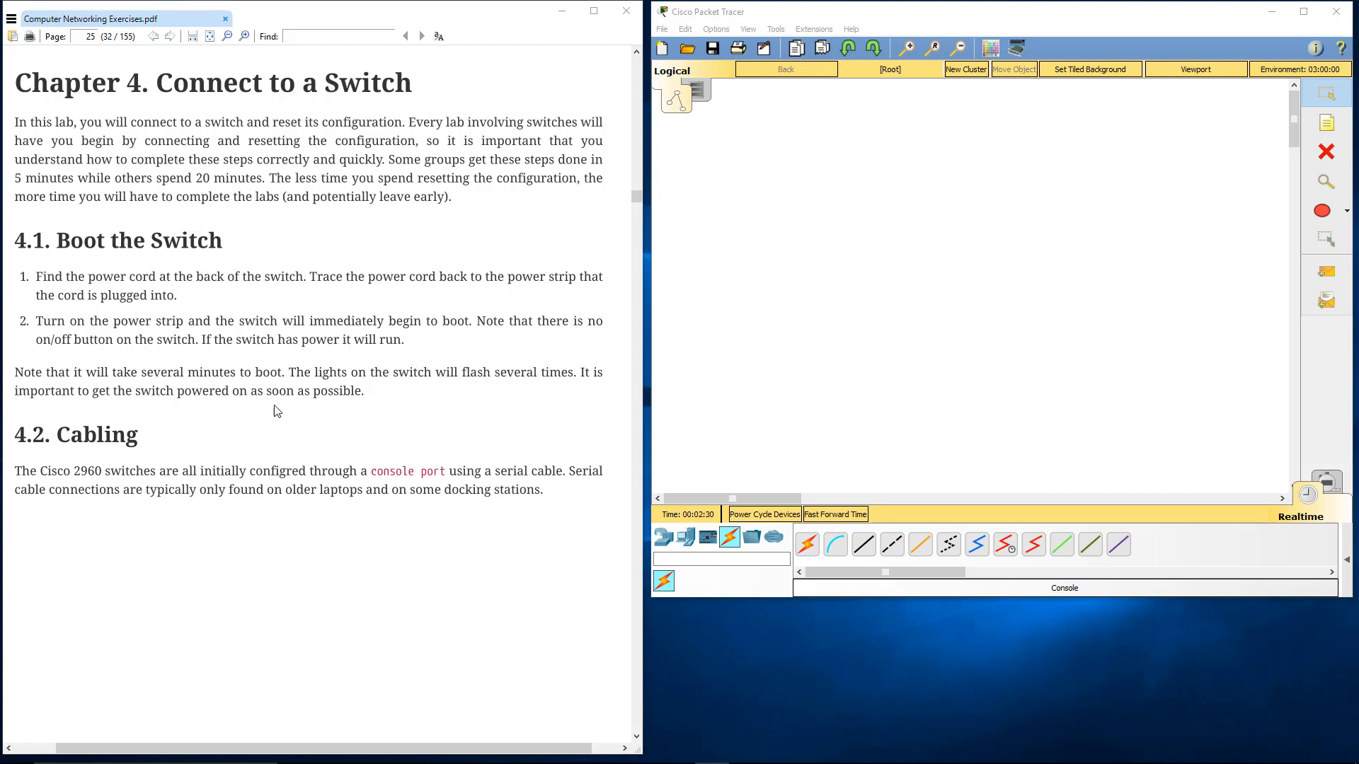
Place a 2960-24TT switch in the empty logical workspace
left_click(664, 540)
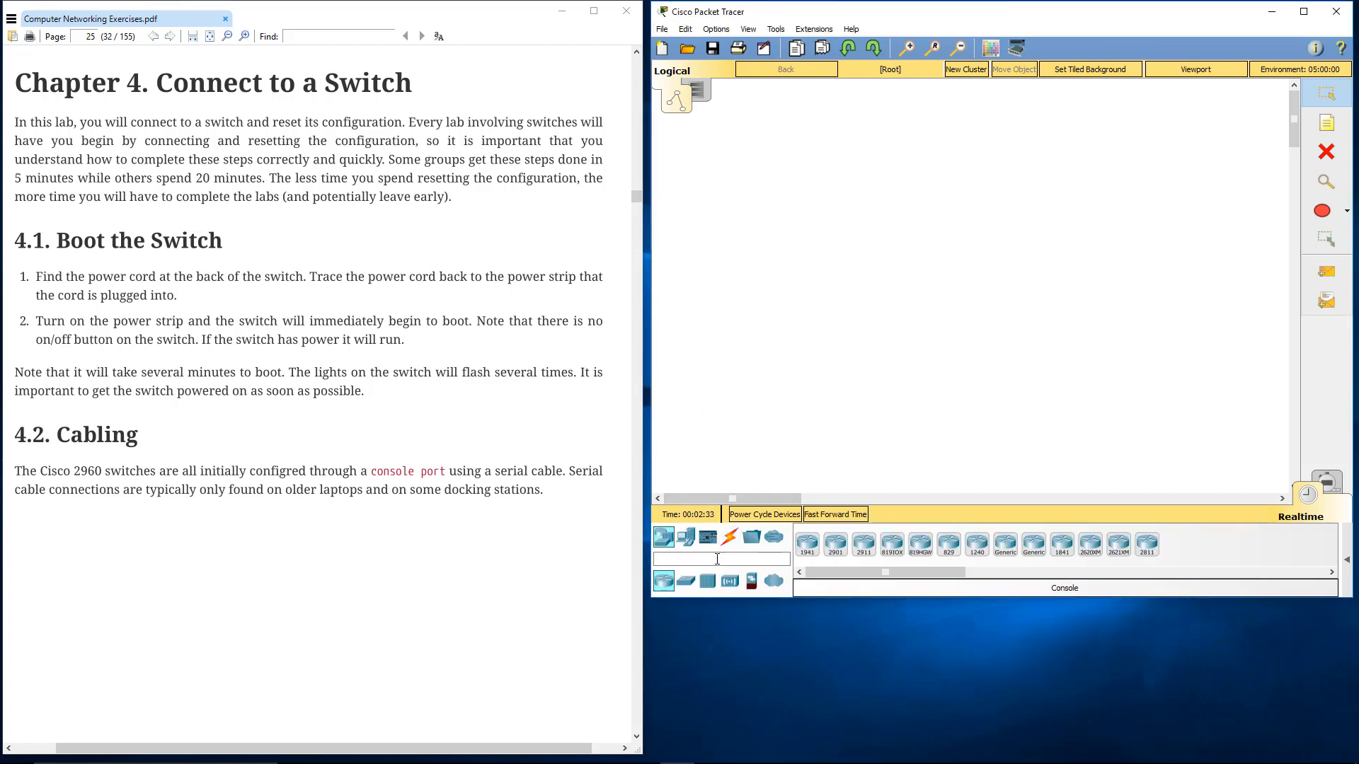
left_click(685, 581)
left_click(806, 543)
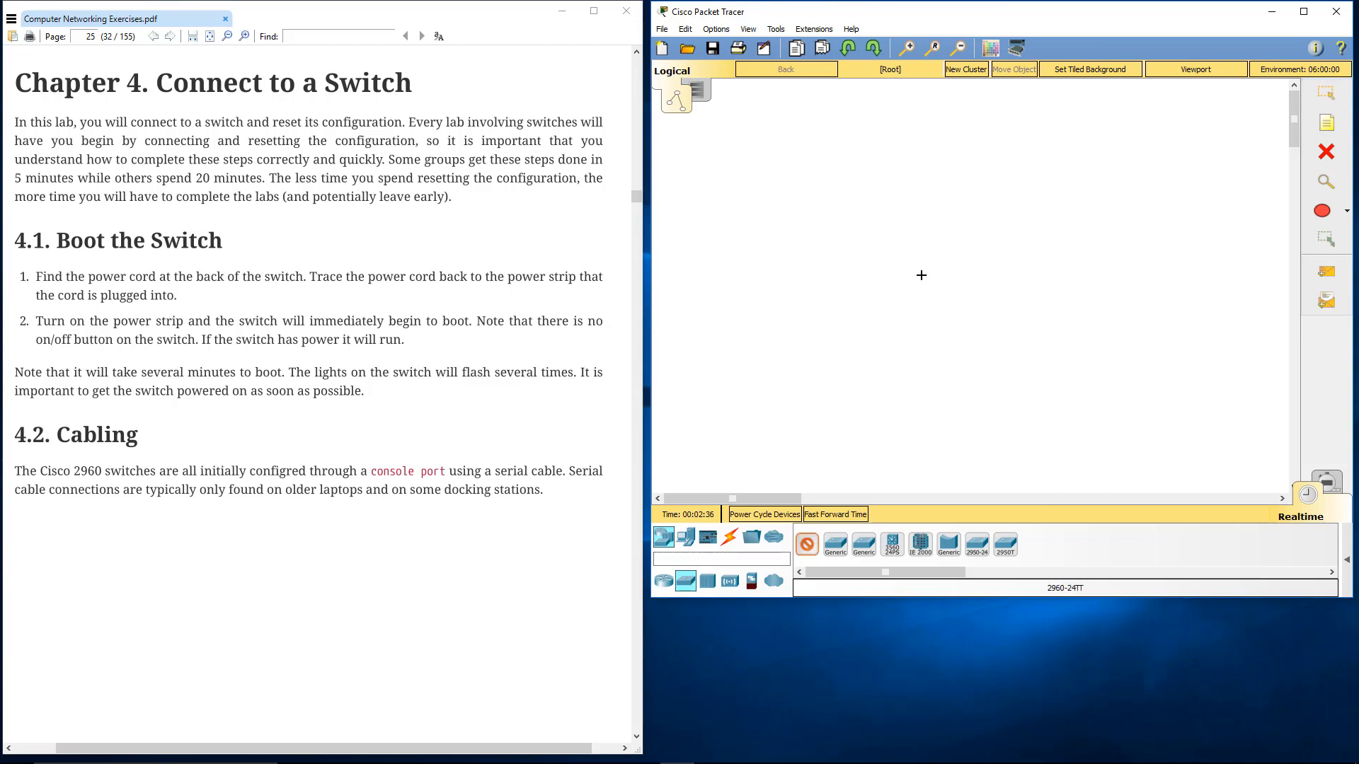
left_click(907, 250)
Inspect the new switch's physical device view at different zoom levels along its ports, glance at its configuration settings, and close its window
left_click(911, 253)
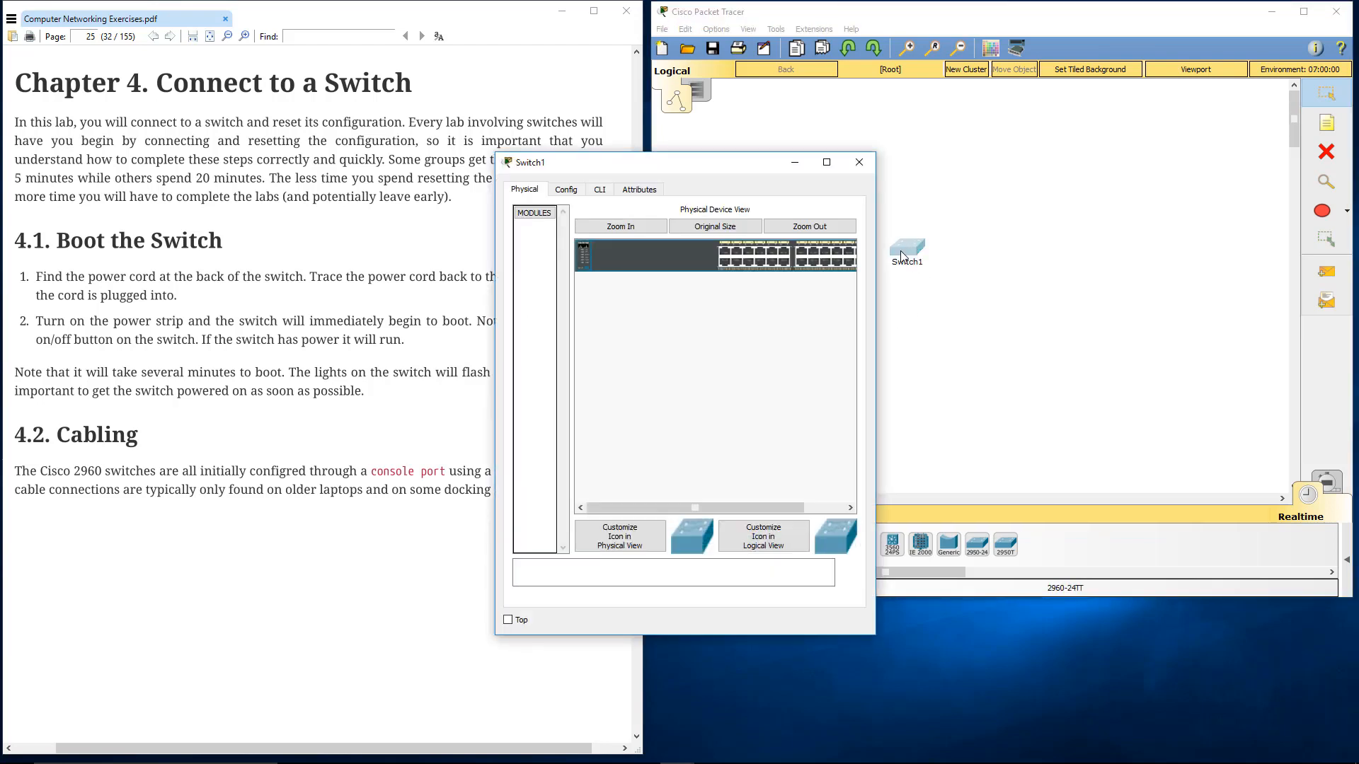
left_click_drag(771, 512, 820, 511)
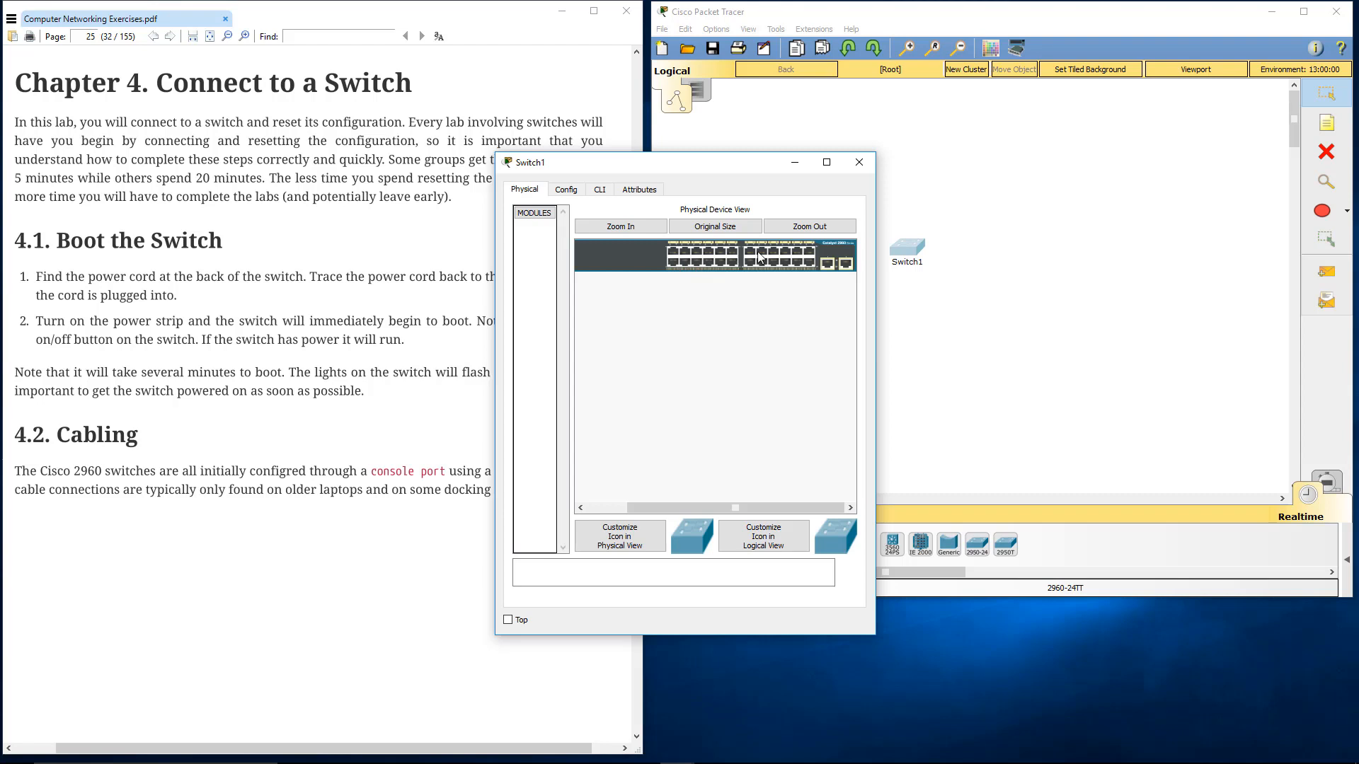
left_click(807, 228)
left_click(715, 227)
left_click(621, 228)
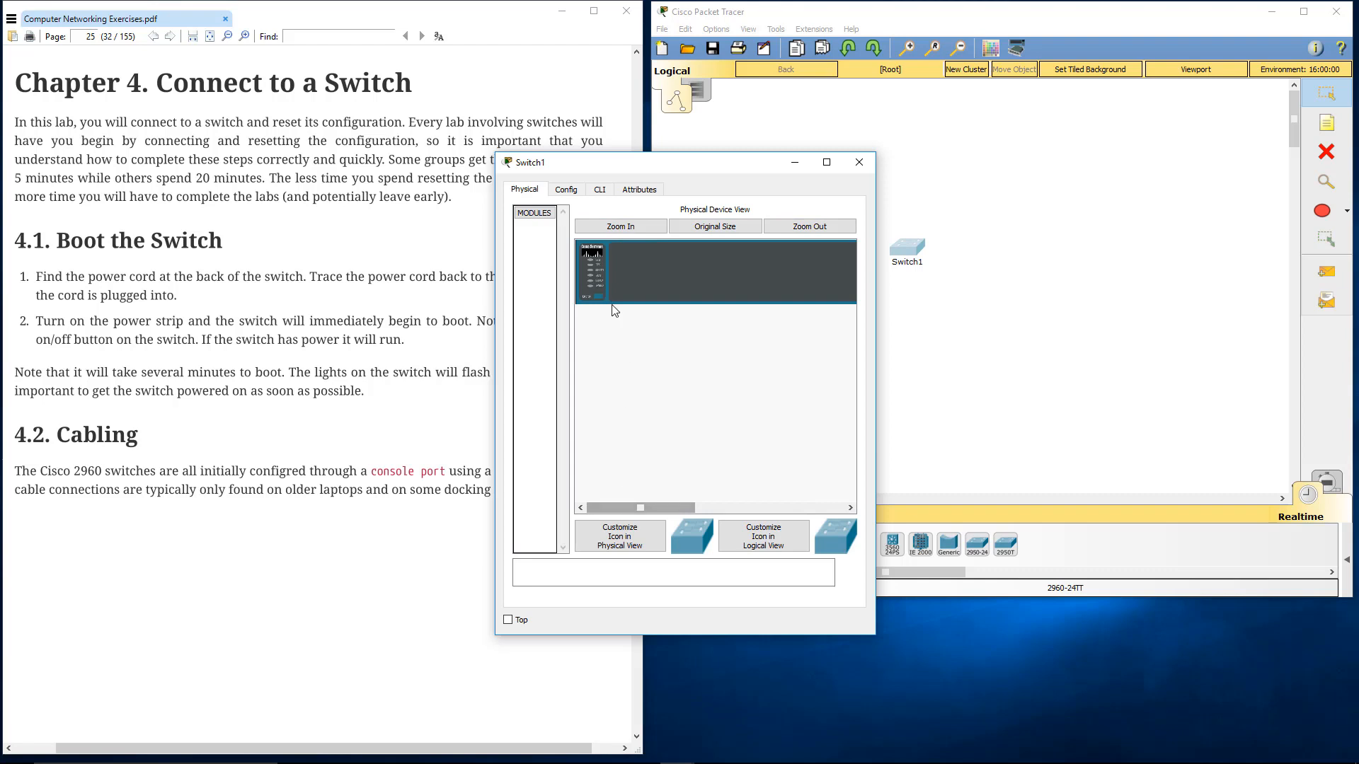
left_click(566, 190)
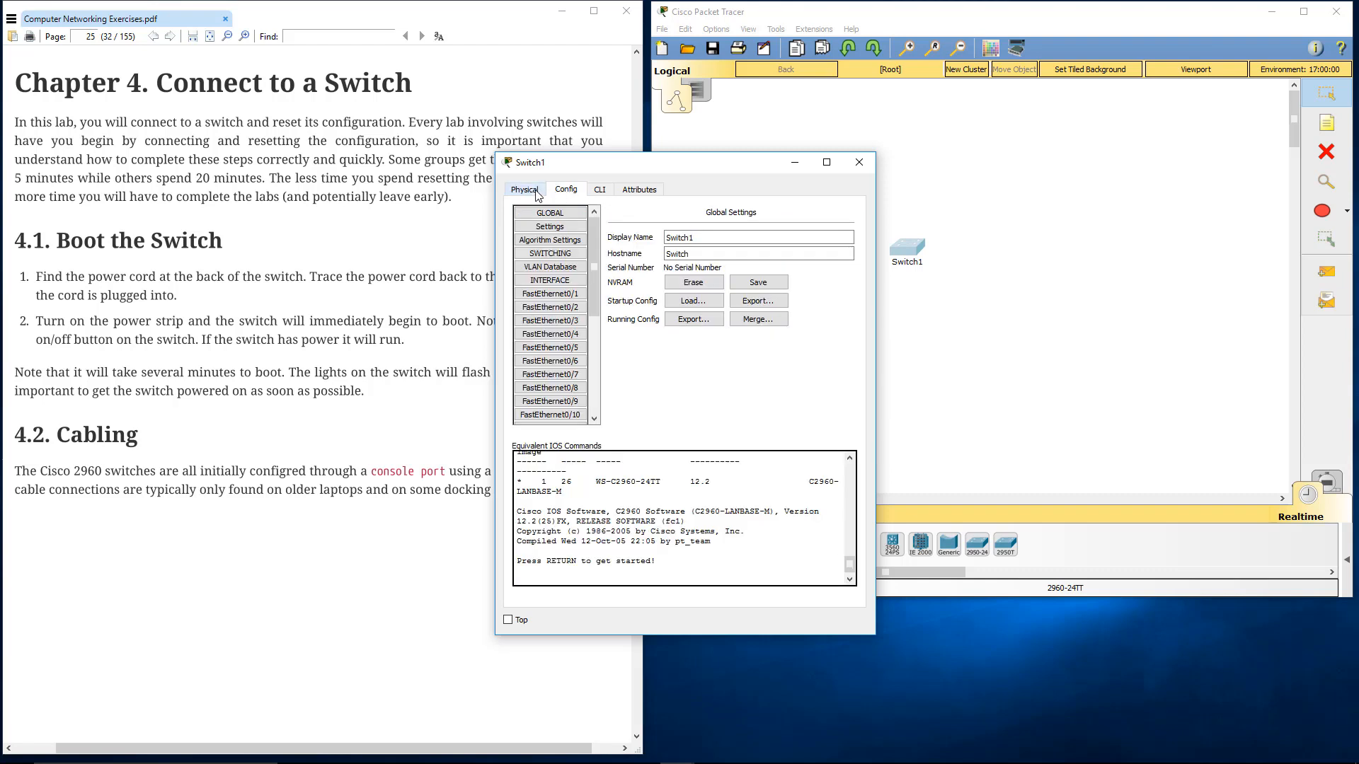
left_click(535, 191)
left_click_drag(655, 508, 809, 509)
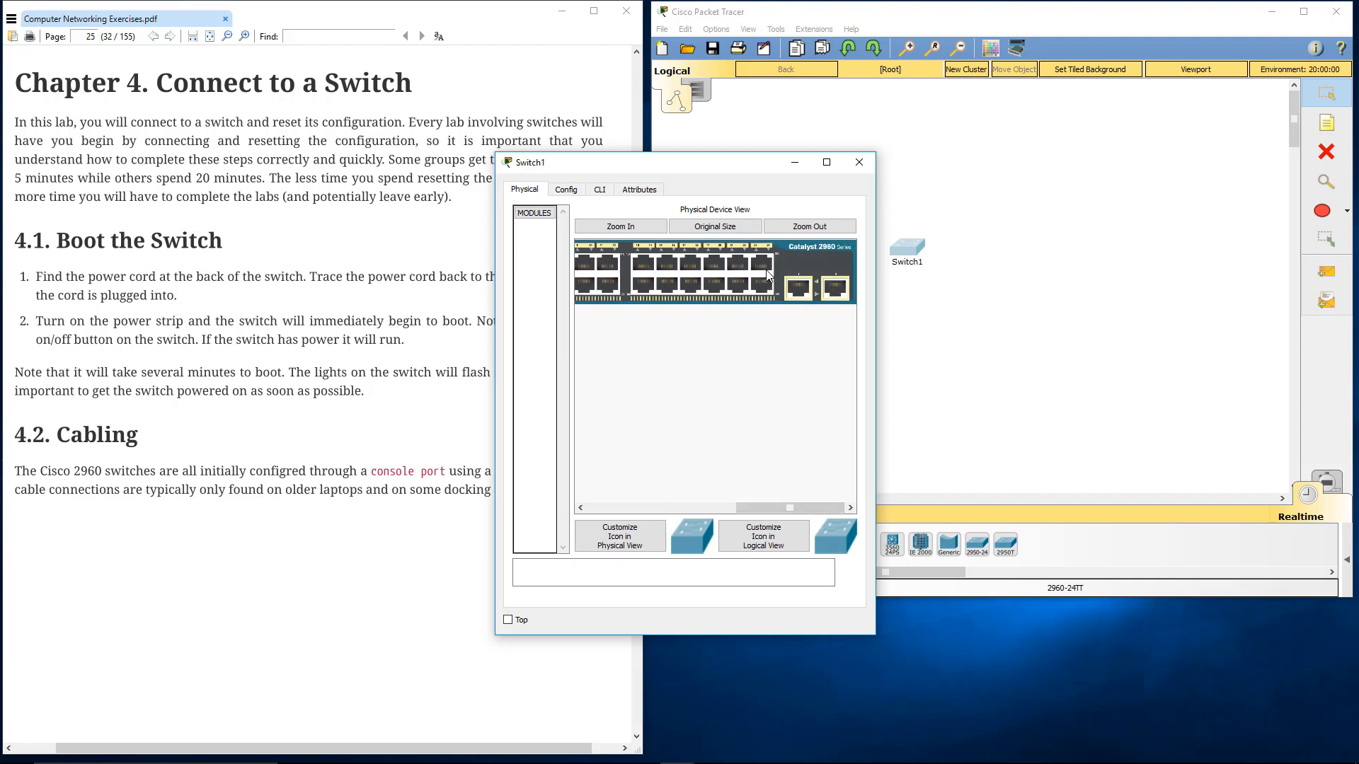
left_click(859, 162)
Read section 4.2 Cabling in Computer Networking Exercises.pdf, covering the serial cable, the switch's console port and the Linux terminal login steps
scroll(359, 371, "down", 10)
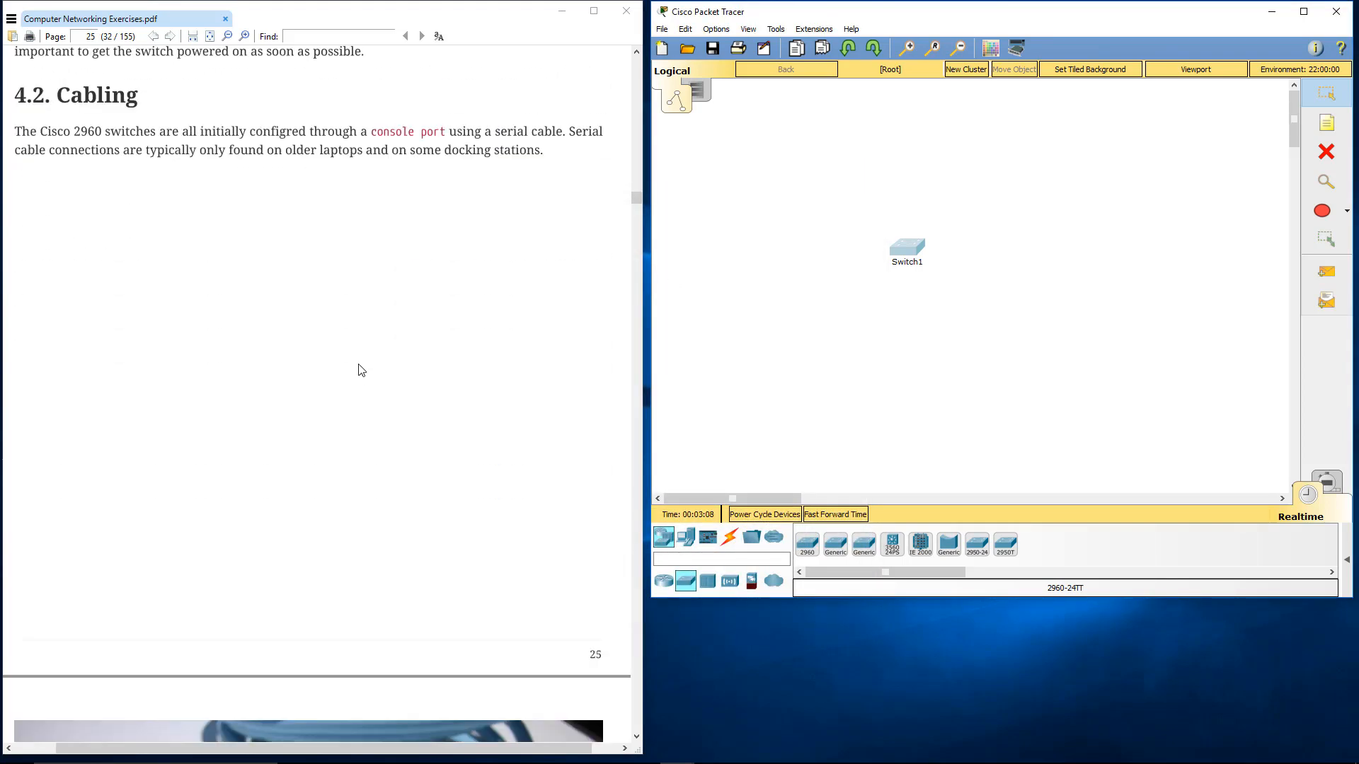
scroll(360, 369, "down", 4)
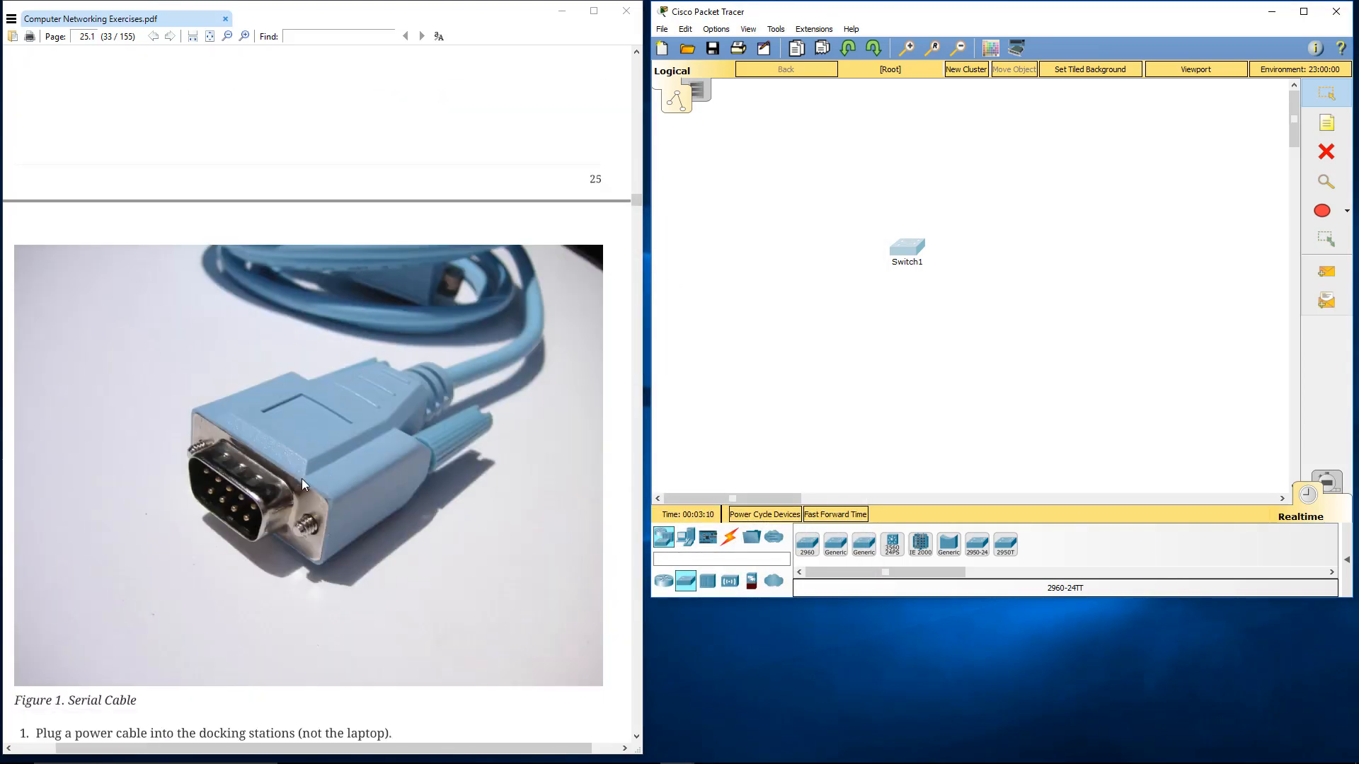
scroll(303, 465, "down", 1)
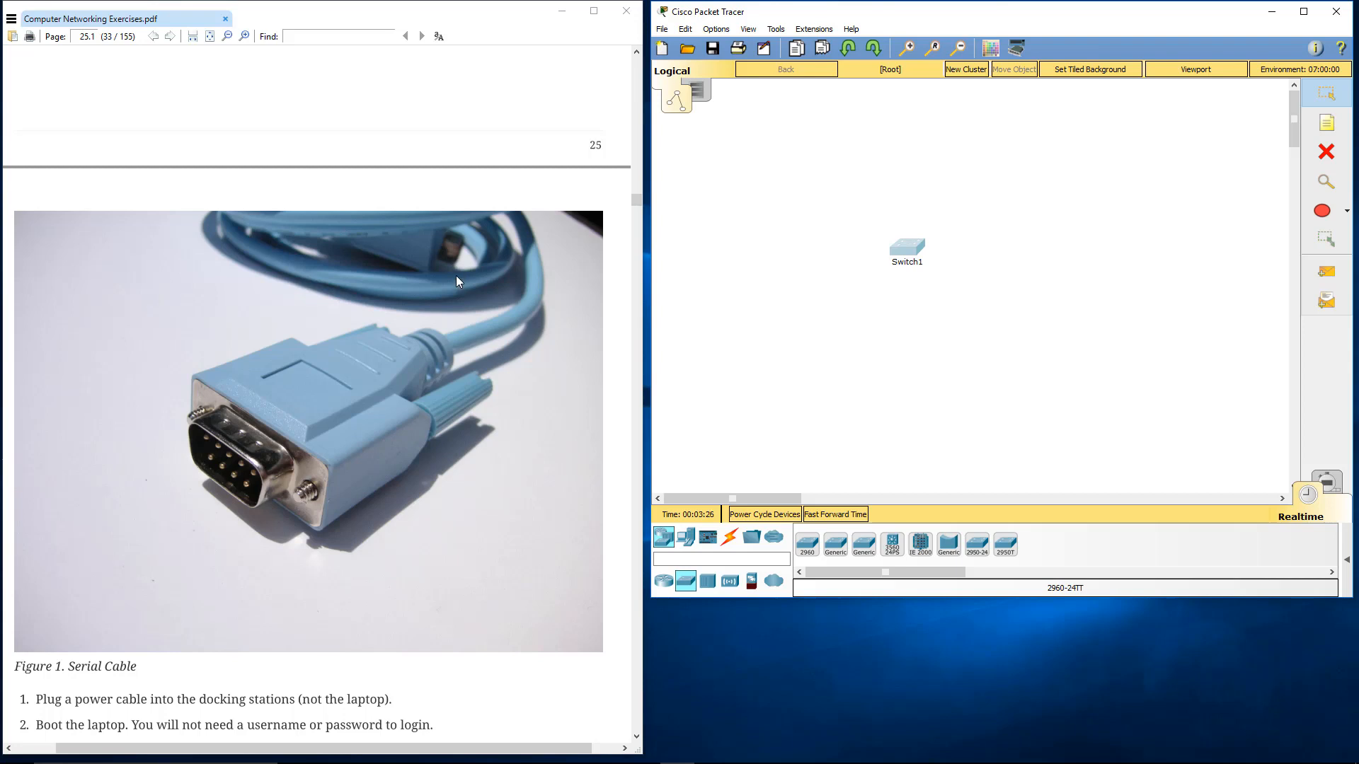
scroll(460, 274, "down", 4)
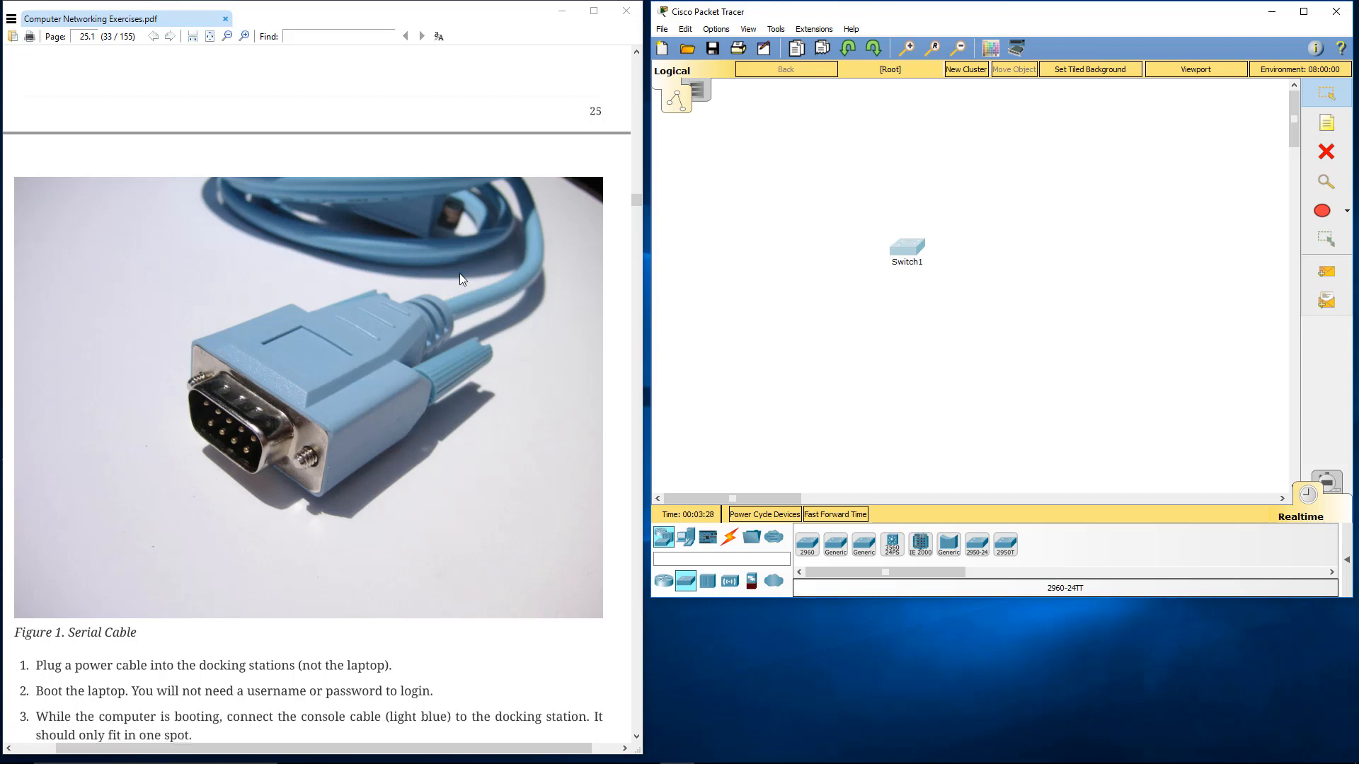
scroll(448, 275, "down", 3)
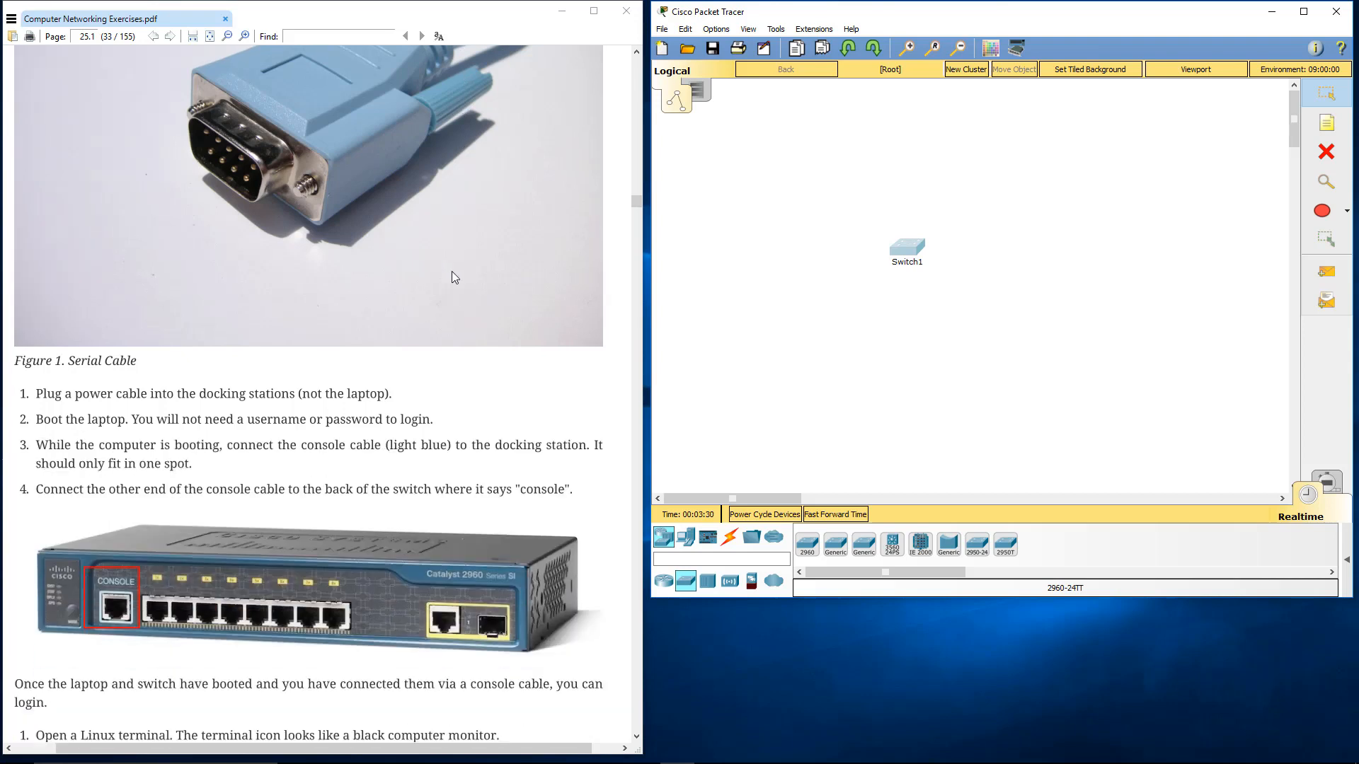
scroll(449, 274, "down", 2)
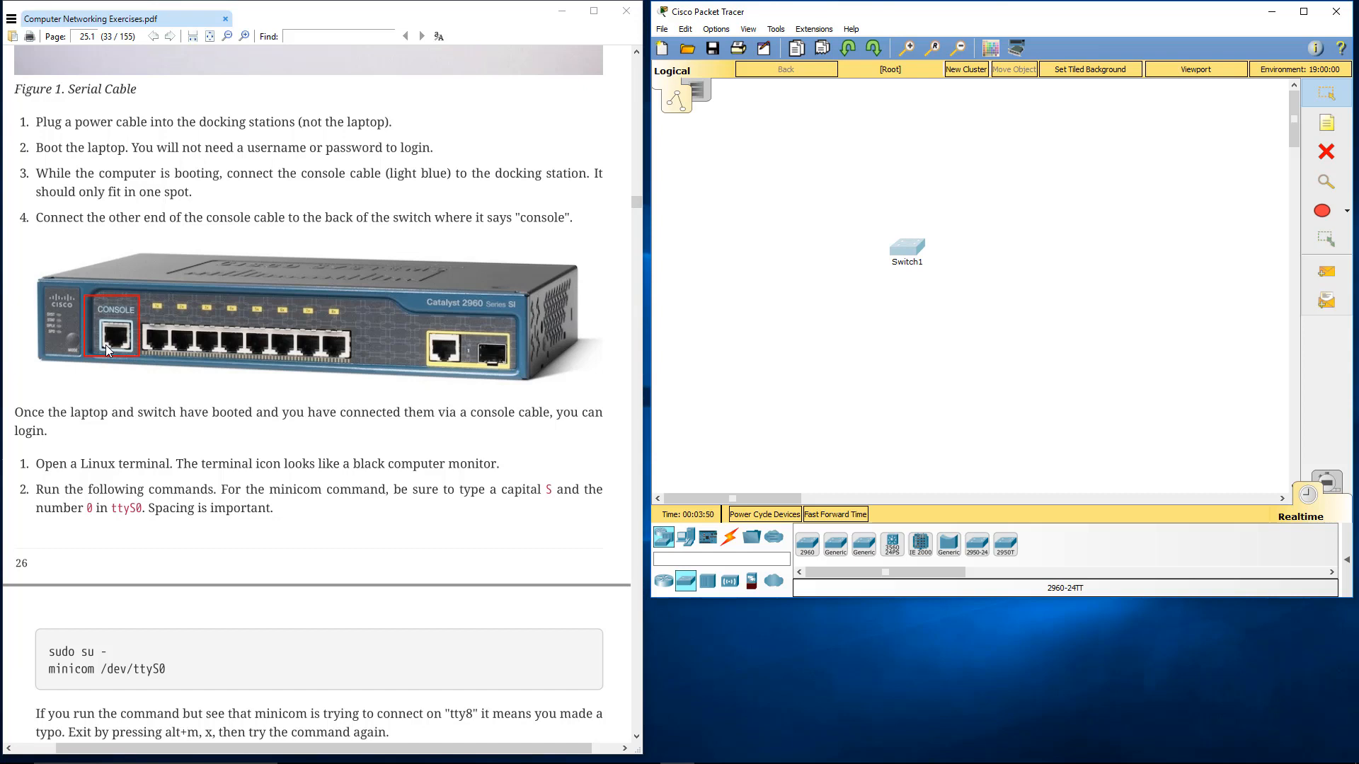
scroll(107, 335, "down", 1)
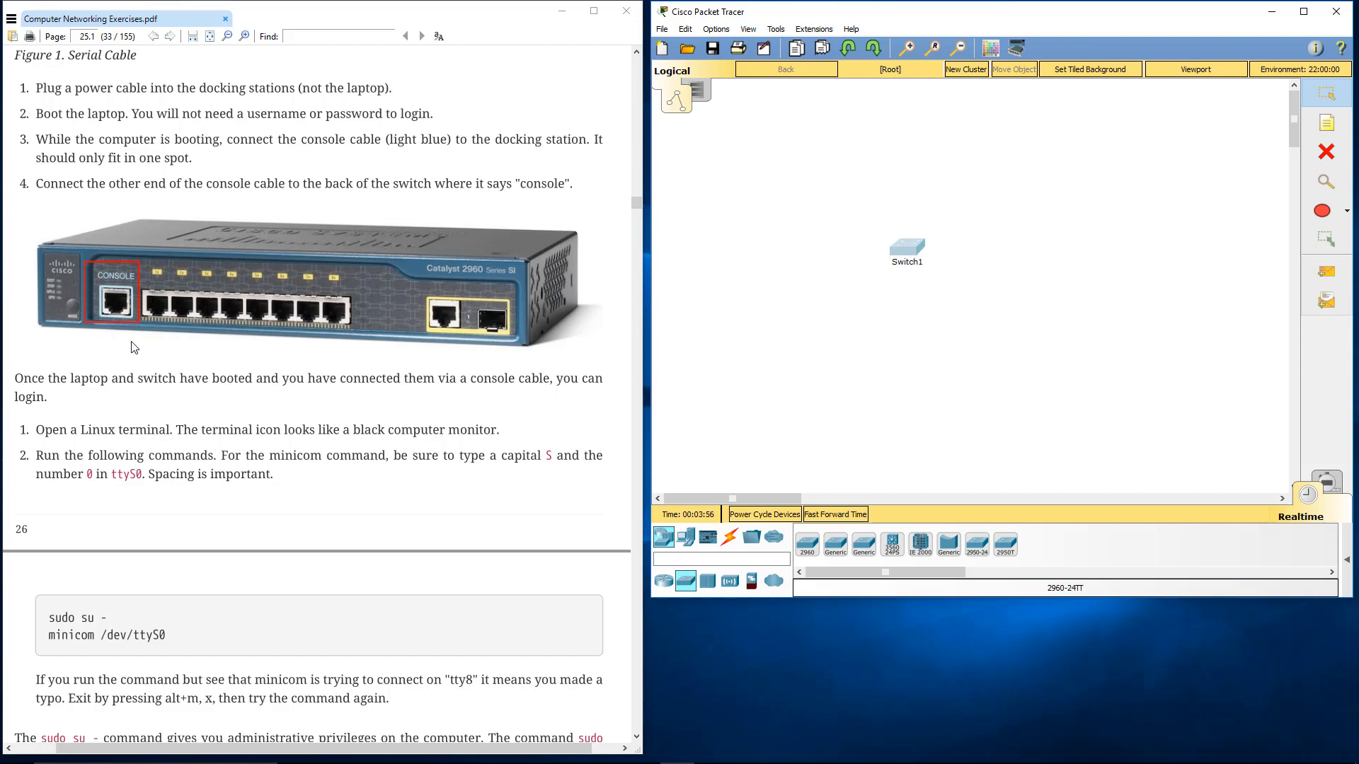
scroll(135, 347, "down", 2)
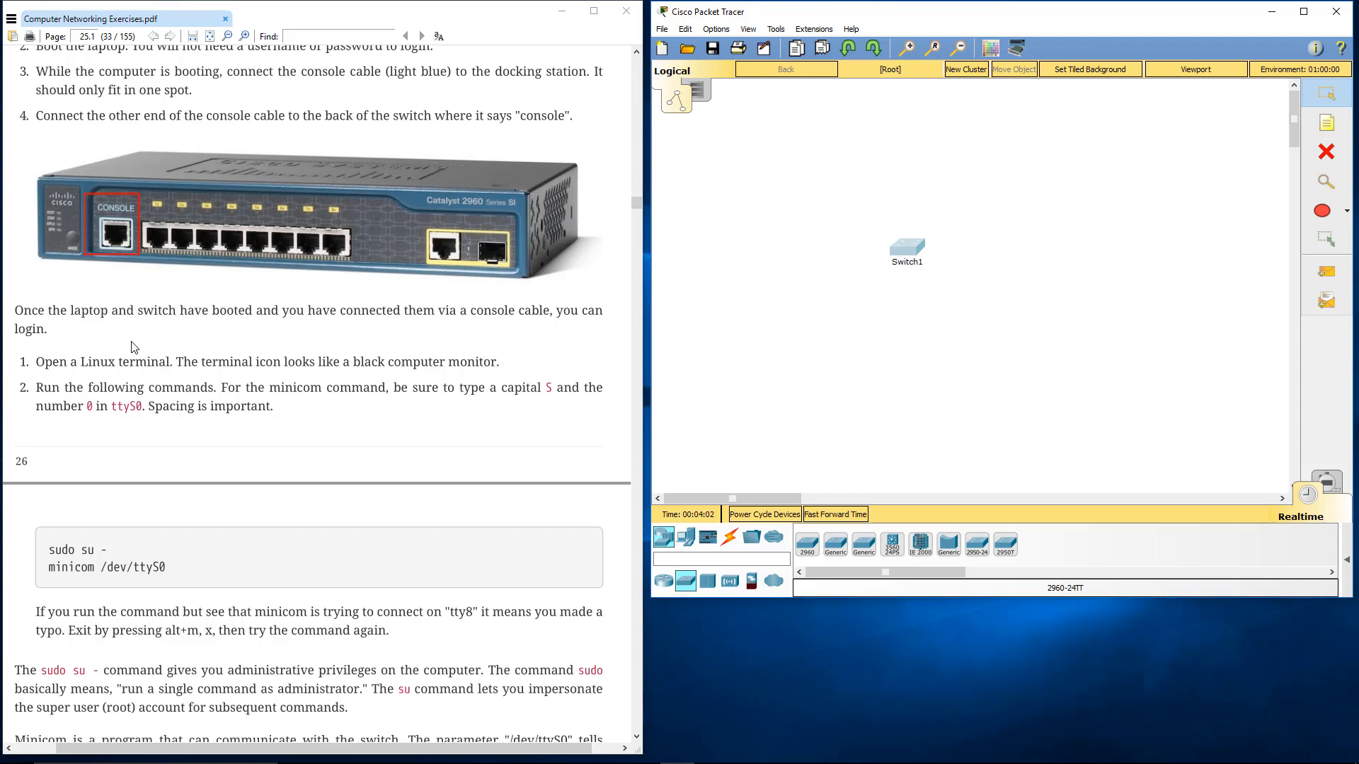
scroll(198, 448, "down", 4)
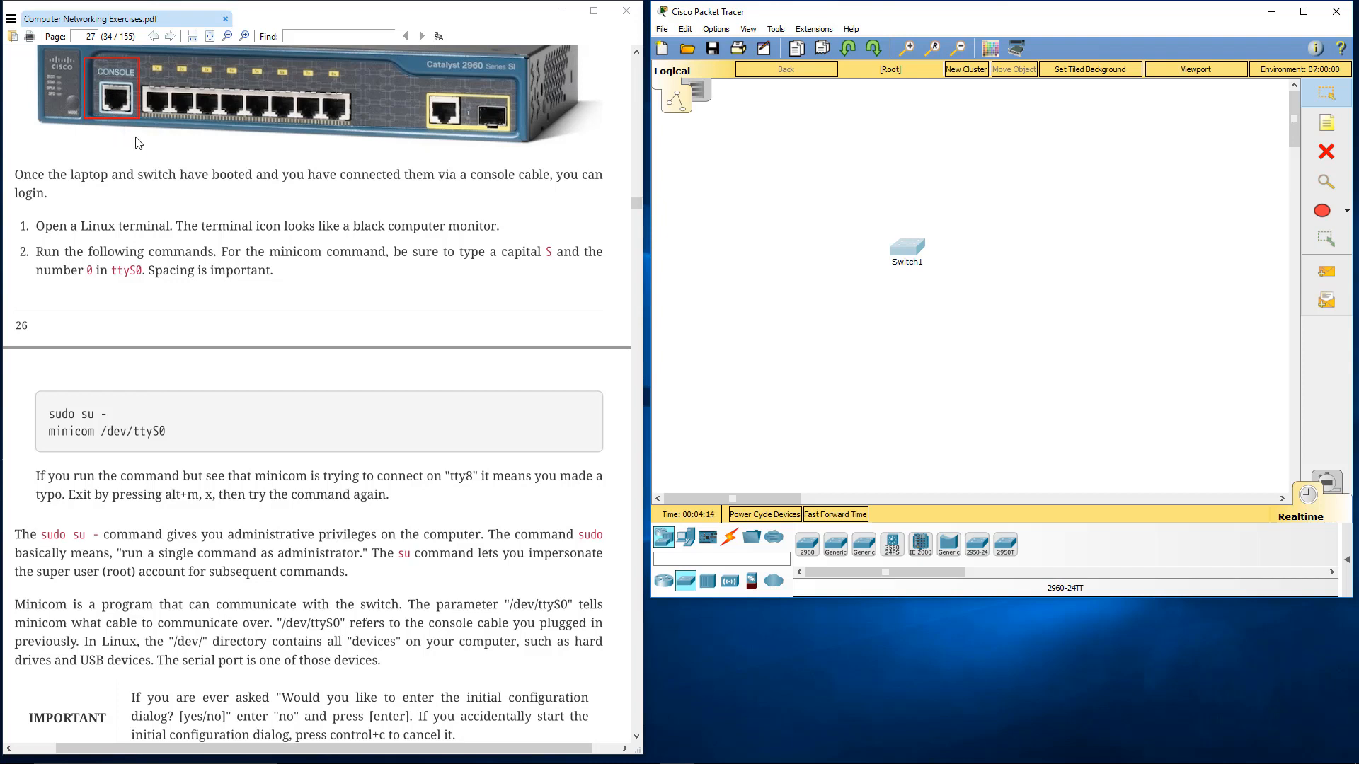
scroll(179, 208, "down", 3)
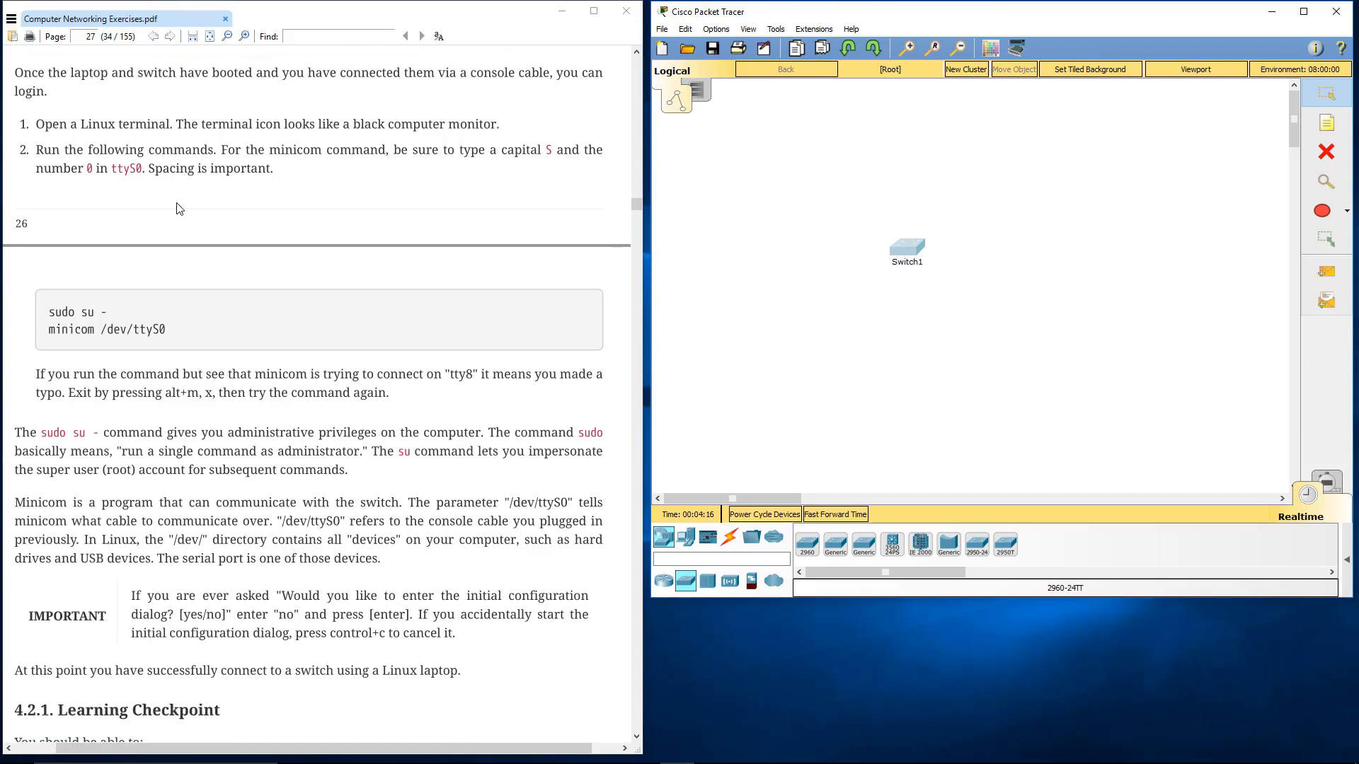
Examine the commands "sudo su -" and "minicom /dev/ttyS0" part by part, and read their explanation through the Learning Checkpoint
left_click_drag(48, 312, 110, 314)
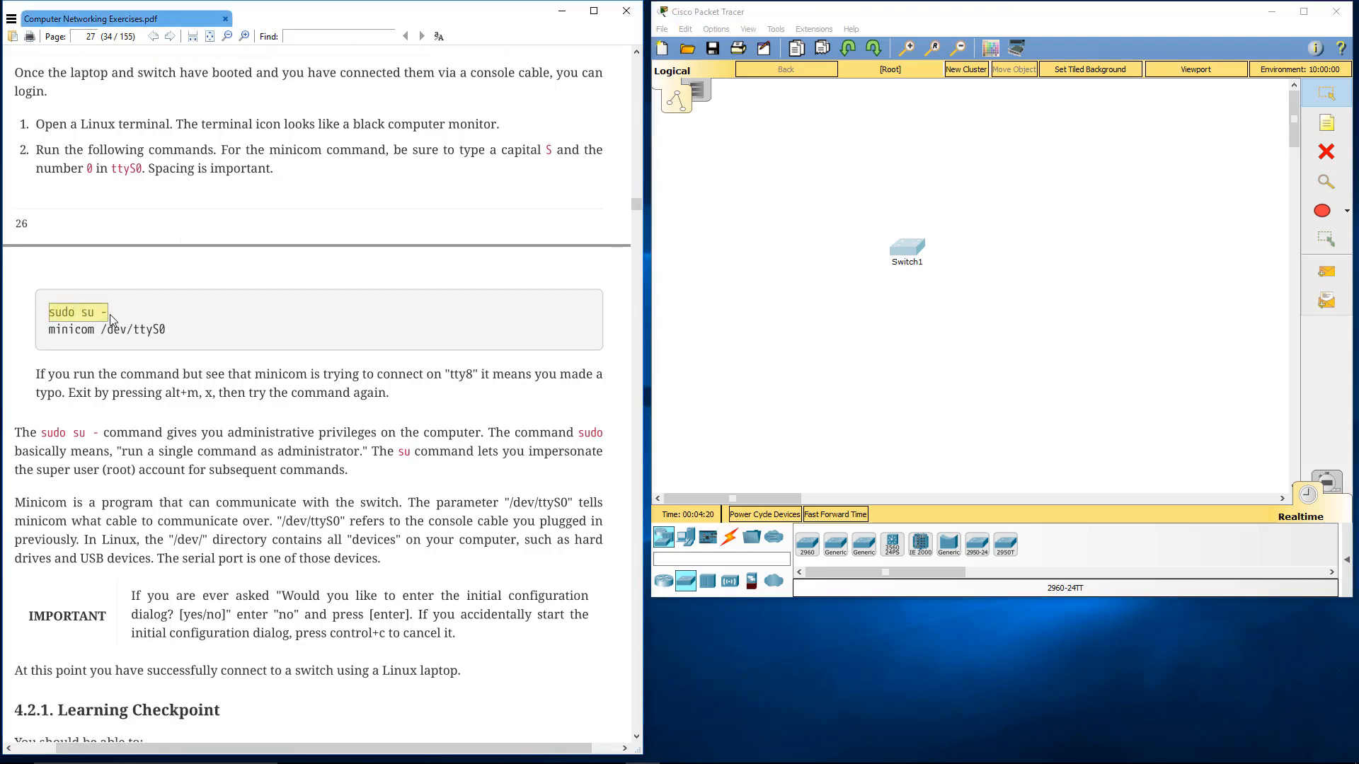
left_click(111, 315)
scroll(160, 290, "down", 1)
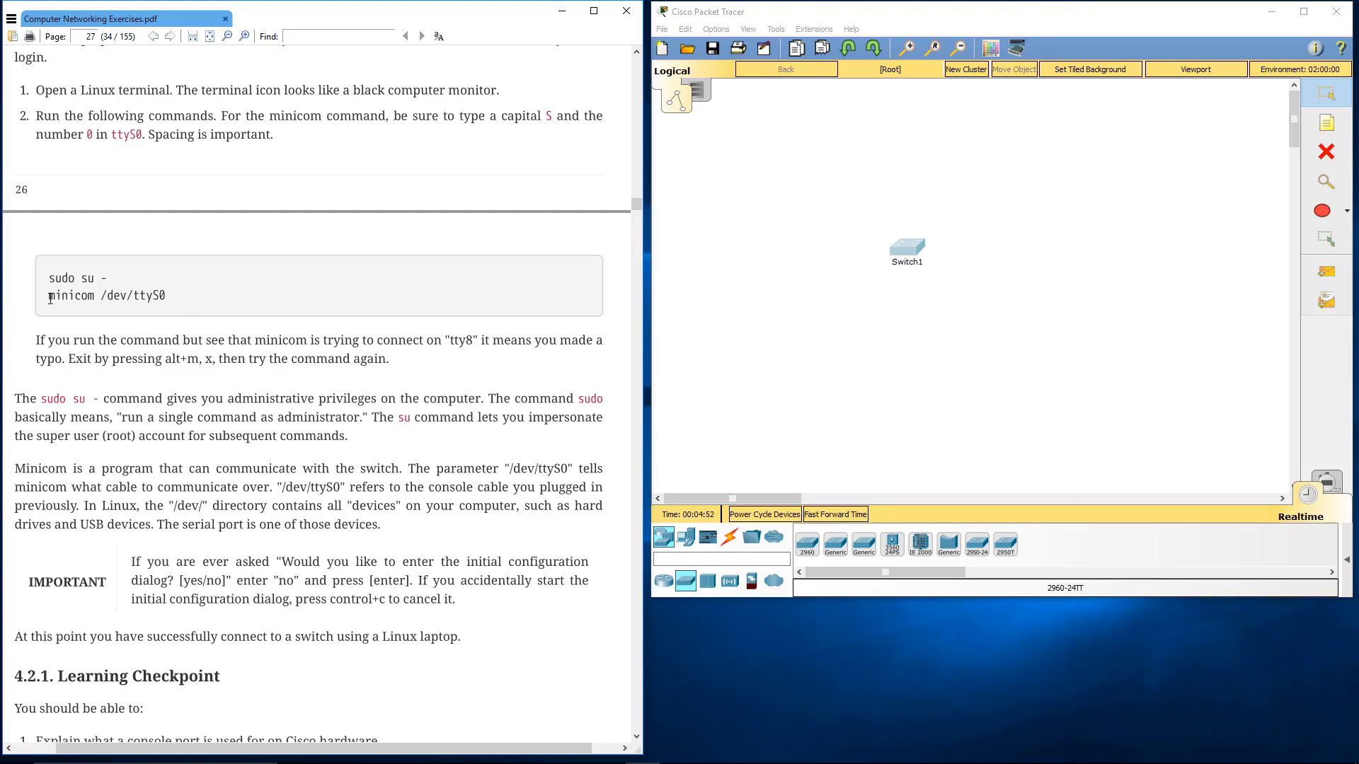
left_click_drag(50, 296, 100, 295)
left_click(95, 296)
left_click(103, 295)
double_click(116, 296)
left_click(157, 296)
mouse_move(52, 300)
left_mouse_down()
mouse_move(94, 297)
mouse_move(67, 297)
left_mouse_up()
left_click(55, 299)
left_click_drag(90, 297, 164, 297)
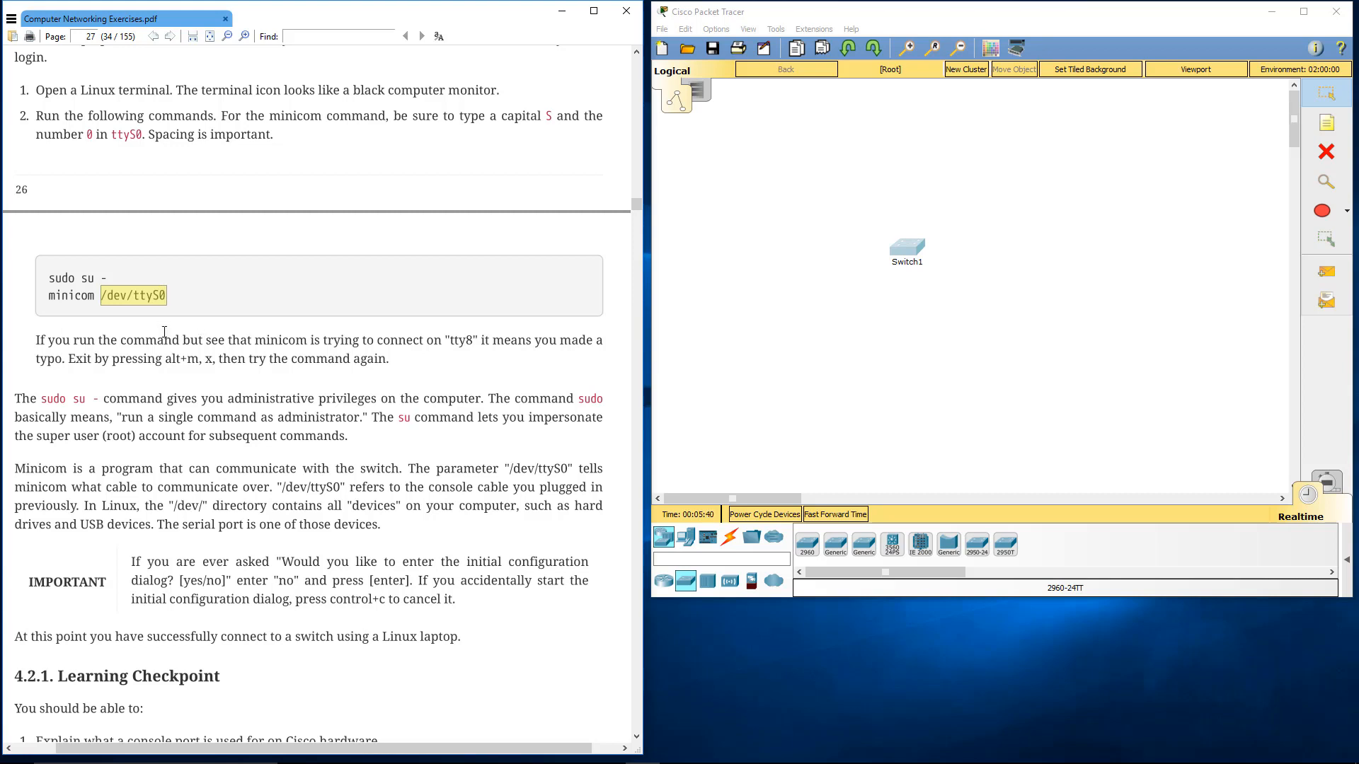
scroll(165, 335, "down", 1)
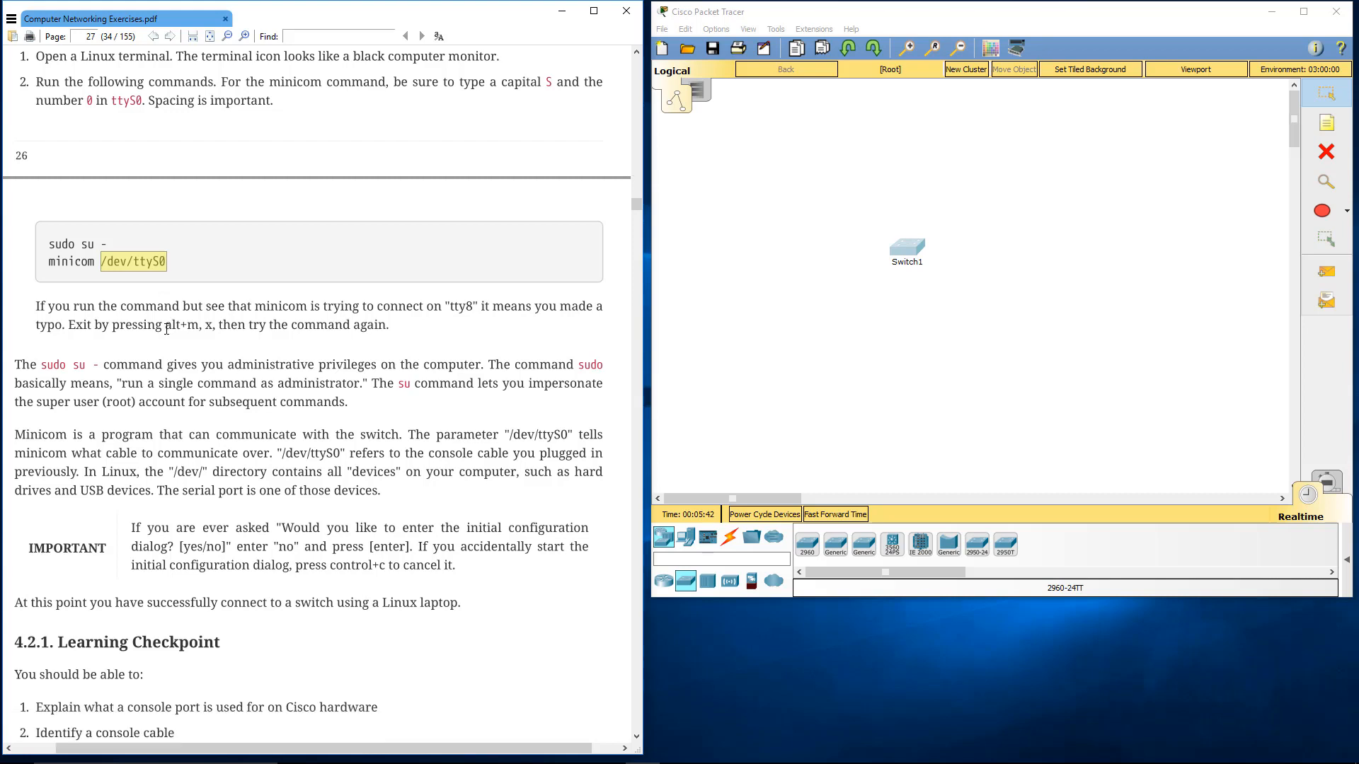
scroll(165, 330, "down", 2)
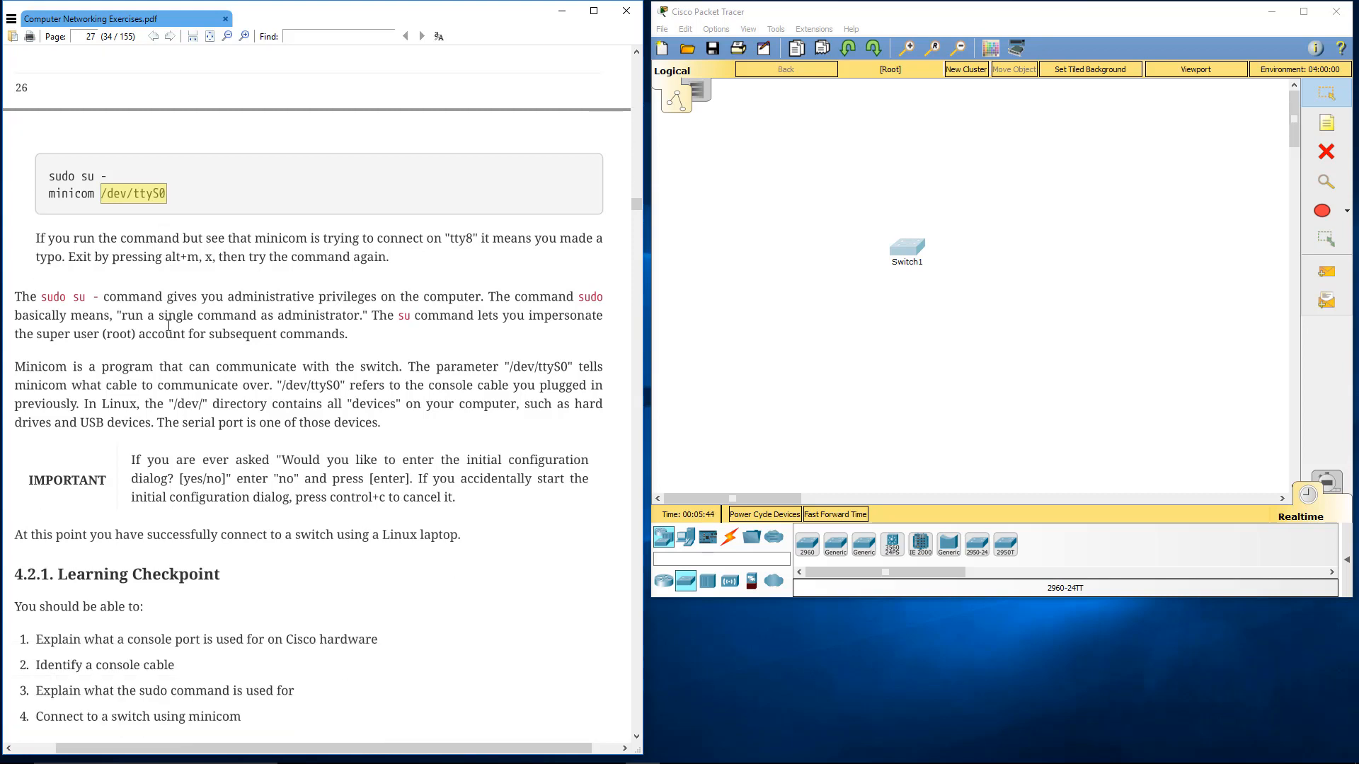
scroll(169, 324, "down", 4)
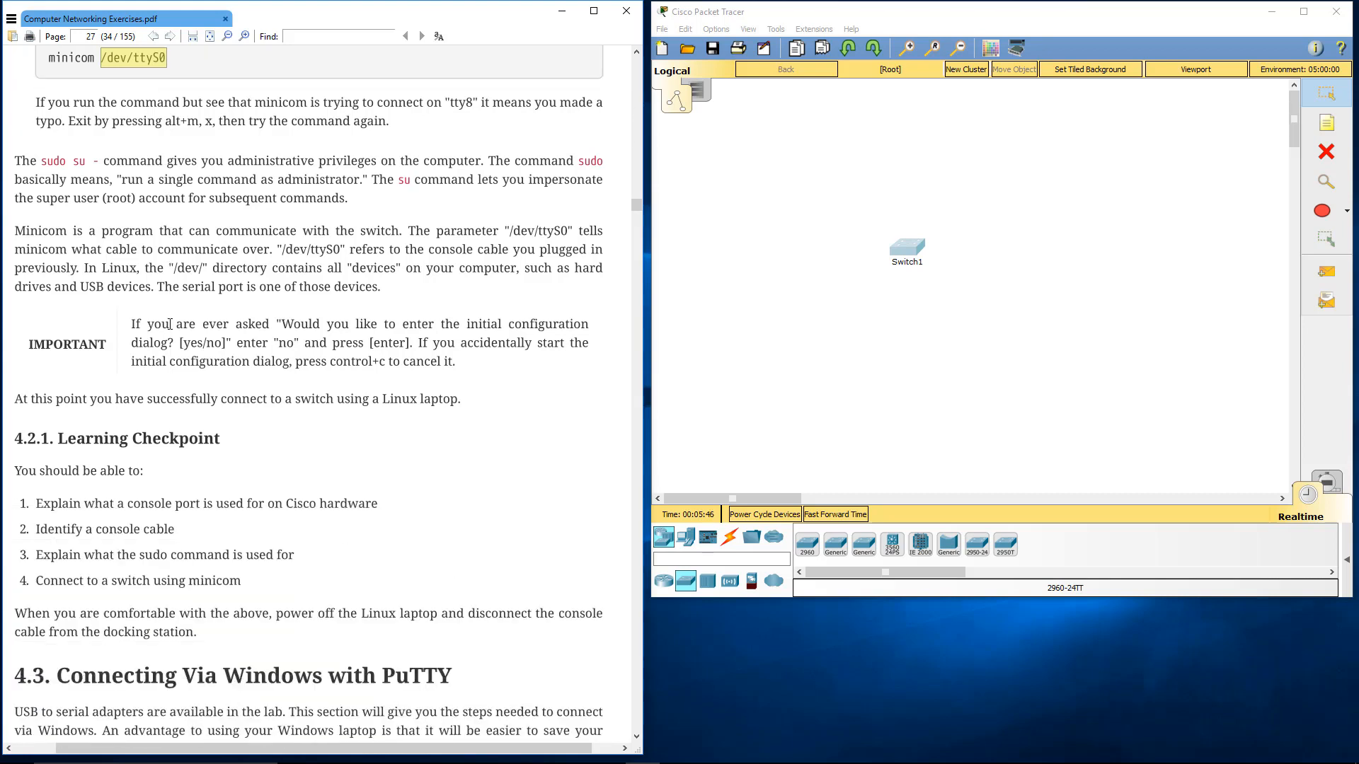
scroll(169, 324, "down", 1)
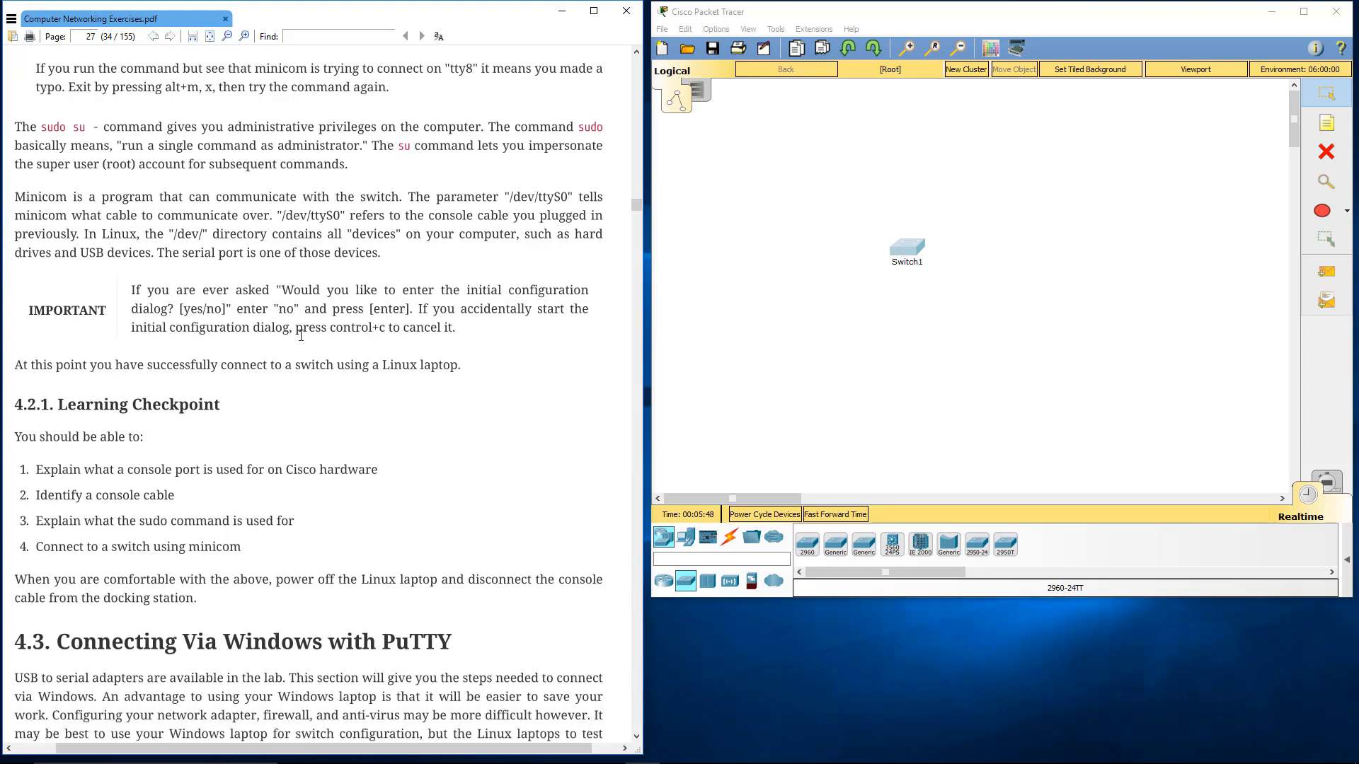
Read section 4.3 on connecting via Windows with PuTTY, from attaching the USB to Serial adapter to finding its COM port in Device Manager
scroll(301, 335, "down", 12)
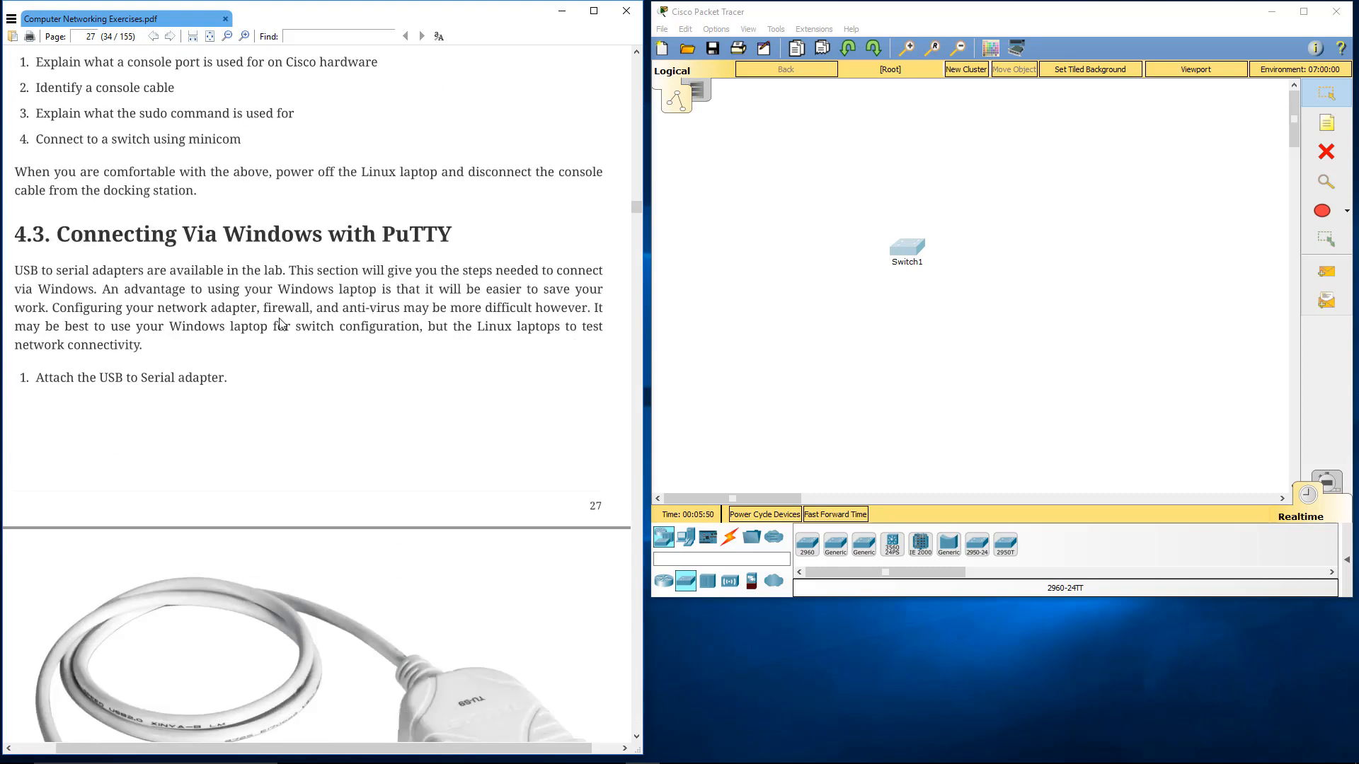
scroll(281, 324, "down", 7)
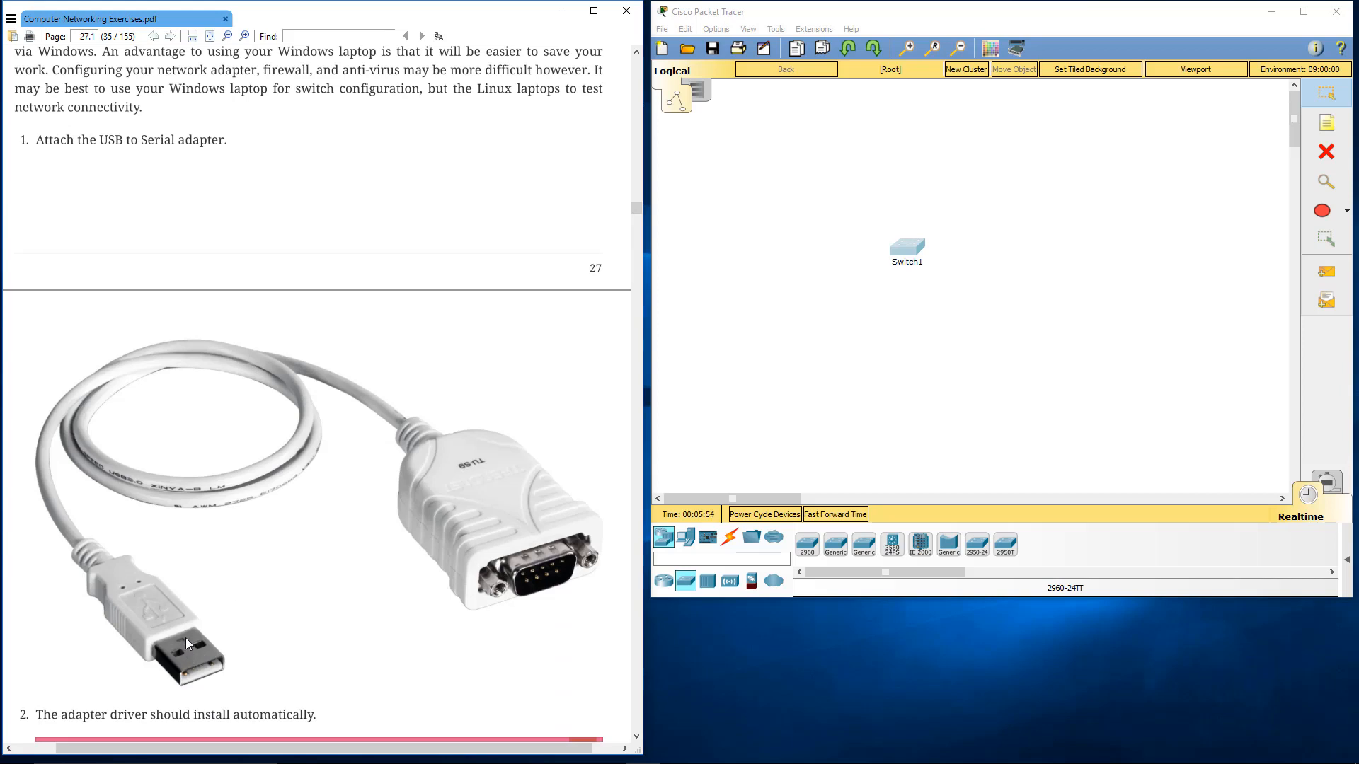
scroll(185, 638, "down", 2)
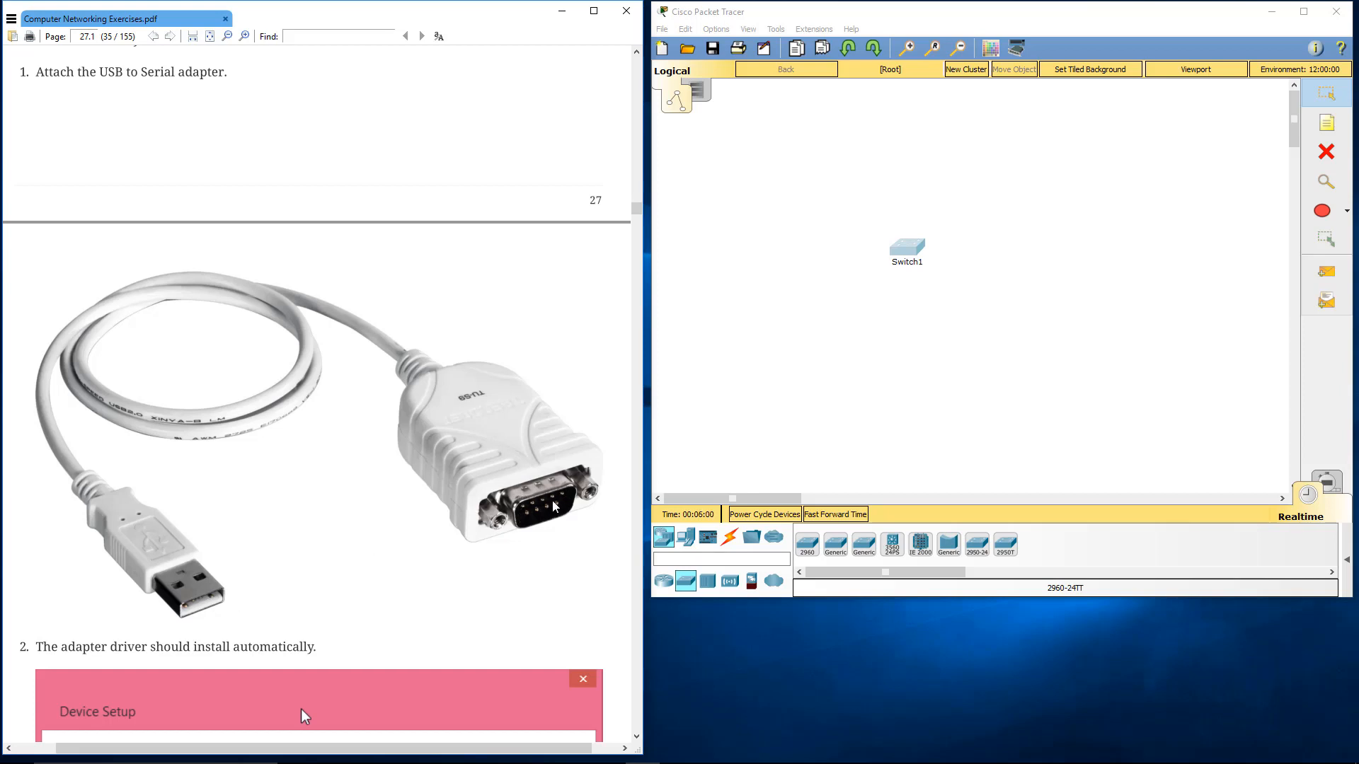
scroll(541, 493, "down", 1)
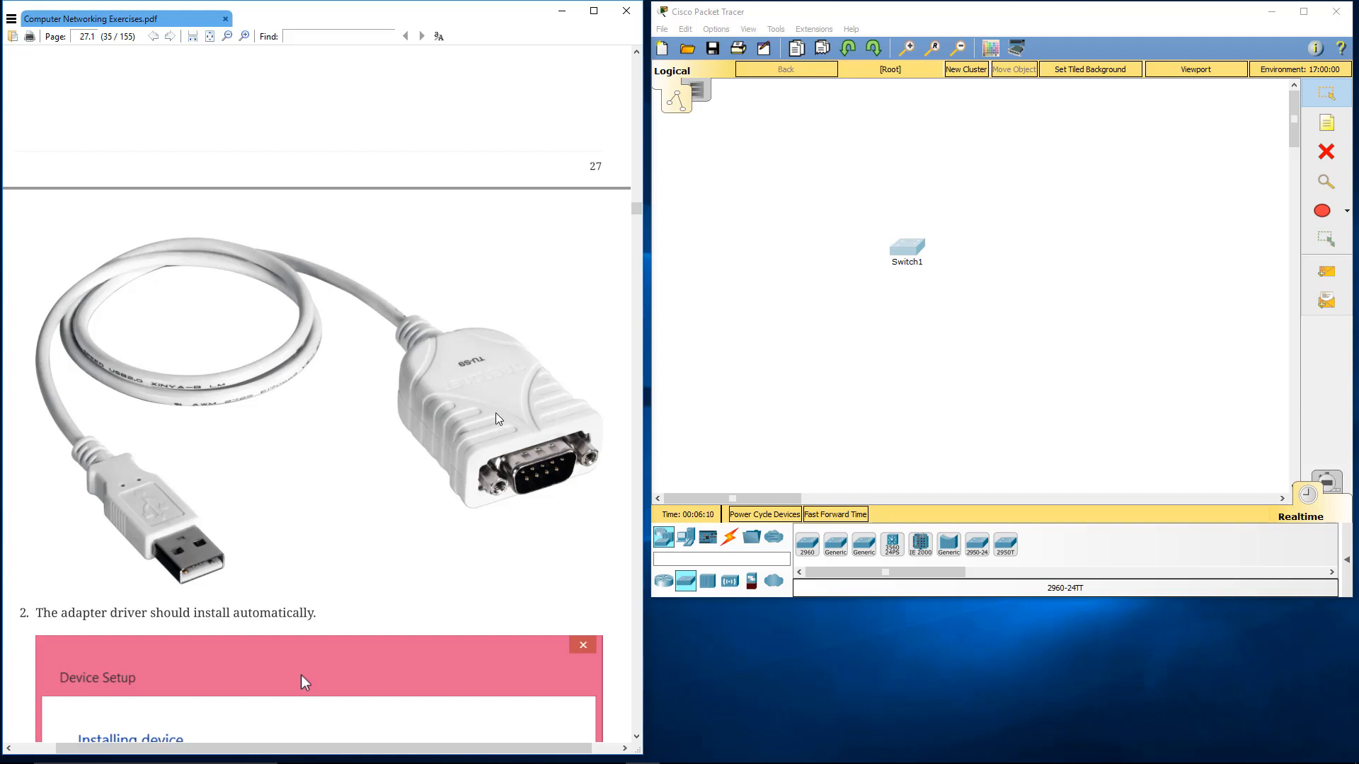
scroll(499, 419, "down", 3)
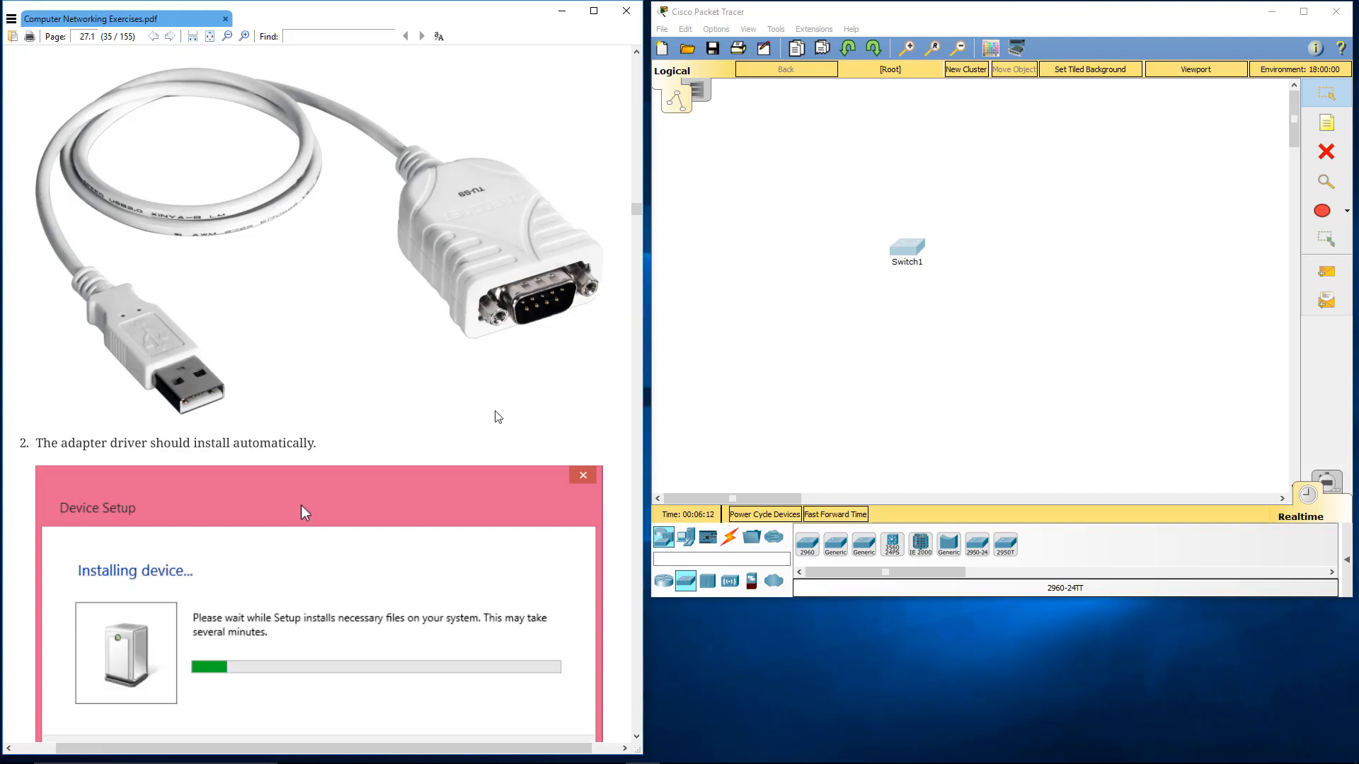
scroll(497, 417, "down", 1)
scroll(498, 414, "down", 2)
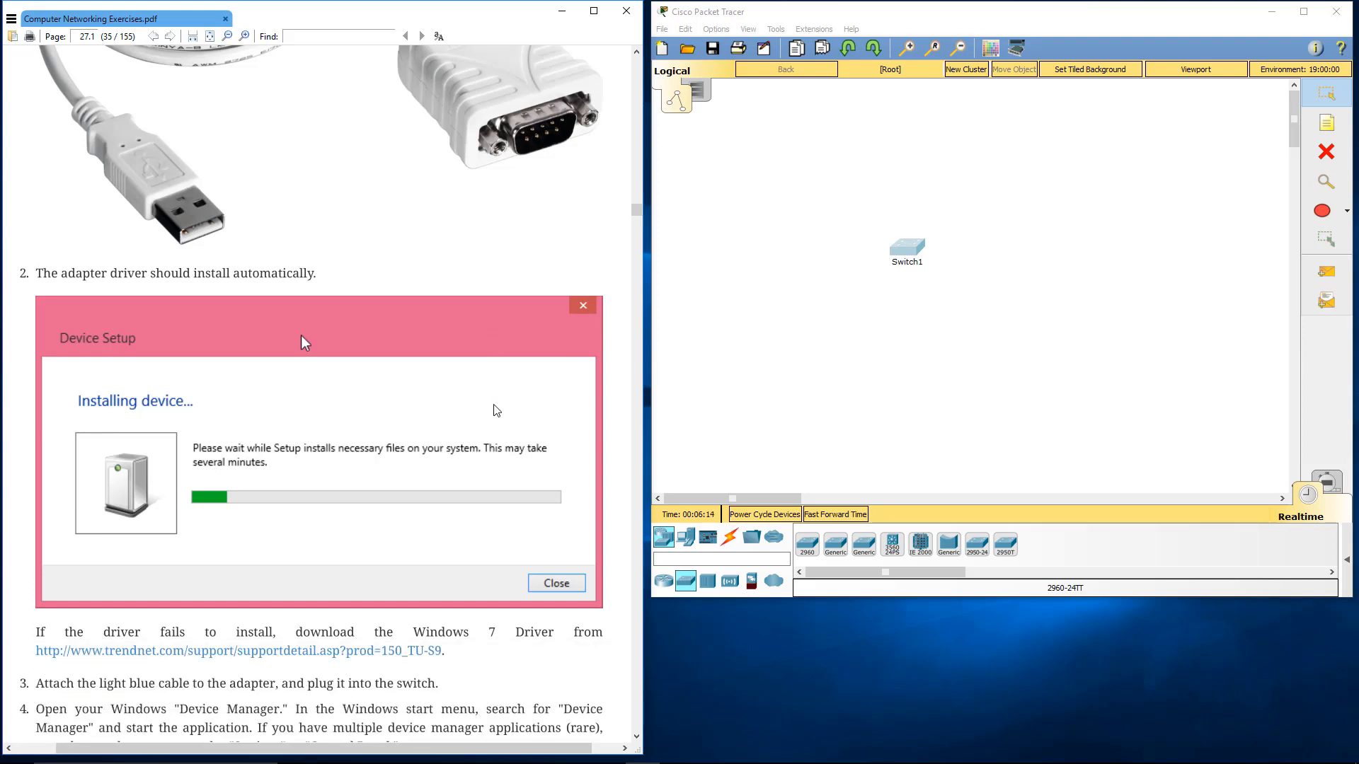
scroll(494, 407, "down", 2)
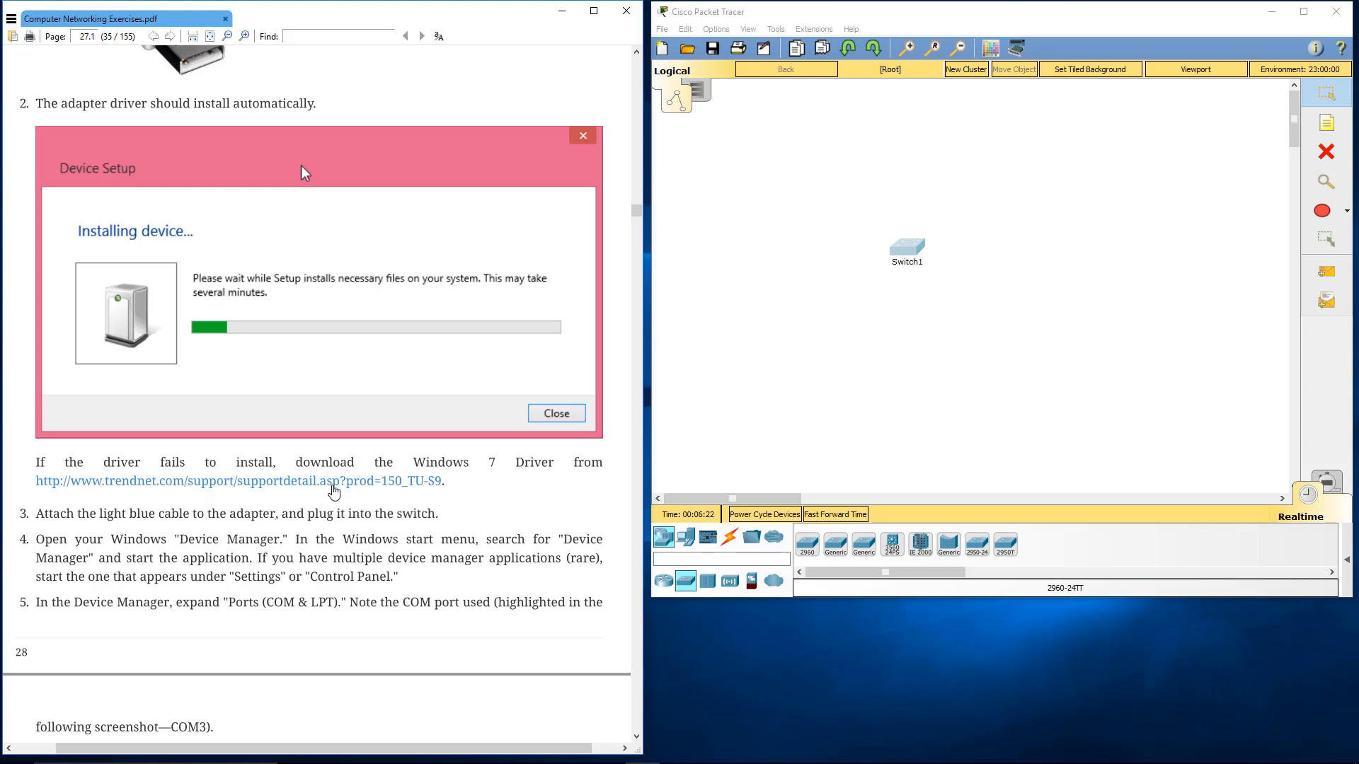
scroll(332, 490, "down", 2)
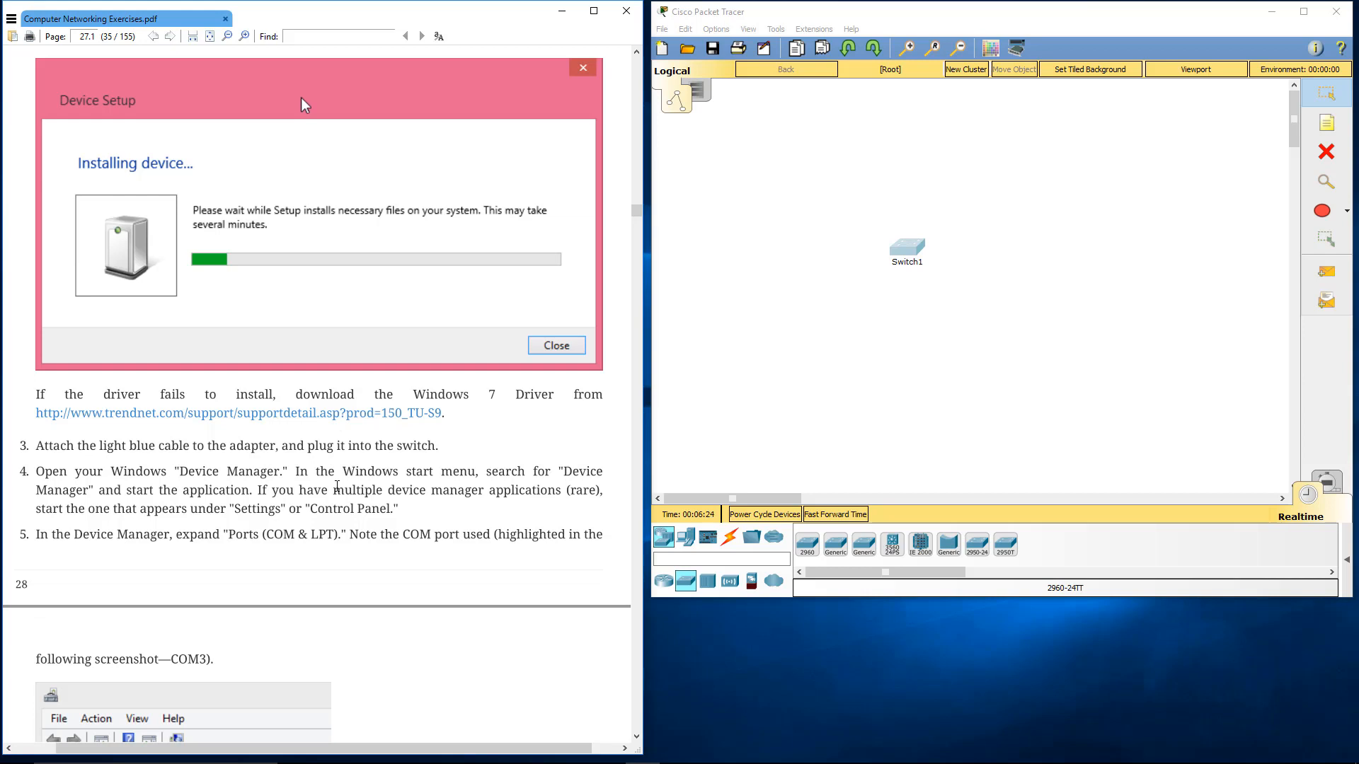
scroll(340, 482, "down", 5)
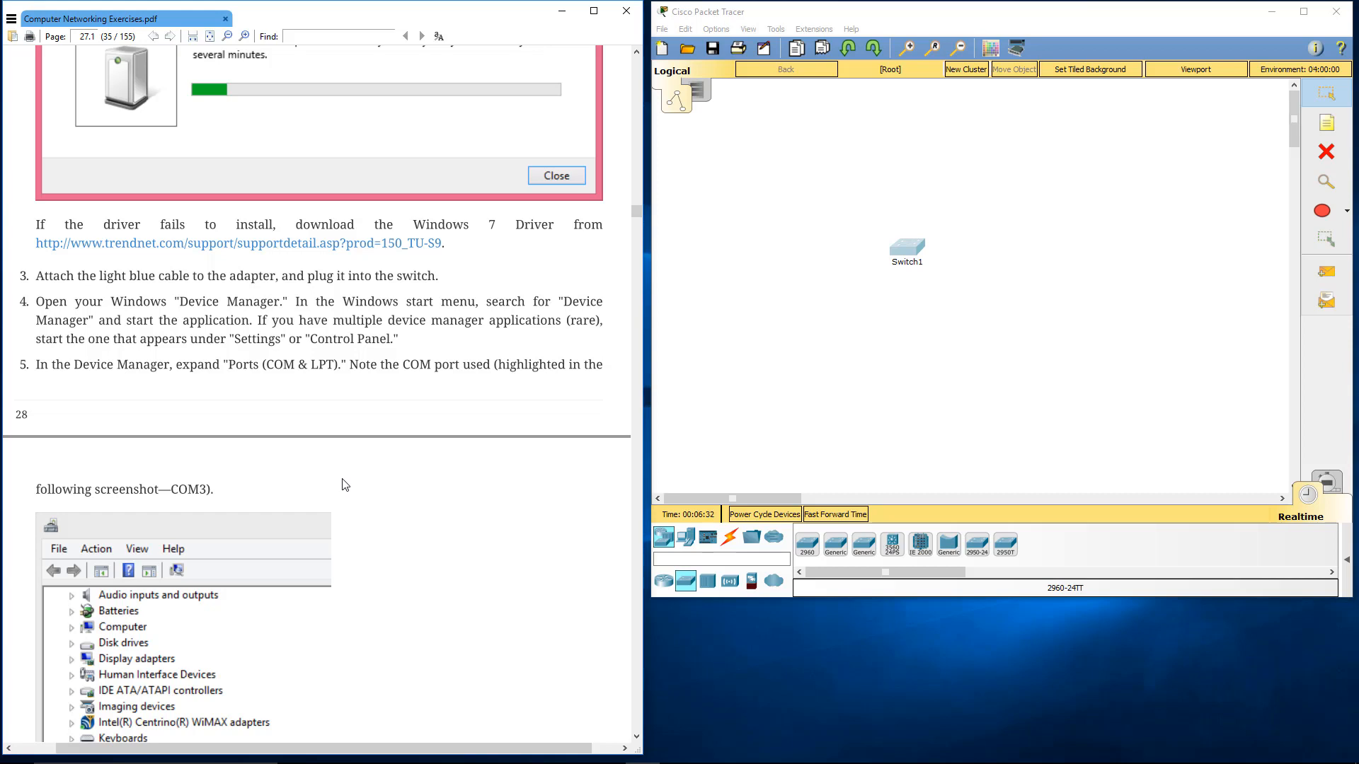
scroll(347, 489, "down", 4)
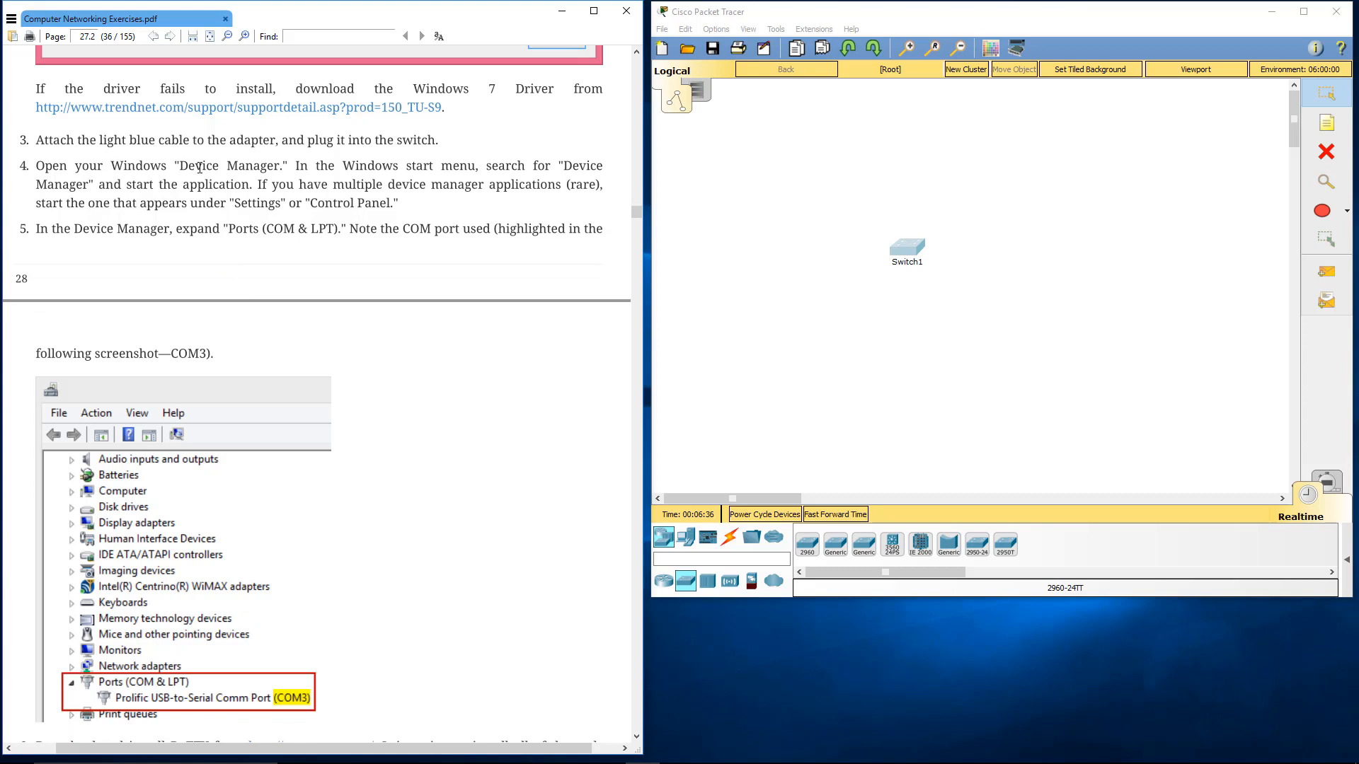
scroll(266, 292, "down", 1)
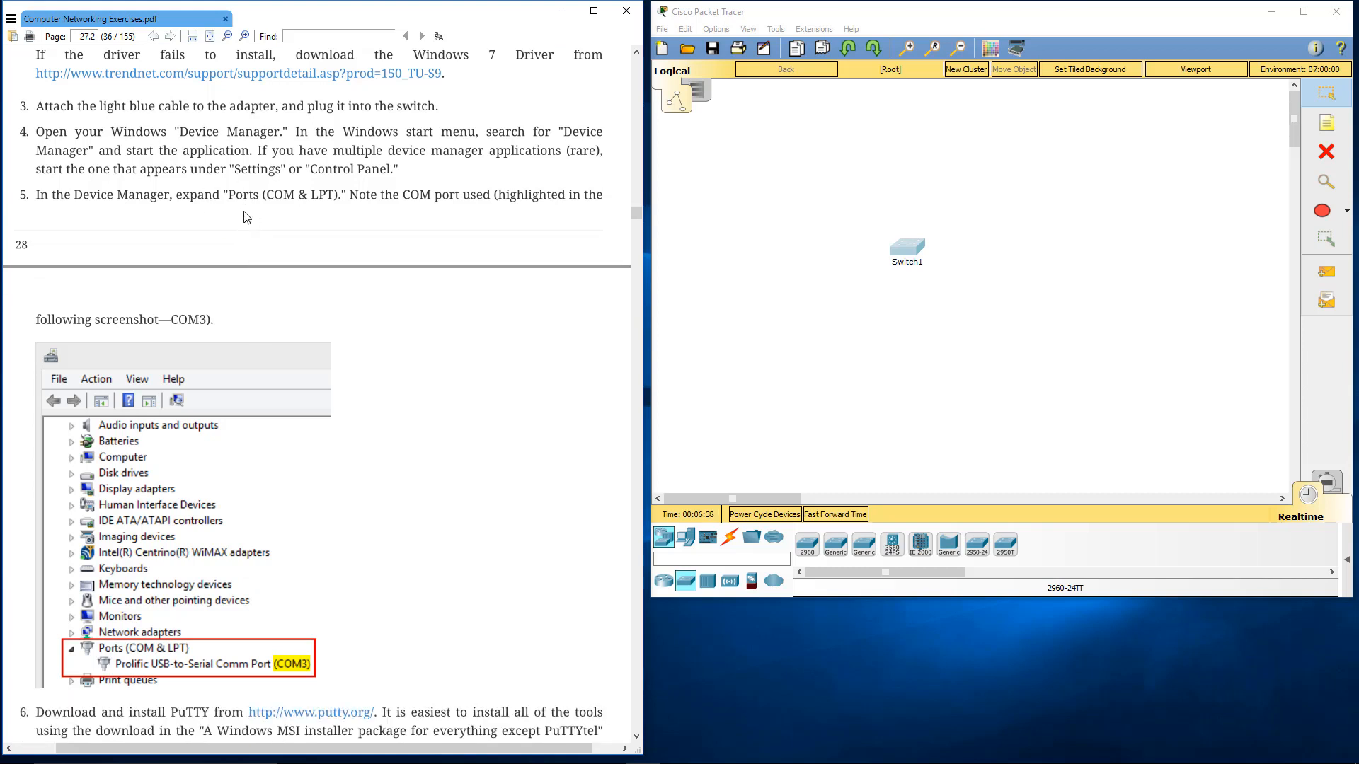
Read steps 6 to 13 of section 4.3, from installing PuTTY and saving the "Cisco Connection" serial session to logging in
scroll(247, 212, "down", 3)
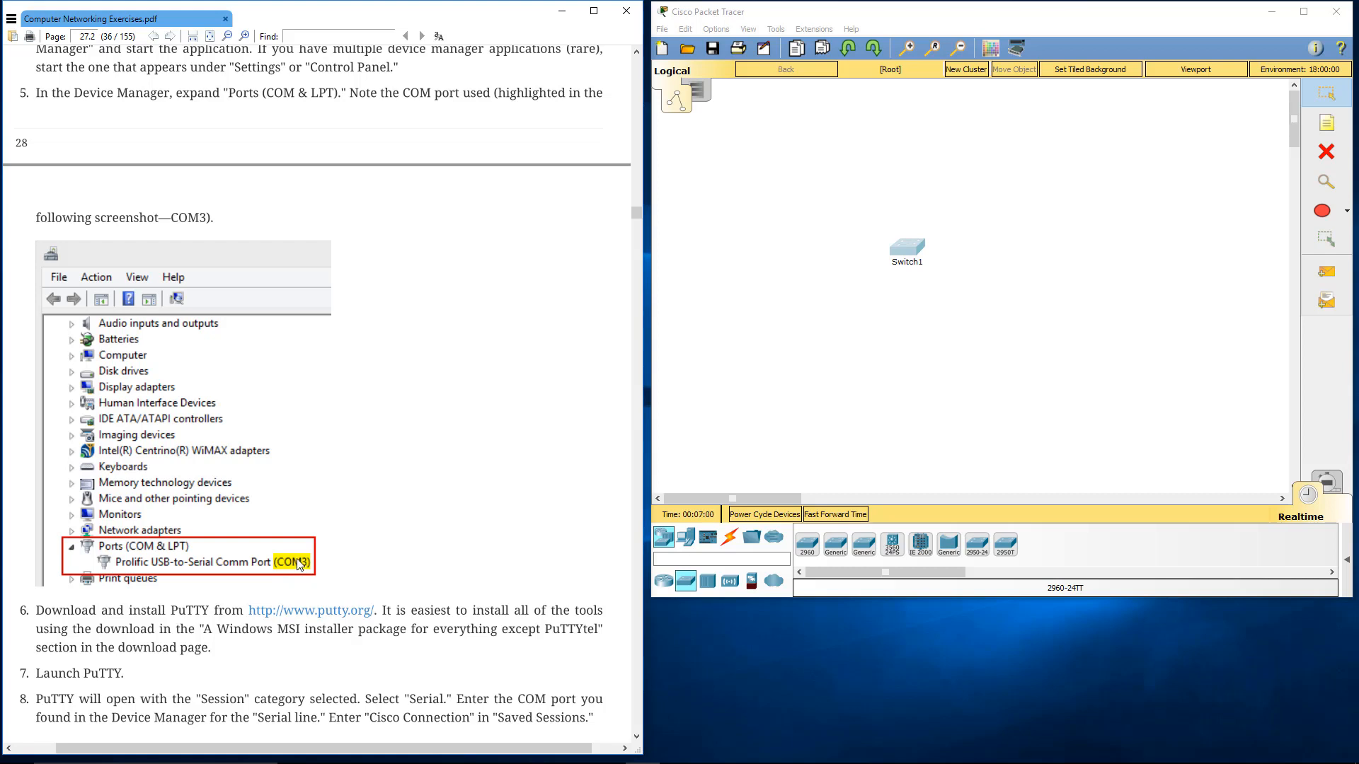
scroll(299, 565, "down", 1)
scroll(298, 565, "down", 2)
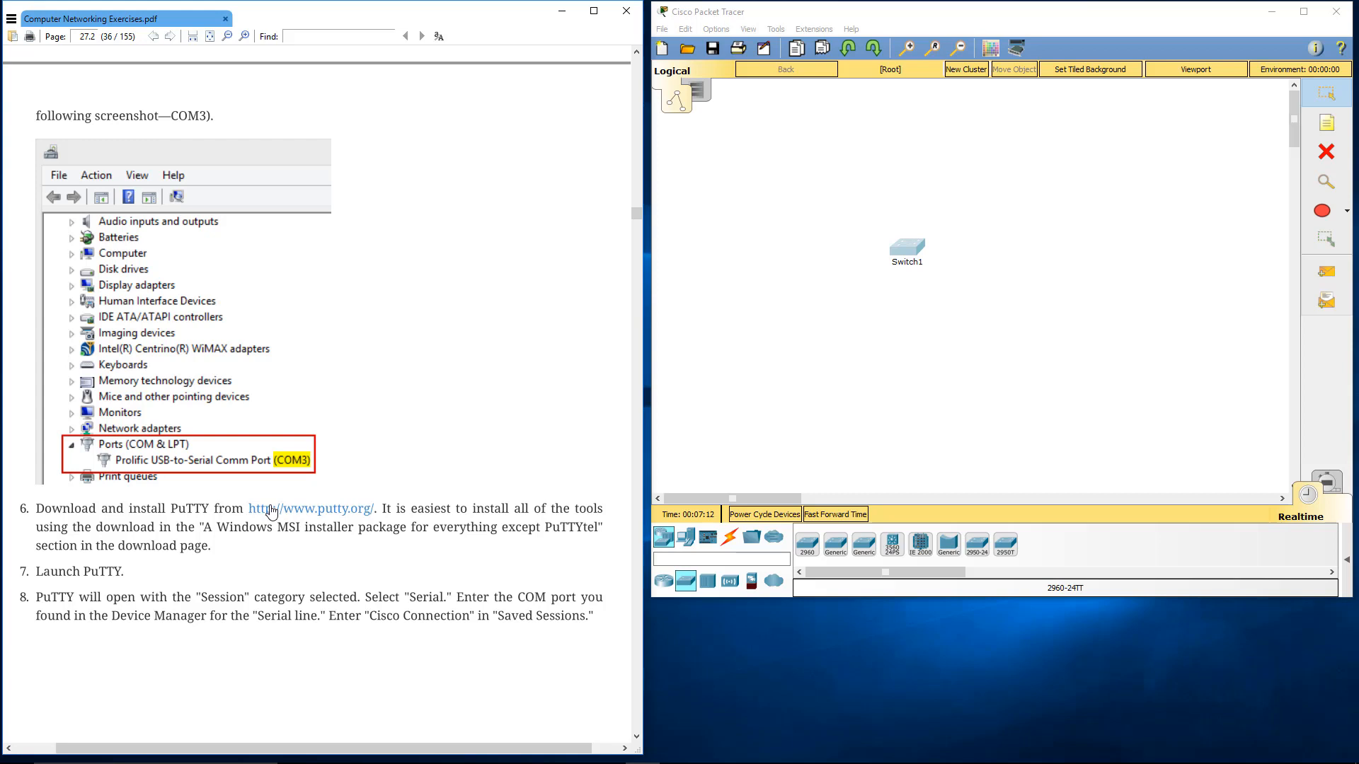
scroll(314, 512, "down", 3)
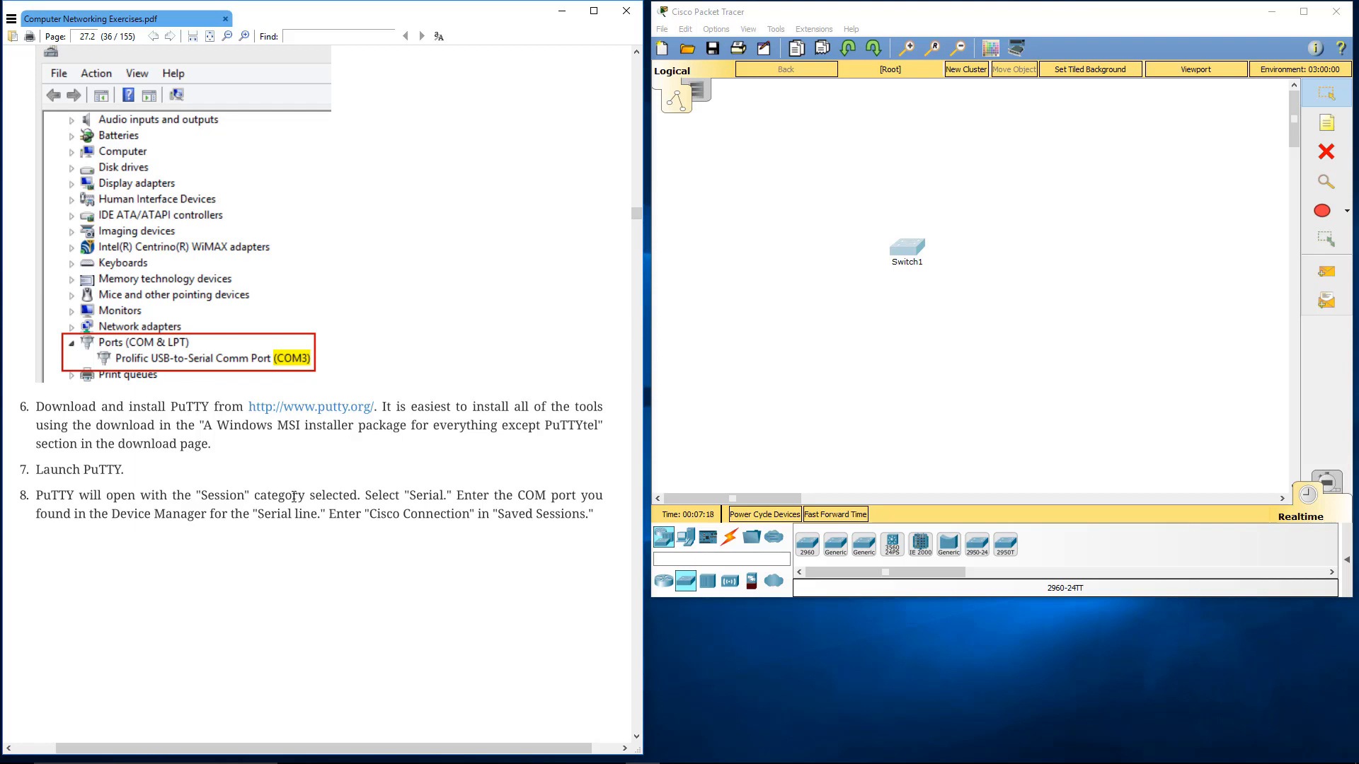
scroll(294, 496, "down", 20)
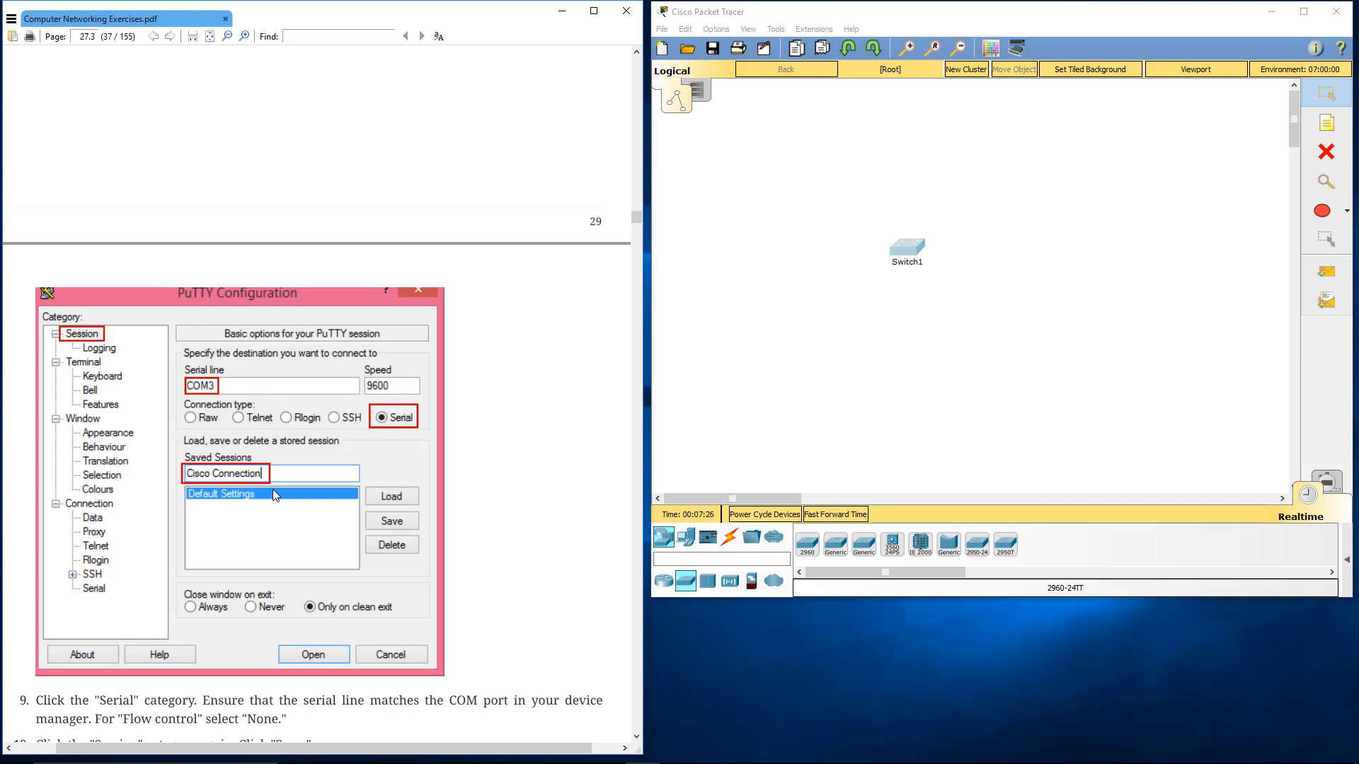
scroll(273, 490, "down", 3)
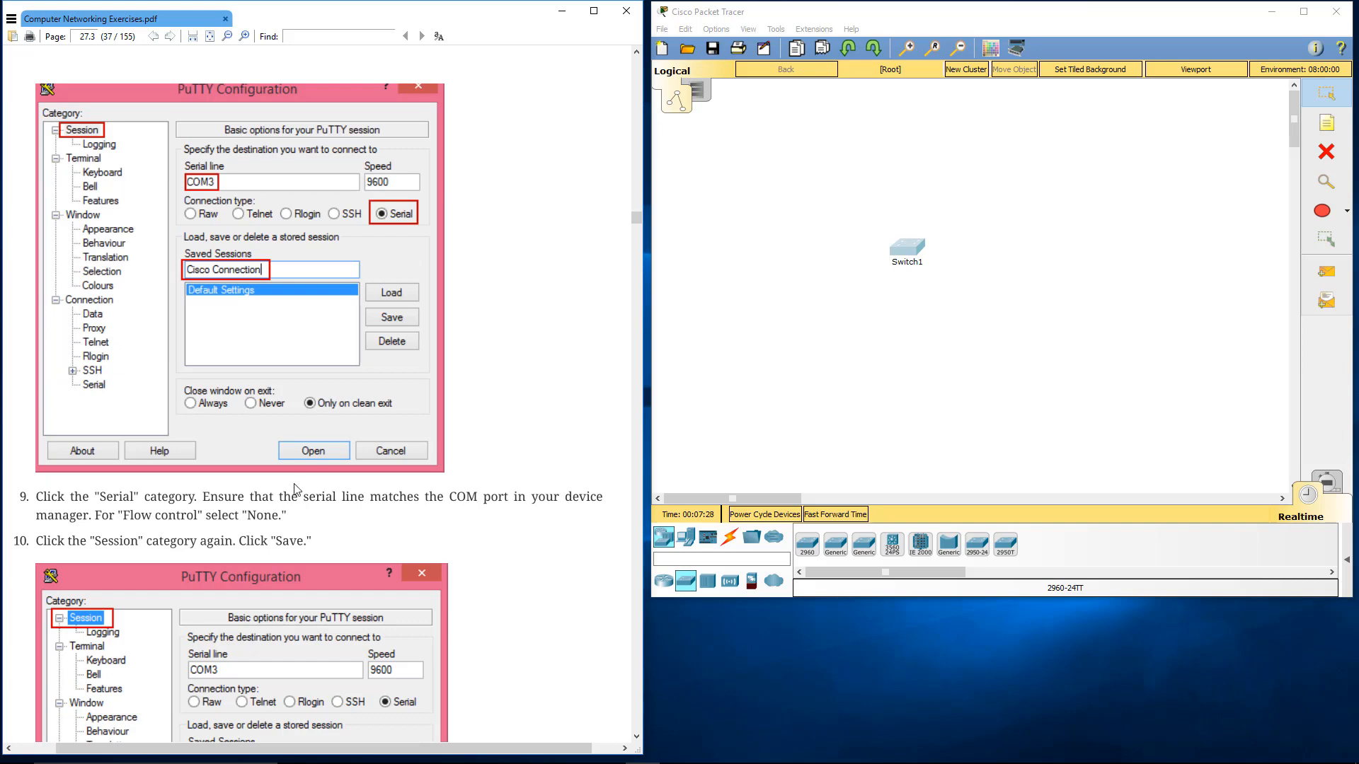
scroll(295, 488, "down", 7)
scroll(295, 482, "down", 15)
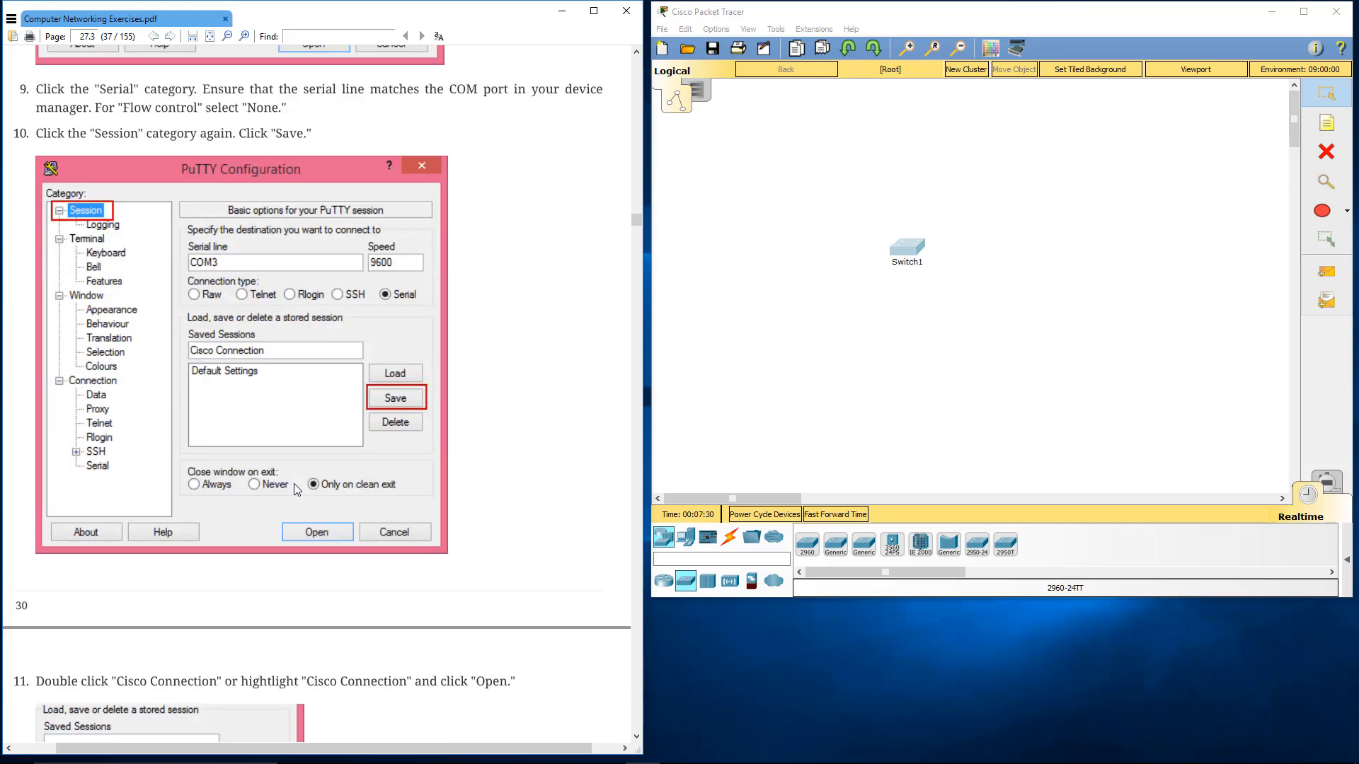
scroll(294, 483, "down", 11)
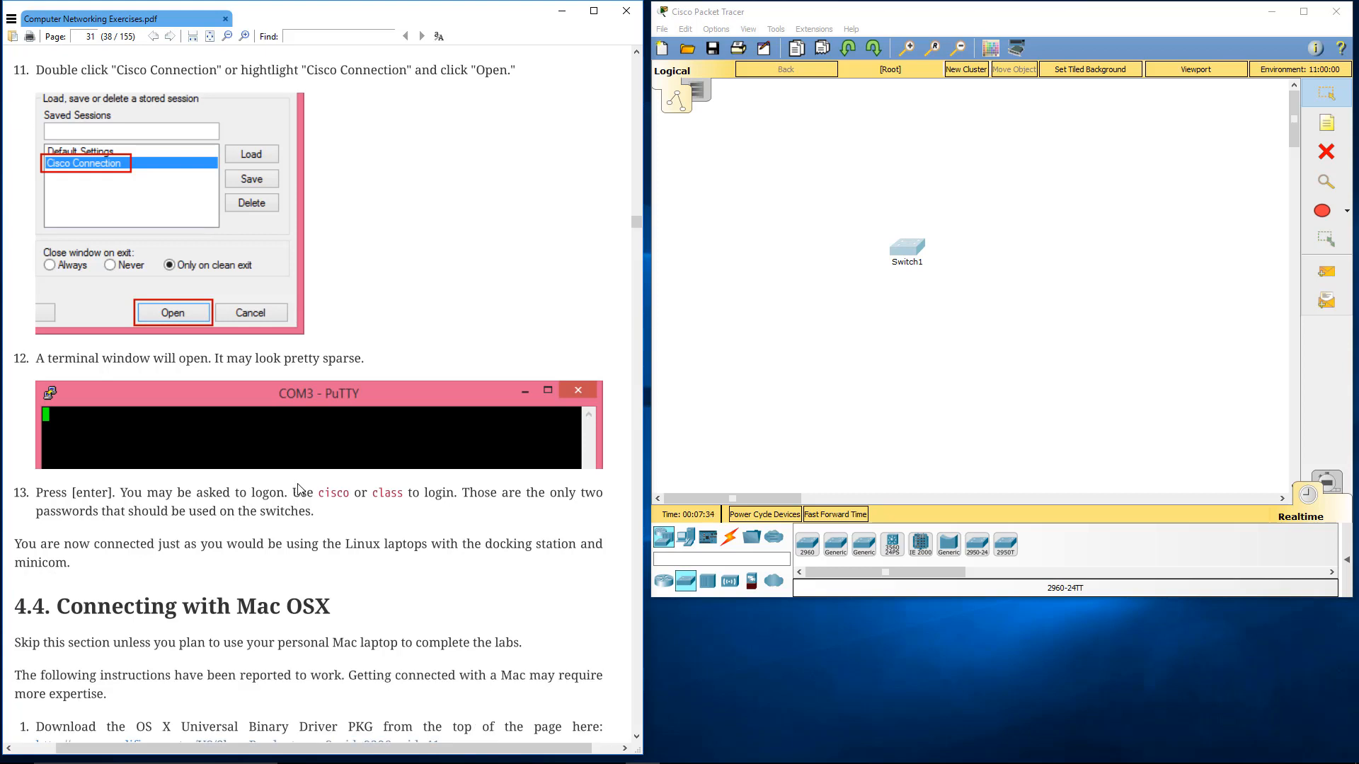
Skim section 4.4 on connecting with Mac OSX and read section 4.5 on resetting the configuration, through the enable command
scroll(298, 490, "down", 9)
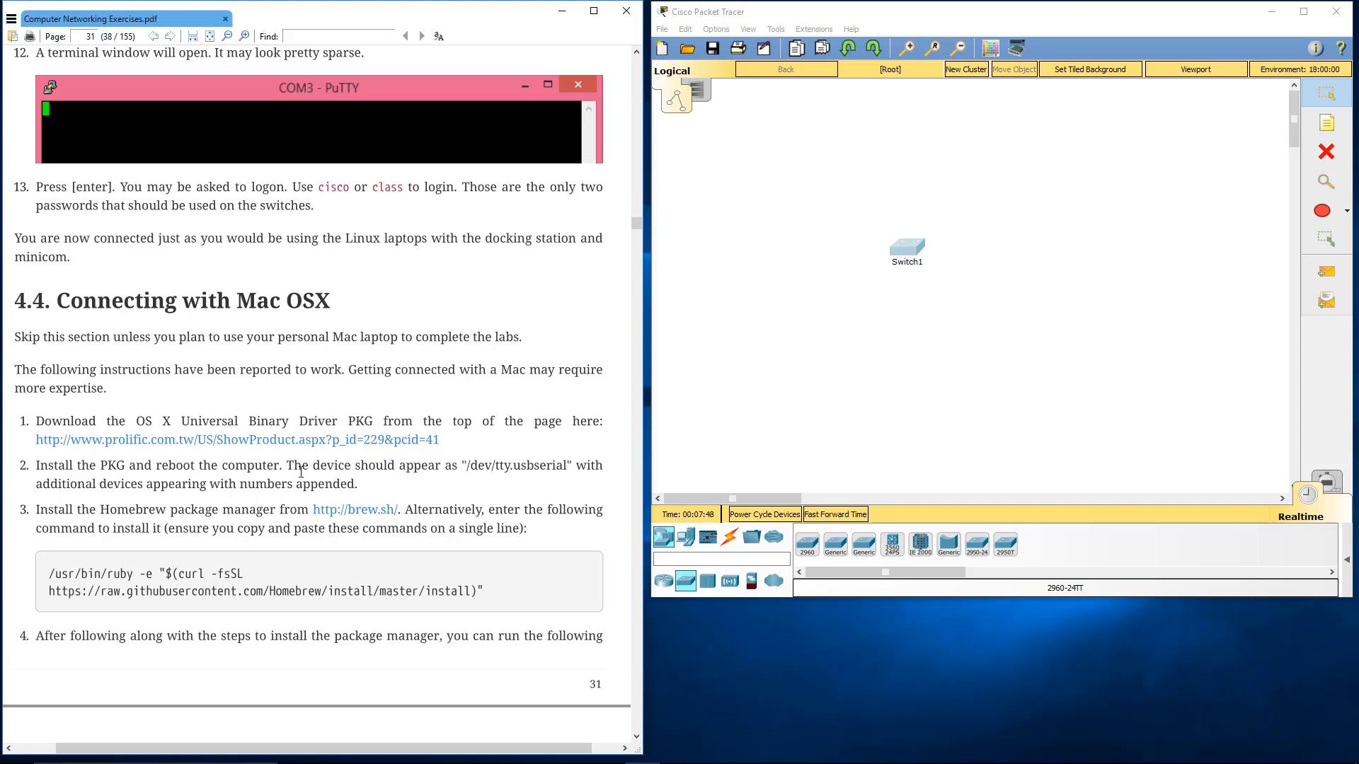
scroll(301, 472, "down", 3)
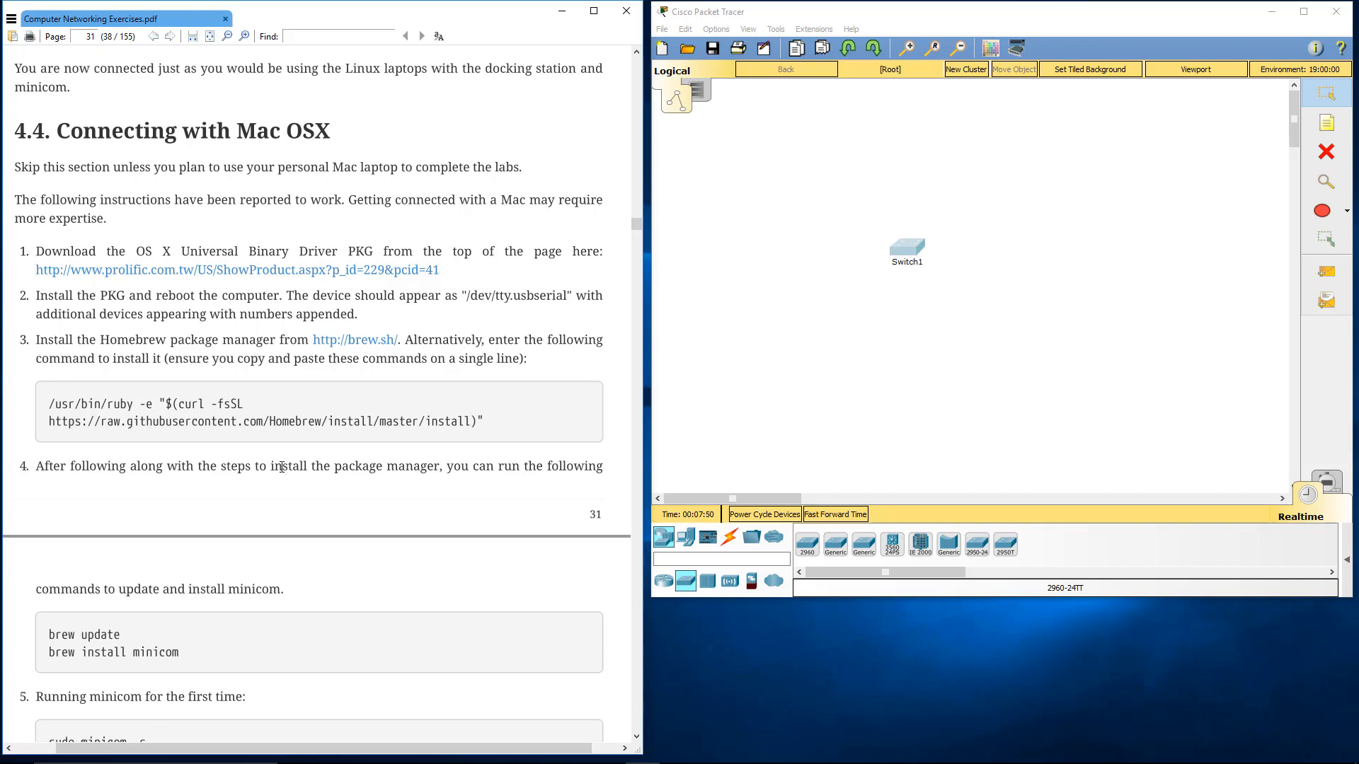
scroll(281, 467, "down", 7)
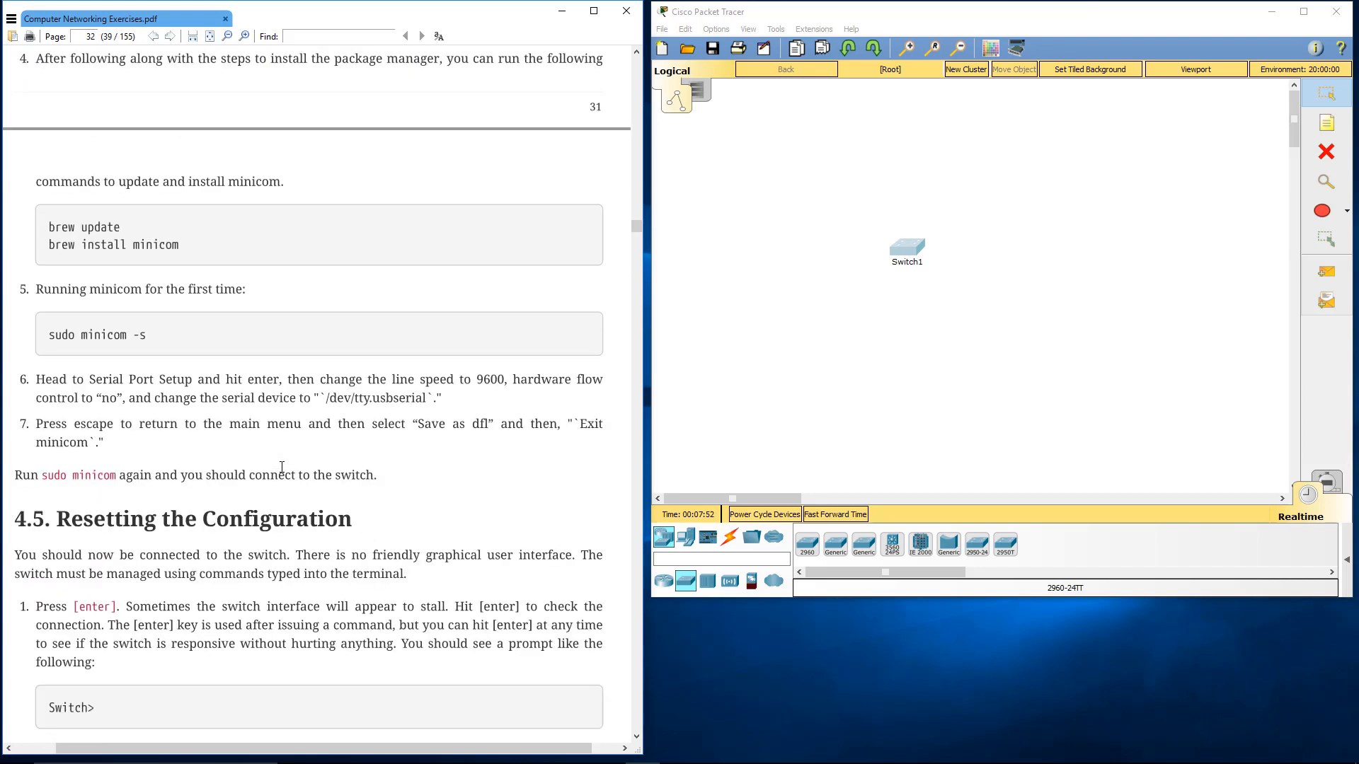
scroll(281, 467, "down", 6)
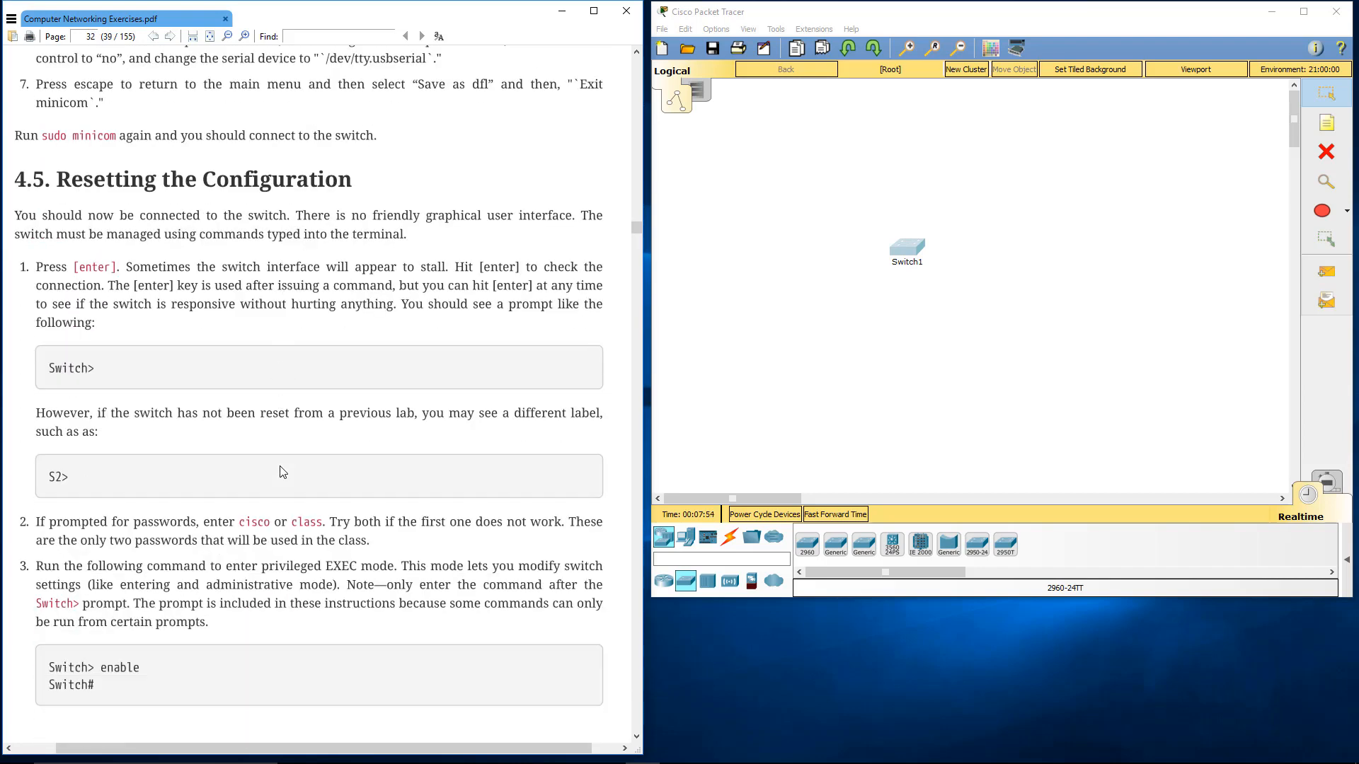
scroll(282, 472, "down", 2)
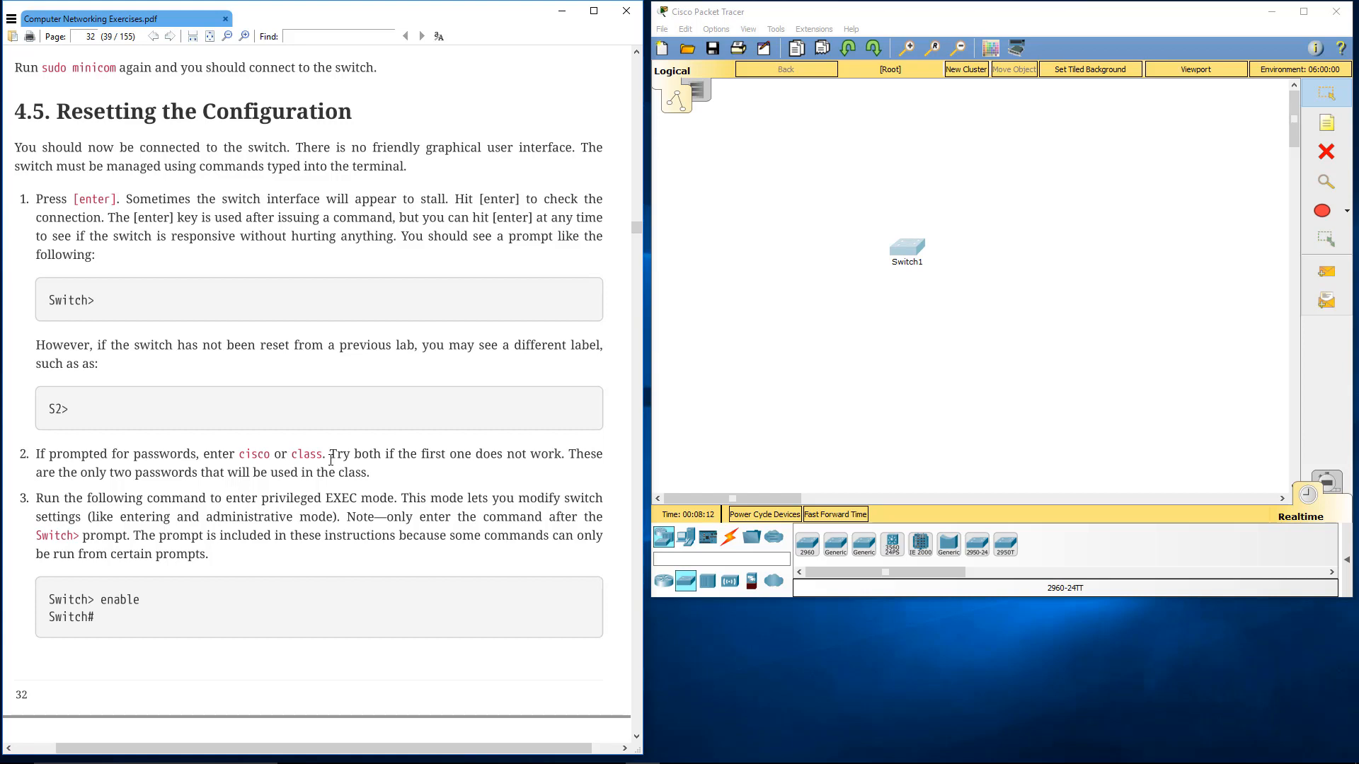
Add a generic PC to the Packet Tracer workspace below the switch
left_click(685, 539)
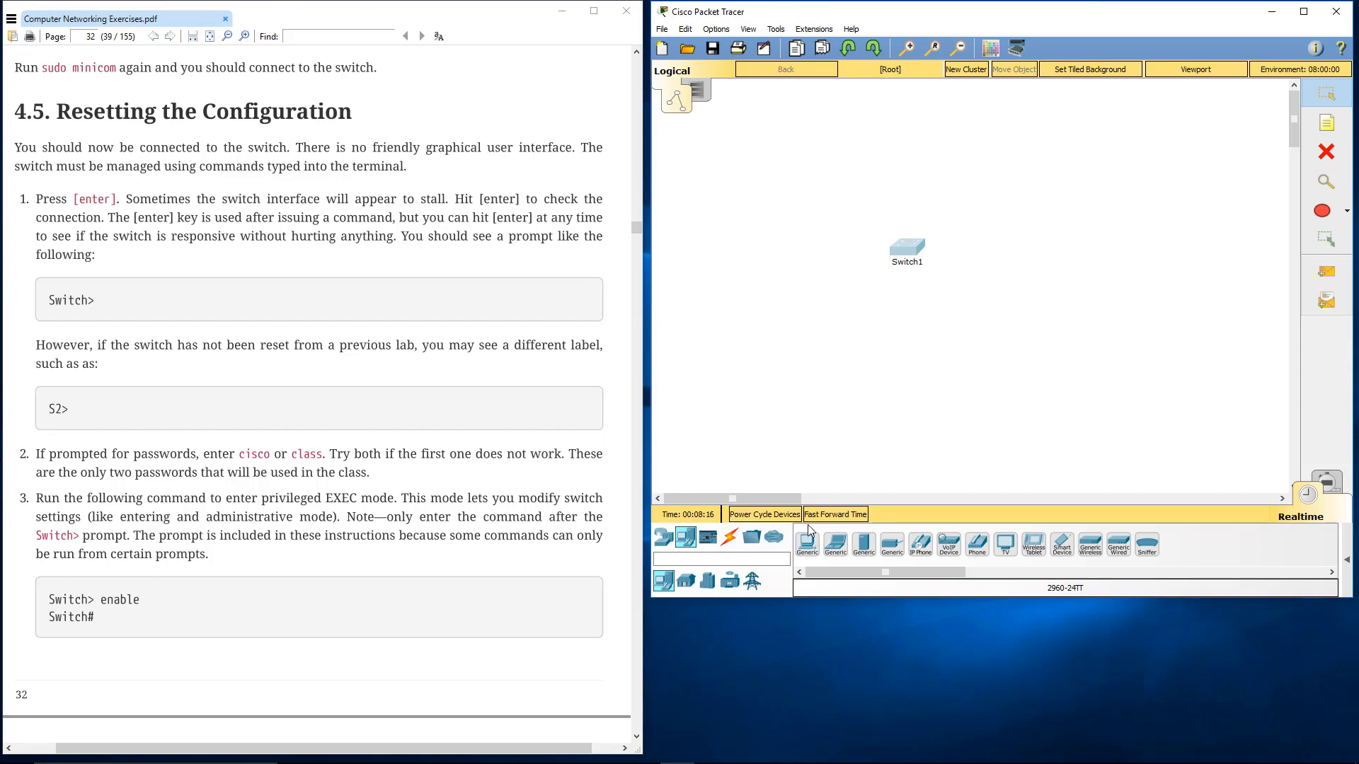
left_click(812, 542)
left_click(882, 353)
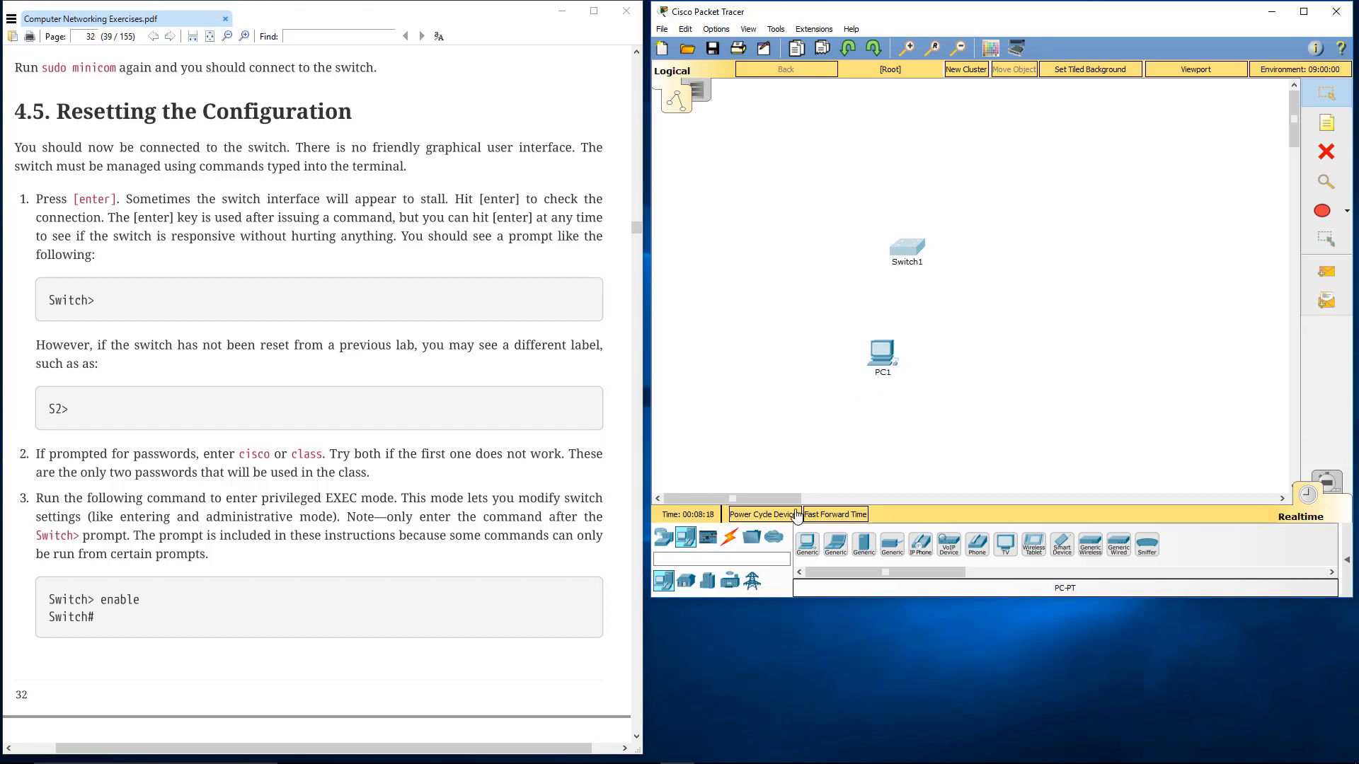
Connect the PC's RS 232 port to the switch's Console port with a console cable, and place the PC diagonally below the switch
left_click(731, 540)
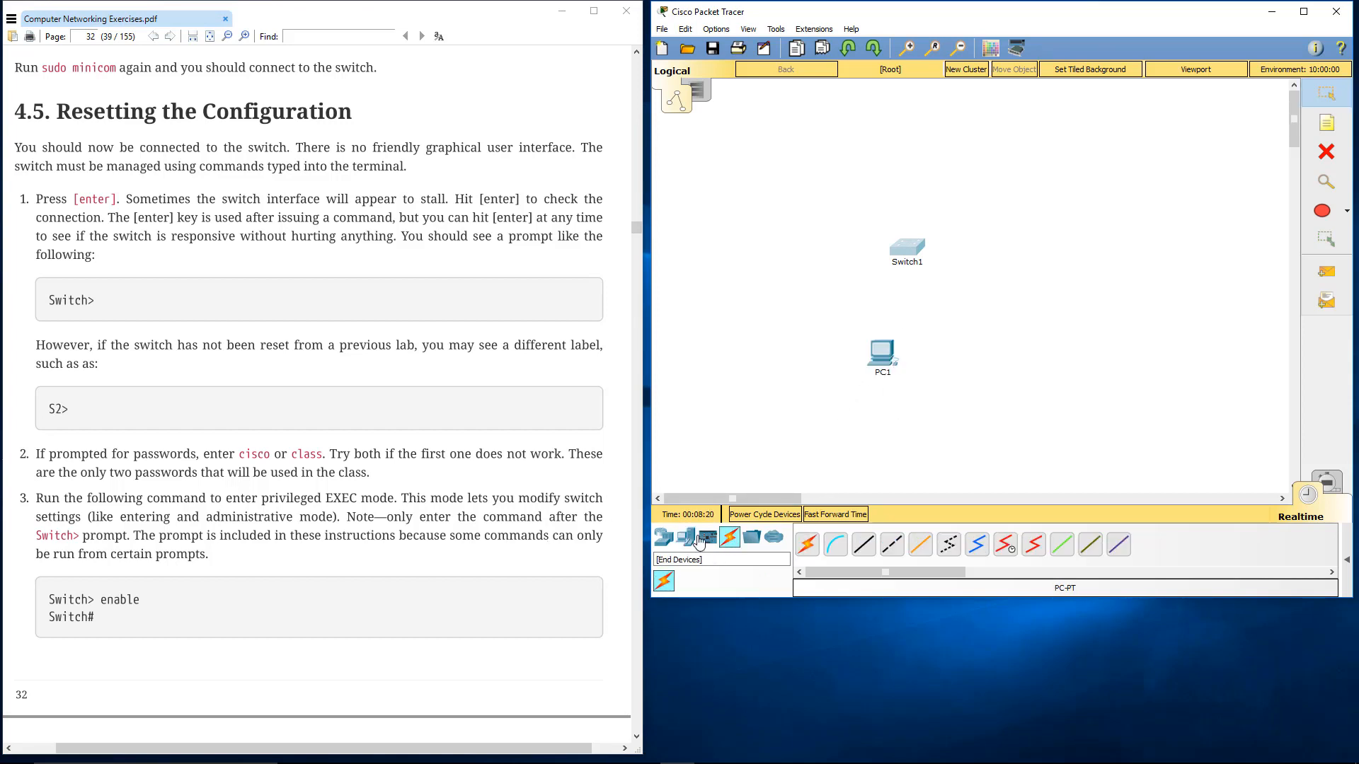
left_click(838, 549)
left_click(881, 354)
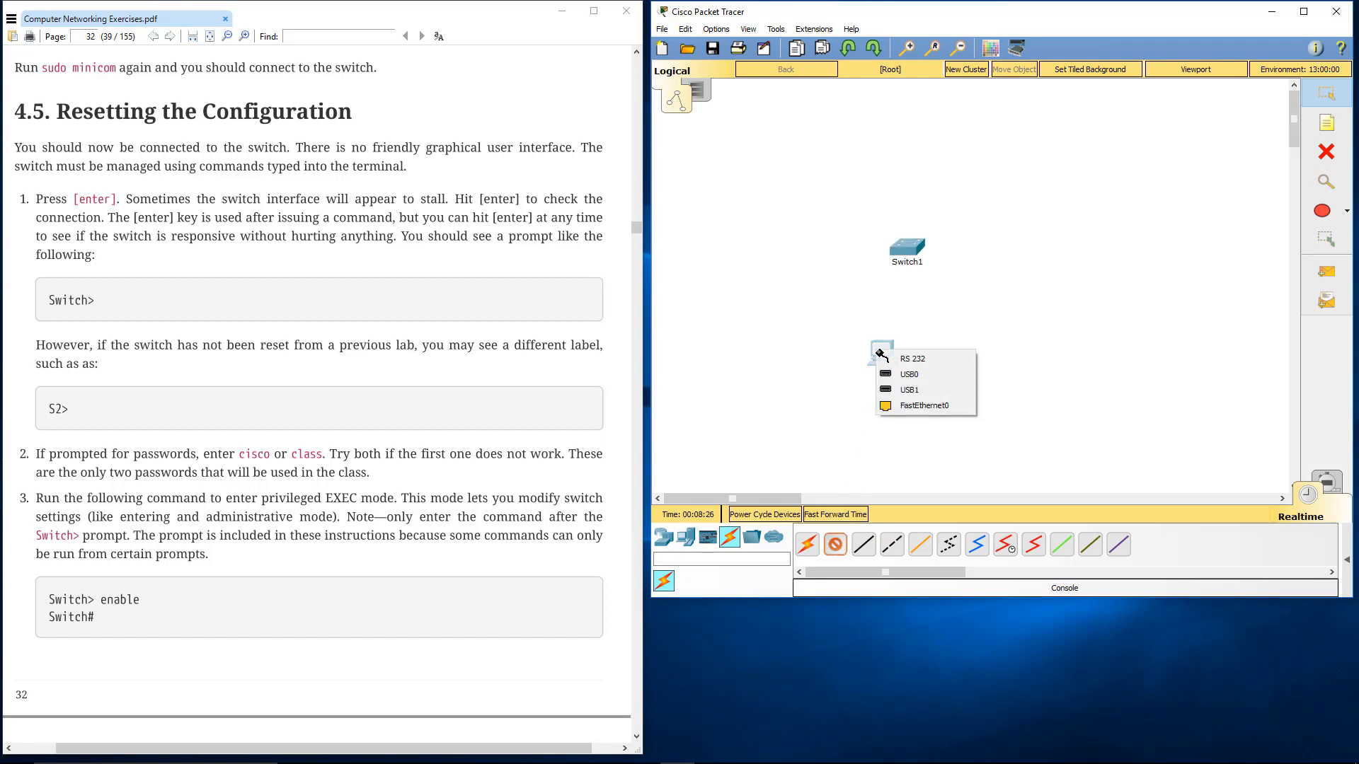
left_click(928, 360)
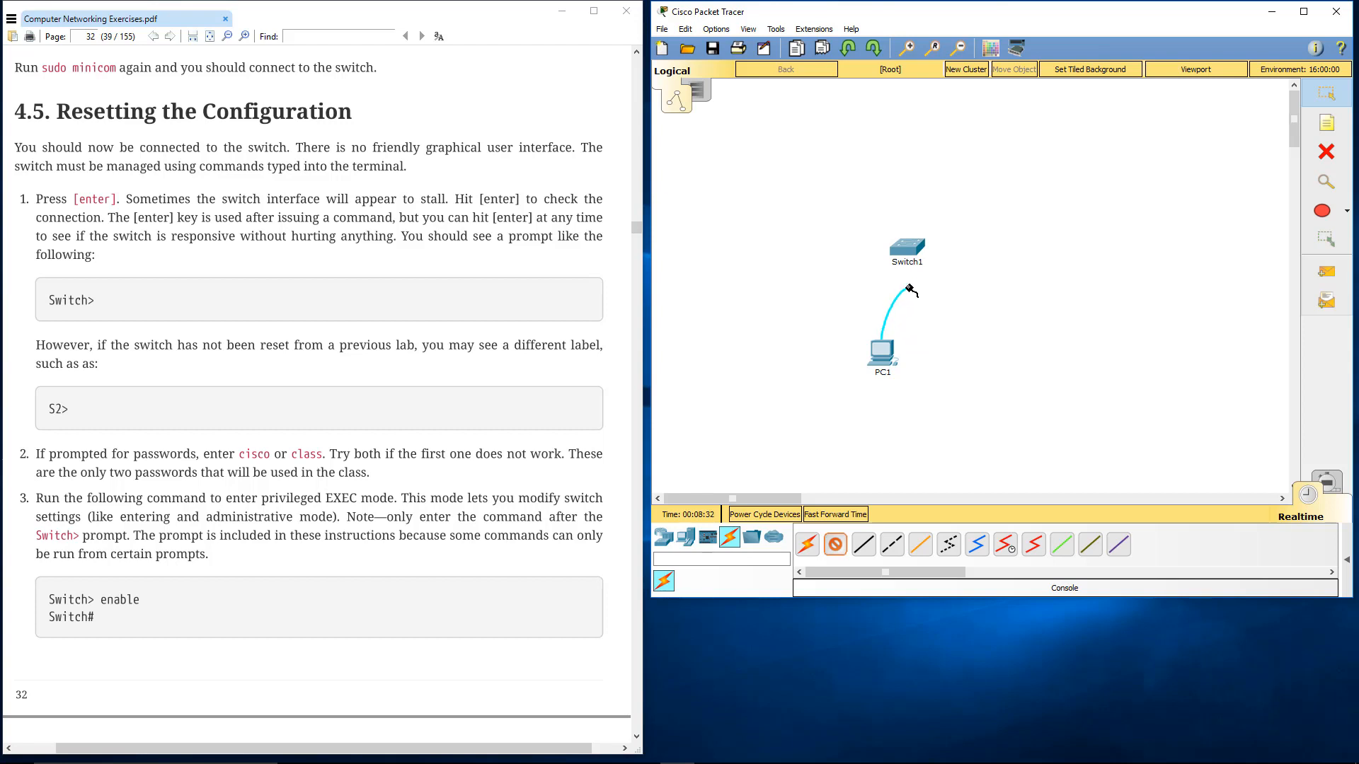
left_click(906, 249)
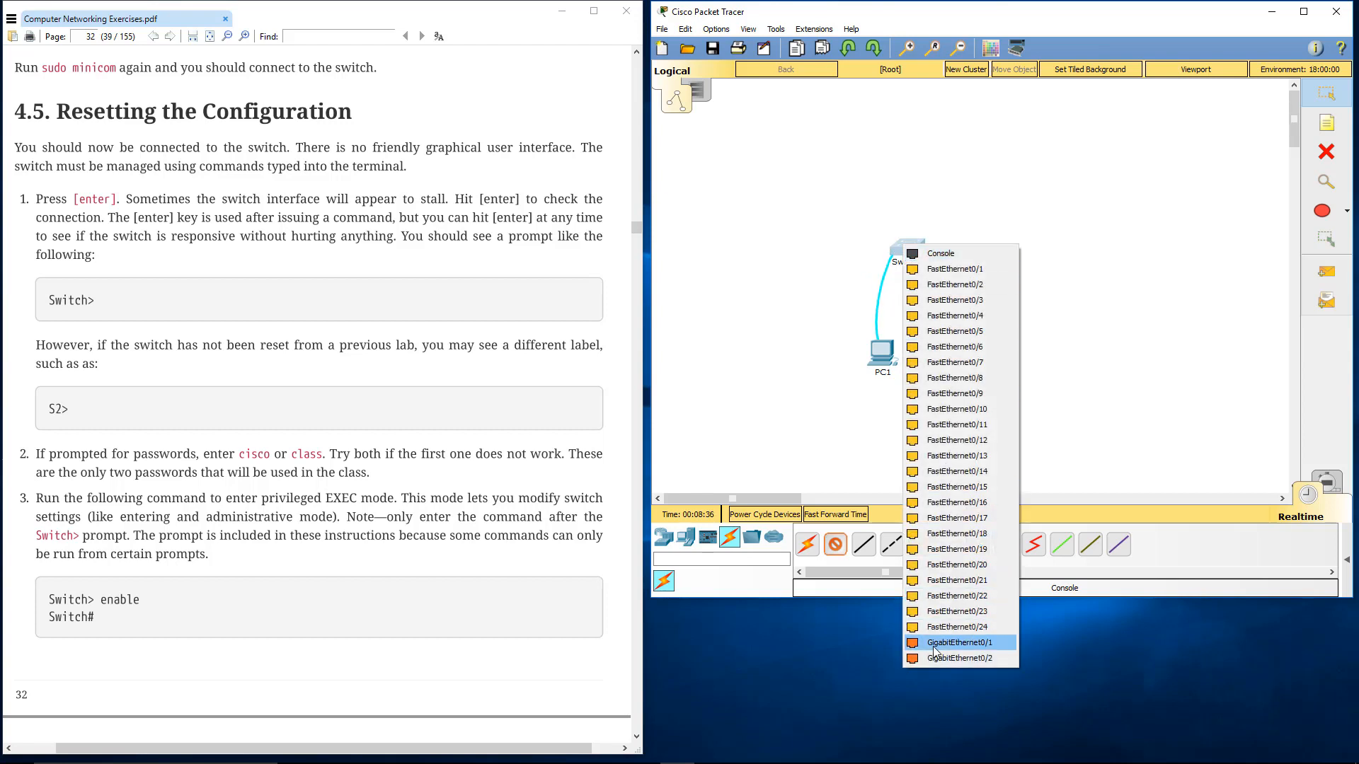
left_click(957, 259)
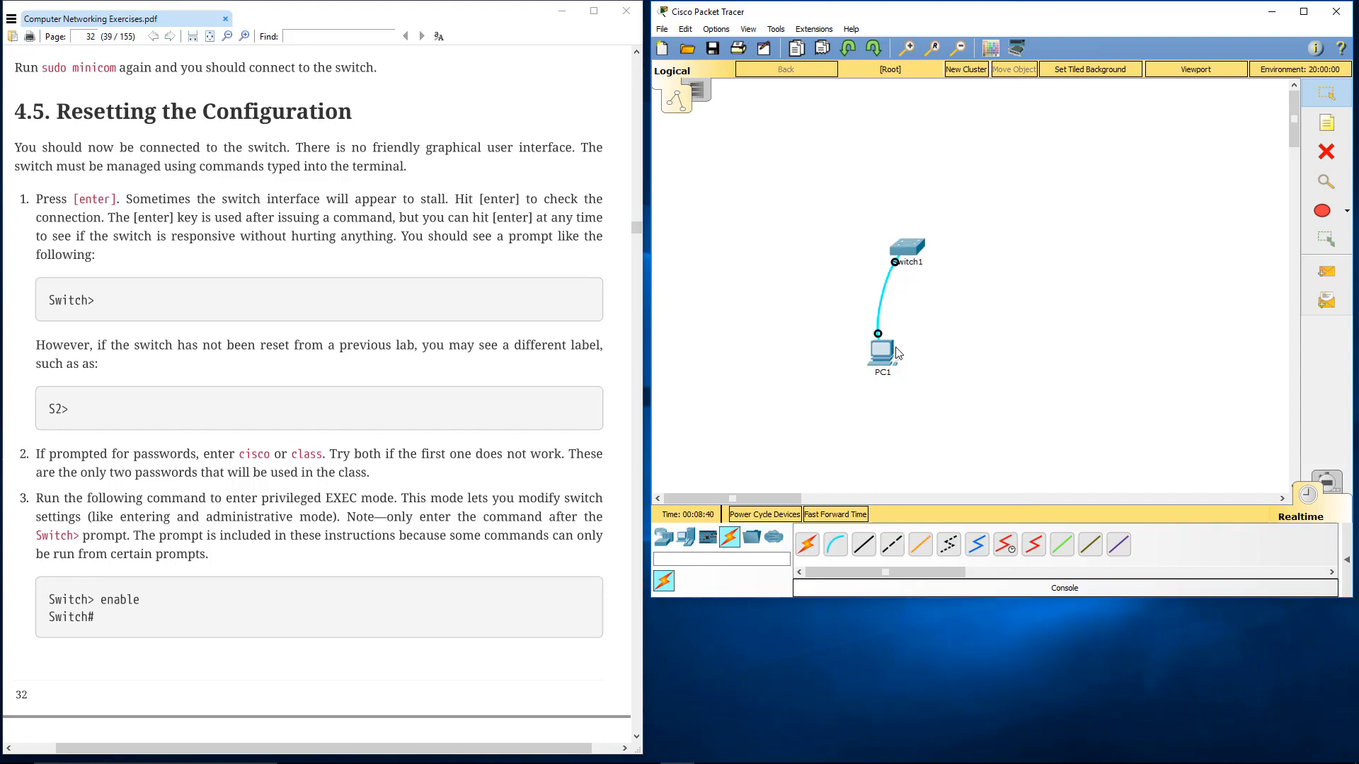
left_click_drag(886, 351, 809, 316)
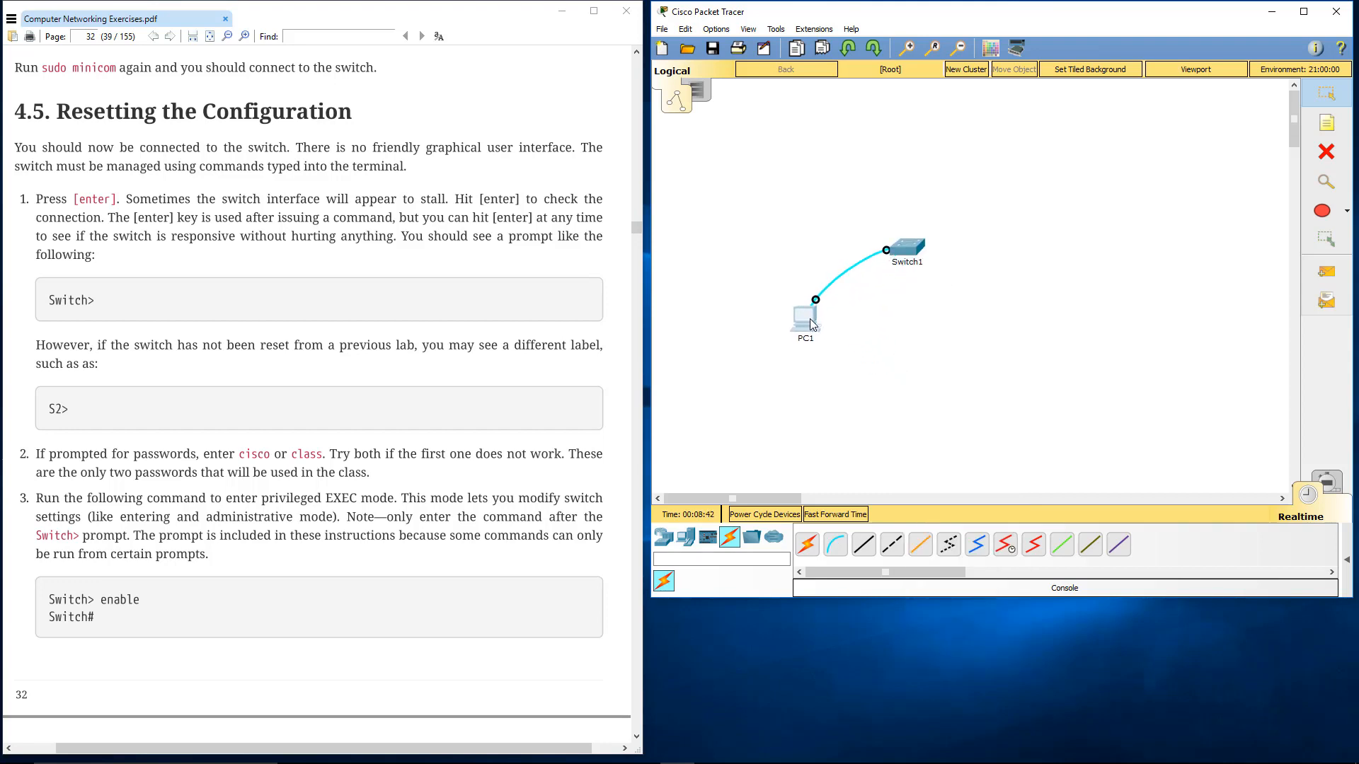
Open PC1's Terminal at 9600 bits per second, 8 data bits, no parity, 1 stop bit and no flow control, and start the switch console session
mouse_move(803, 329)
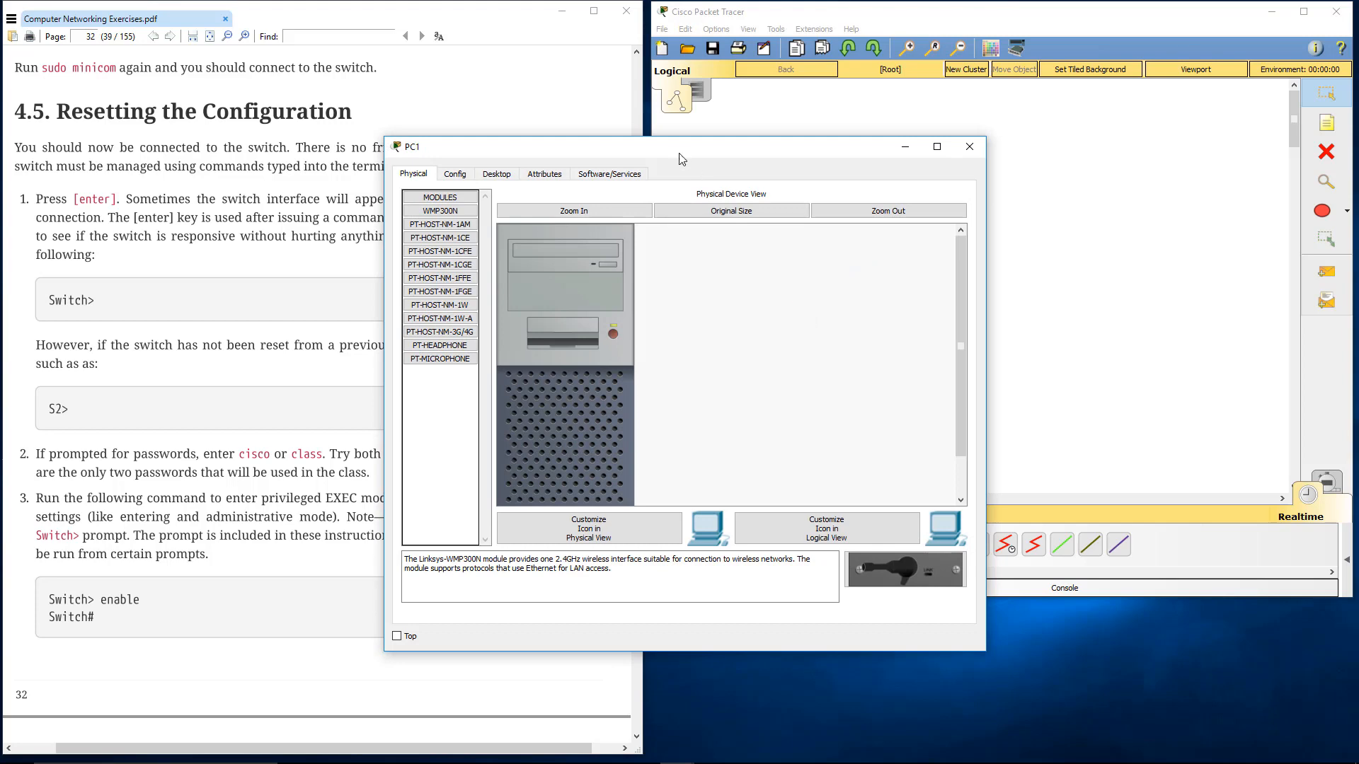
left_click_drag(680, 152, 954, 151)
left_click(780, 175)
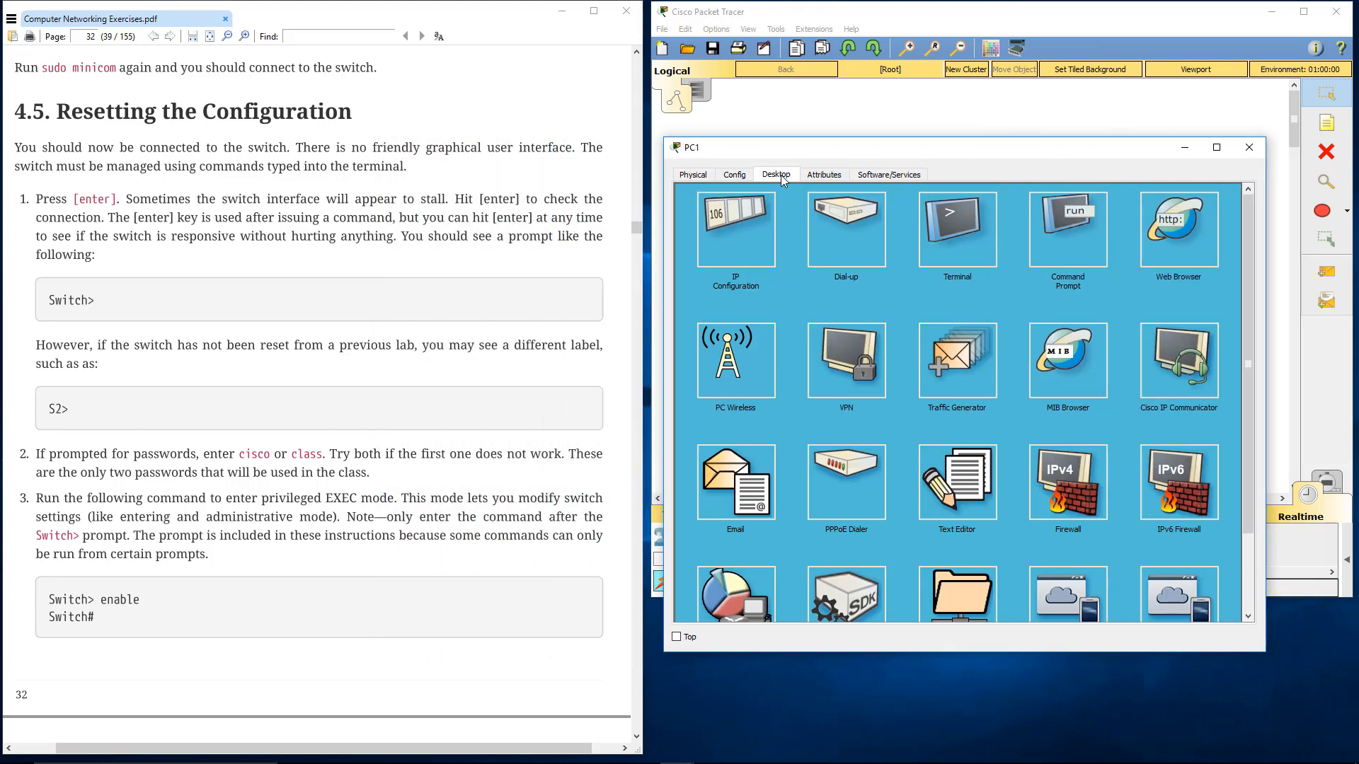
left_click_drag(819, 157, 740, 167)
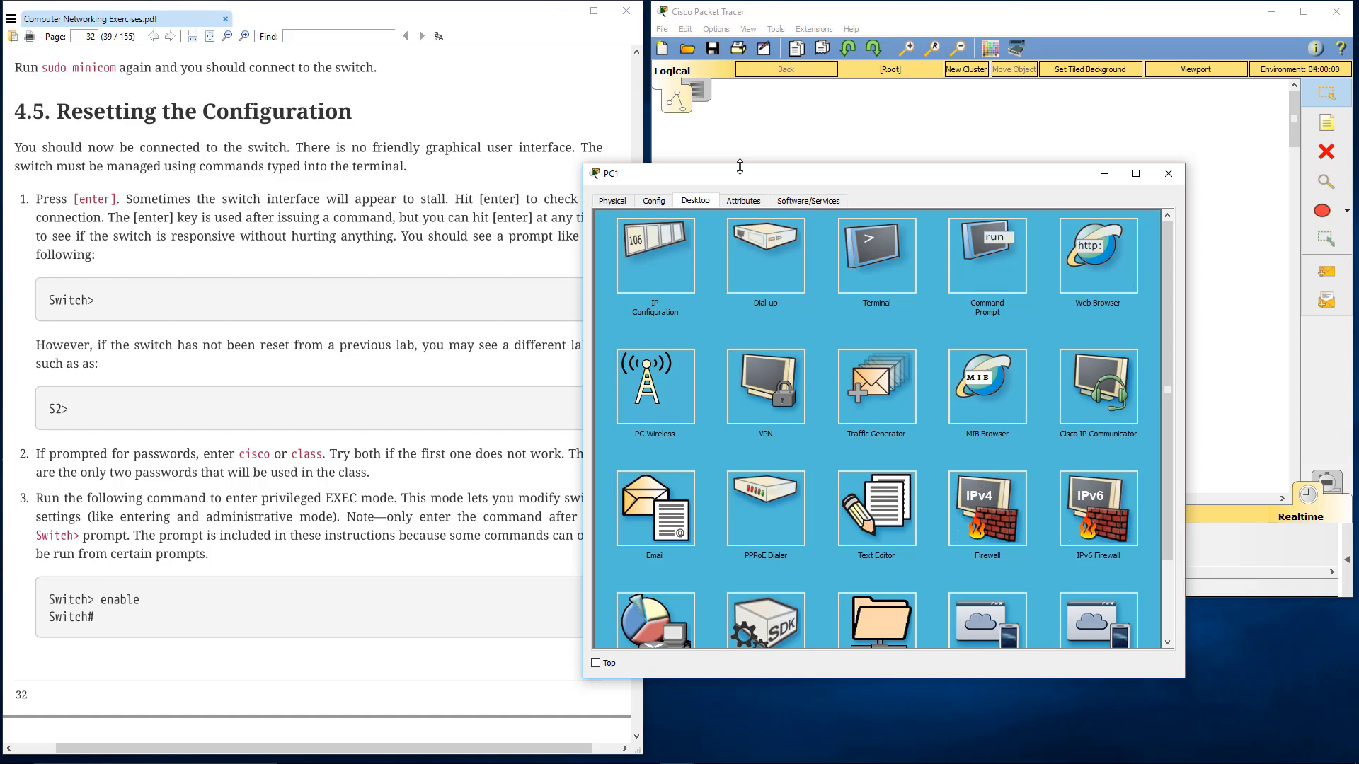
left_click(886, 263)
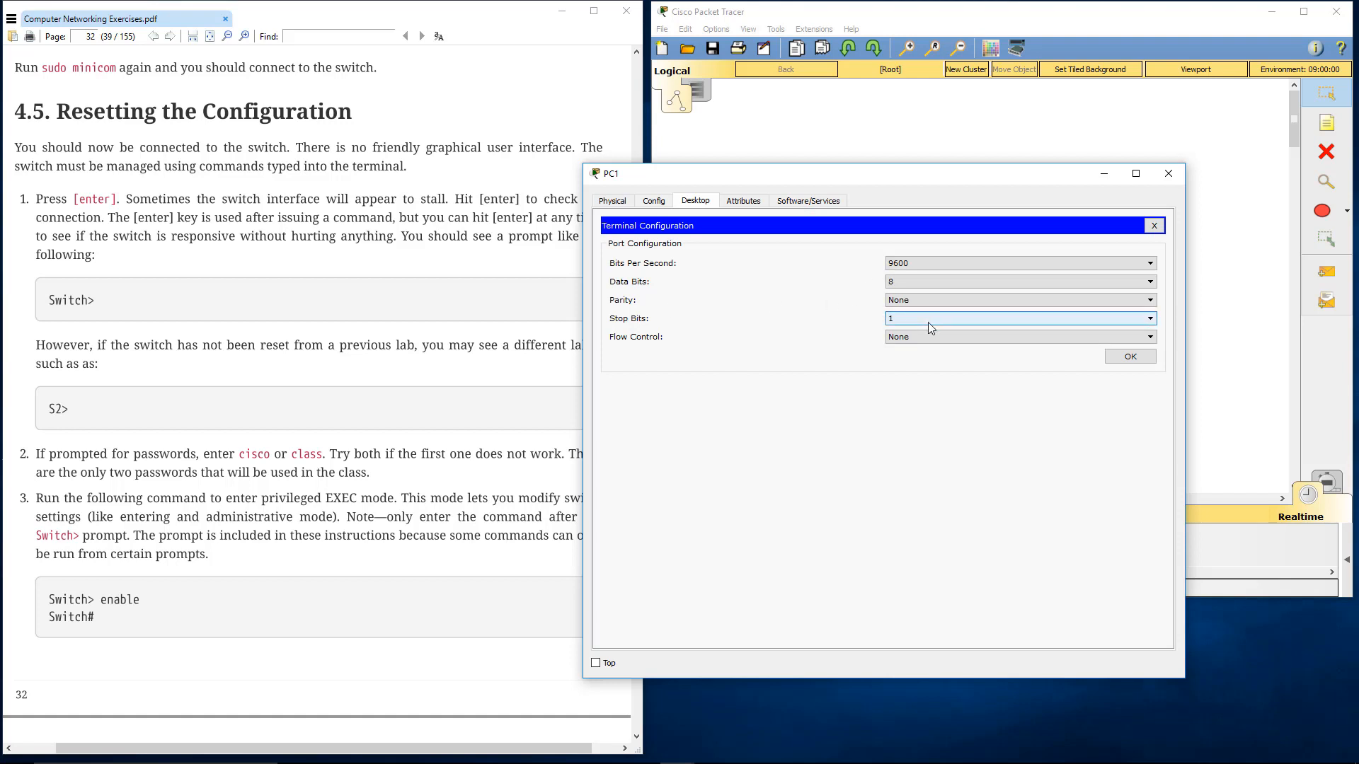
left_click(1125, 357)
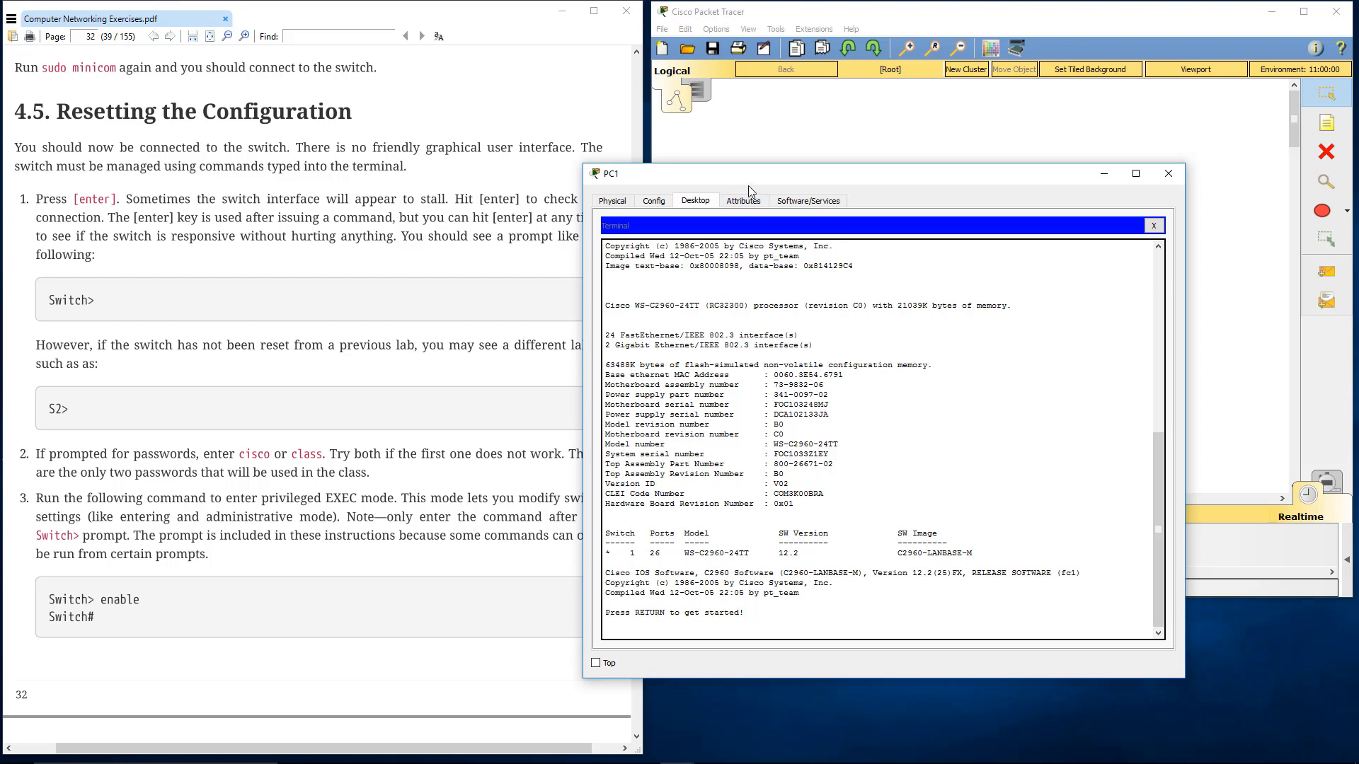
left_click_drag(756, 174, 287, 115)
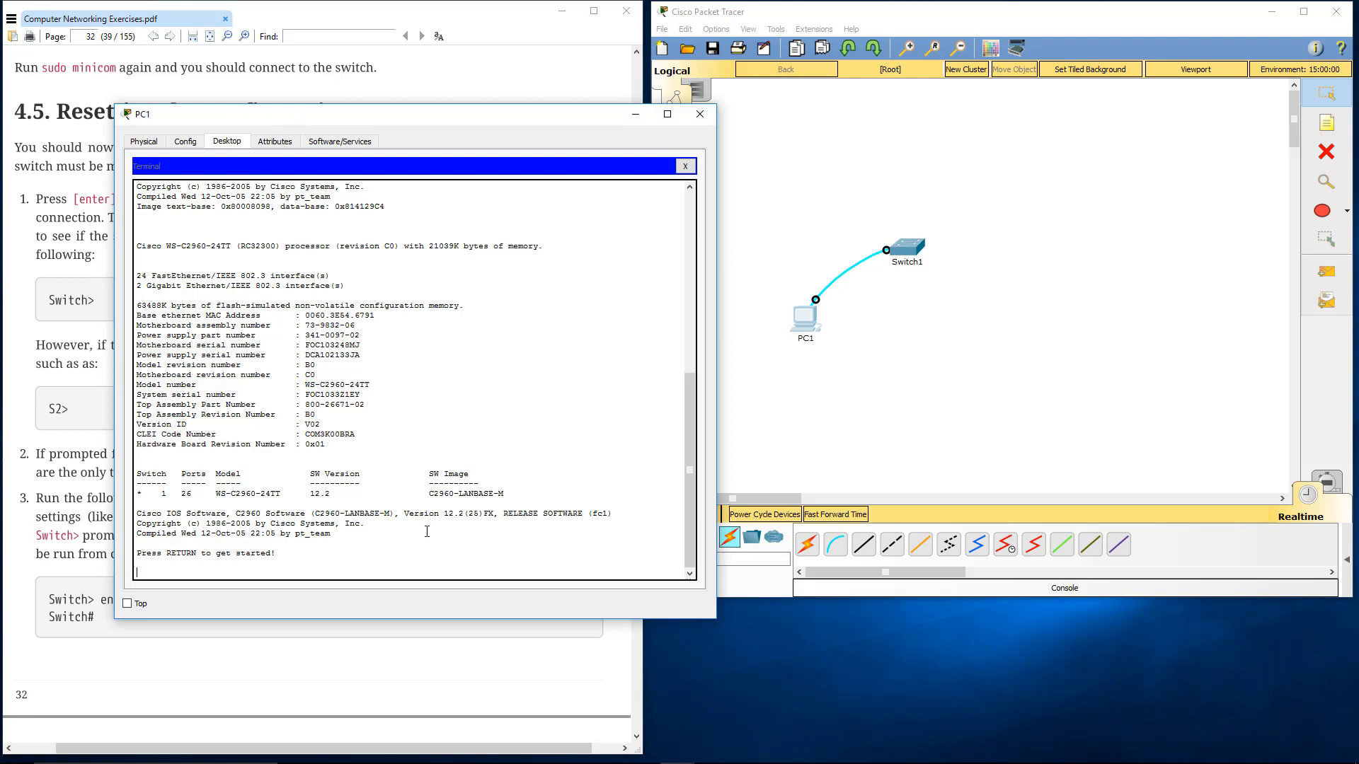
key("Return")
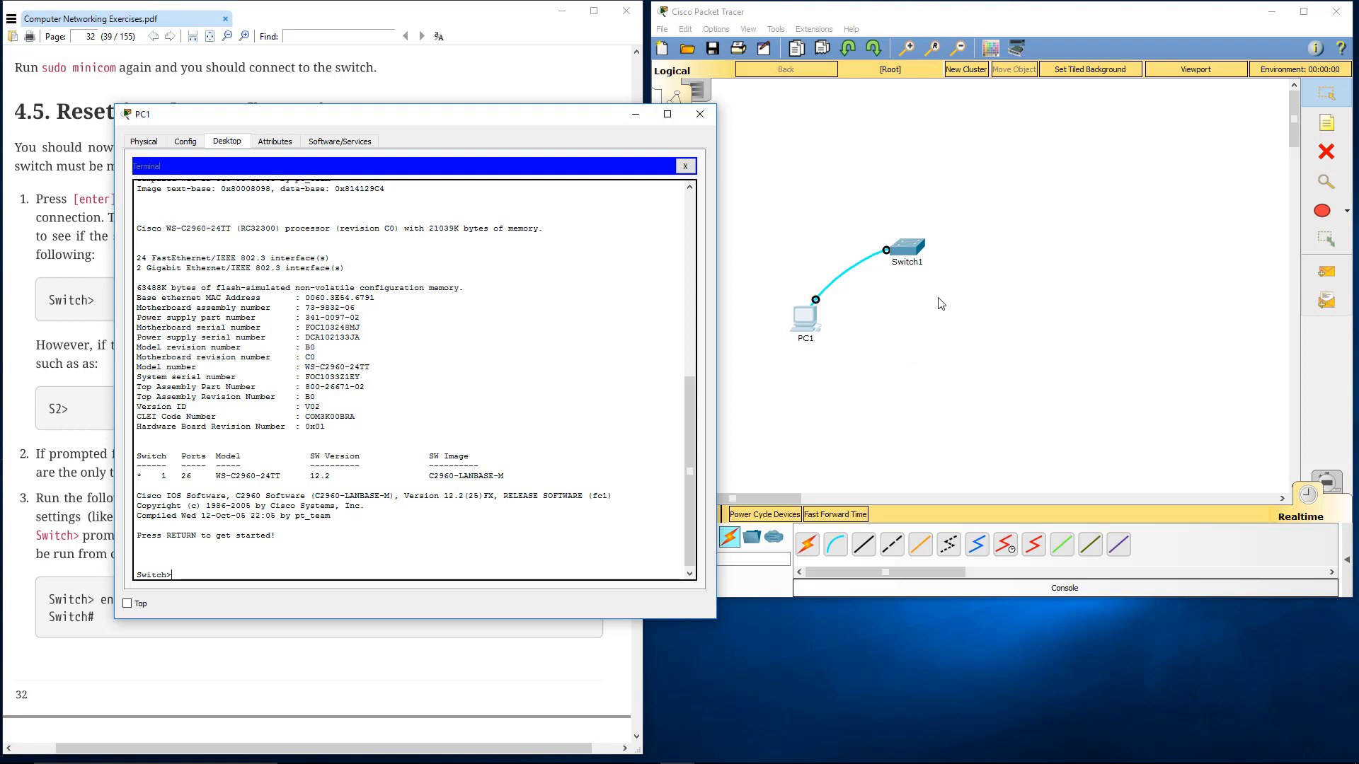
Open Switch1's command line interface, send a few empty lines to compare it with PC1's terminal, and close the switch window
left_click(911, 253)
left_click_drag(710, 165, 922, 146)
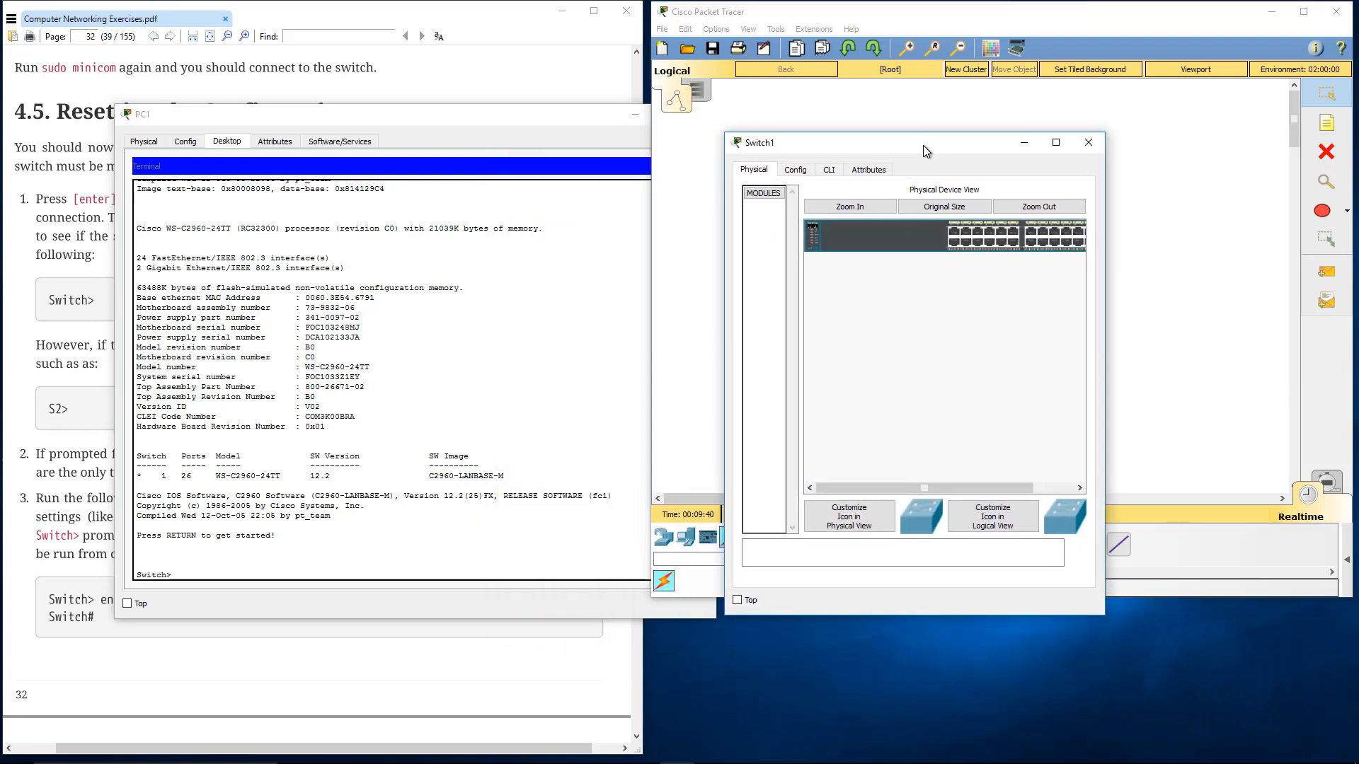
left_click_drag(841, 149, 867, 296)
left_click(879, 316)
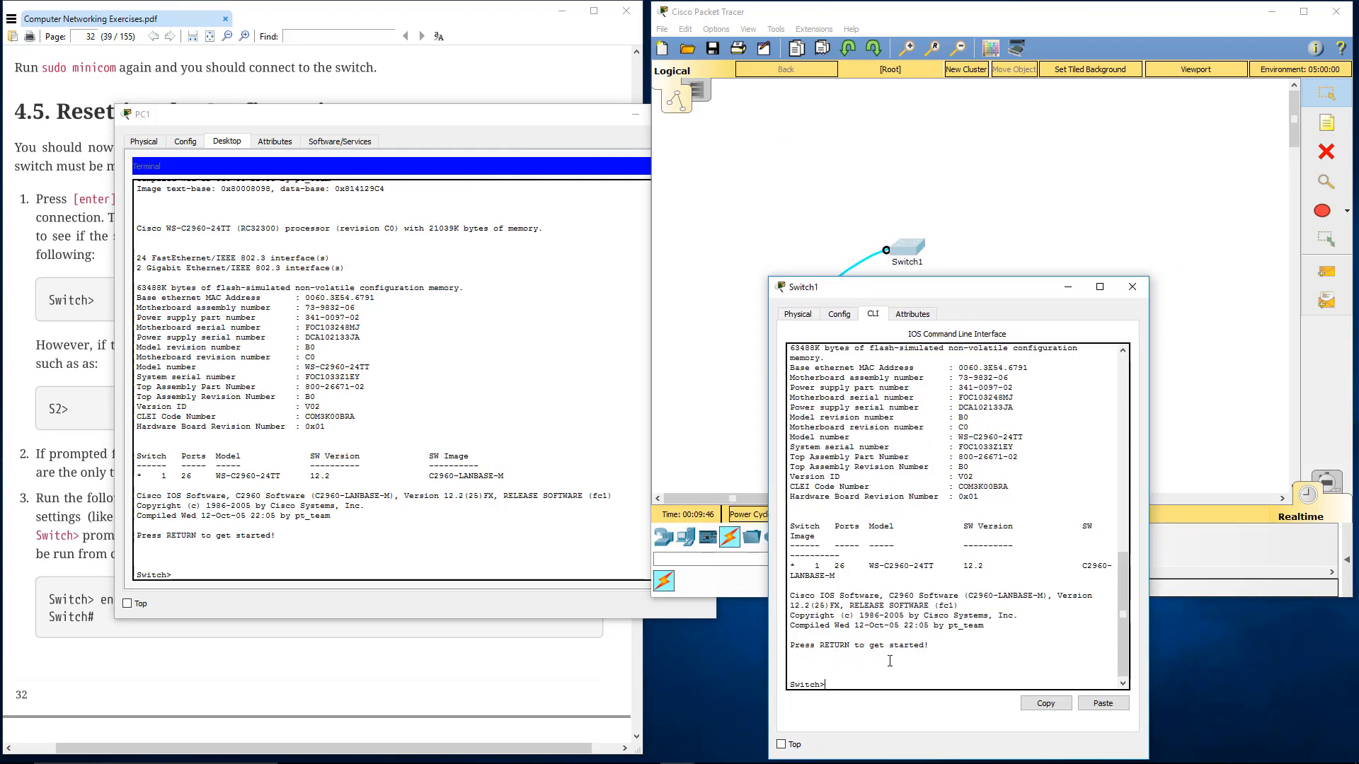
key("Return")
key("Return")
key("Return")
key("Return")
key("Return")
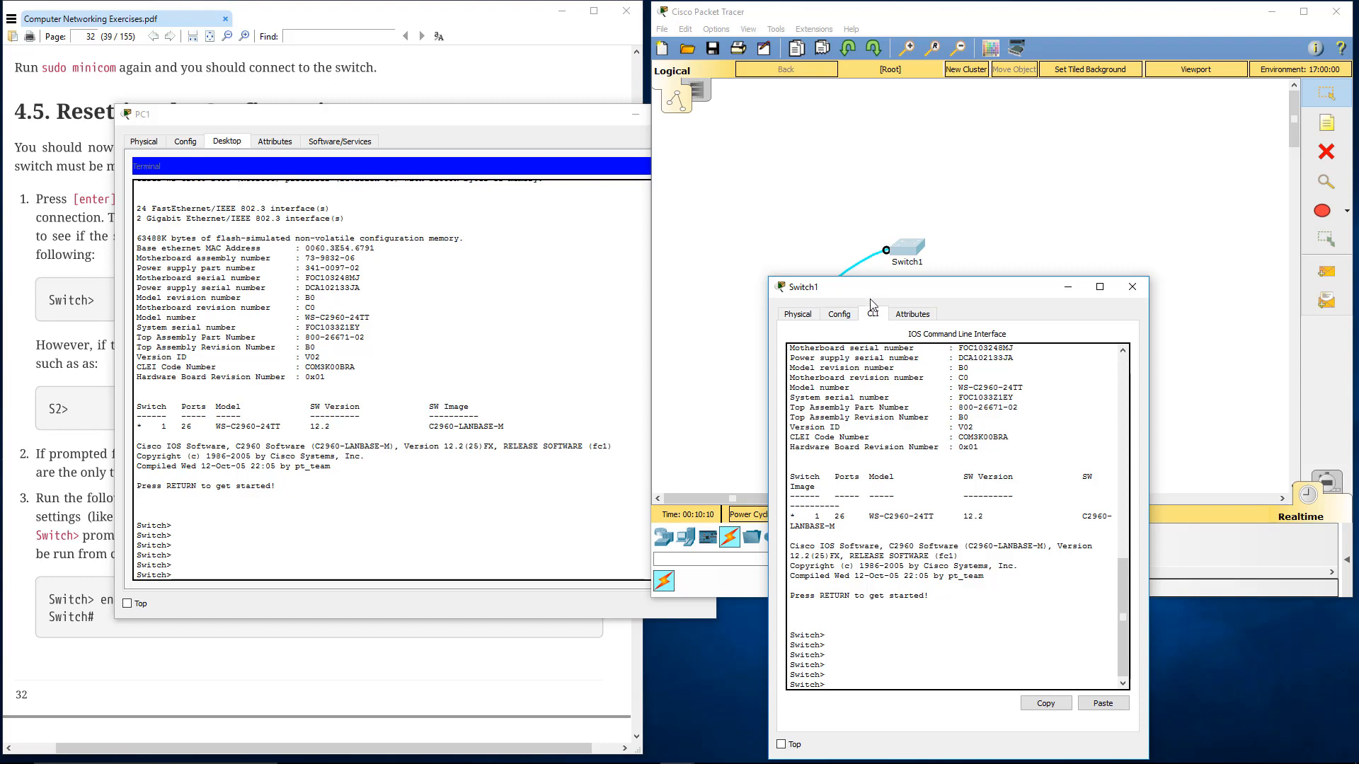
left_click_drag(875, 289, 1031, 211)
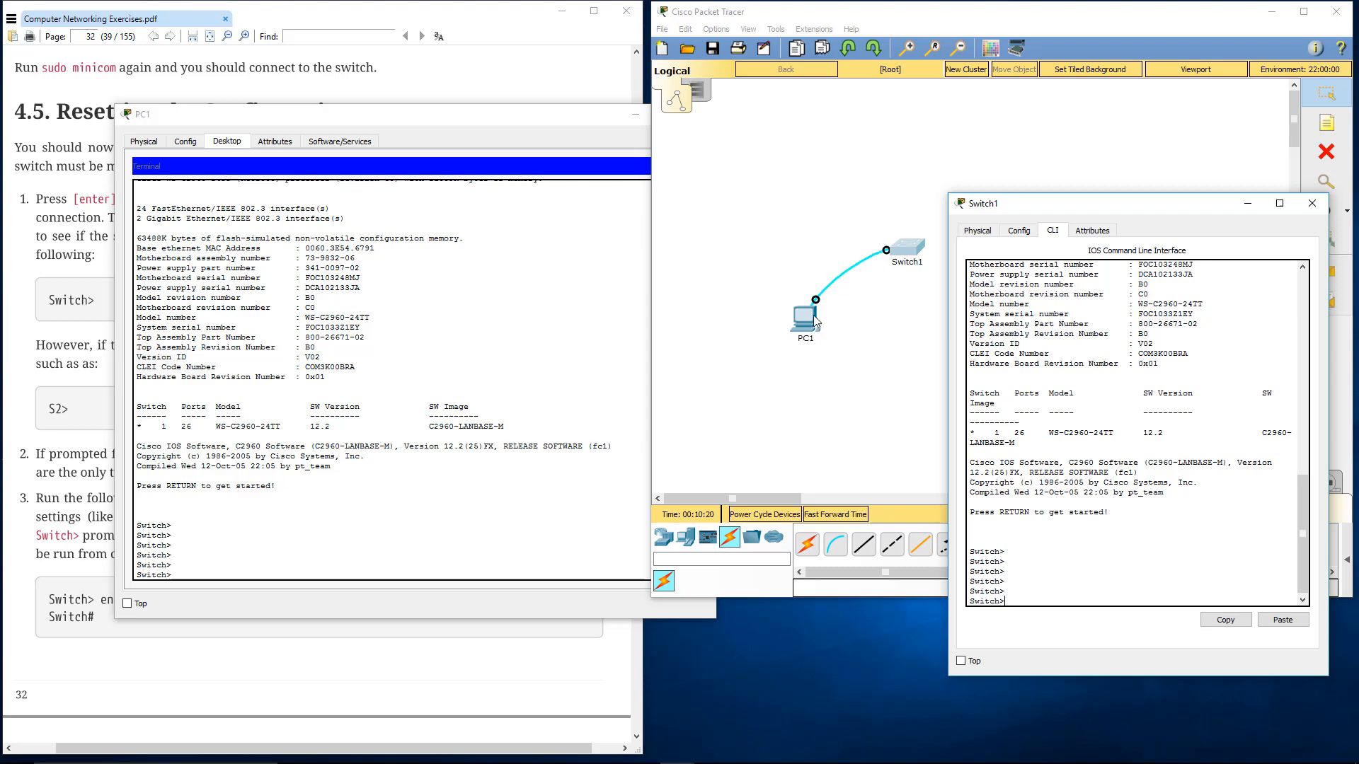
left_click(1312, 203)
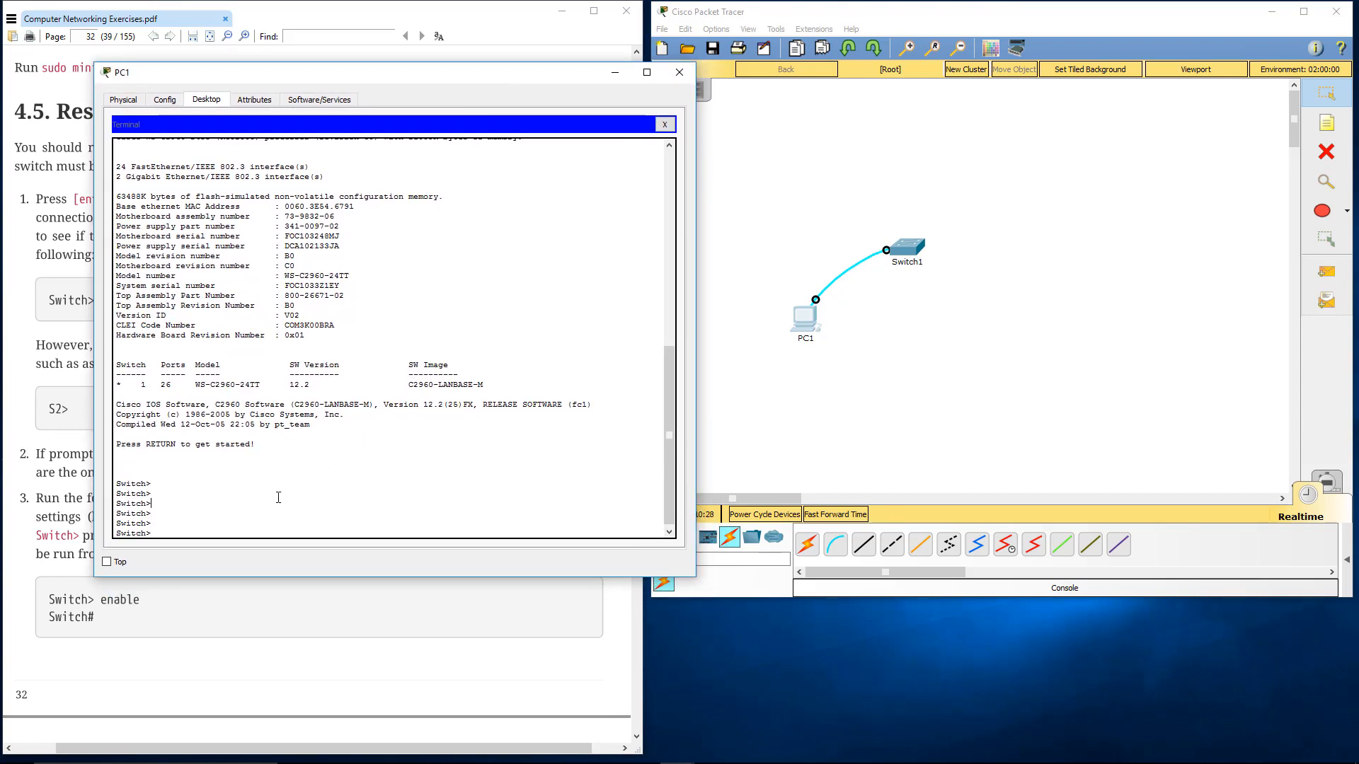
Move PC1's terminal window clear of the lab instructions, shift the PC and switch together toward the workspace's upper-left corner, and return to the terminal
left_click(248, 520)
left_click_drag(407, 78, 1156, 281)
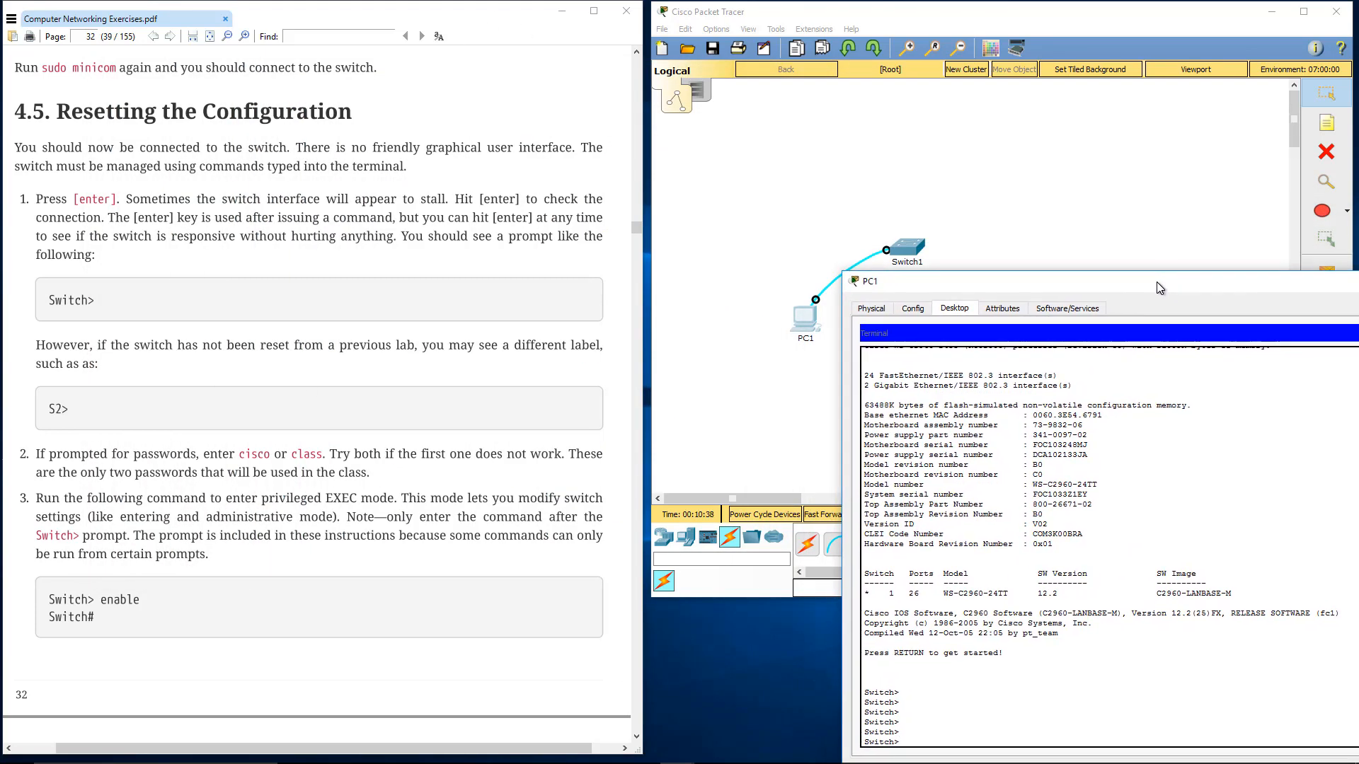
left_click(73, 302)
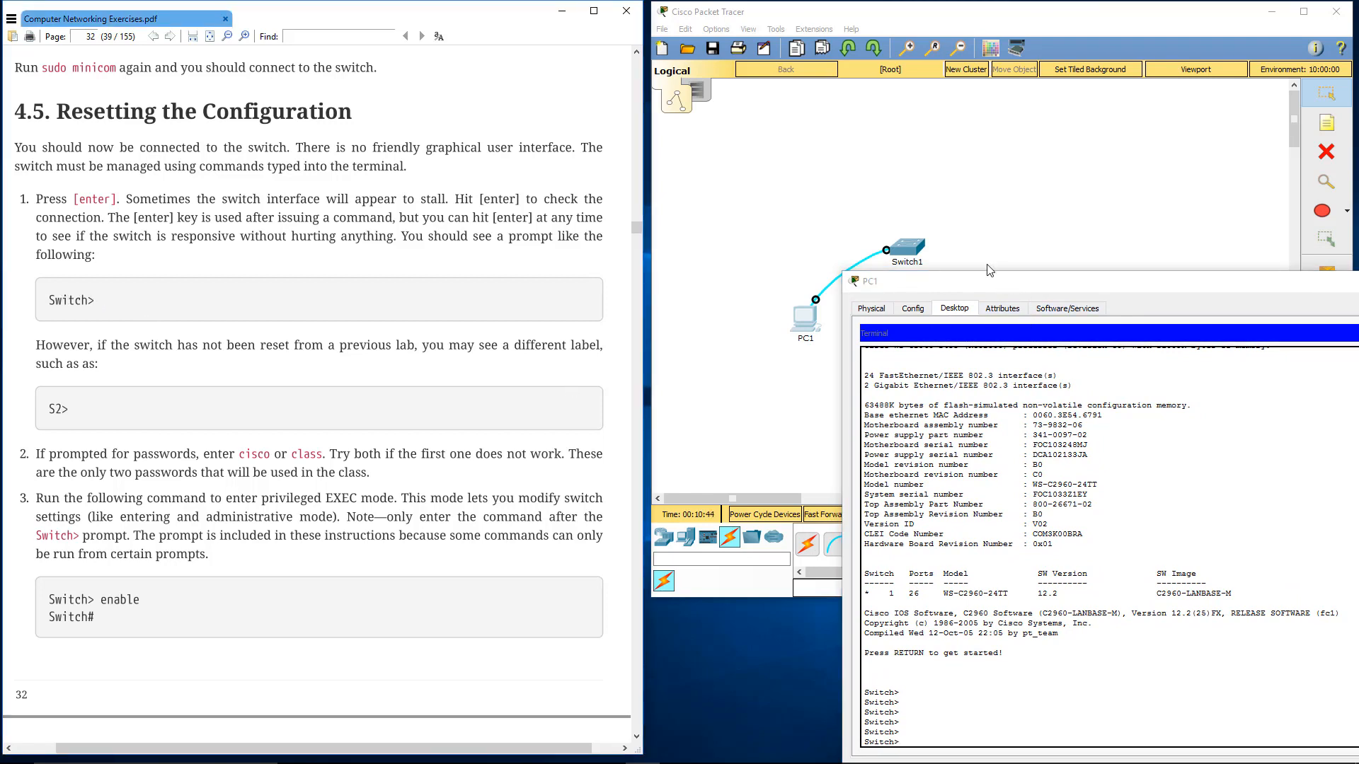
left_click_drag(758, 215, 952, 337)
left_click_drag(903, 247, 796, 113)
left_click(1079, 667)
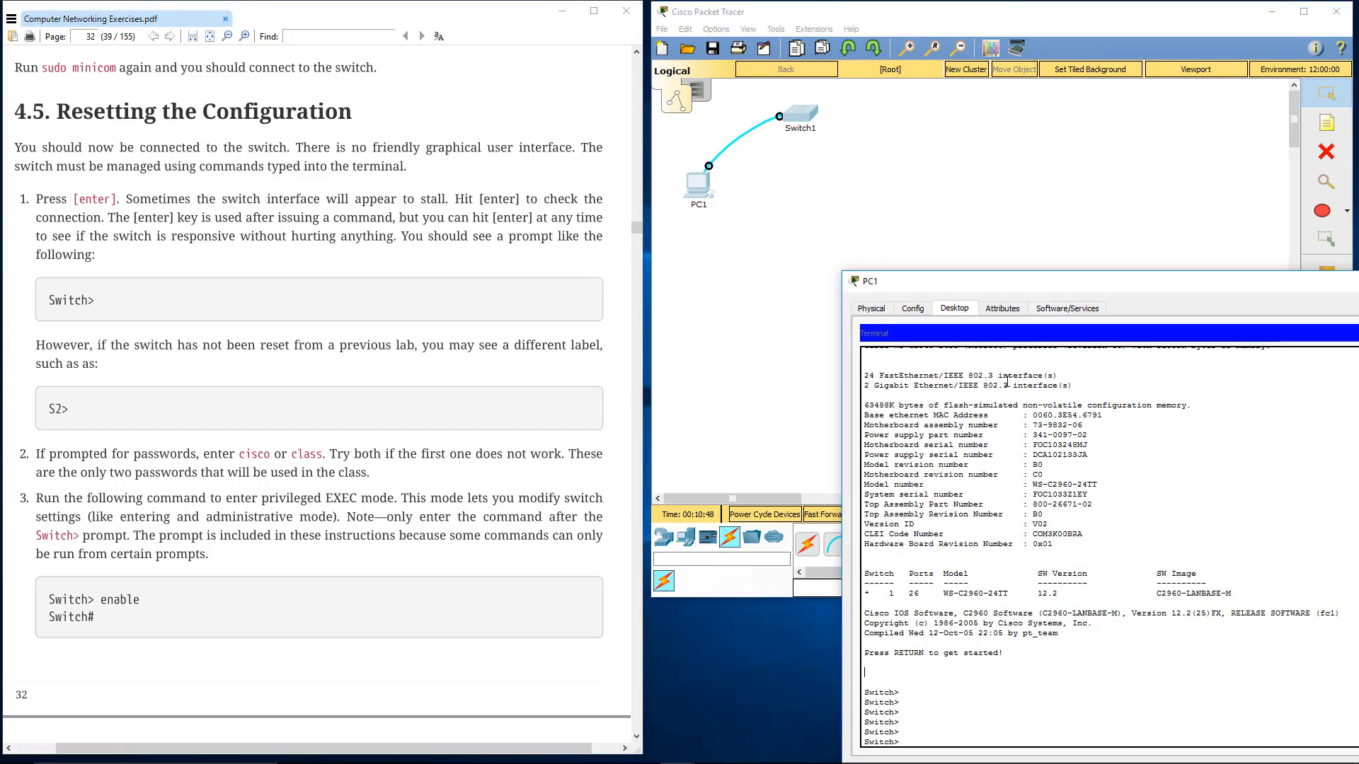
Bring PC1's terminal window fully into view and enter privileged EXEC mode on the switch with the enable command
left_click_drag(805, 275, 874, 176)
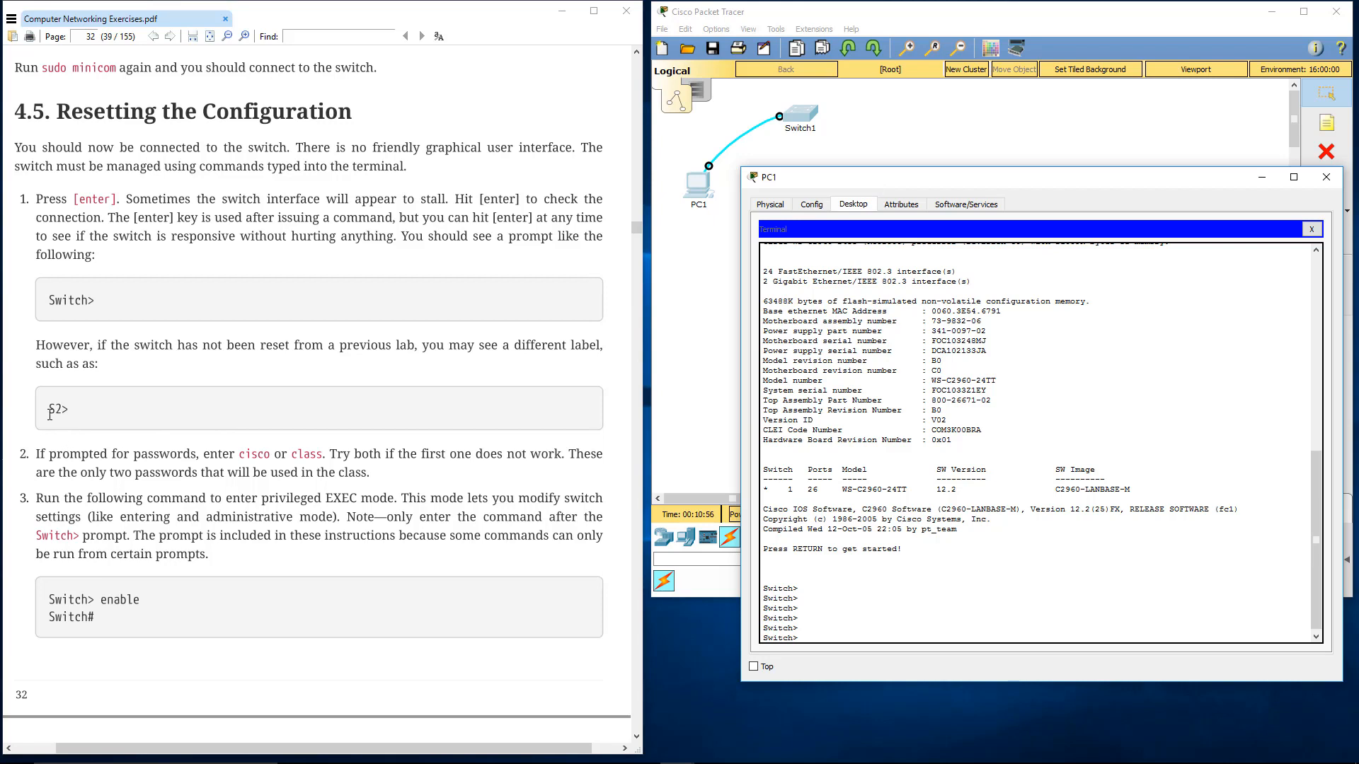
left_click_drag(50, 411, 66, 414)
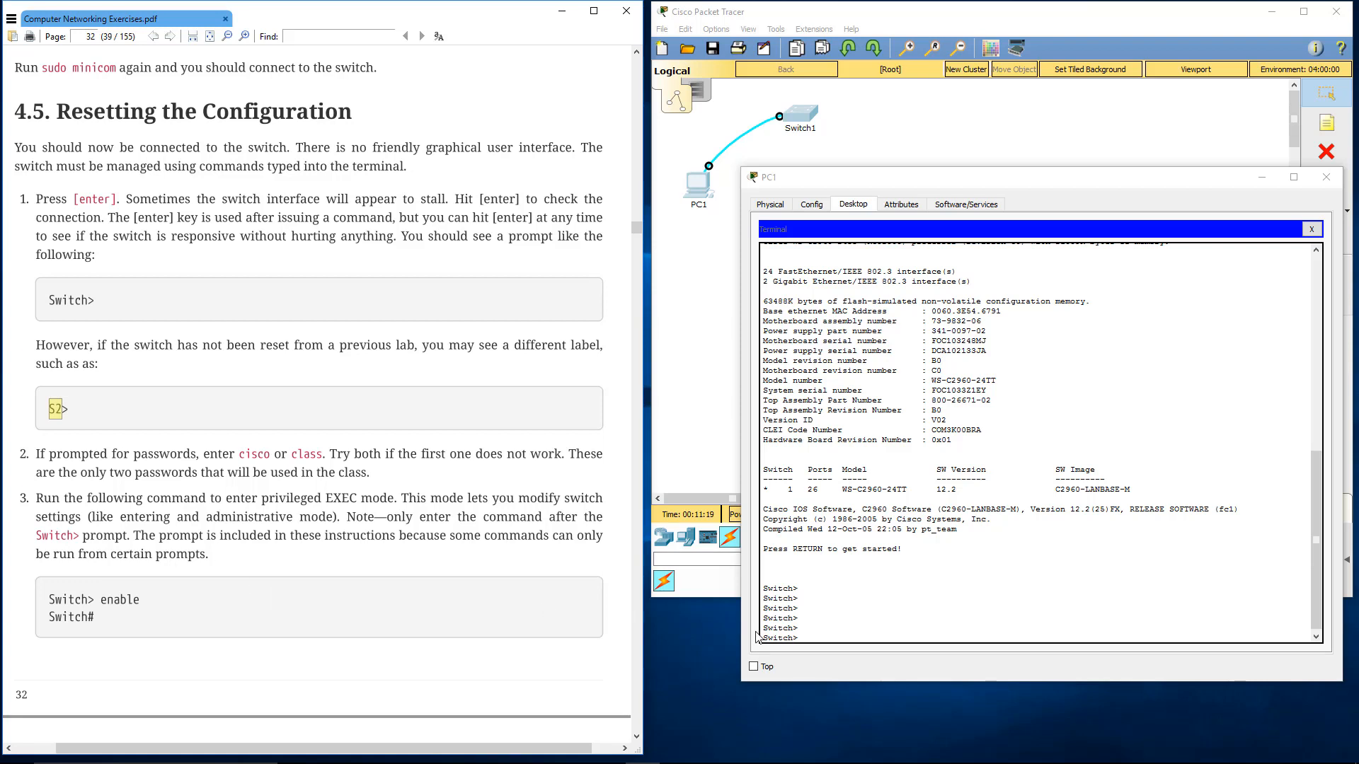
left_click(843, 531)
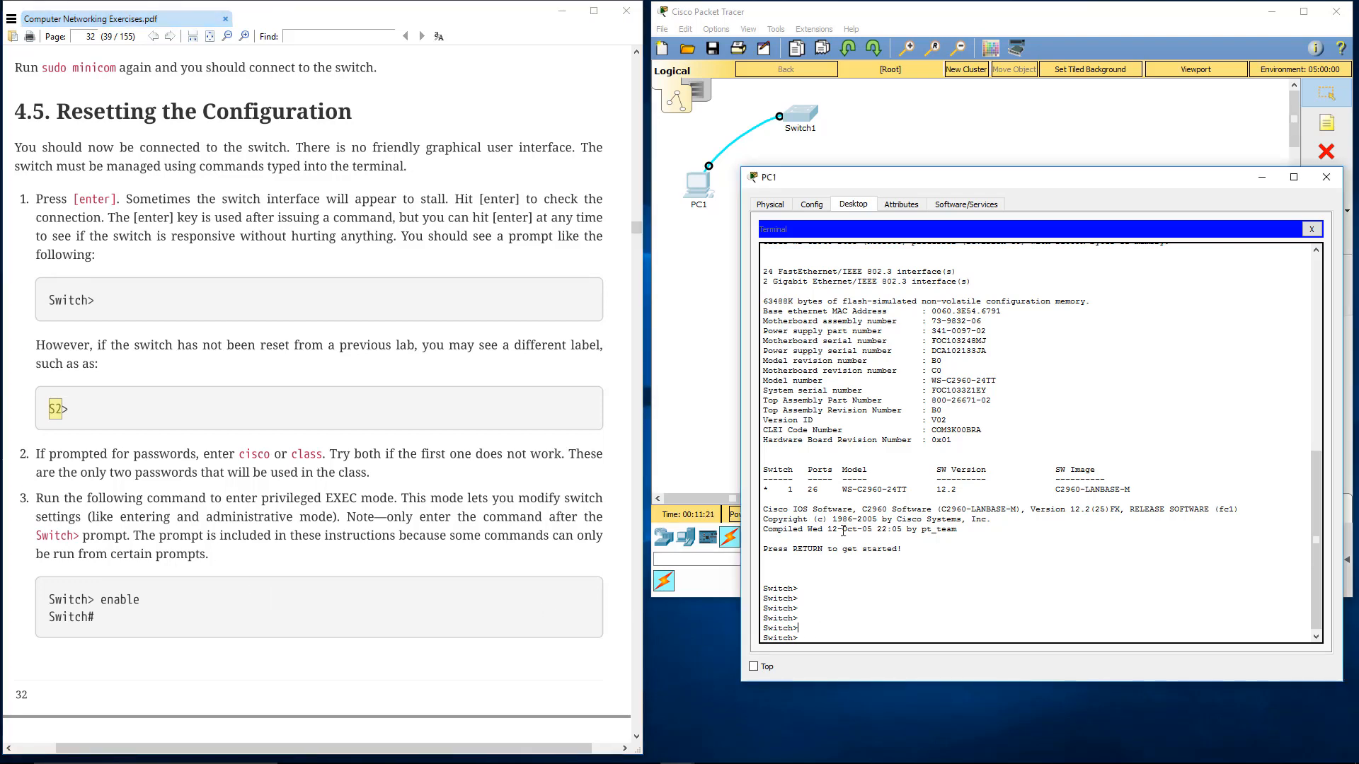
left_click(73, 428)
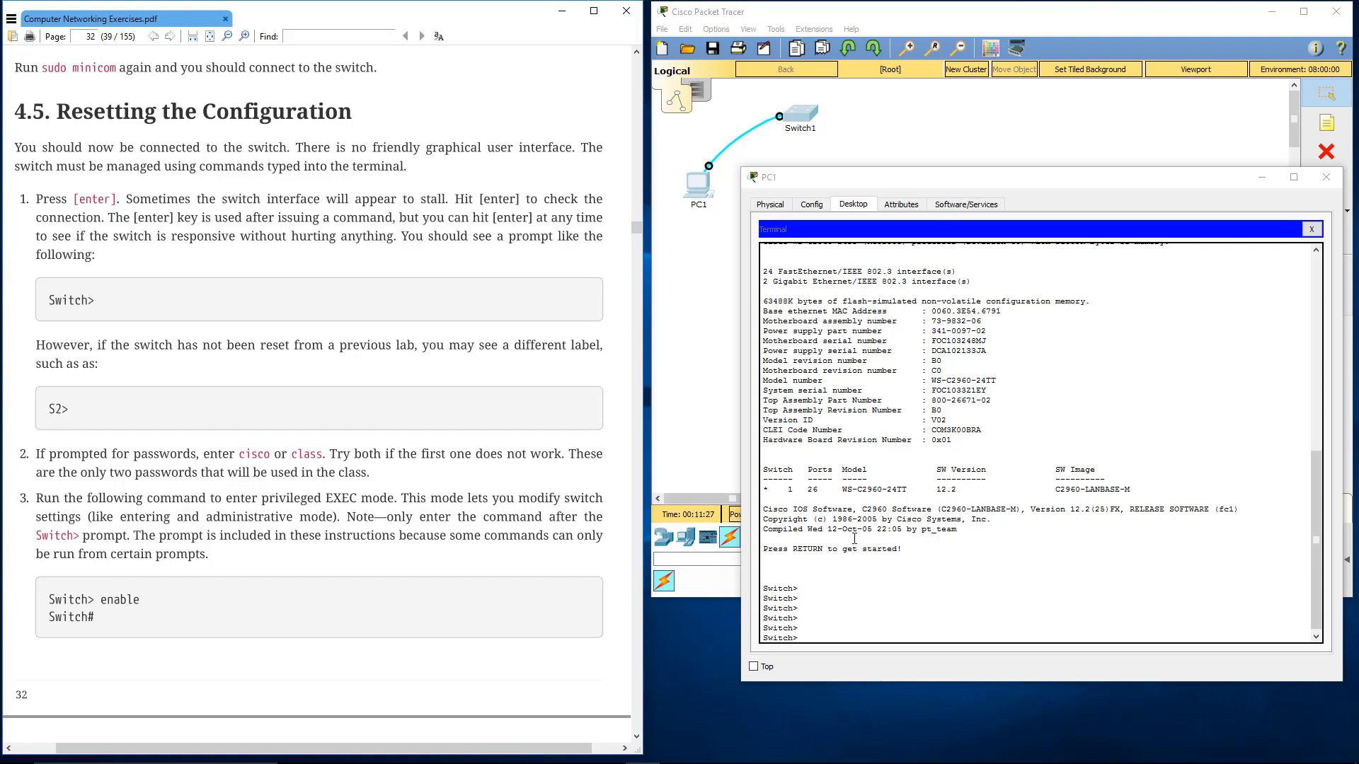
left_click(845, 611)
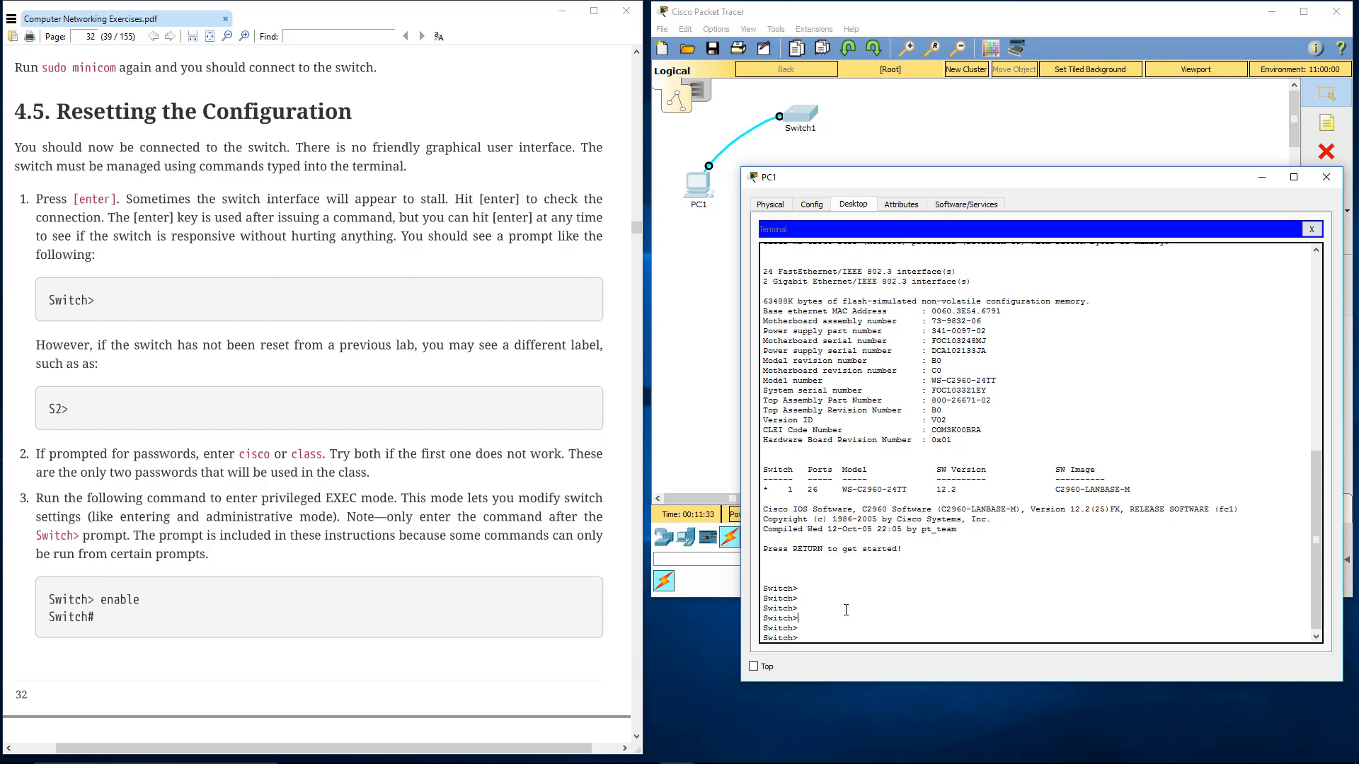
type("enable")
key("Return")
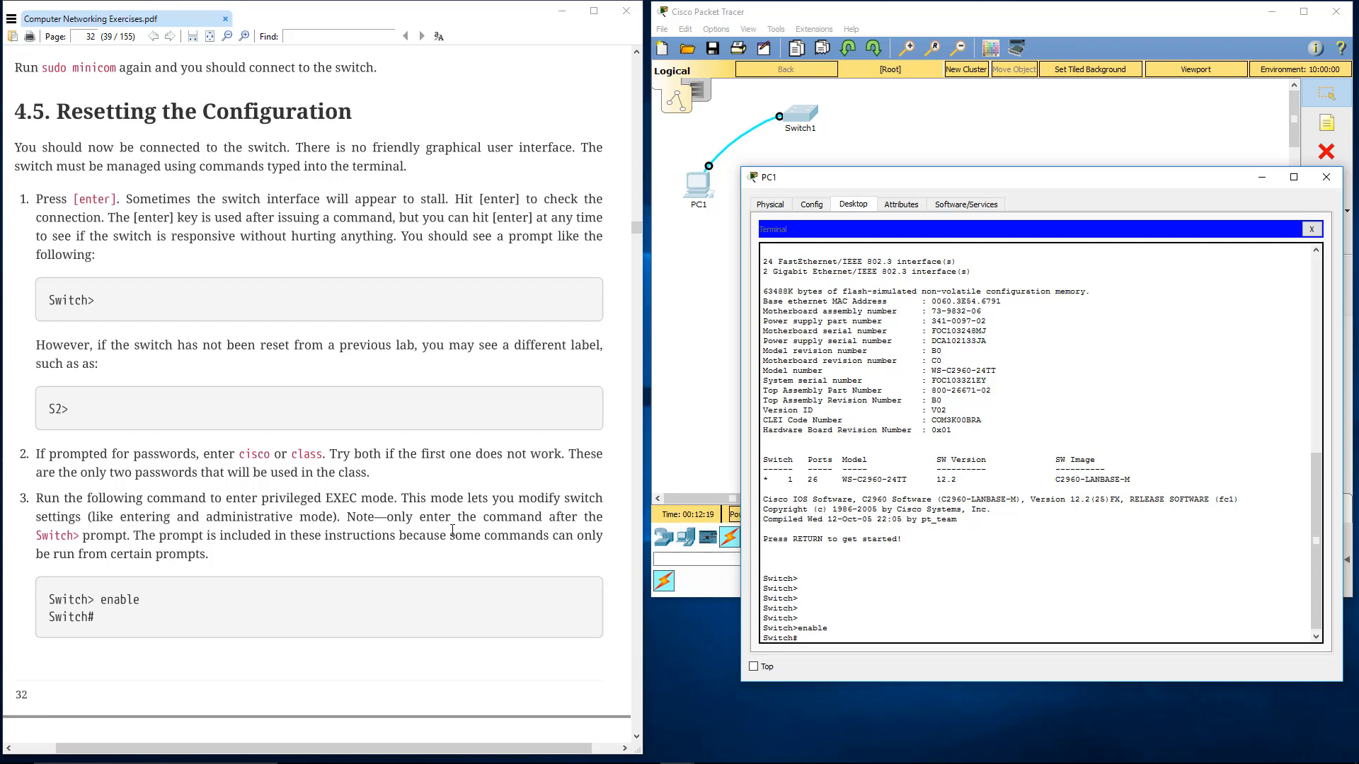
Run show flash on the switch, following the lab instructions, to check for a vlan.dat file
left_click(414, 520)
scroll(414, 520, "down", 5)
scroll(411, 519, "down", 9)
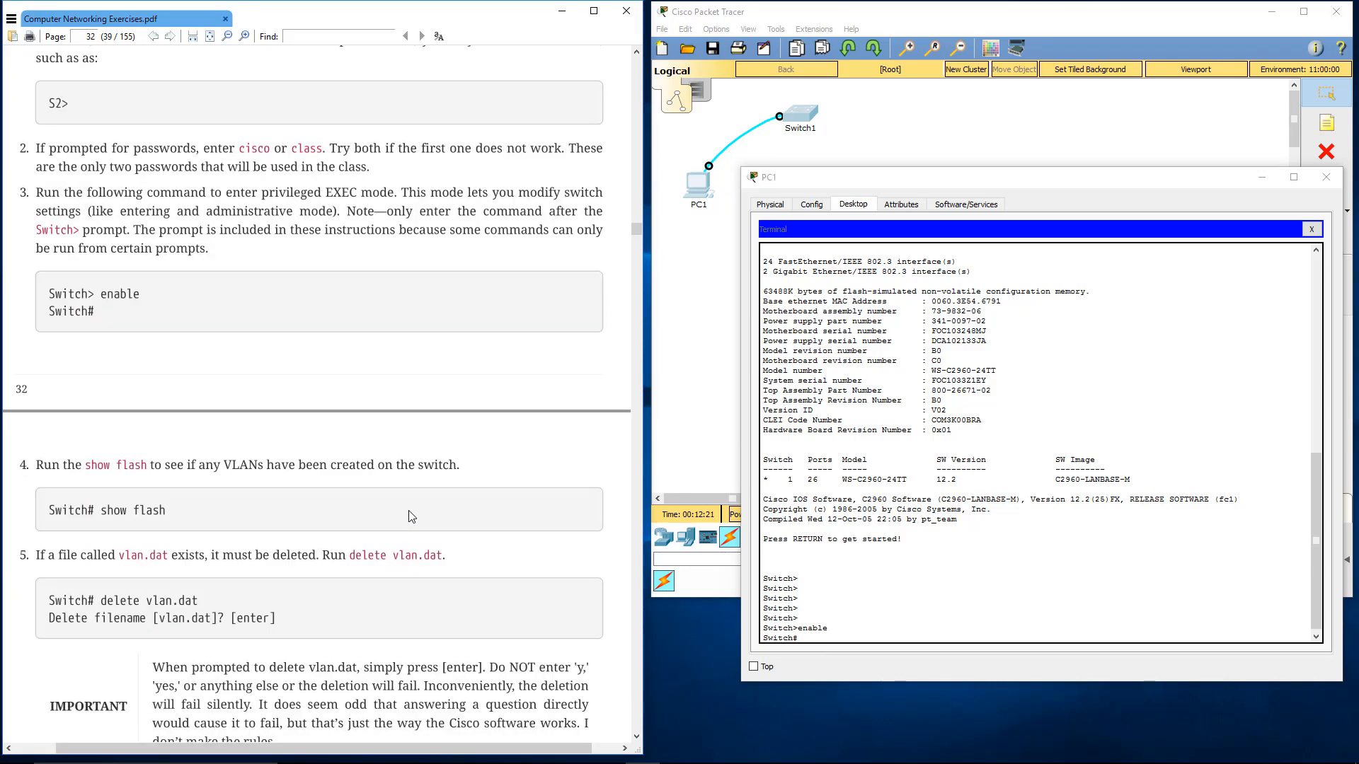
scroll(407, 514, "down", 3)
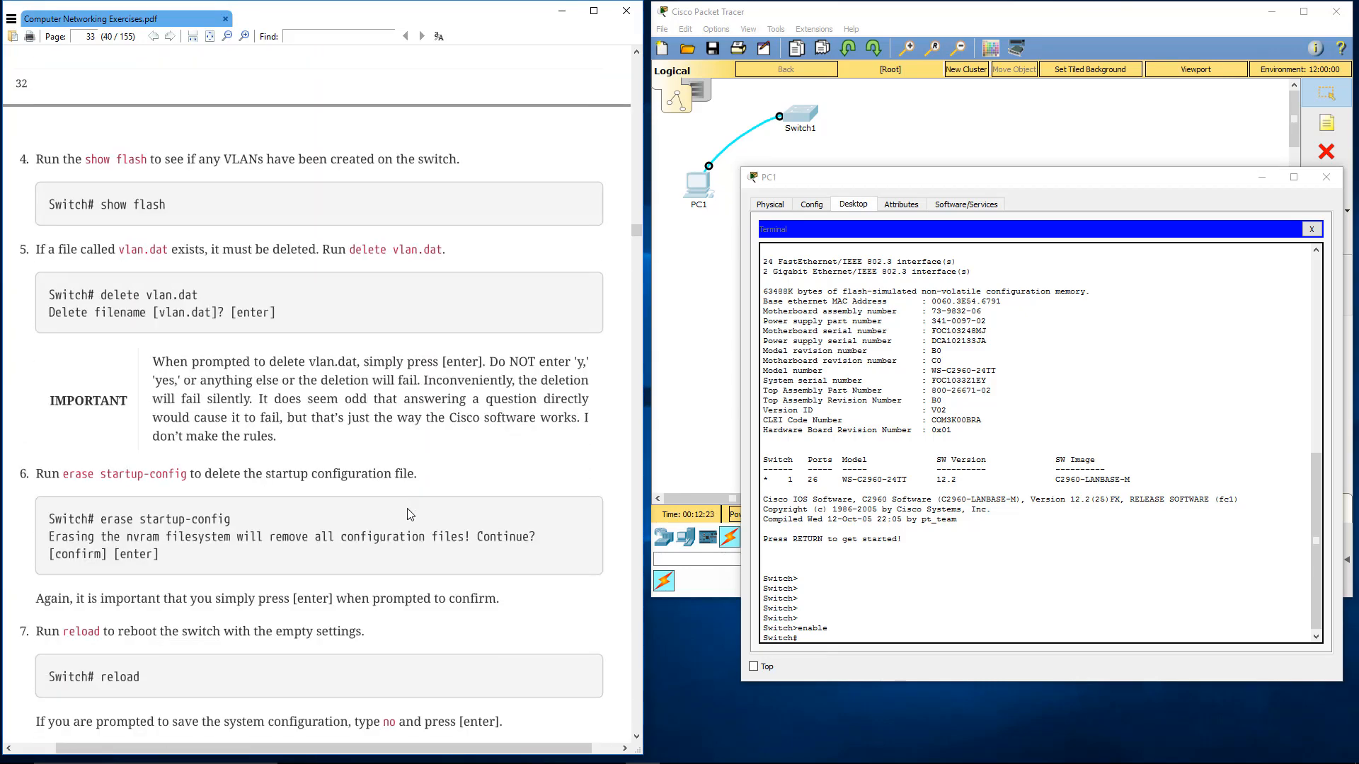
left_click(867, 637)
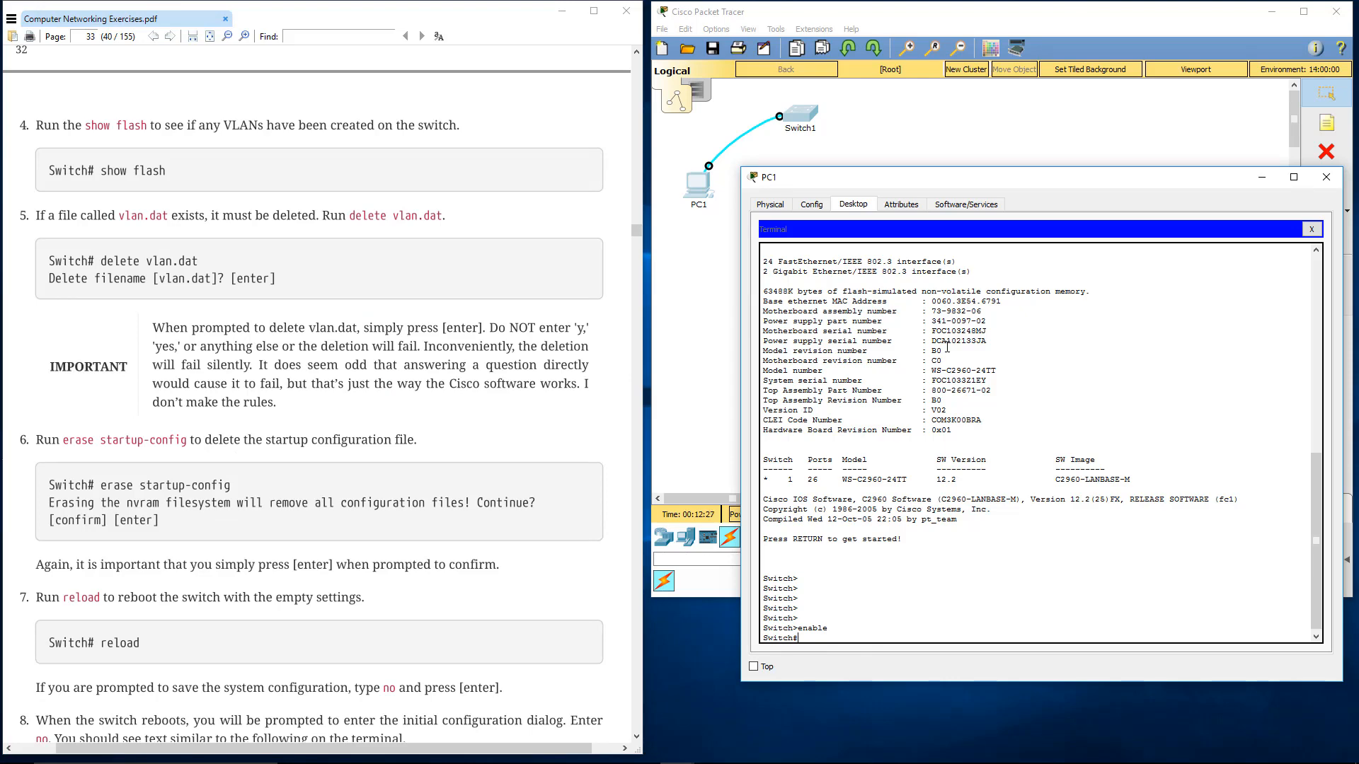
type("show flash")
key("Return")
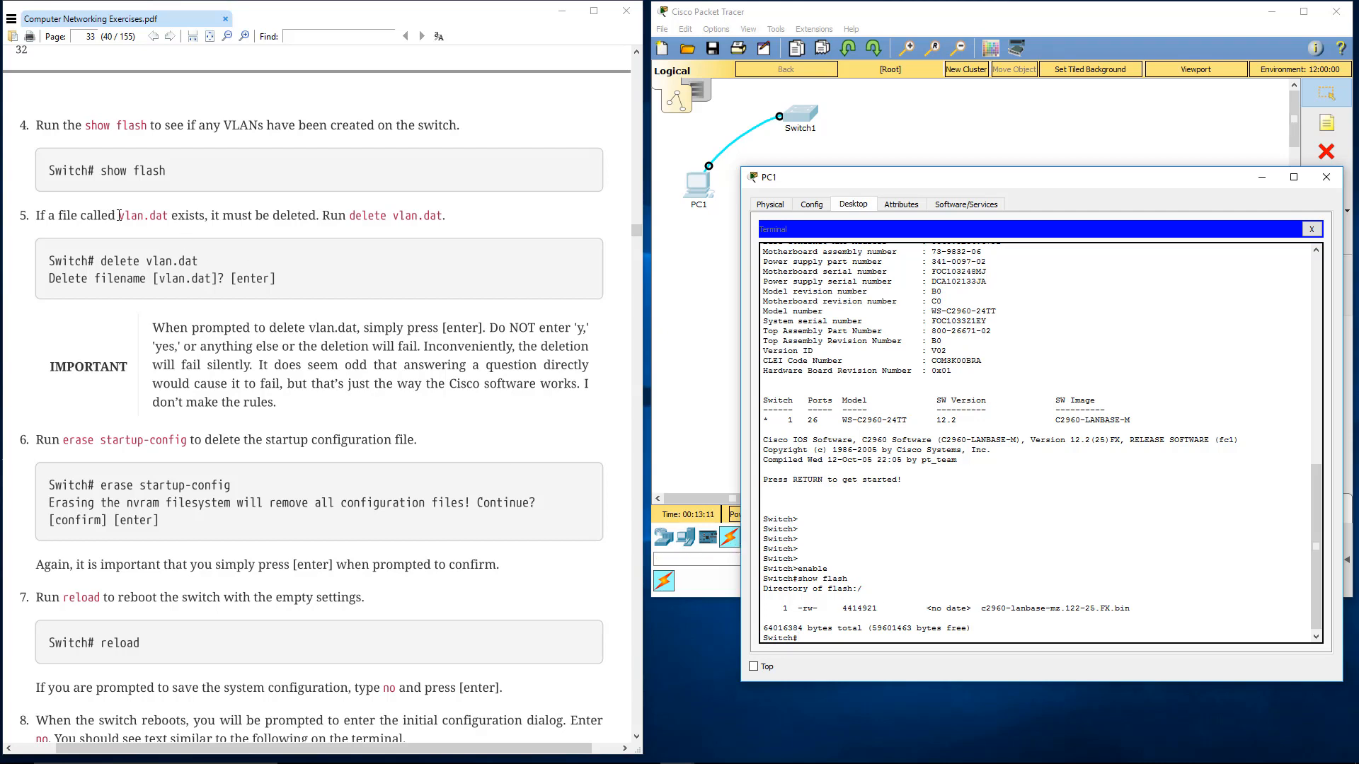
left_click_drag(119, 215, 166, 216)
left_click(196, 145)
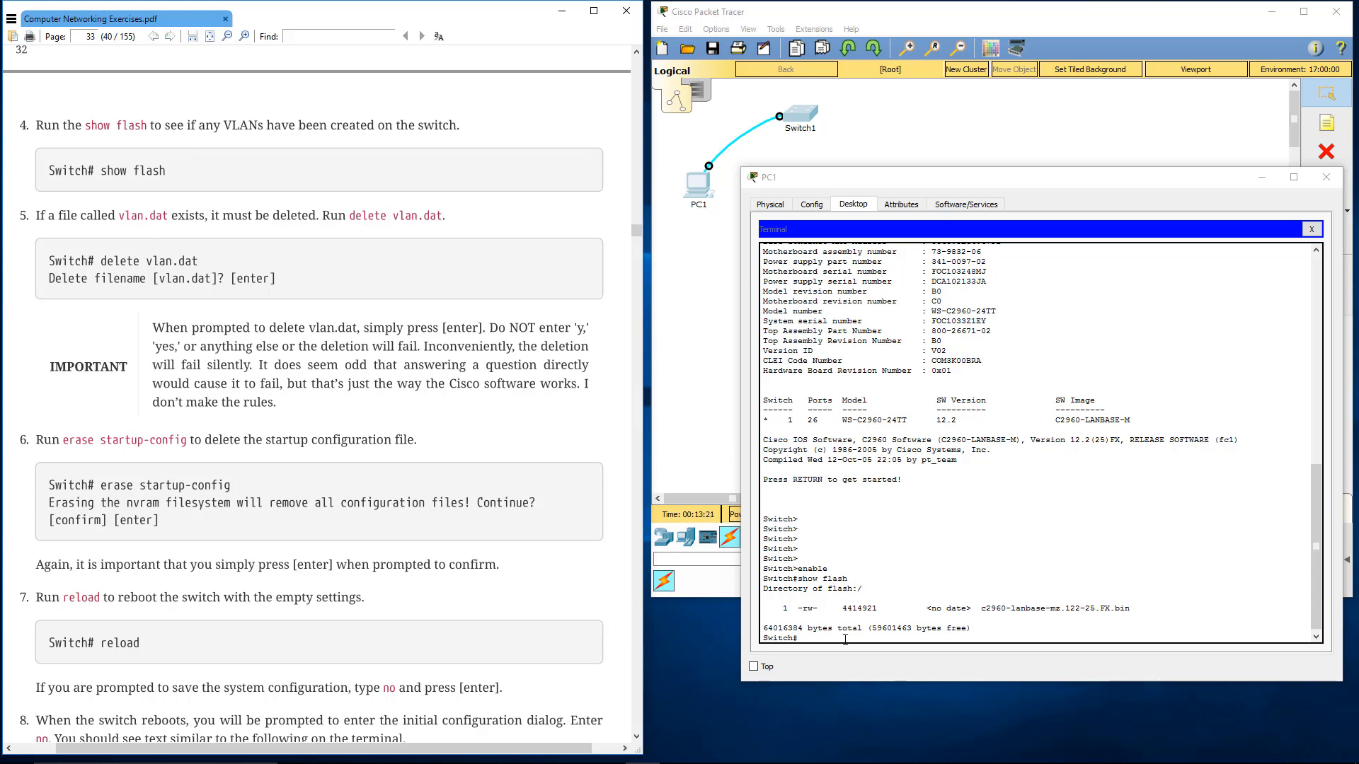
Run delete vlan.dat on the switch, accepting the default filename and confirming the deletion
left_click(854, 595)
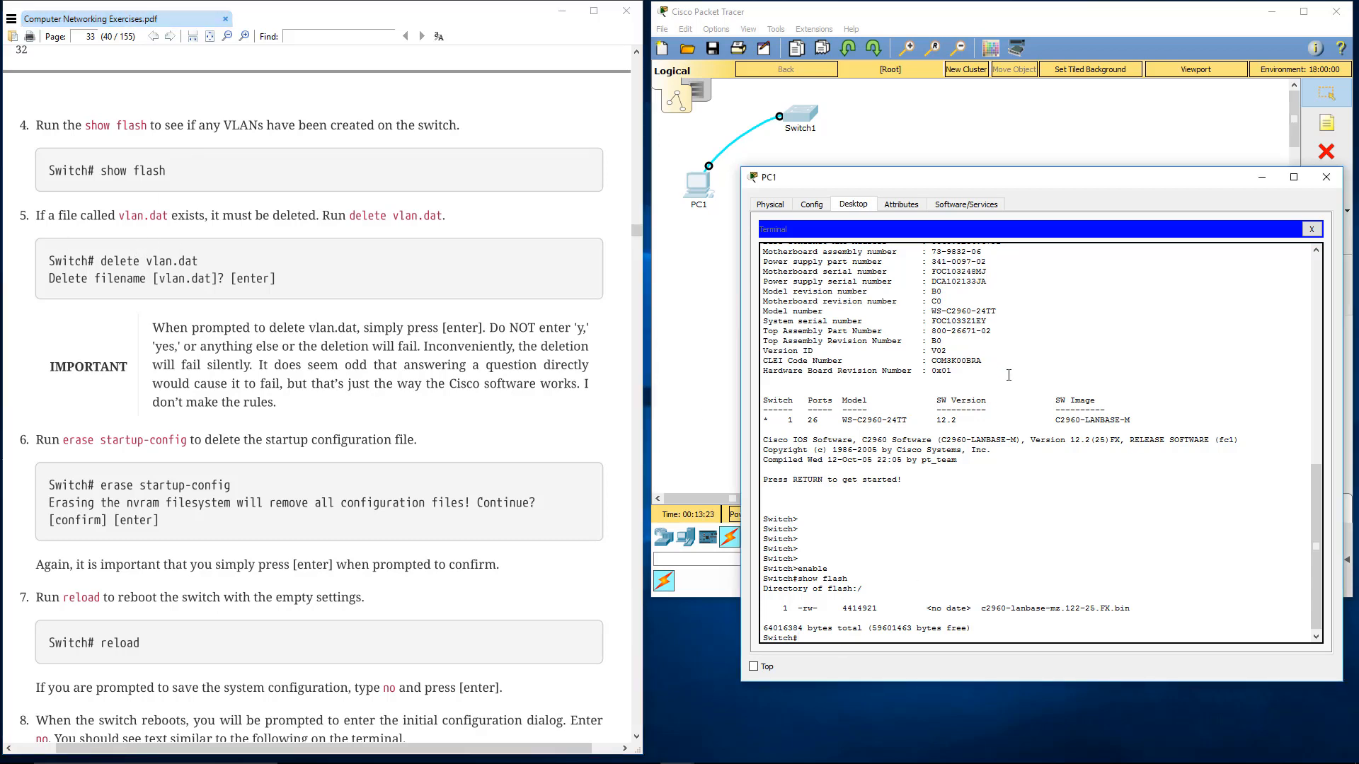
type("delete vlan.dat")
key("Return")
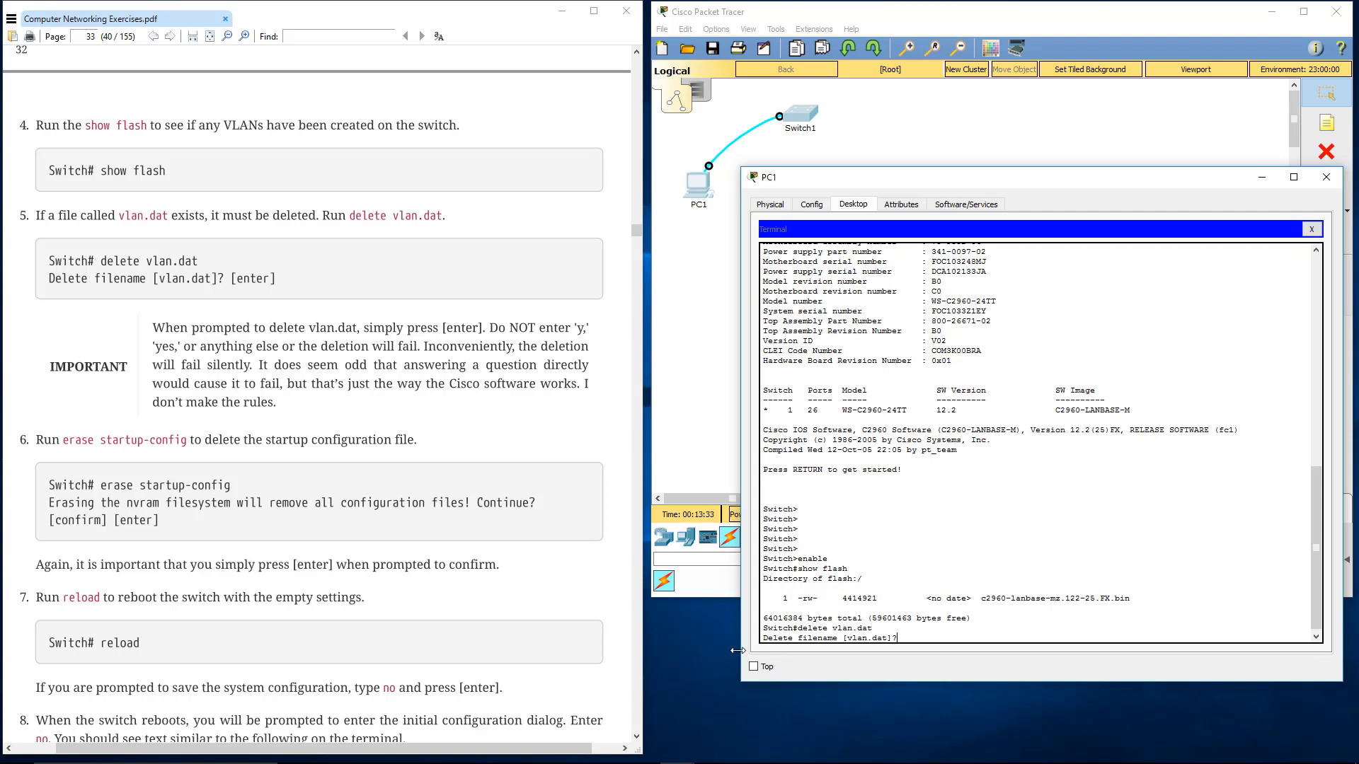
left_click_drag(762, 638, 780, 638)
left_click(808, 636)
key("Return")
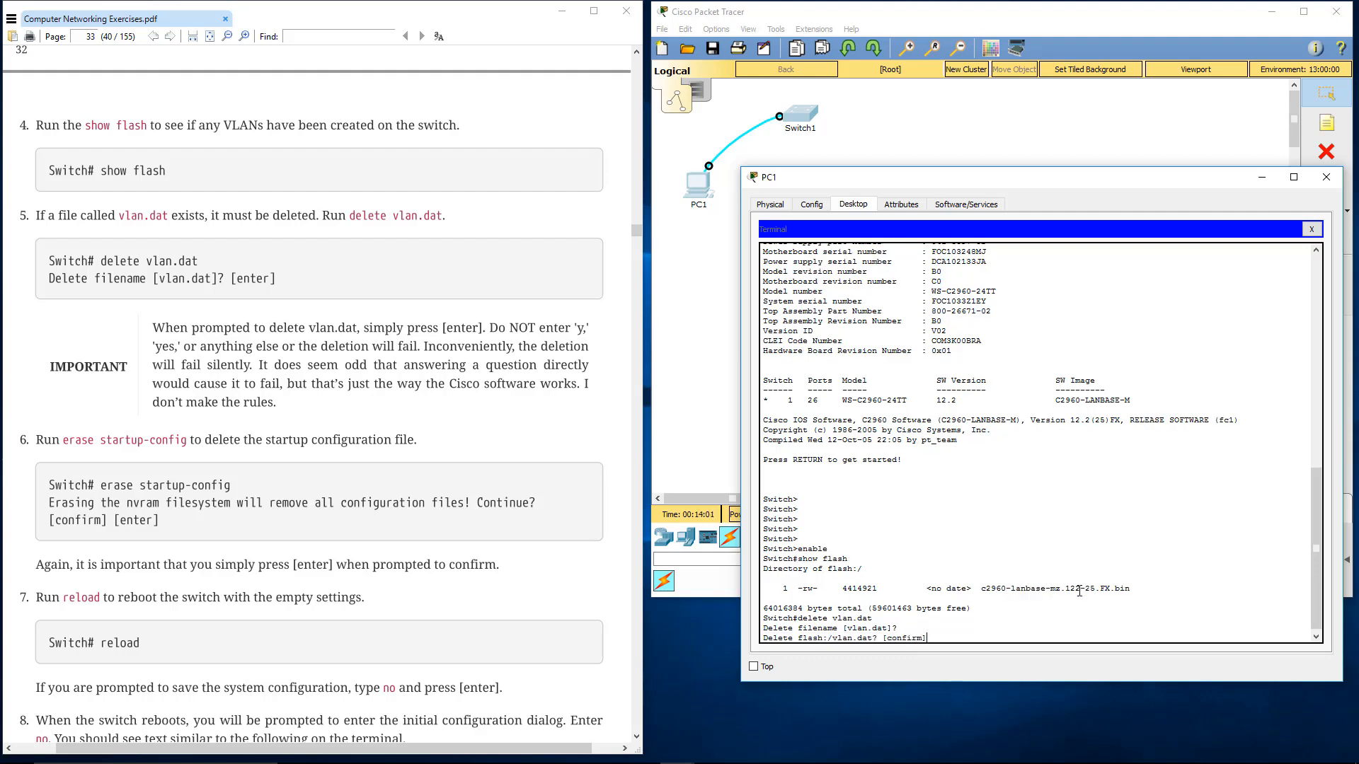
key("Return")
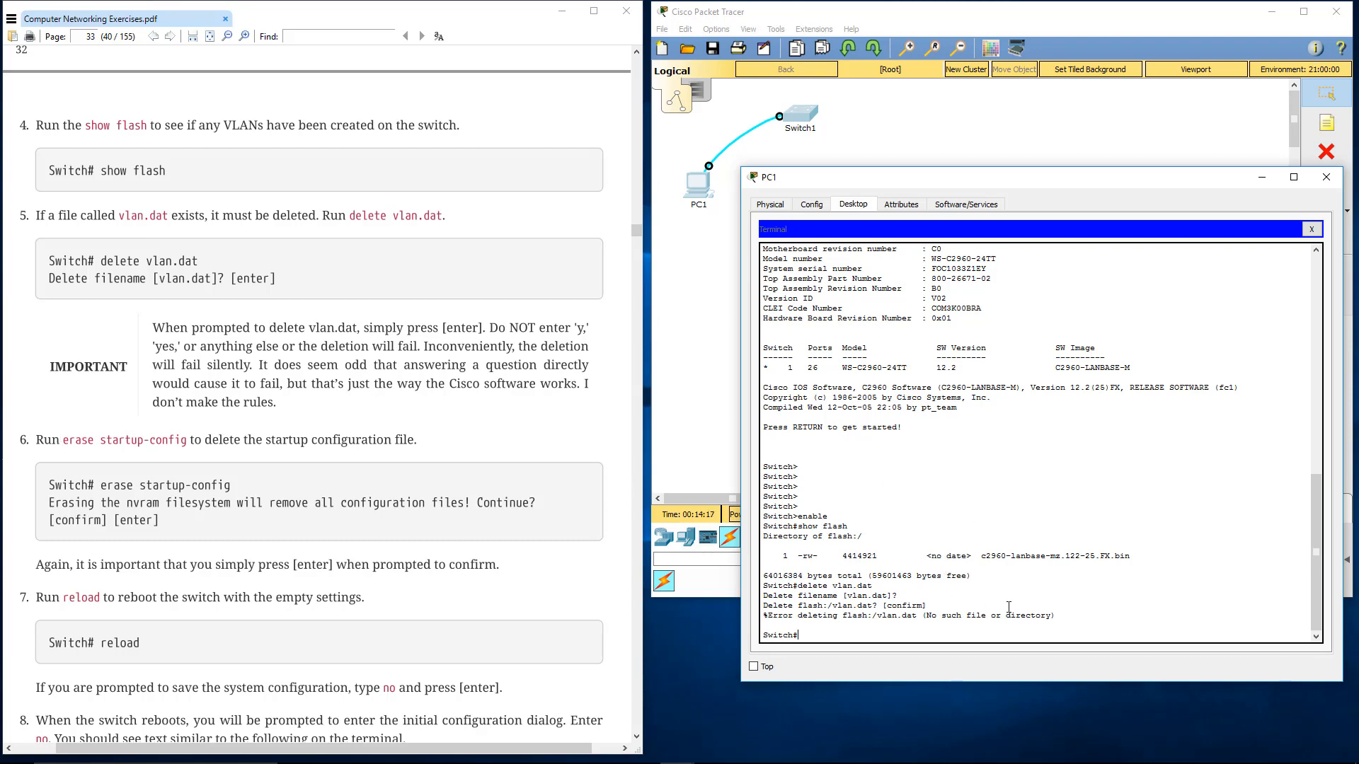
type("erase startup-confi")
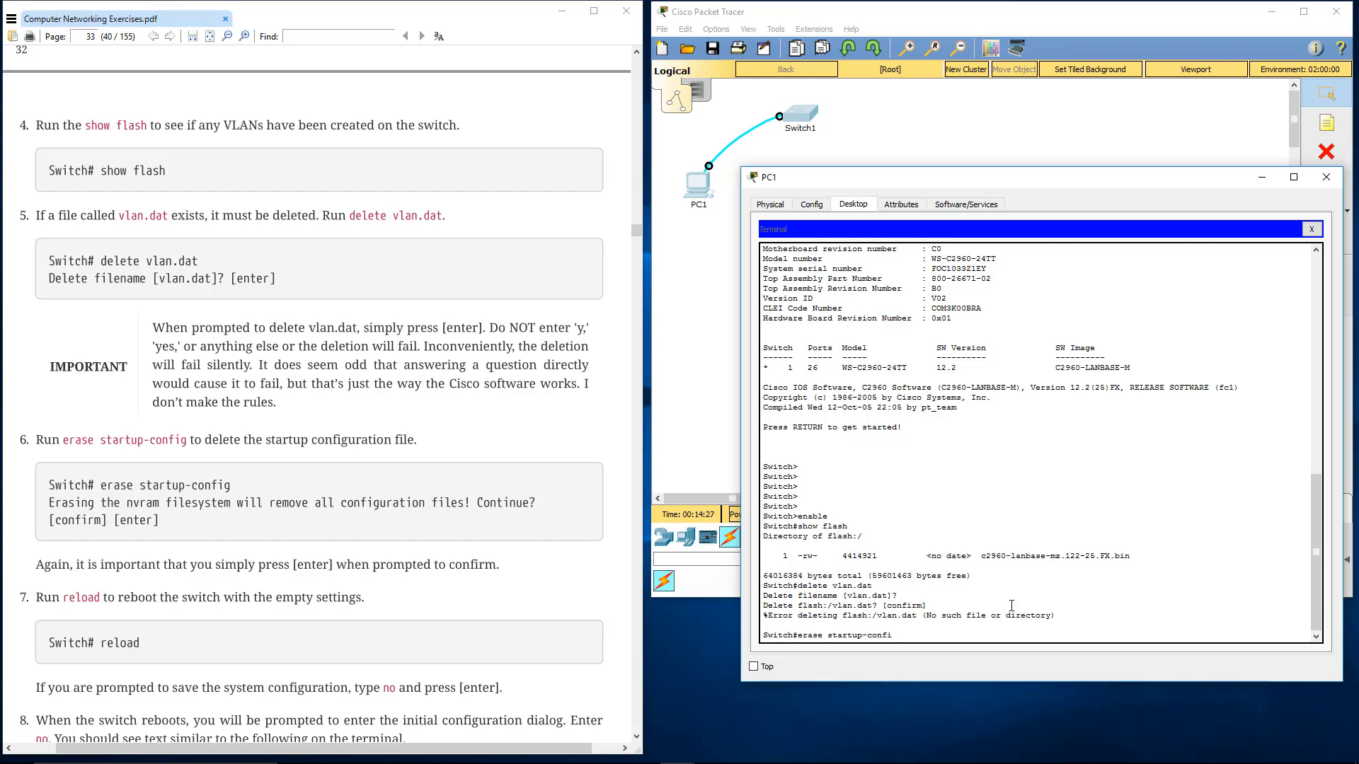
key("BackSpace")
key("BackSpace")
key("BackSpace")
key("BackSpace")
key("BackSpace")
key("BackSpace")
key("BackSpace")
key("BackSpace")
key("BackSpace")
key("BackSpace")
key("BackSpace")
key("BackSpace")
key("BackSpace")
key("BackSpace")
key("BackSpace")
key("BackSpace")
key("BackSpace")
key("BackSpace")
key("BackSpace")
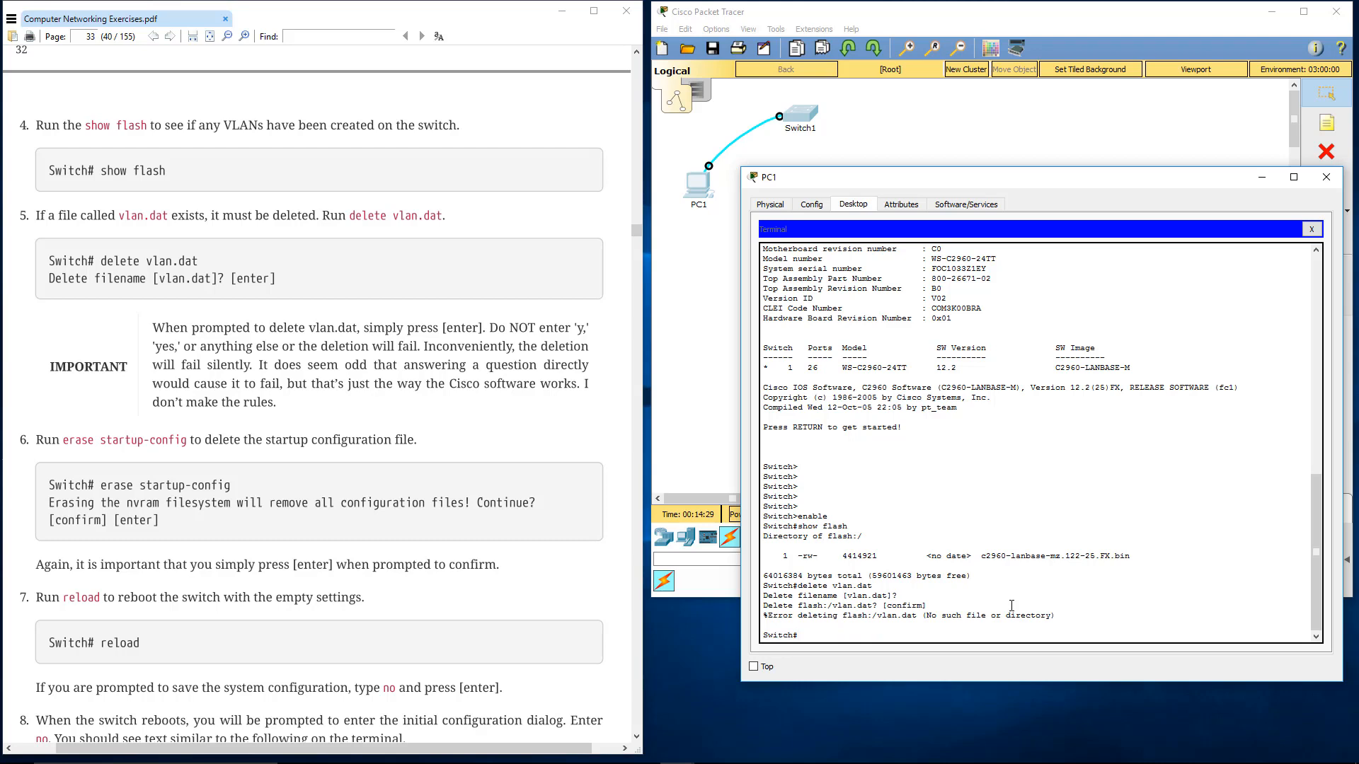
Run erase startup-config on the switch and confirm erasing the nvram filesystem
type("ere")
type("se")
type(" st")
key("Tab")
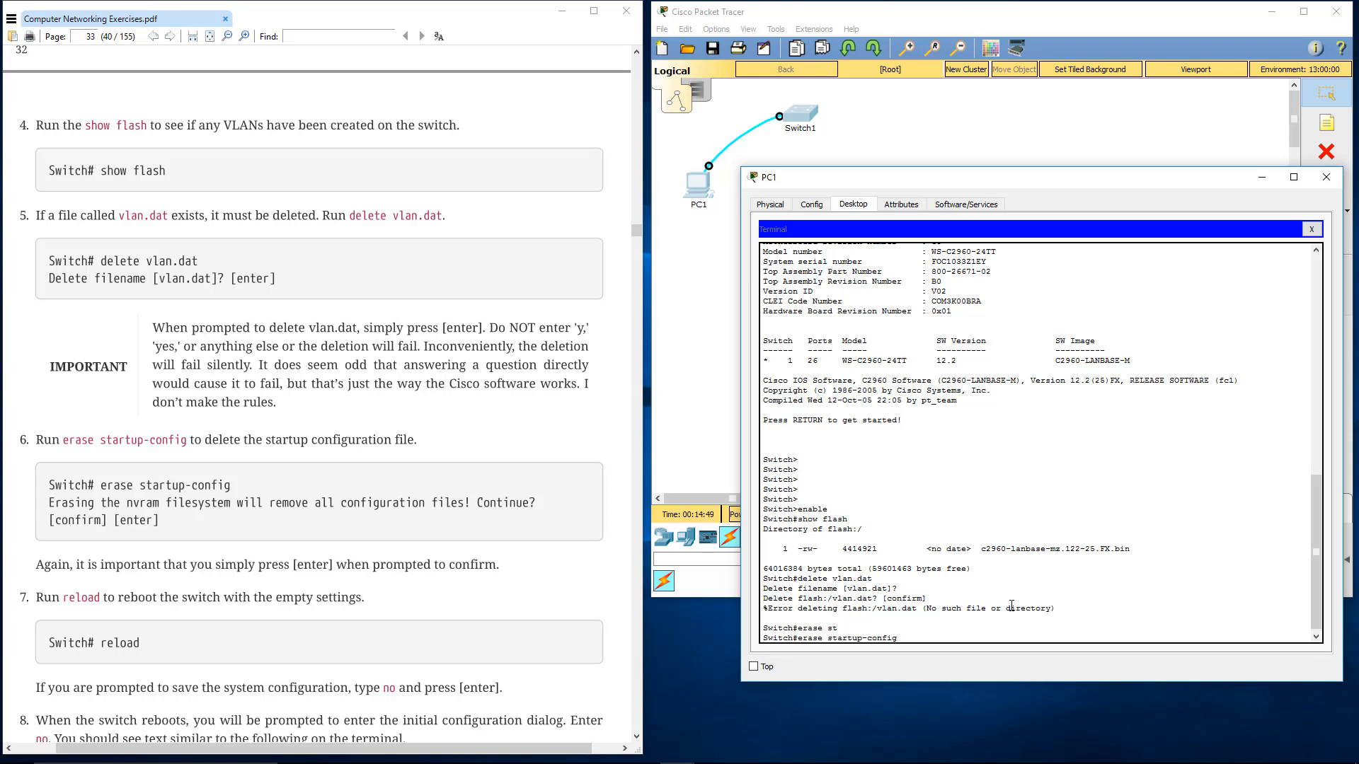
key("Return")
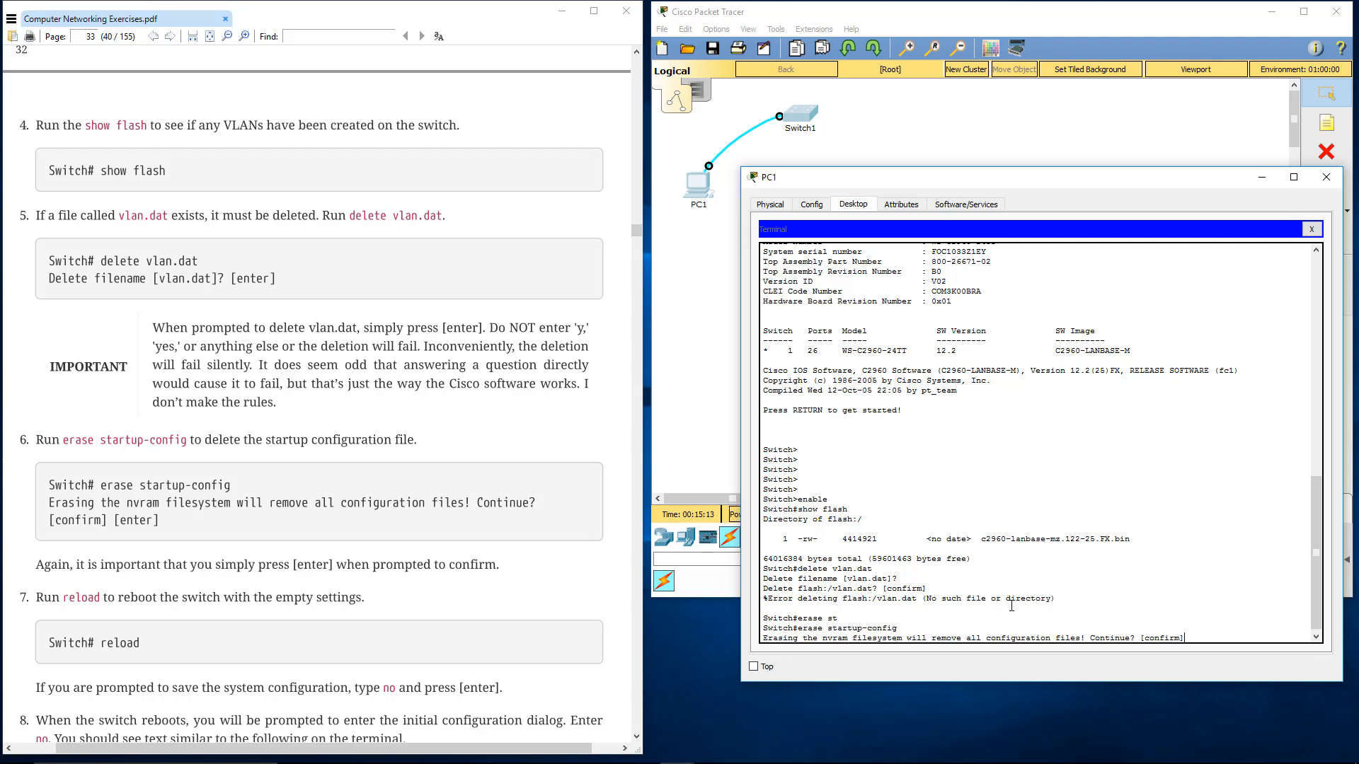
key("Return")
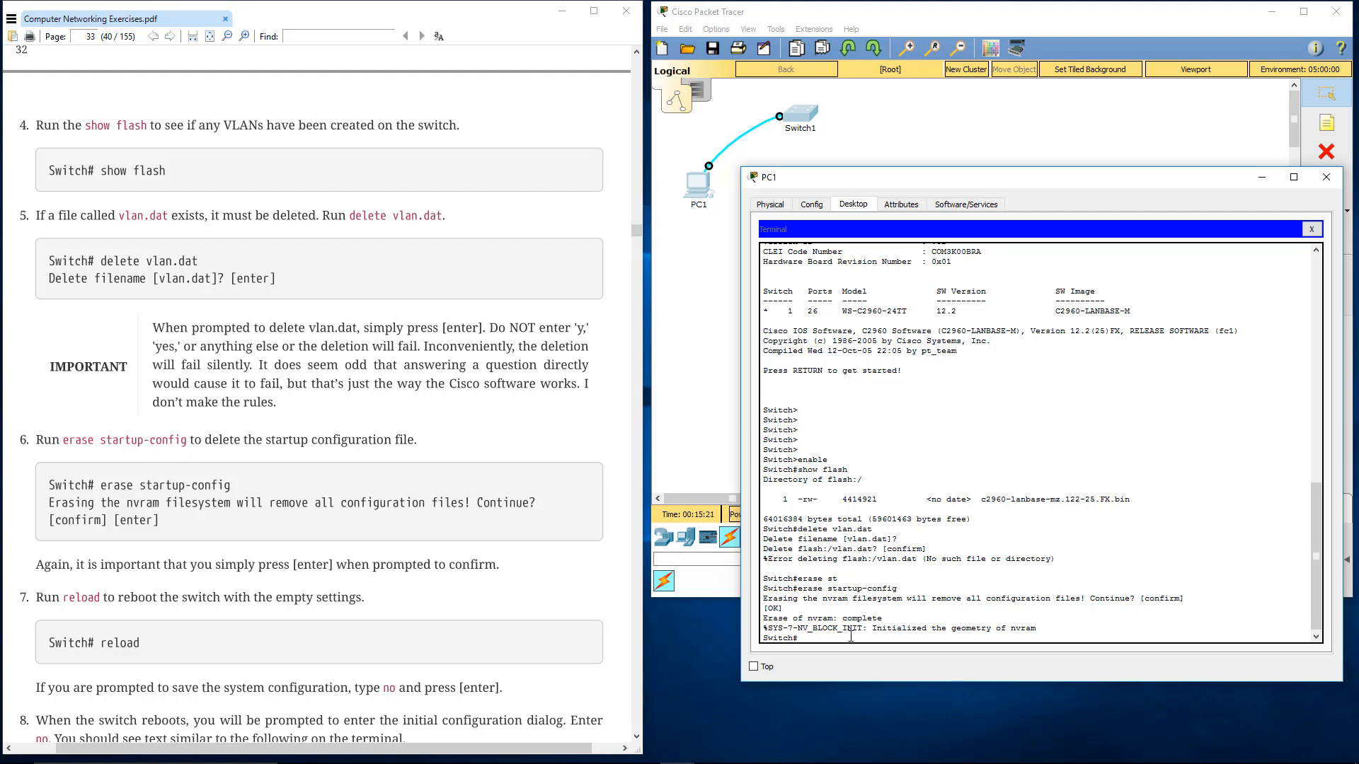
Reboot the switch with reload, confirm it, and reopen the console prompt with a few empty lines
type("reload")
key("Return")
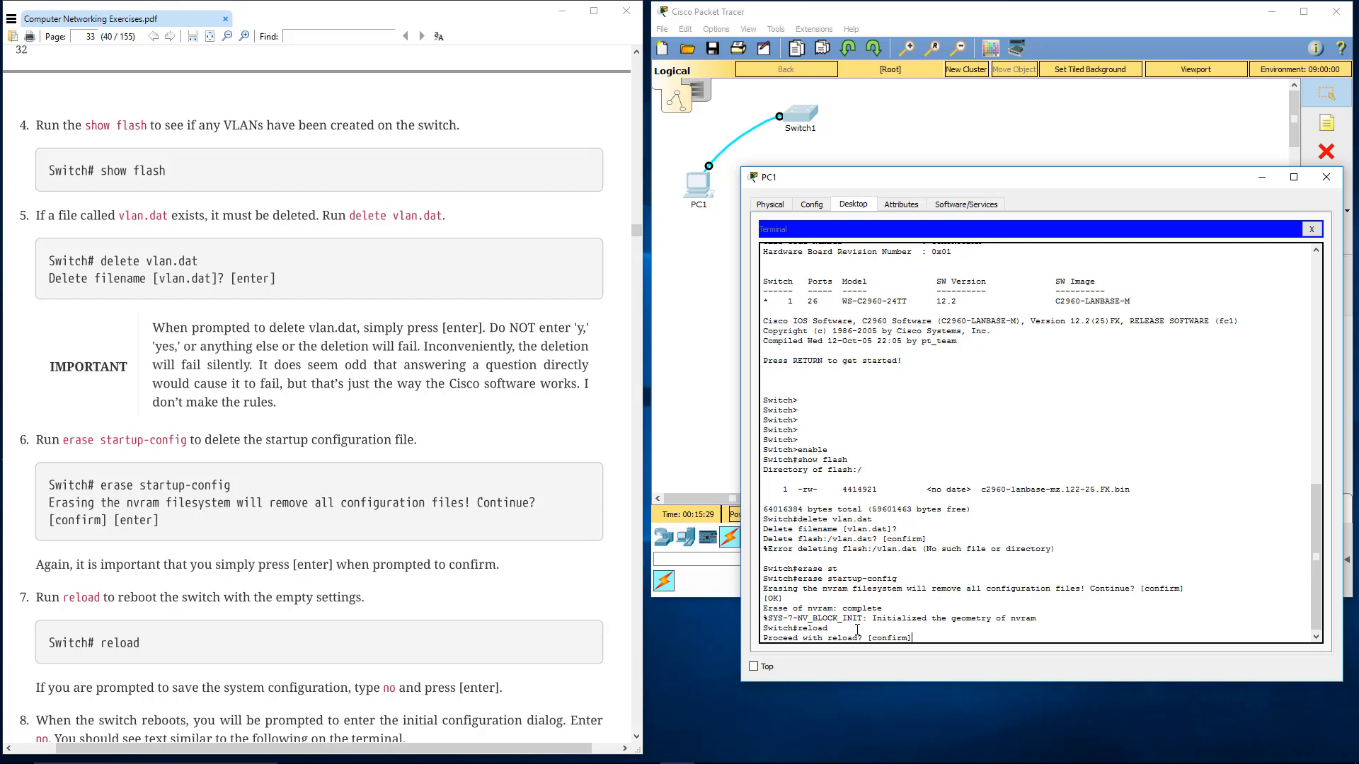
key("Return")
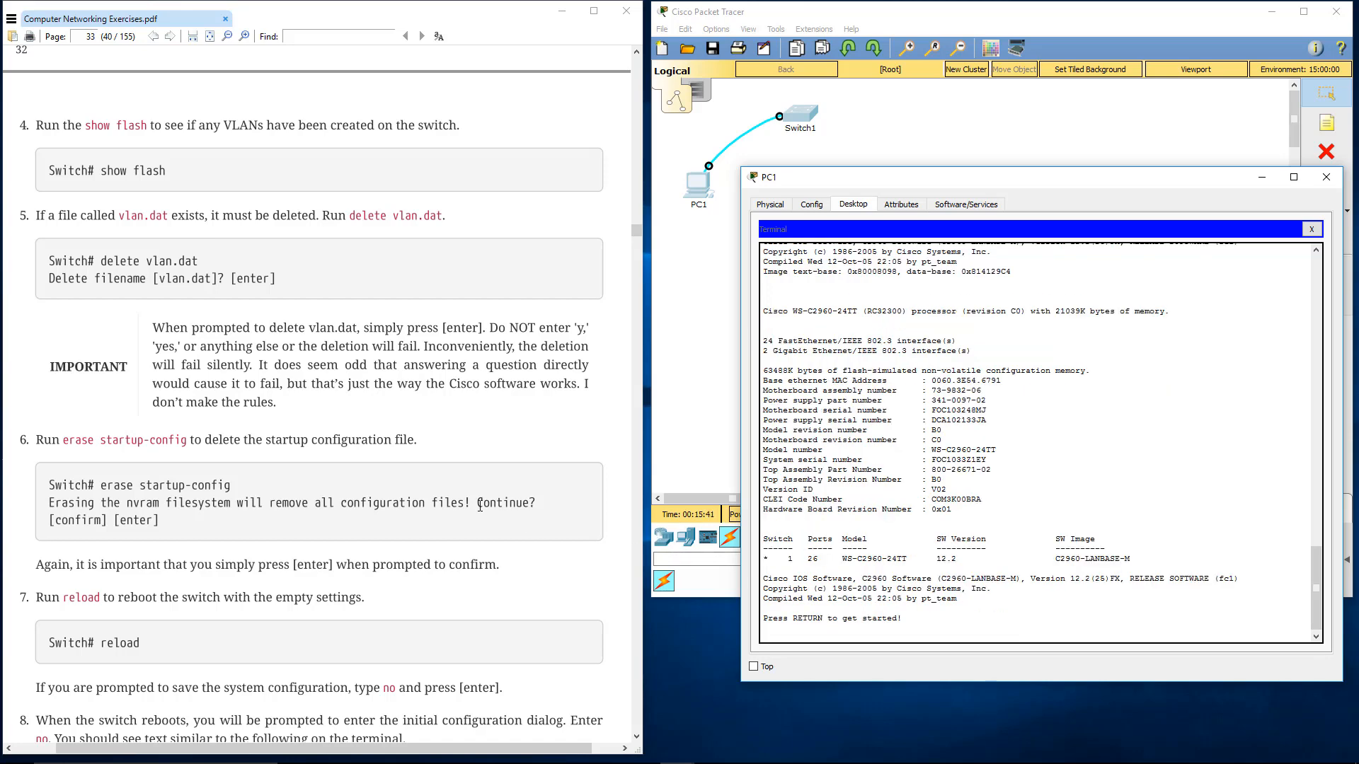
scroll(479, 505, "down", 1)
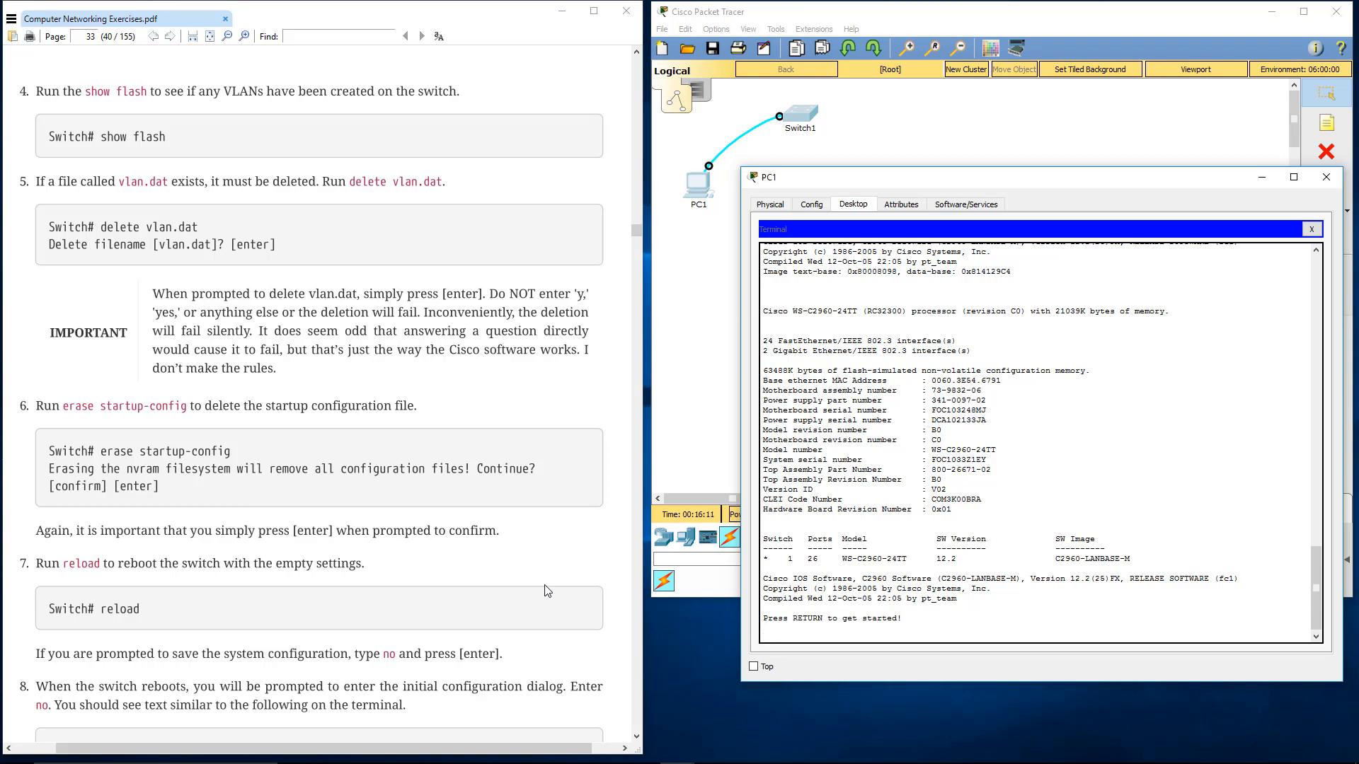
key("Return")
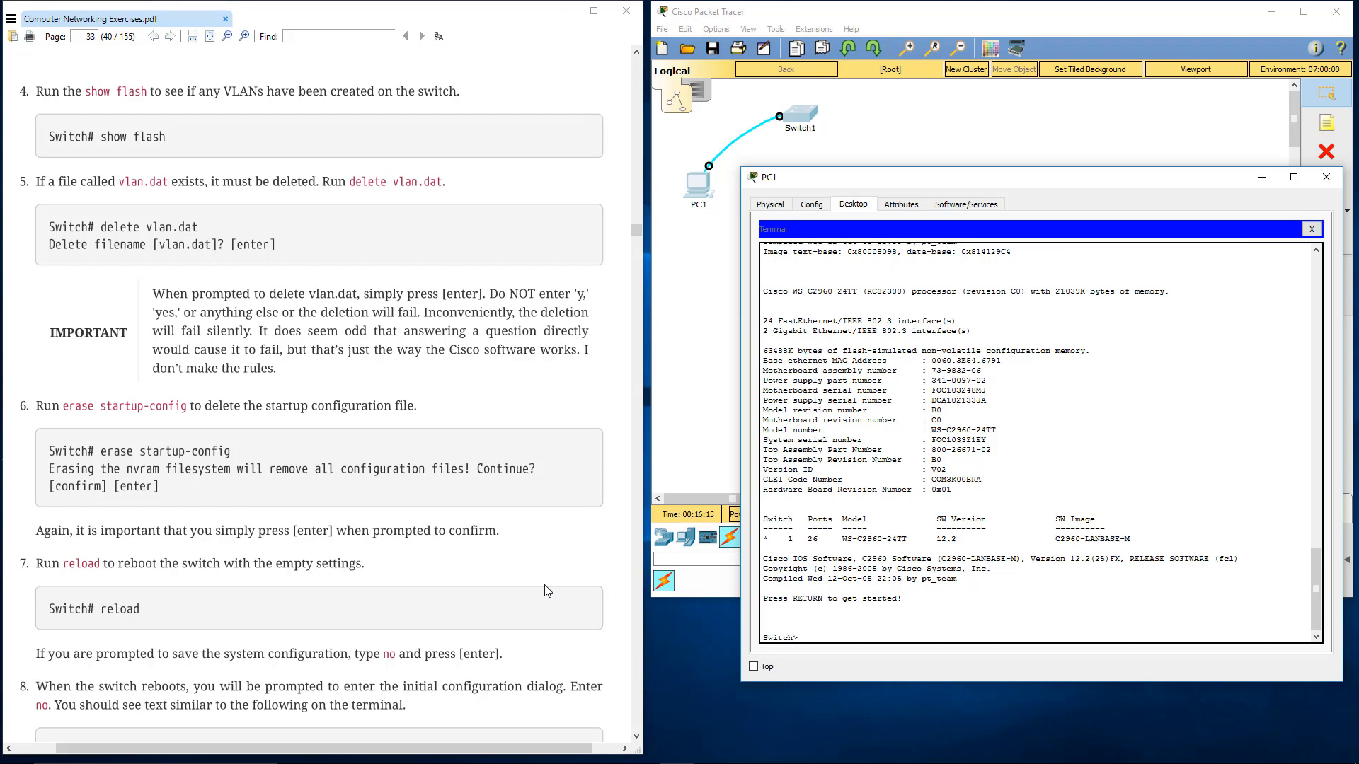
key("Return")
key("Return")
key("Return")
key("Return")
key("Return")
key("Return")
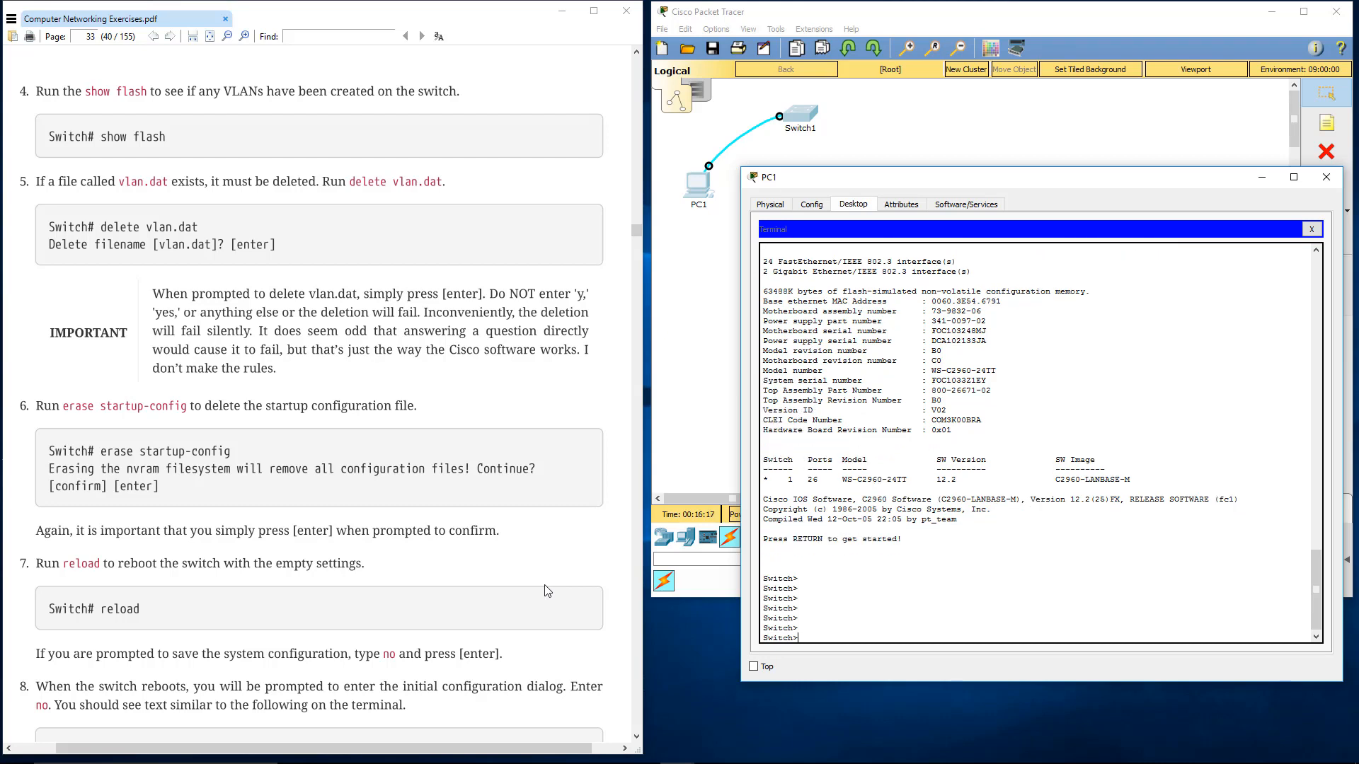
Read the remaining reset instructions about the initial configuration dialog, through to section 4.6, Basic Switch Settings
left_click(242, 551)
scroll(242, 549, "down", 4)
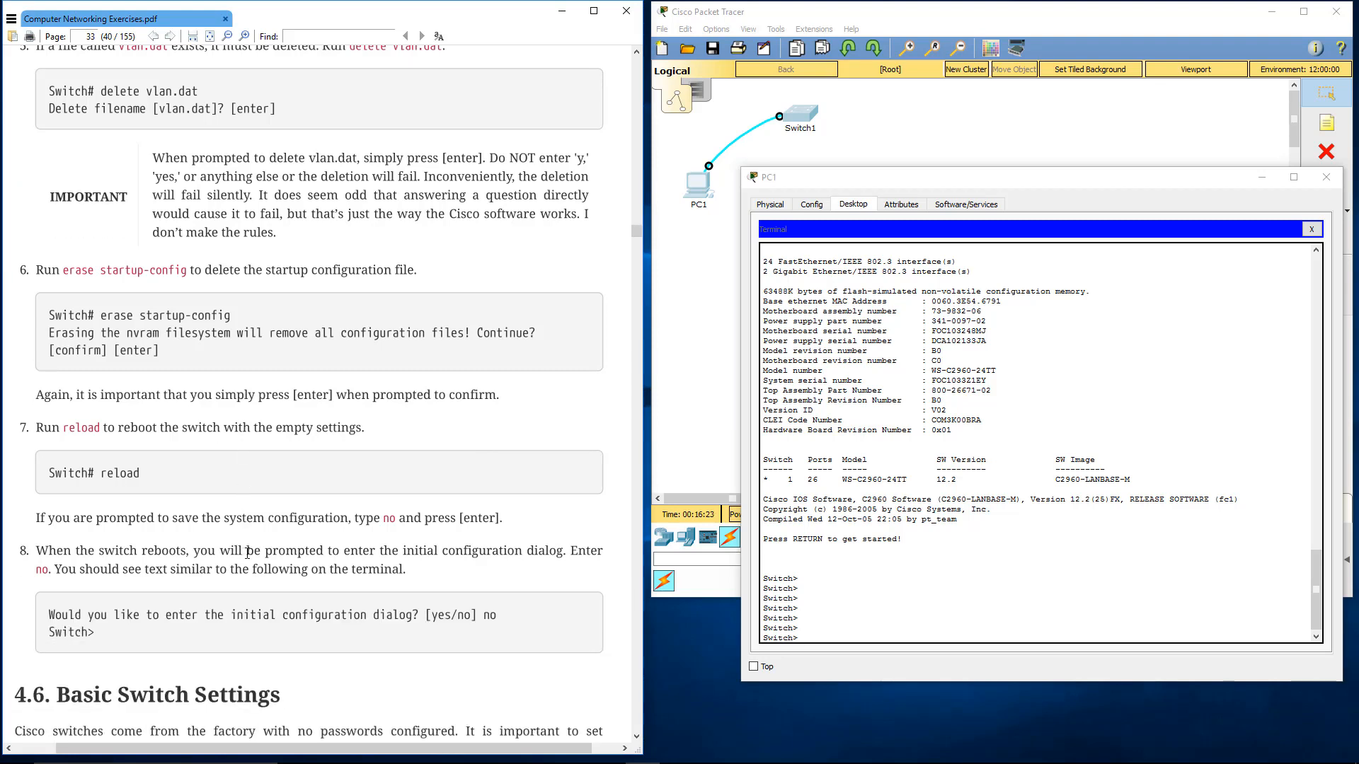
scroll(246, 553, "down", 1)
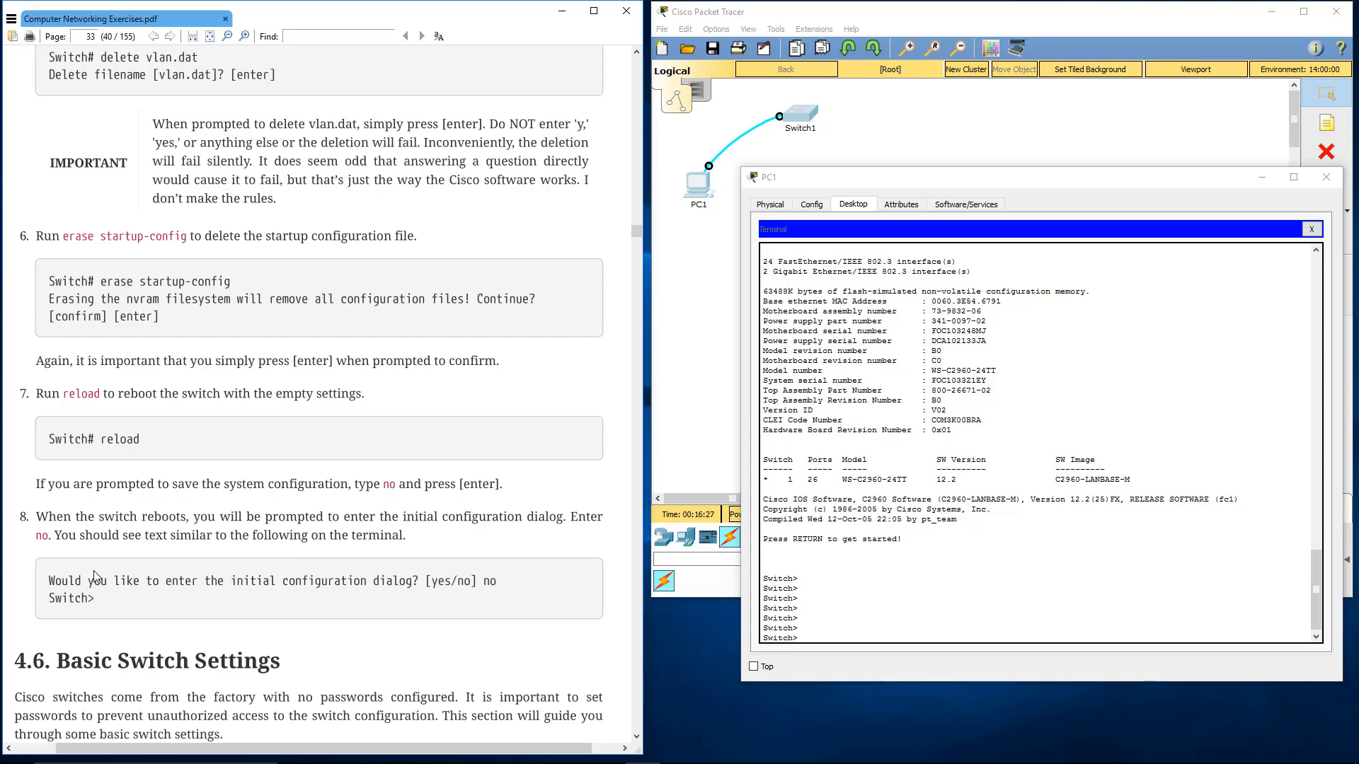
scroll(76, 567, "down", 7)
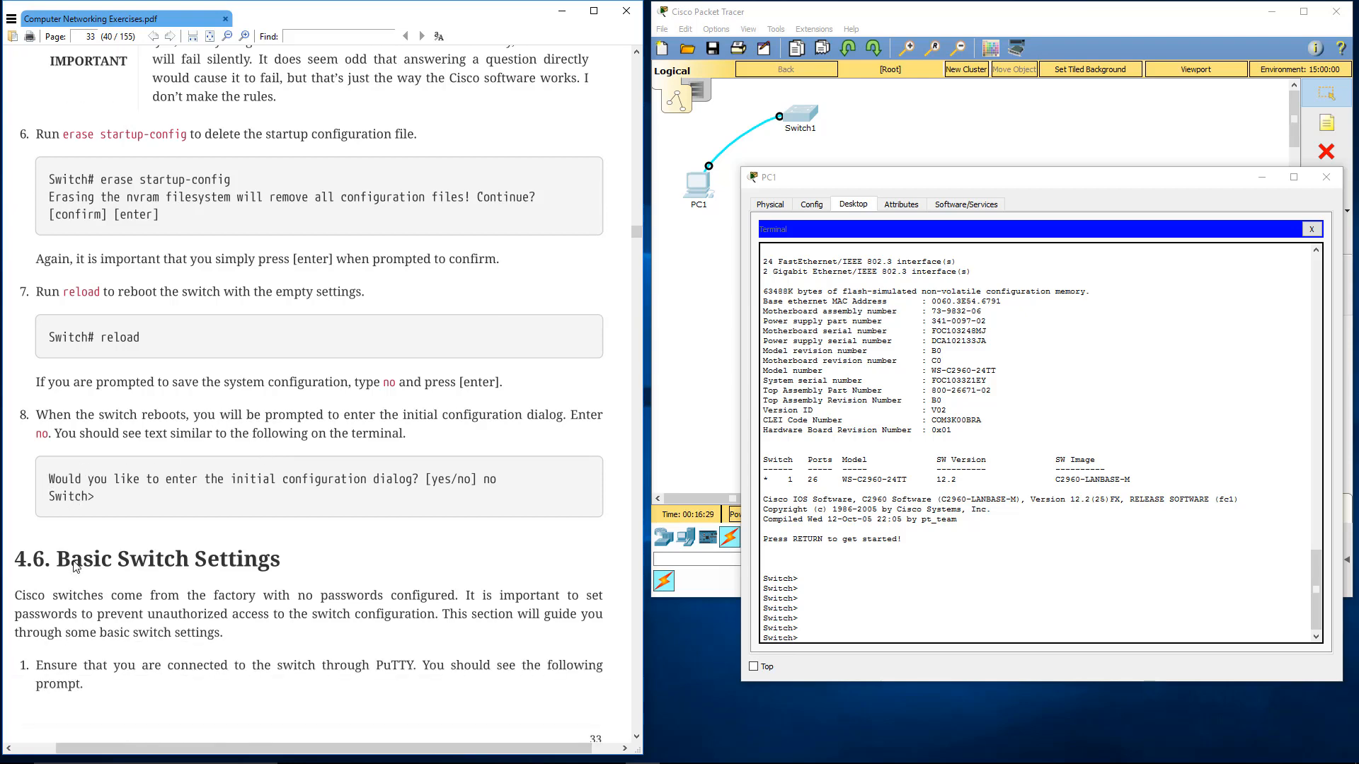
left_click_drag(83, 343, 479, 348)
left_click(473, 348)
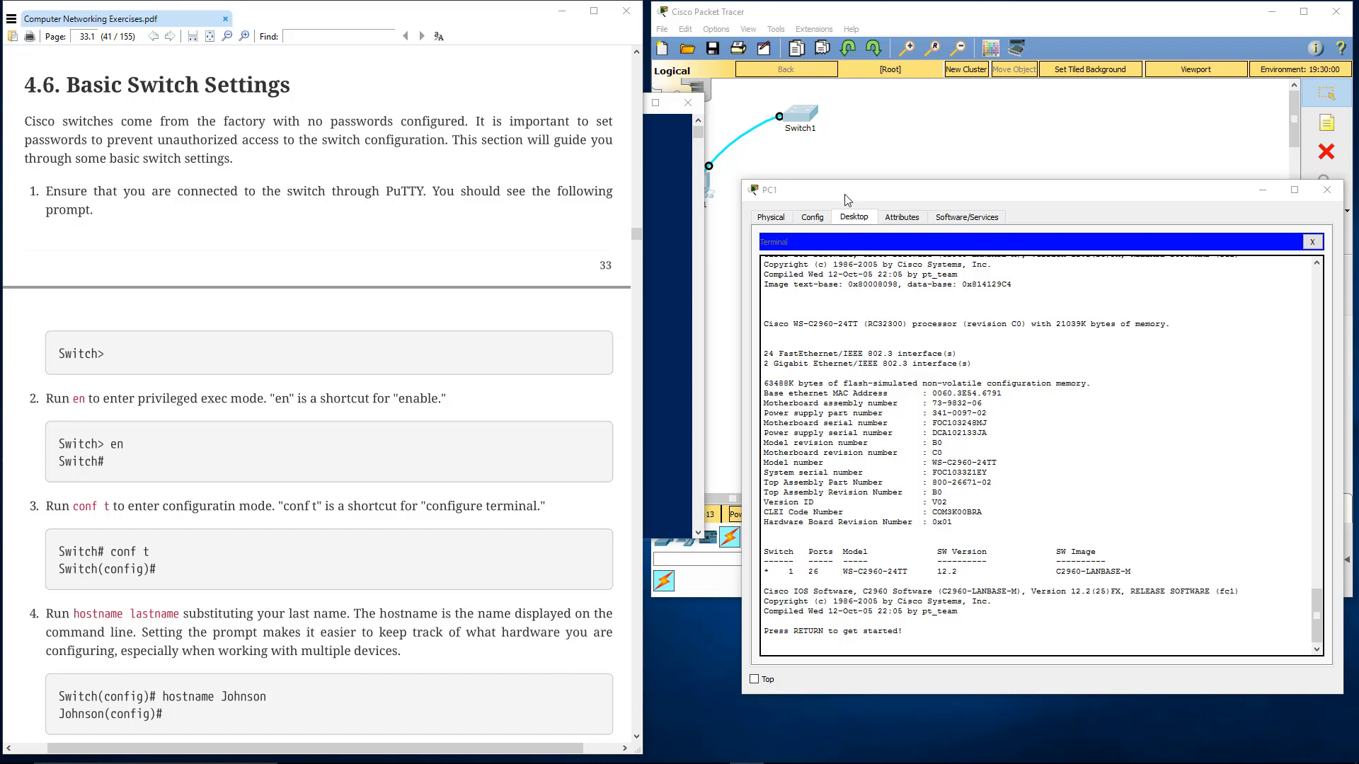
Start the switch console session in PC1's terminal and enter global configuration mode using en and conf t
left_click_drag(847, 194, 850, 183)
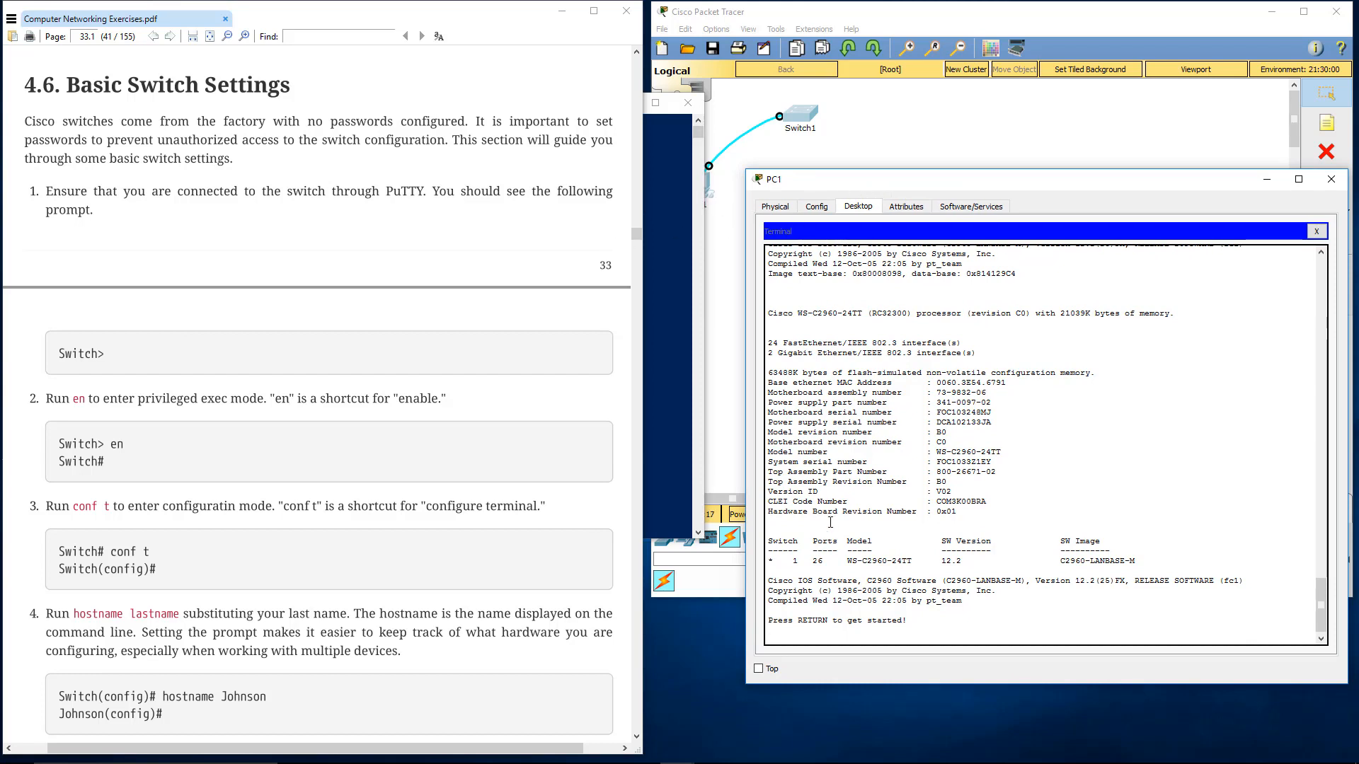
key("Return")
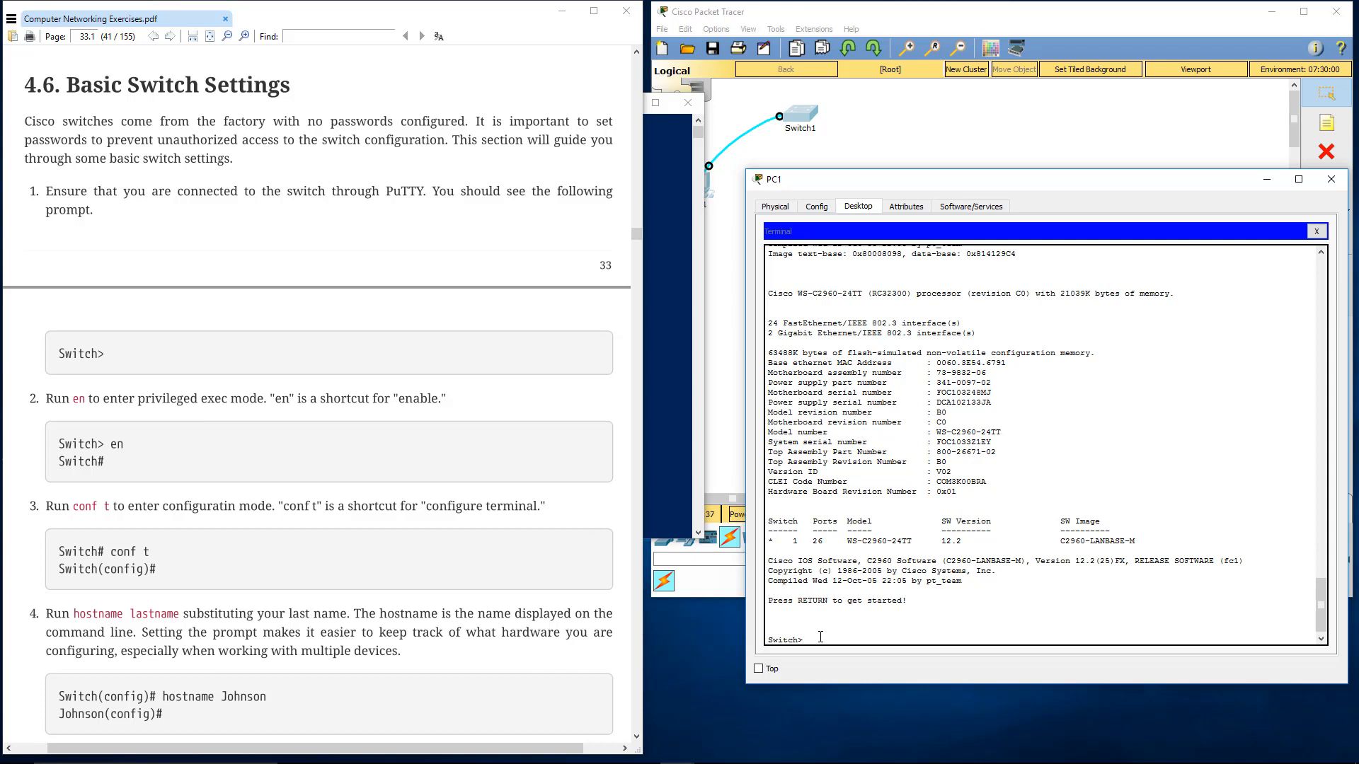
key("Return")
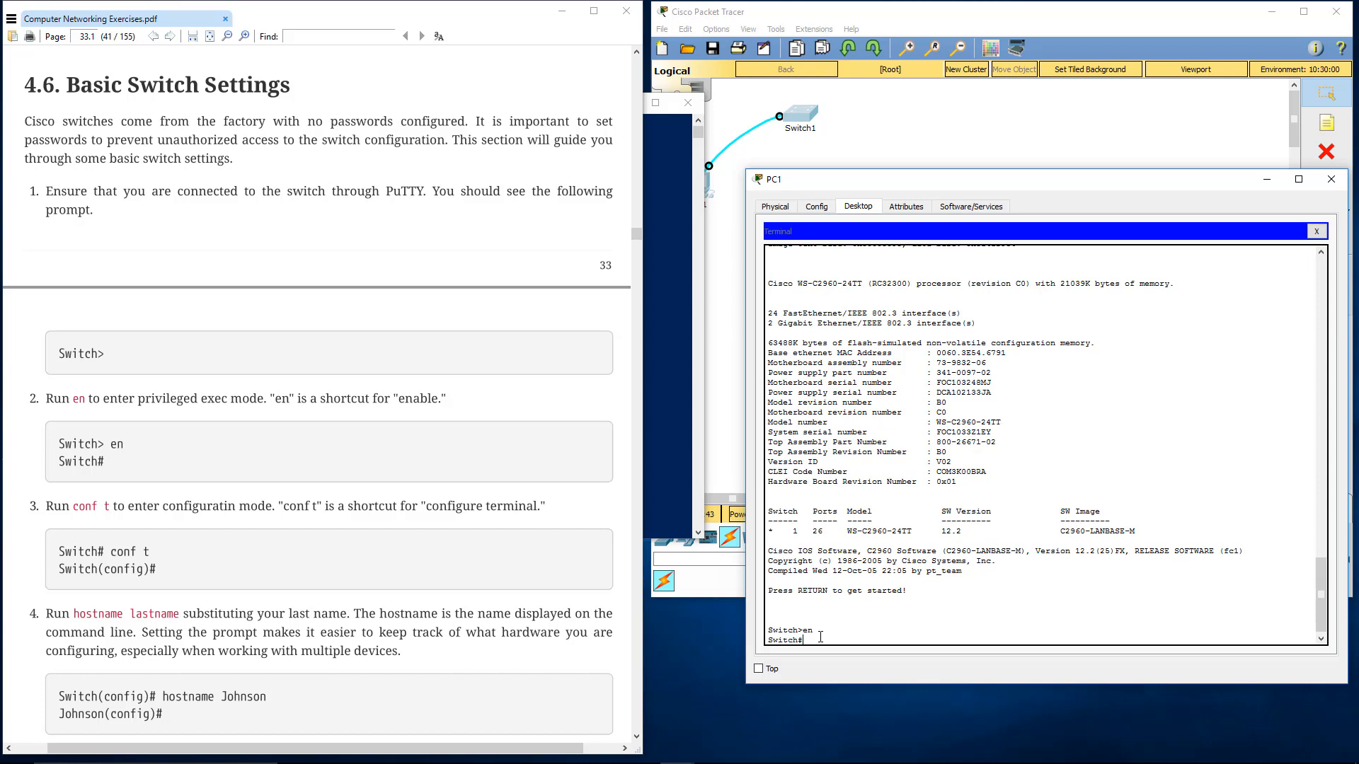
type("conf t")
key("Return")
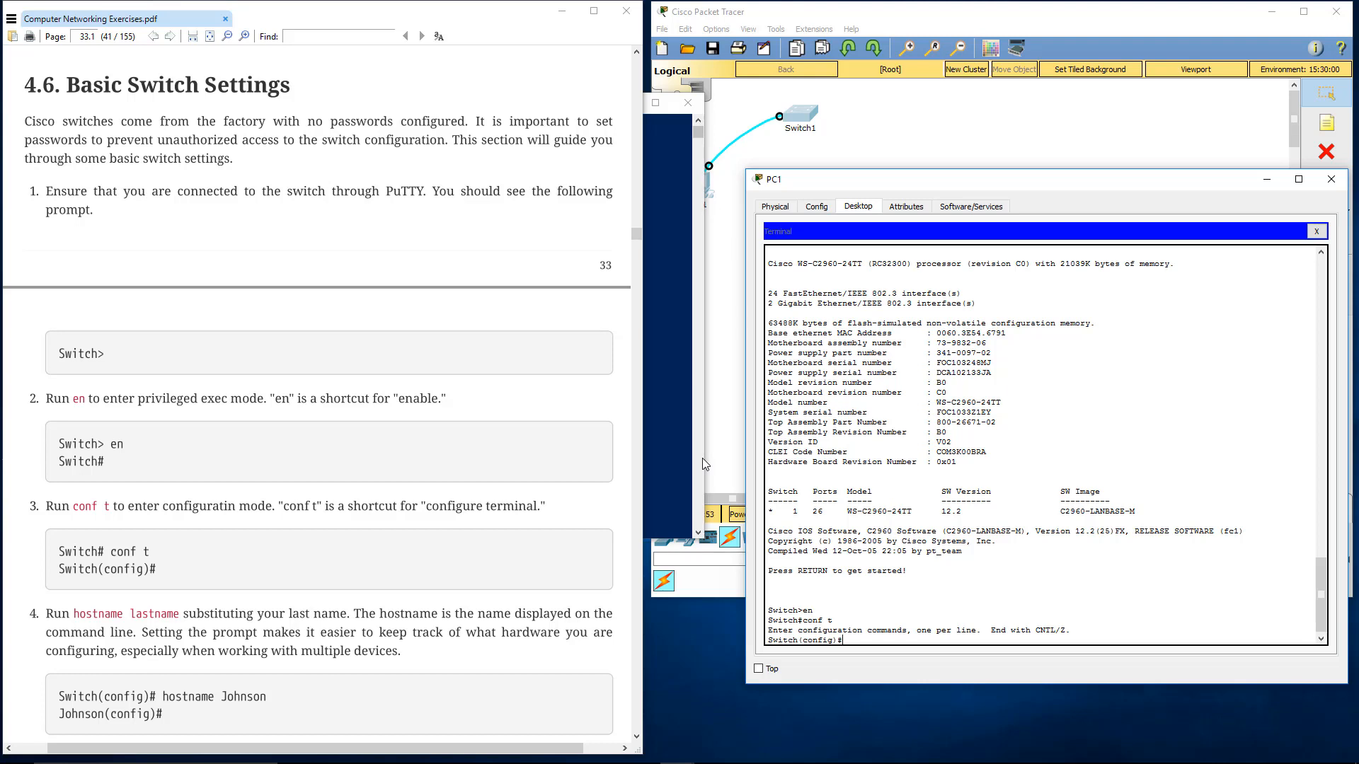
Set the switch's hostname to the operator's last name in lowercase, and bring up the warning banner instructions
type("hostname marquardson")
key("Return")
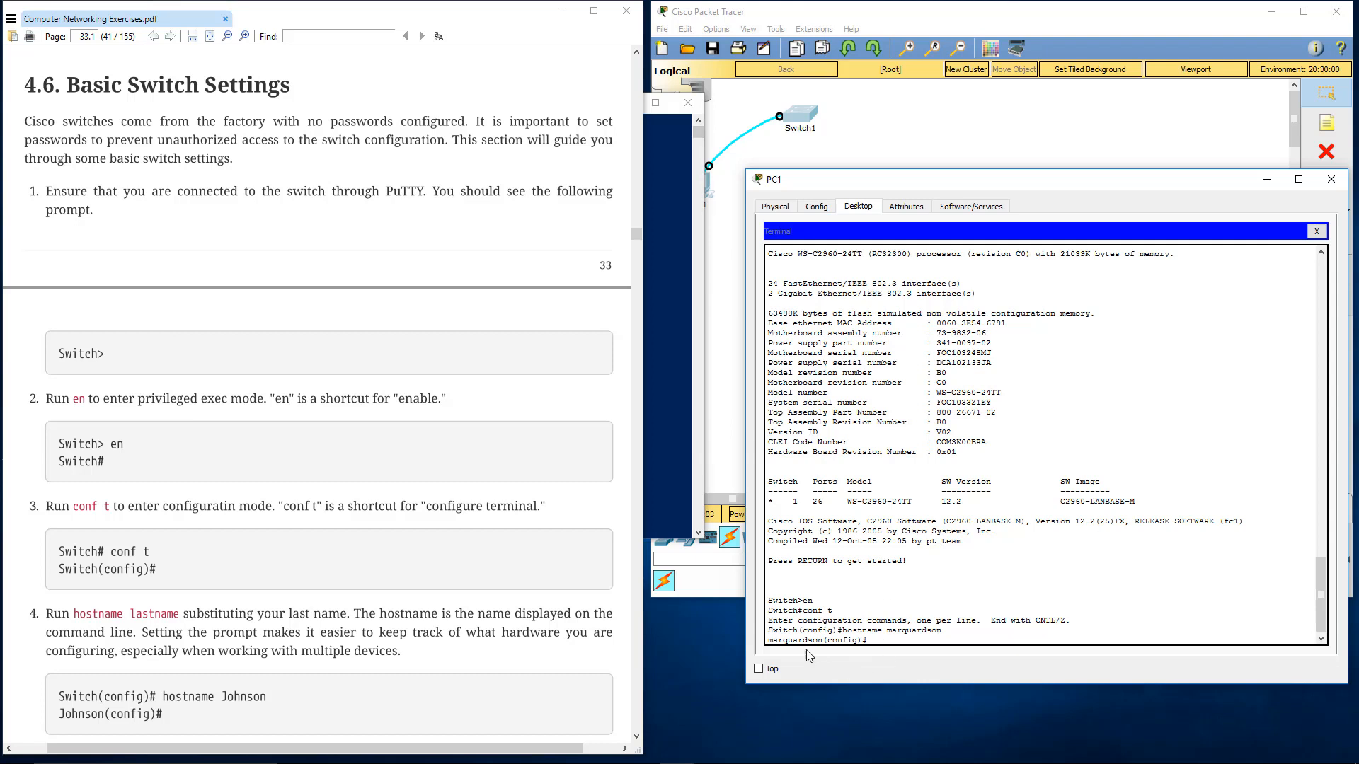
left_click_drag(768, 641, 816, 644)
left_click(878, 645)
scroll(192, 514, "down", 9)
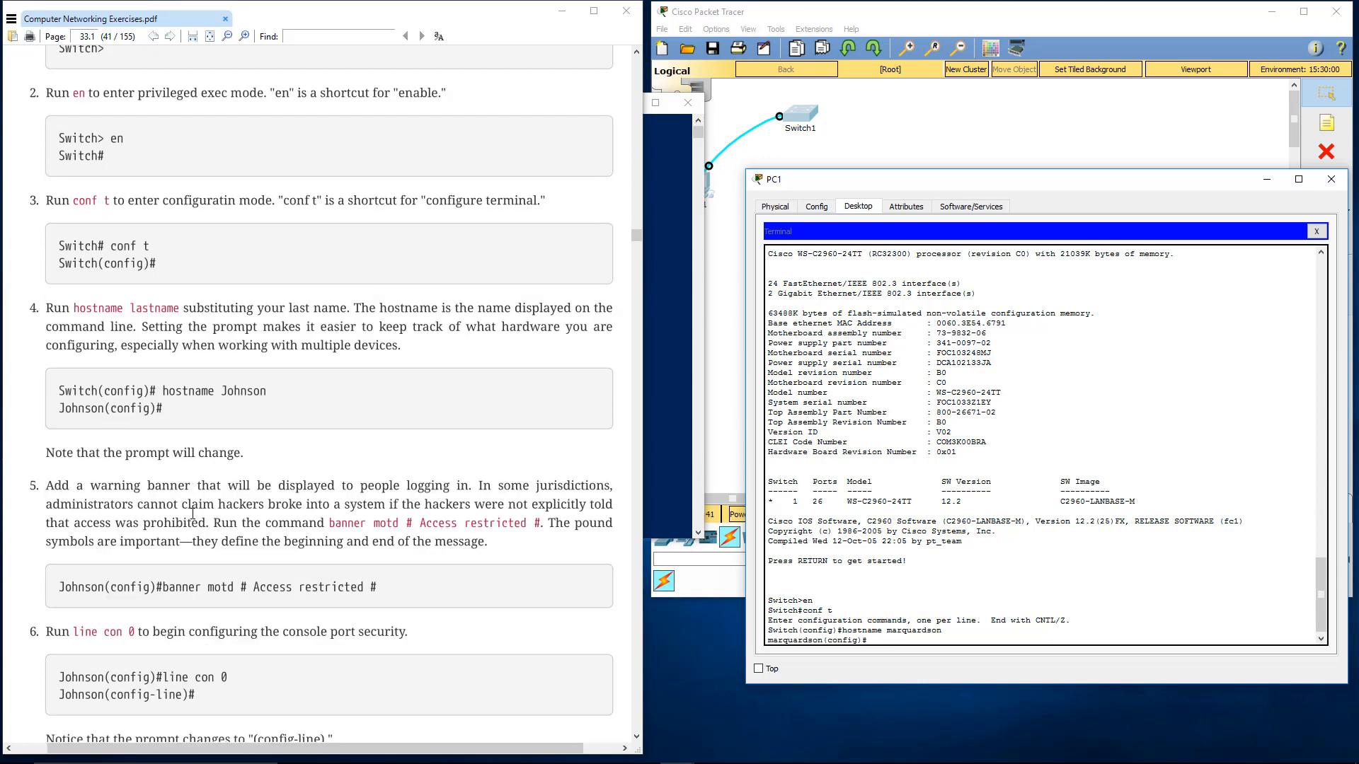
Set the switch's login warning banner with the command banner motd # Access restricted #
scroll(193, 513, "down", 8)
scroll(197, 513, "down", 1)
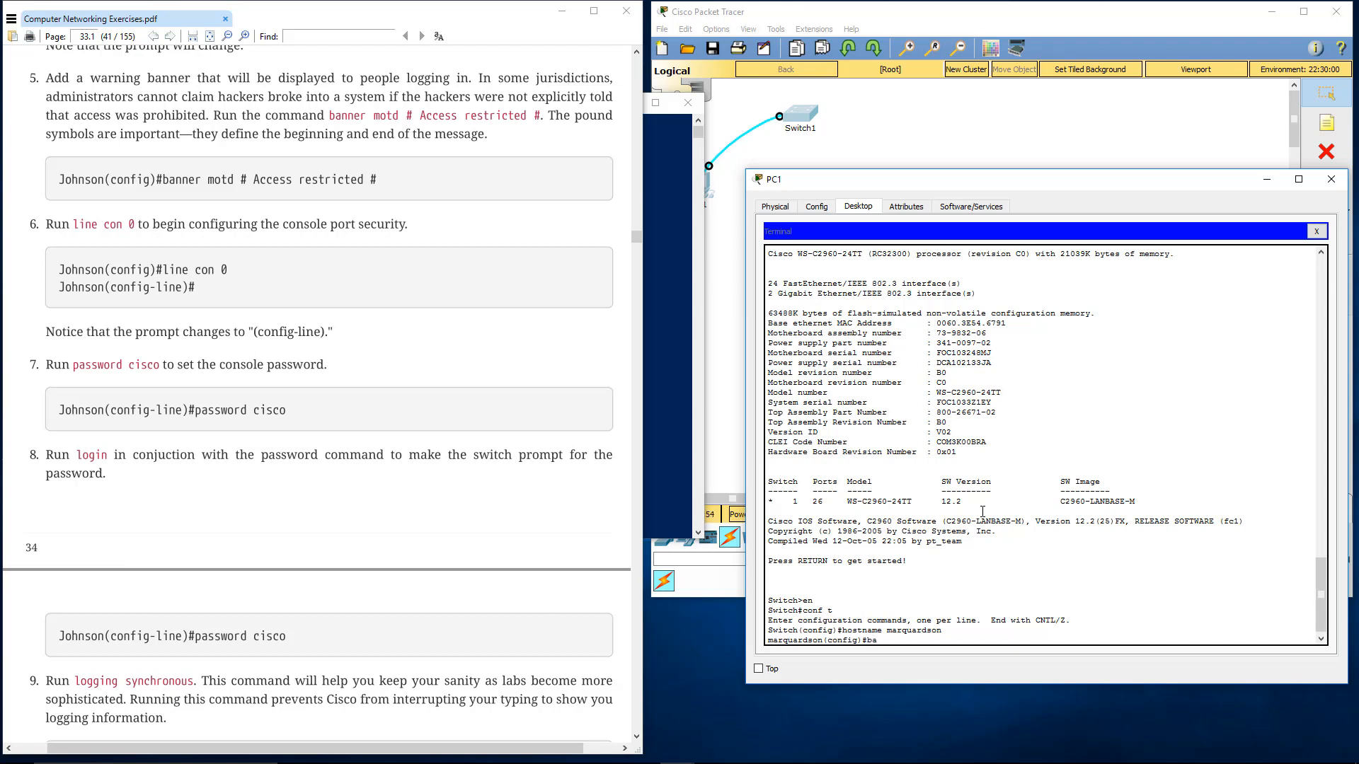
type("motd")
type("# Access restricted #")
key("Return")
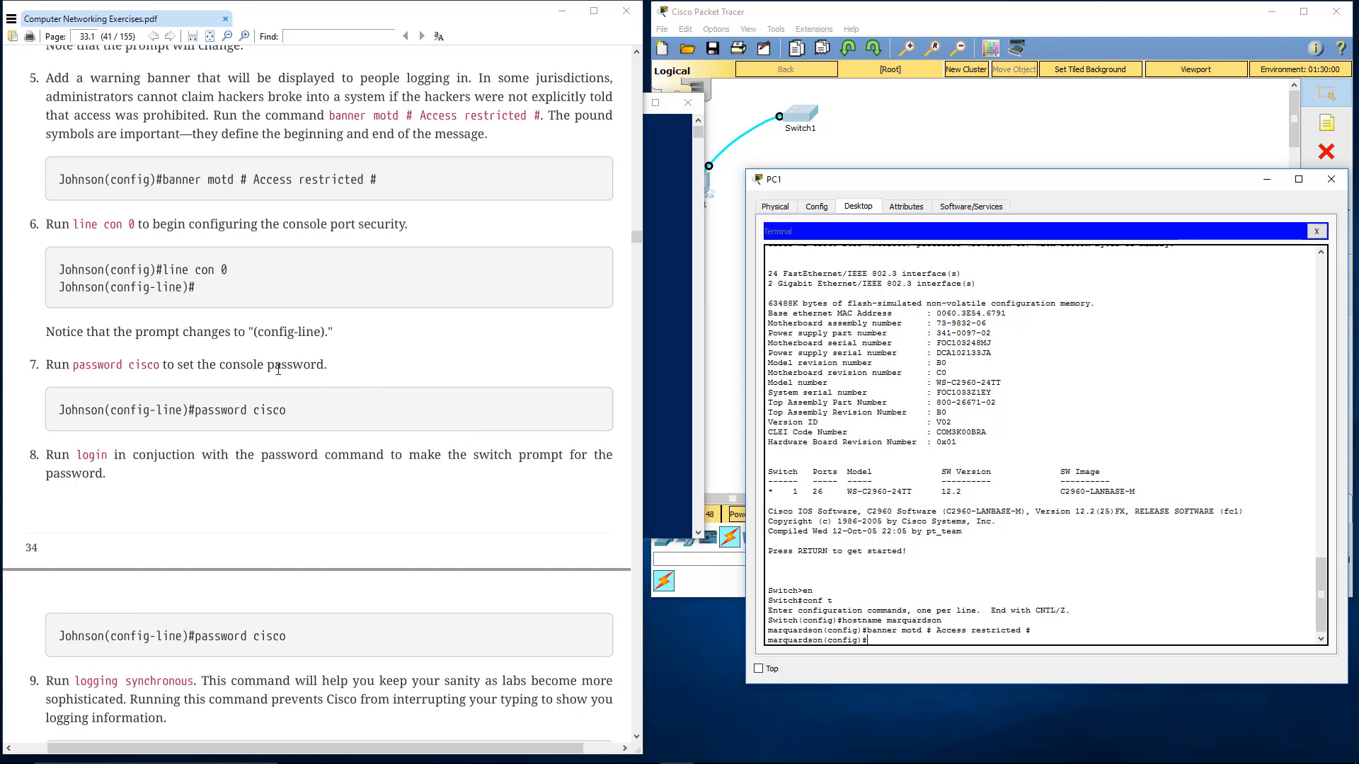
Enter console port configuration on the switch by running line con 0, following step 6 of the lab
left_click(177, 331)
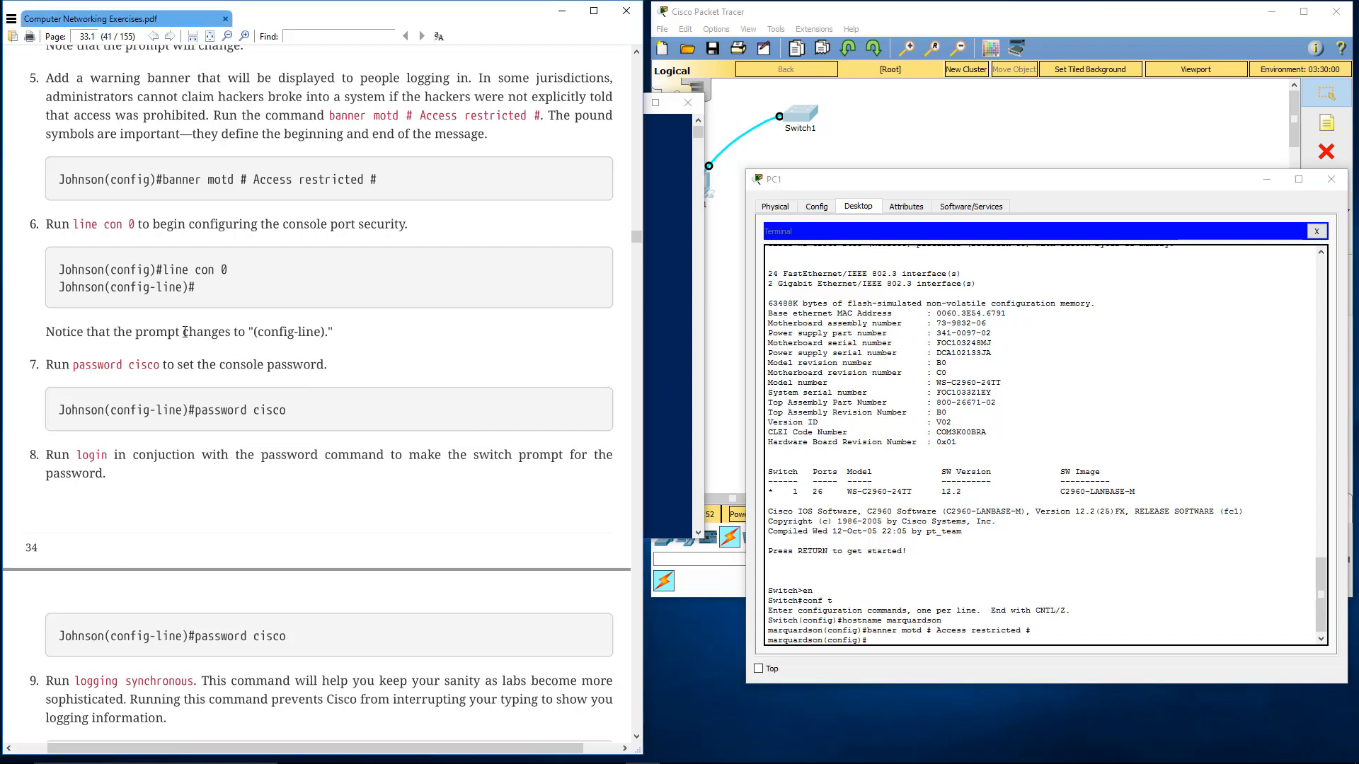
scroll(185, 332, "down", 1)
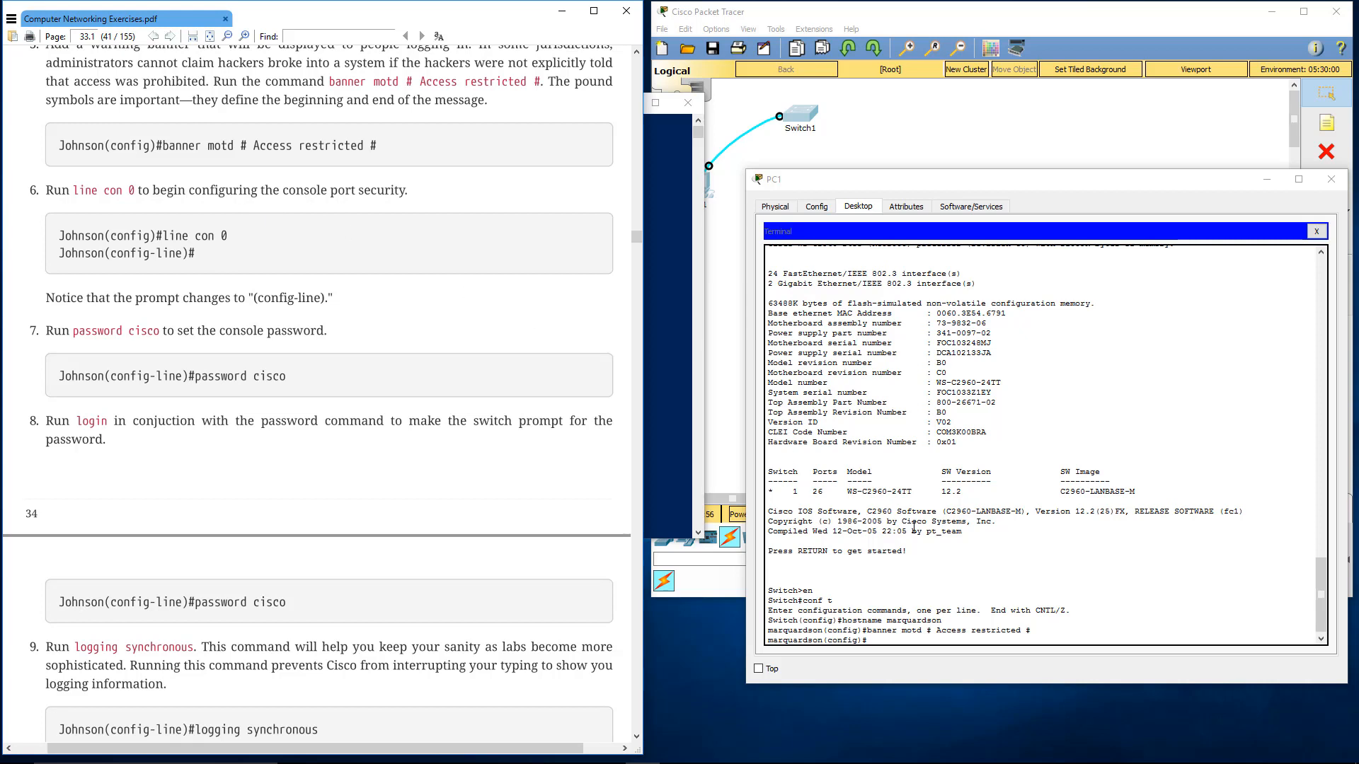
left_click(944, 640)
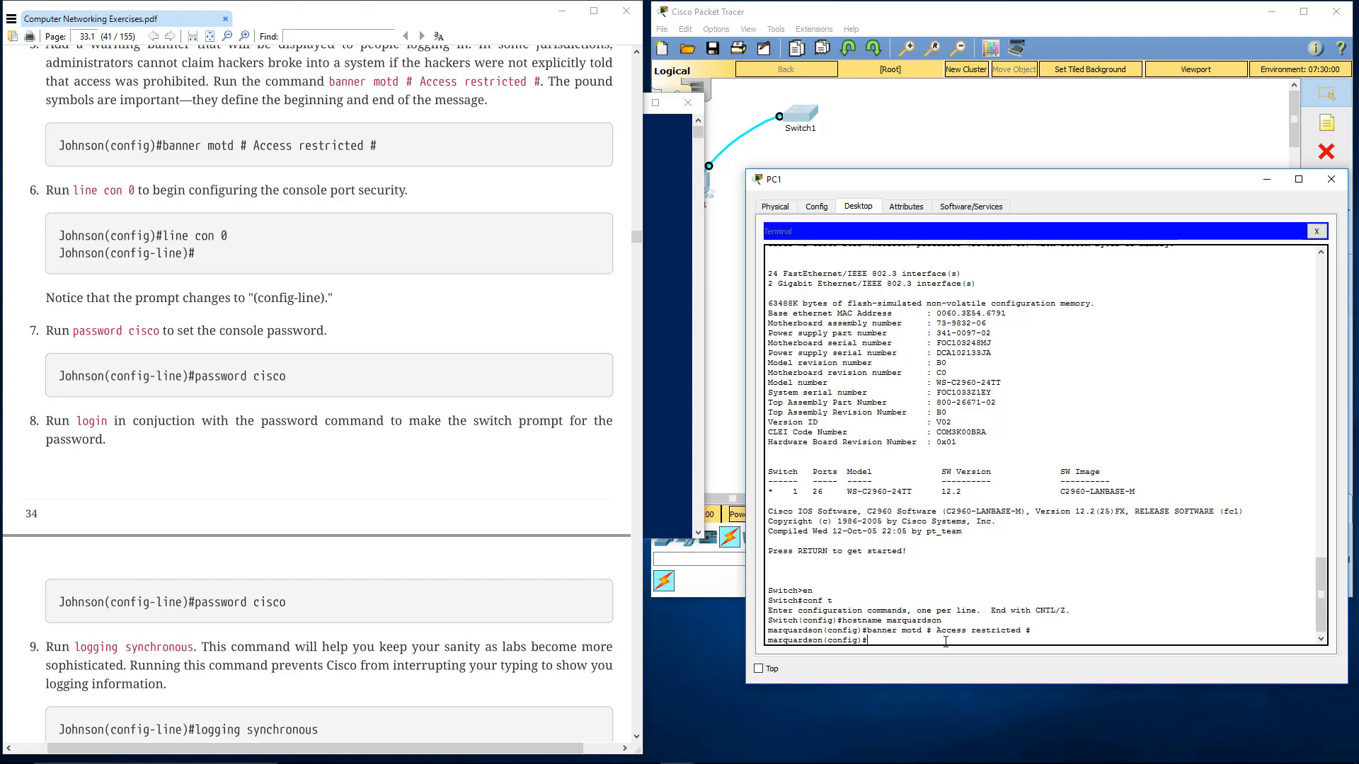
type("line con 0")
key("Return")
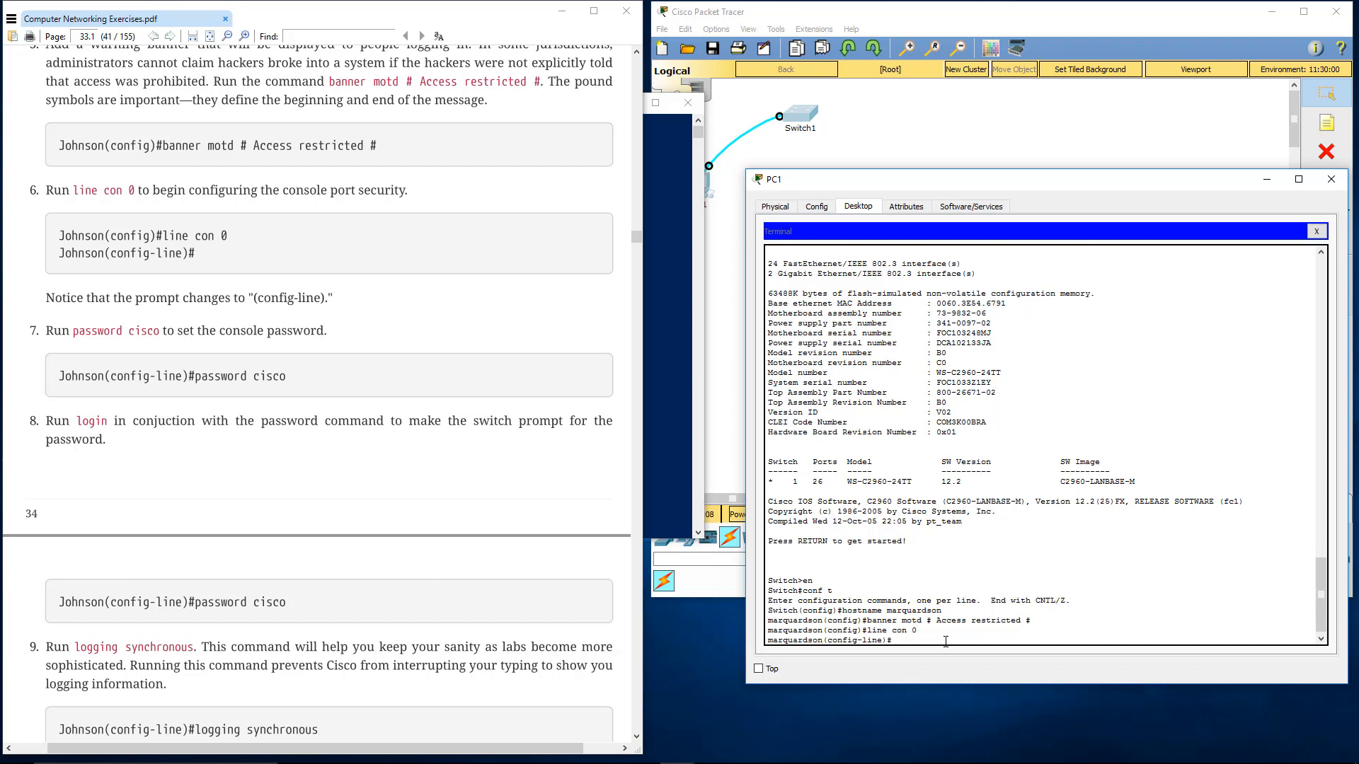
Set the console line's password to the one given in step 7 of the lab, using the password command
scroll(148, 306, "down", 2)
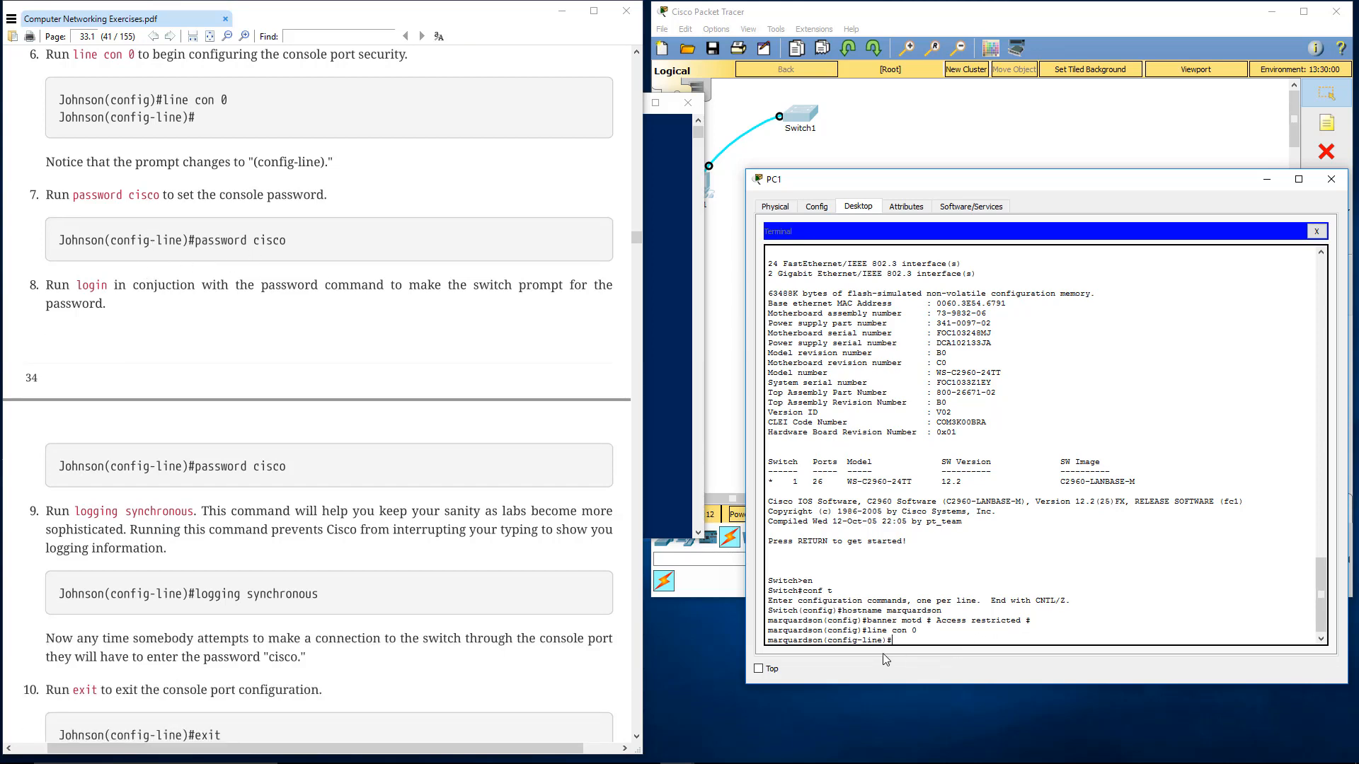
left_click_drag(827, 640, 898, 638)
left_click(903, 637)
type("sword cisco")
key("Return")
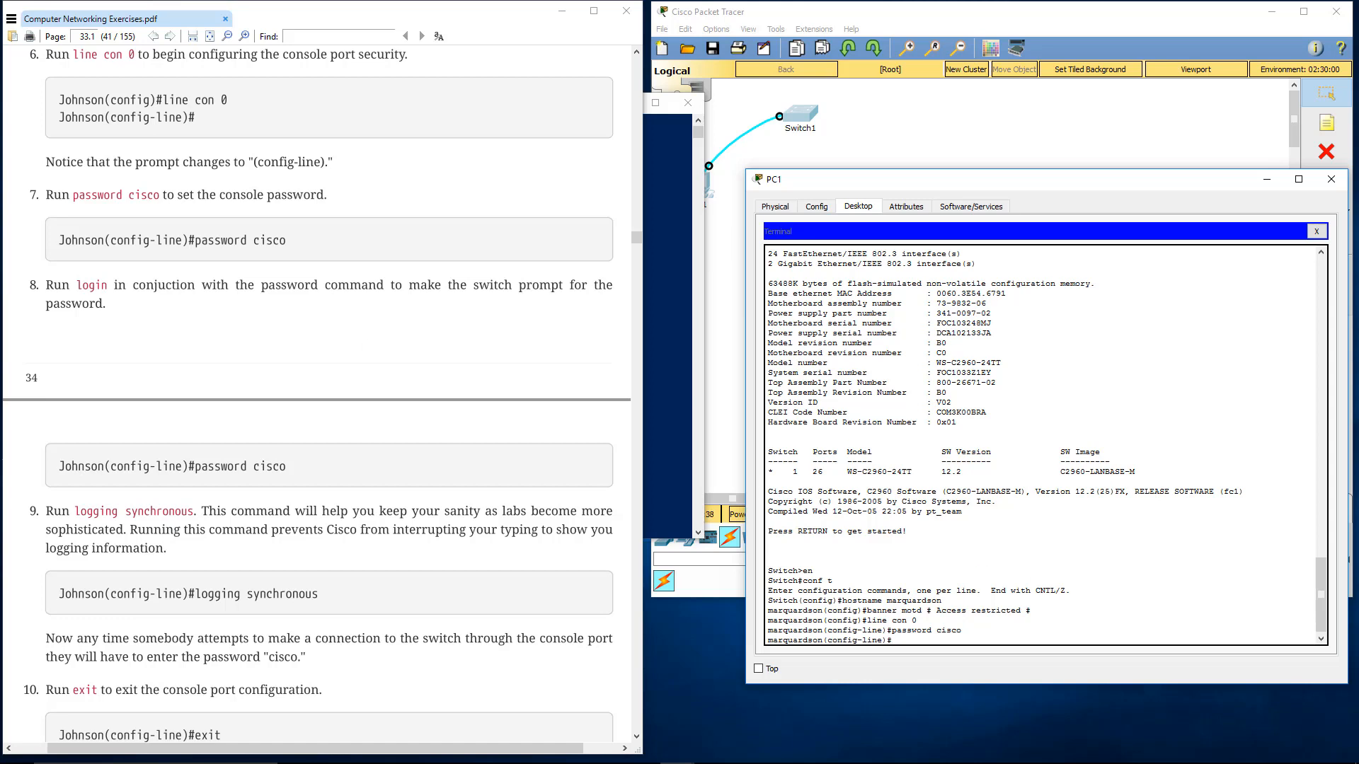
Make the switch prompt for the console password by running login on the console line
left_click(446, 312)
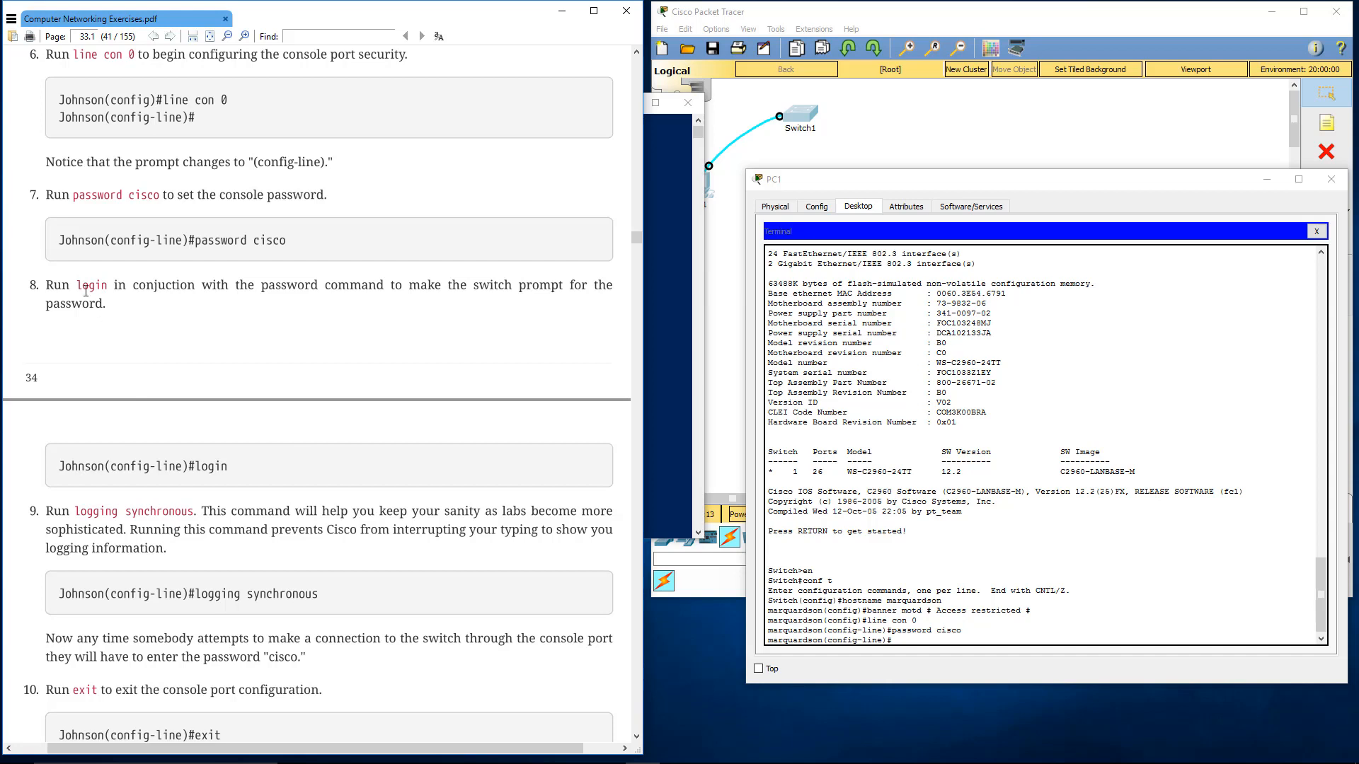
left_click(913, 639)
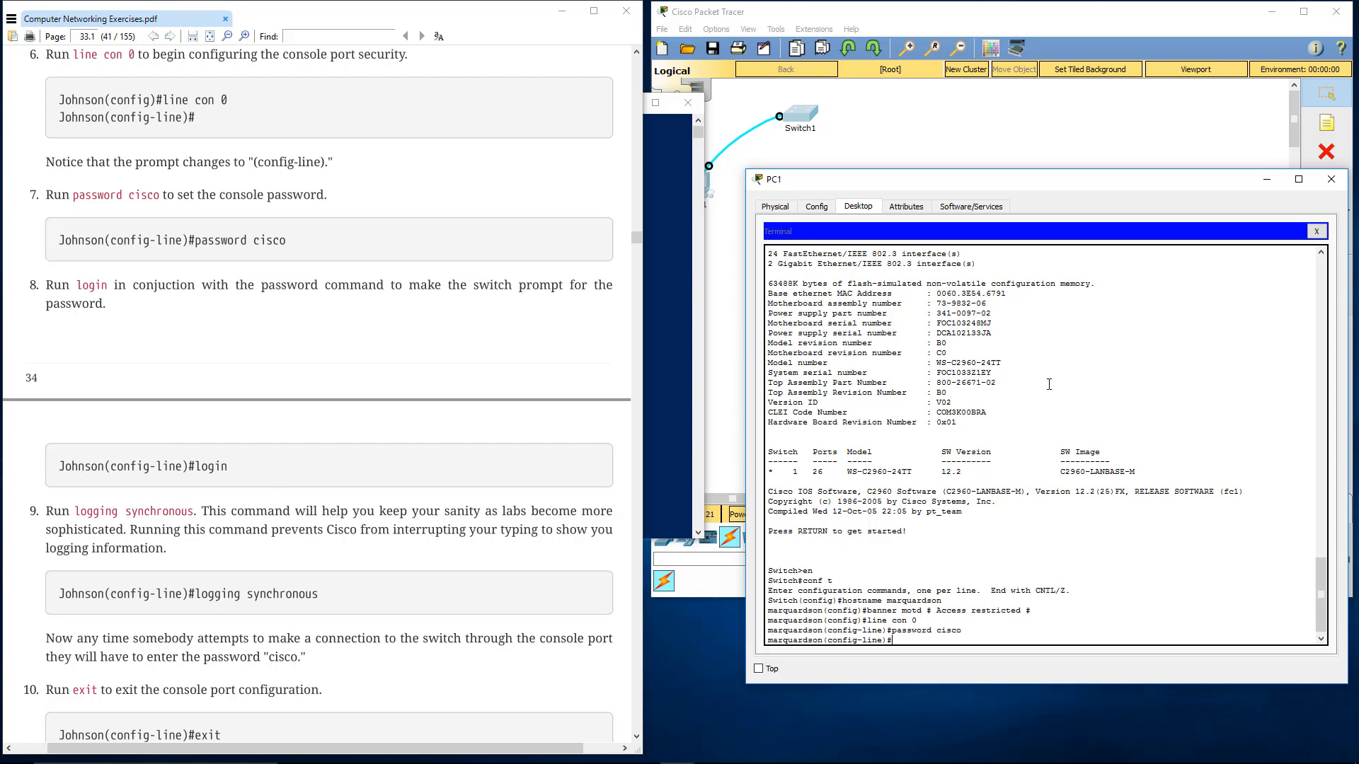
type("login")
key("Return")
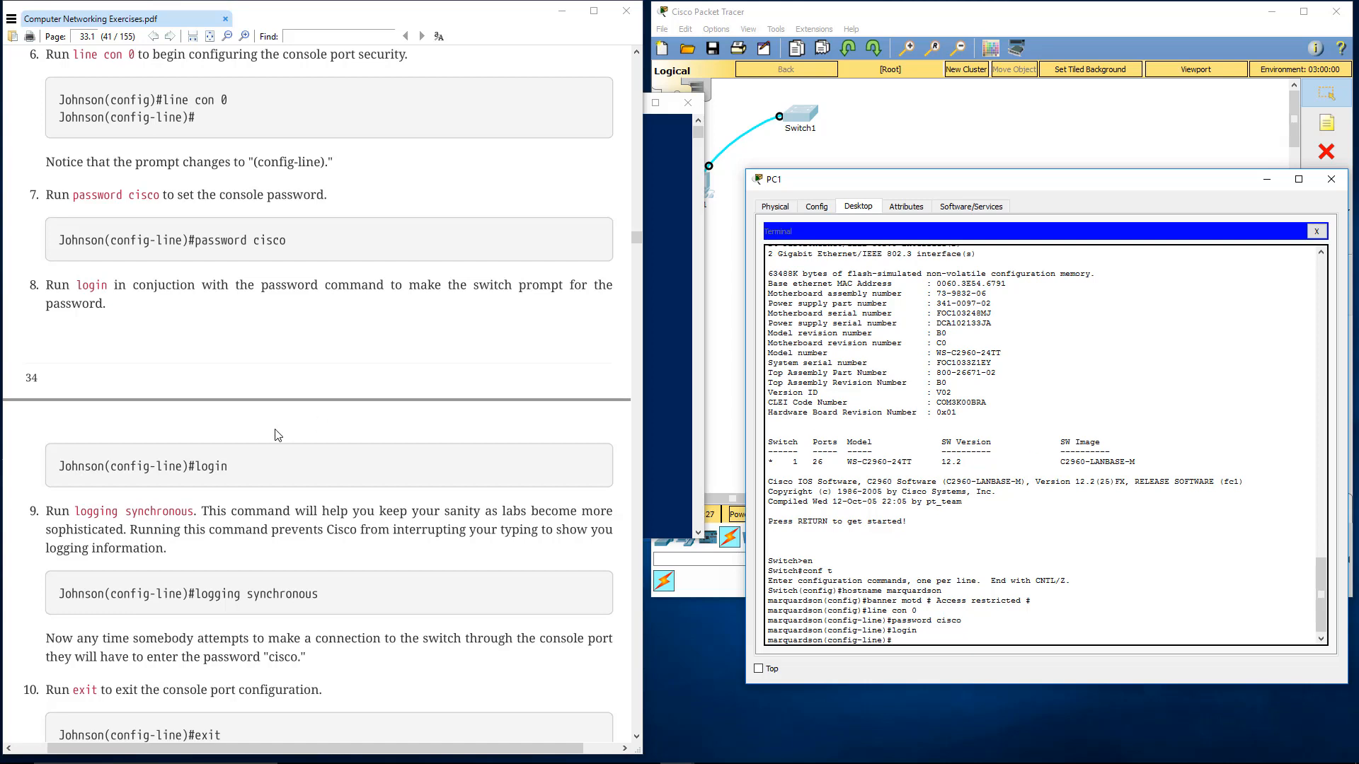
Run logging synchronous on the console line, and leave the line configuration with exit
scroll(280, 435, "down", 3)
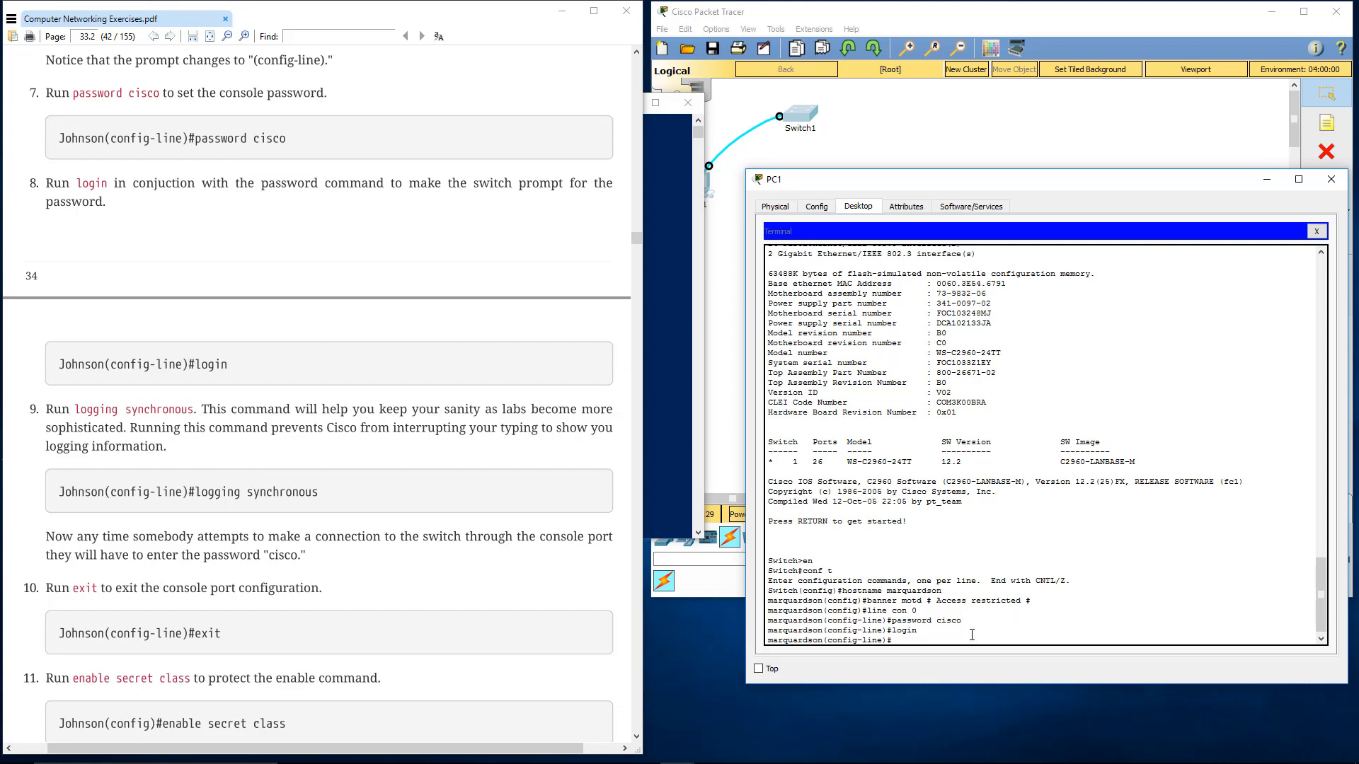
type("logging sy")
key("Tab")
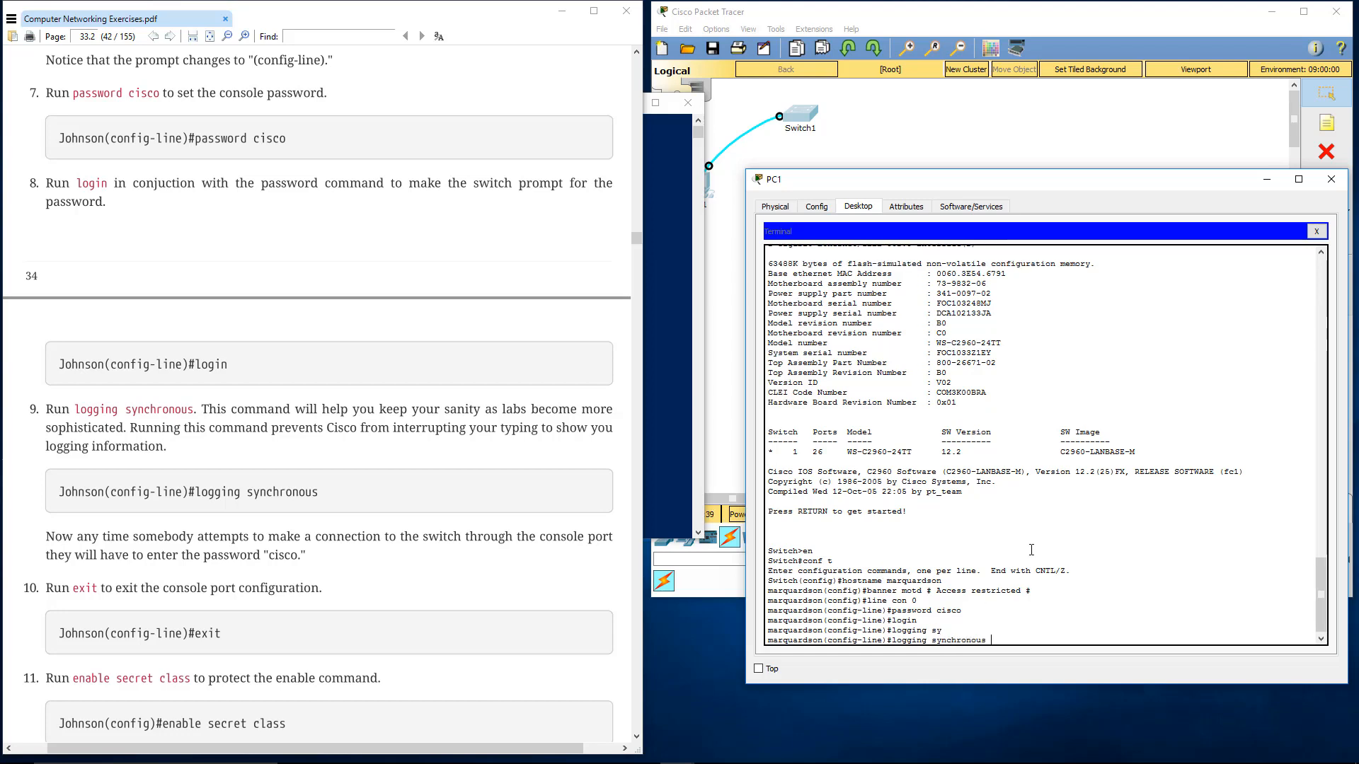
key("Return")
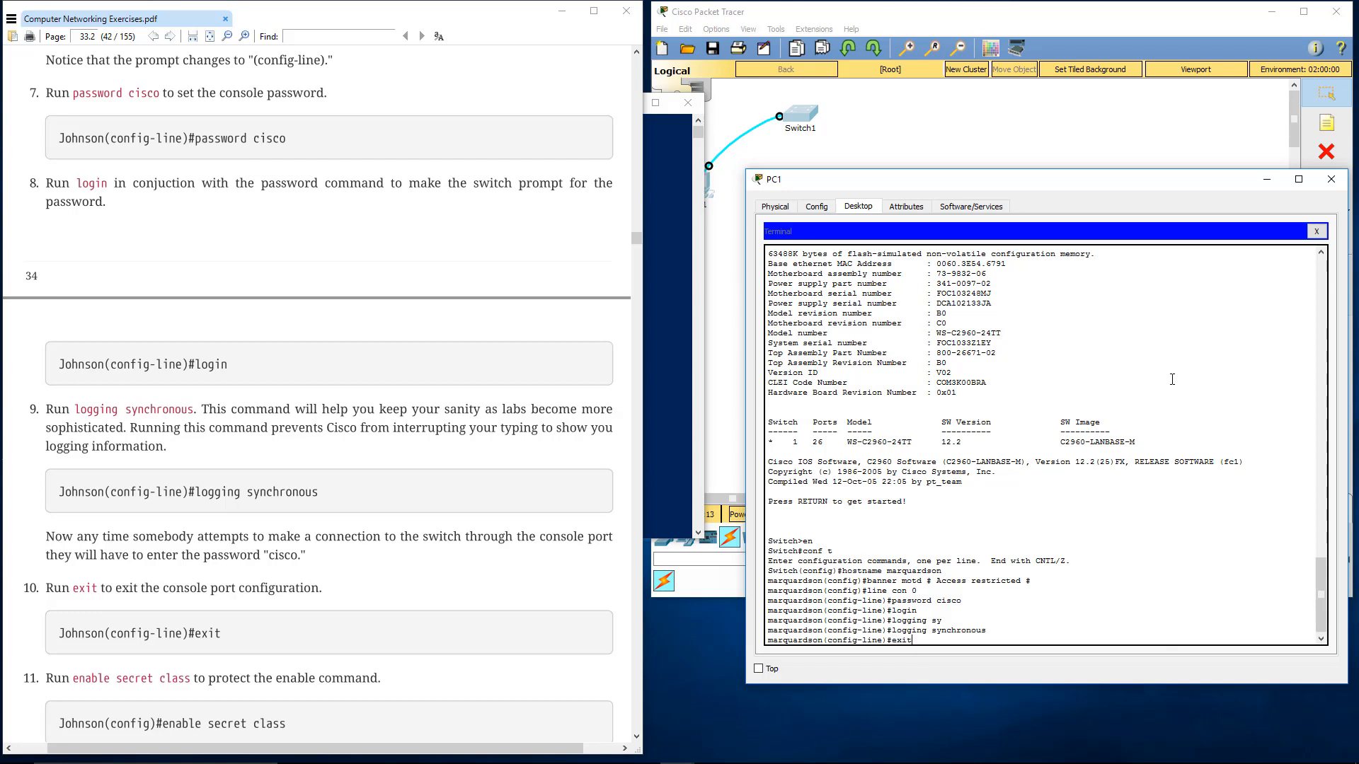
key("Return")
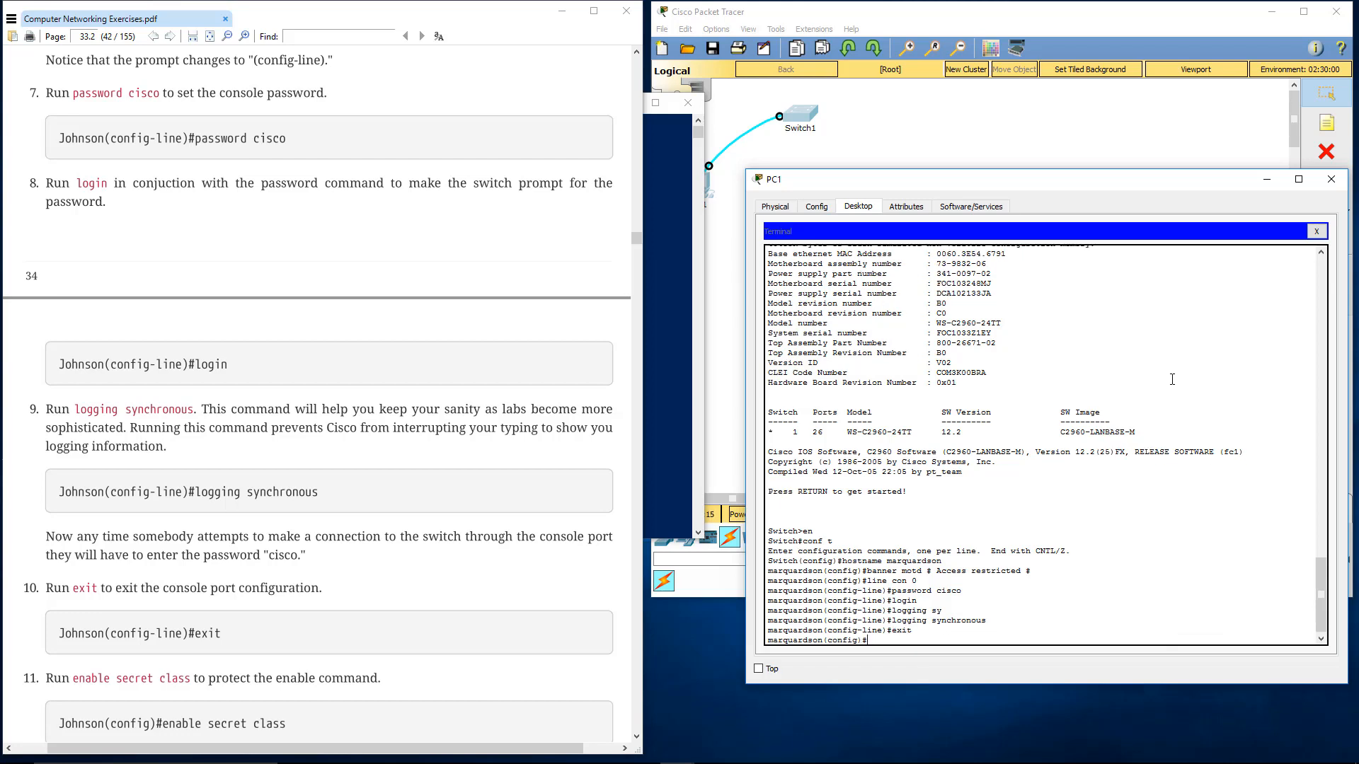
Protect the enable command with enable secret, using the secret password given in step 11 of the lab
scroll(465, 384, "down", 3)
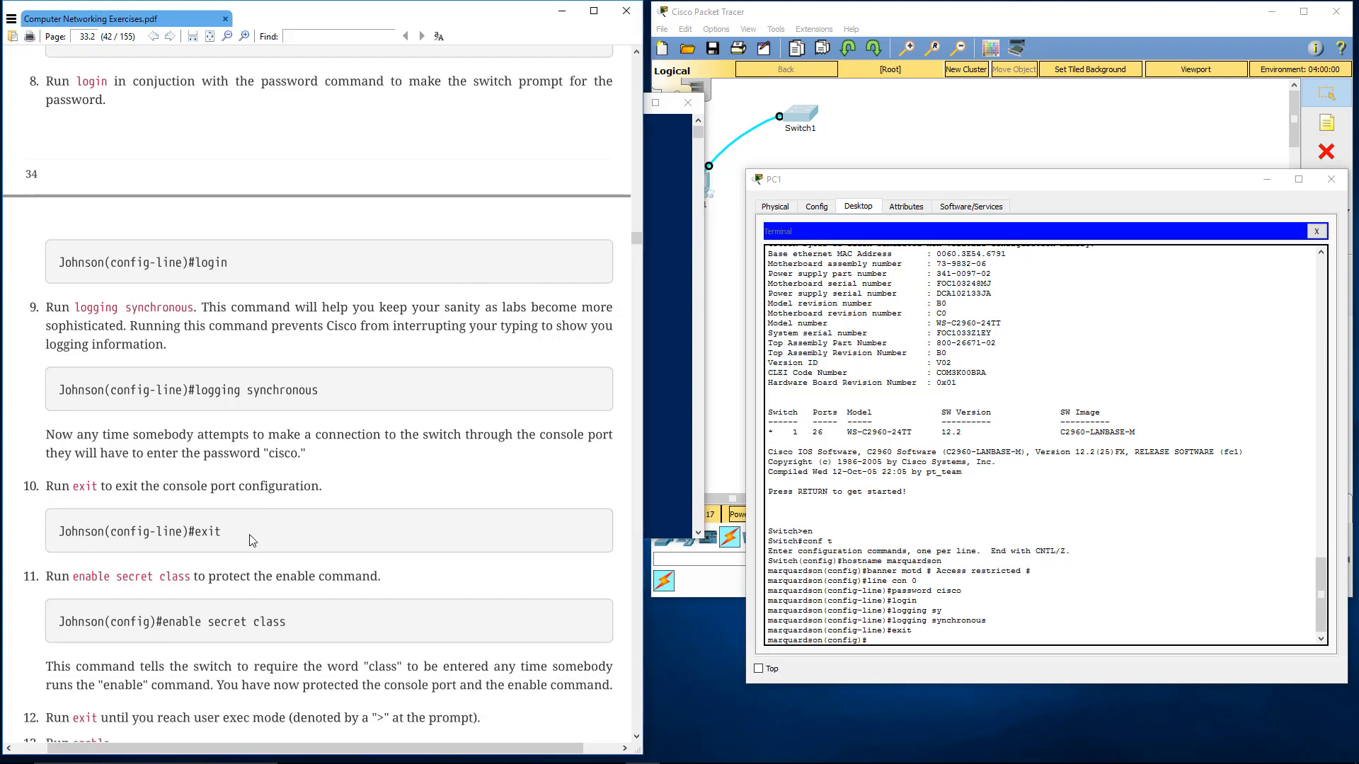
scroll(277, 566, "down", 3)
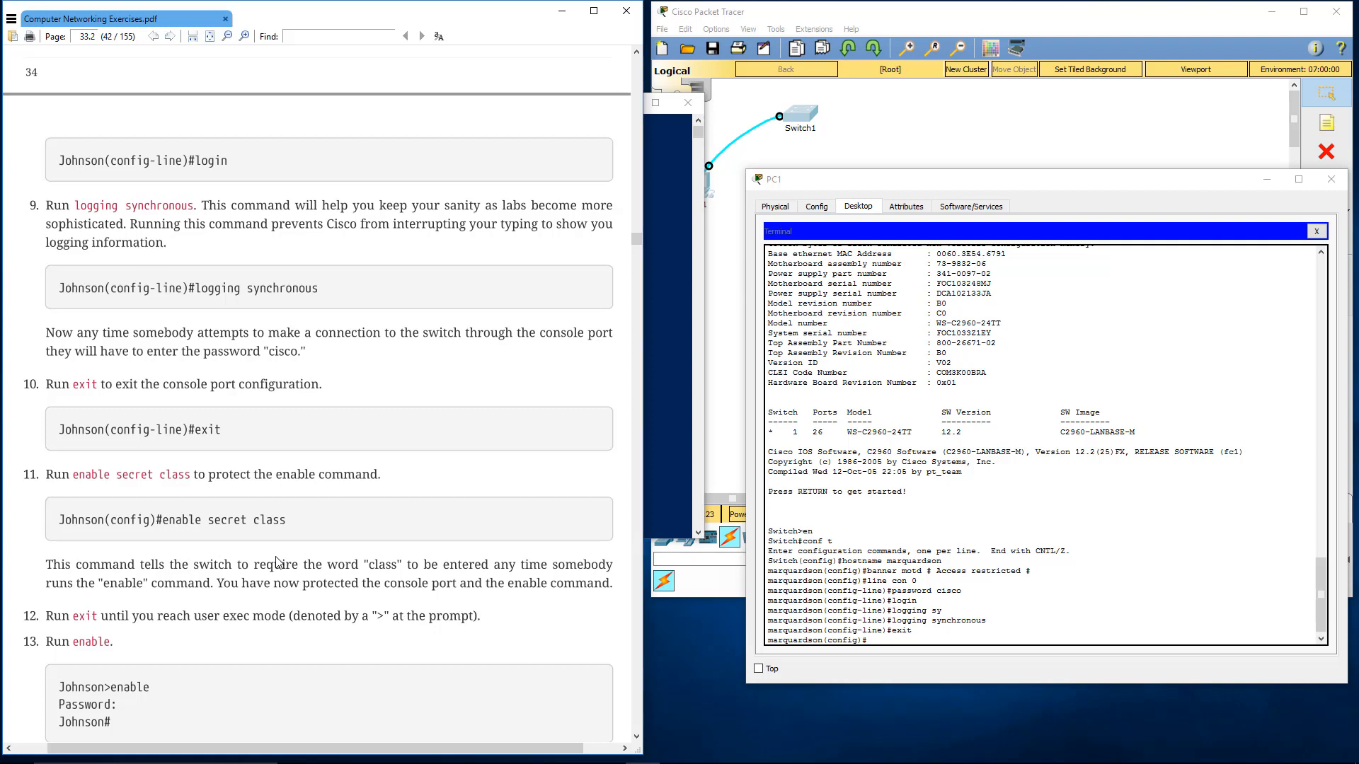
scroll(276, 563, "down", 1)
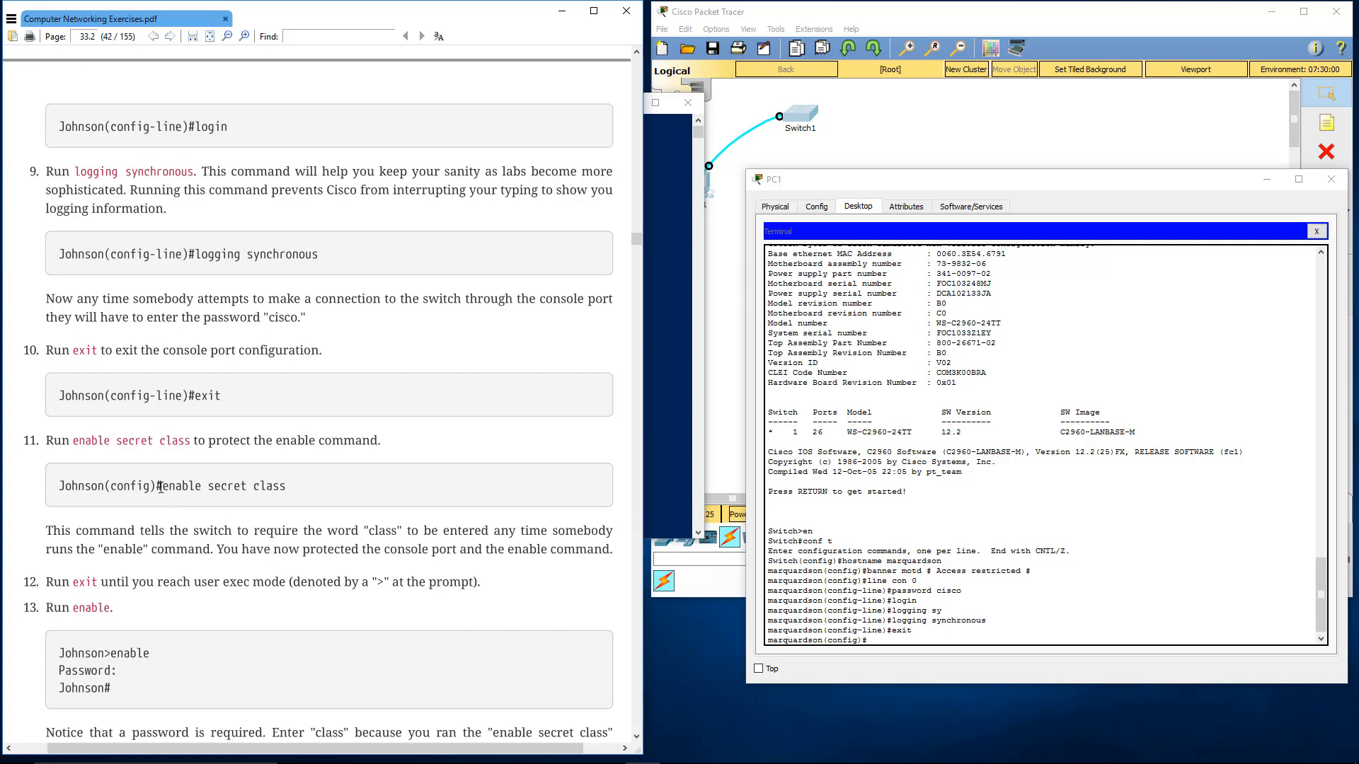
left_click_drag(168, 487, 196, 487)
left_click(196, 487)
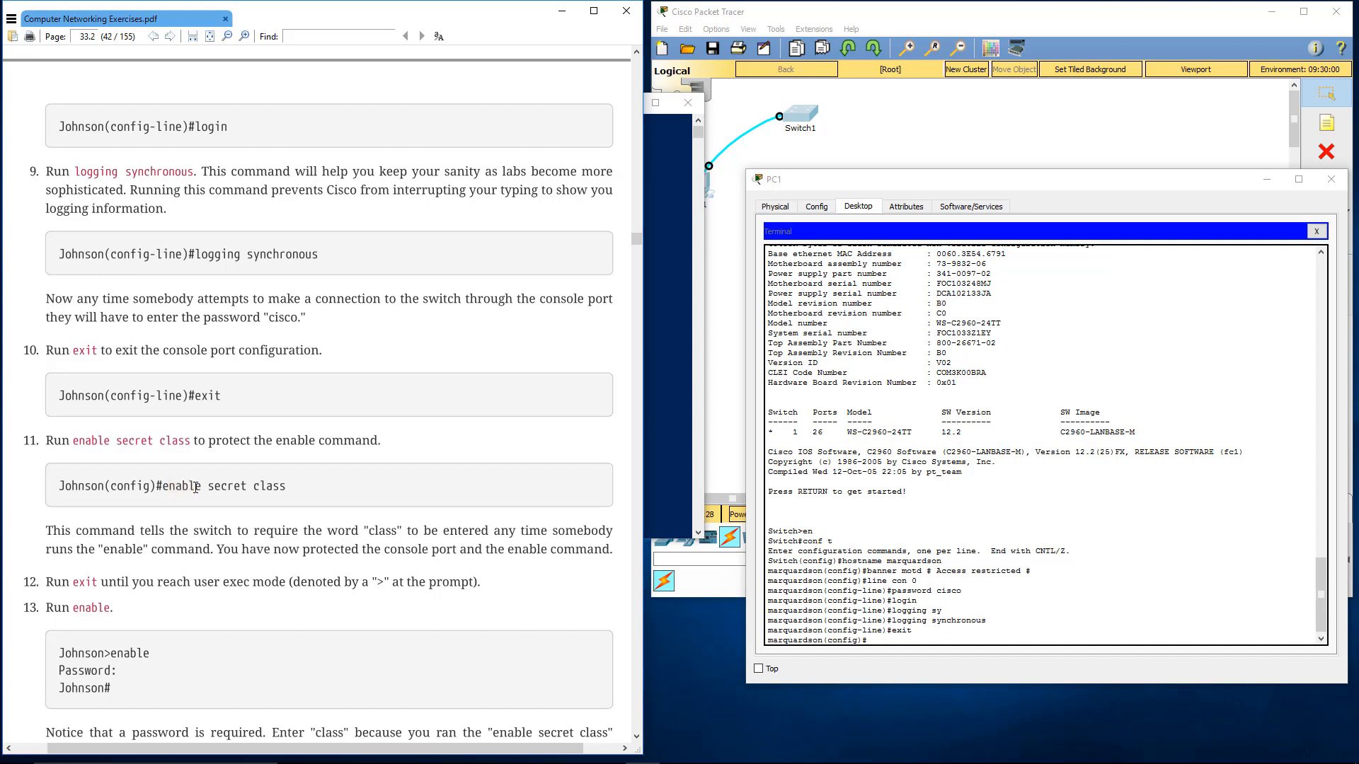
double_click(269, 486)
left_click(269, 487)
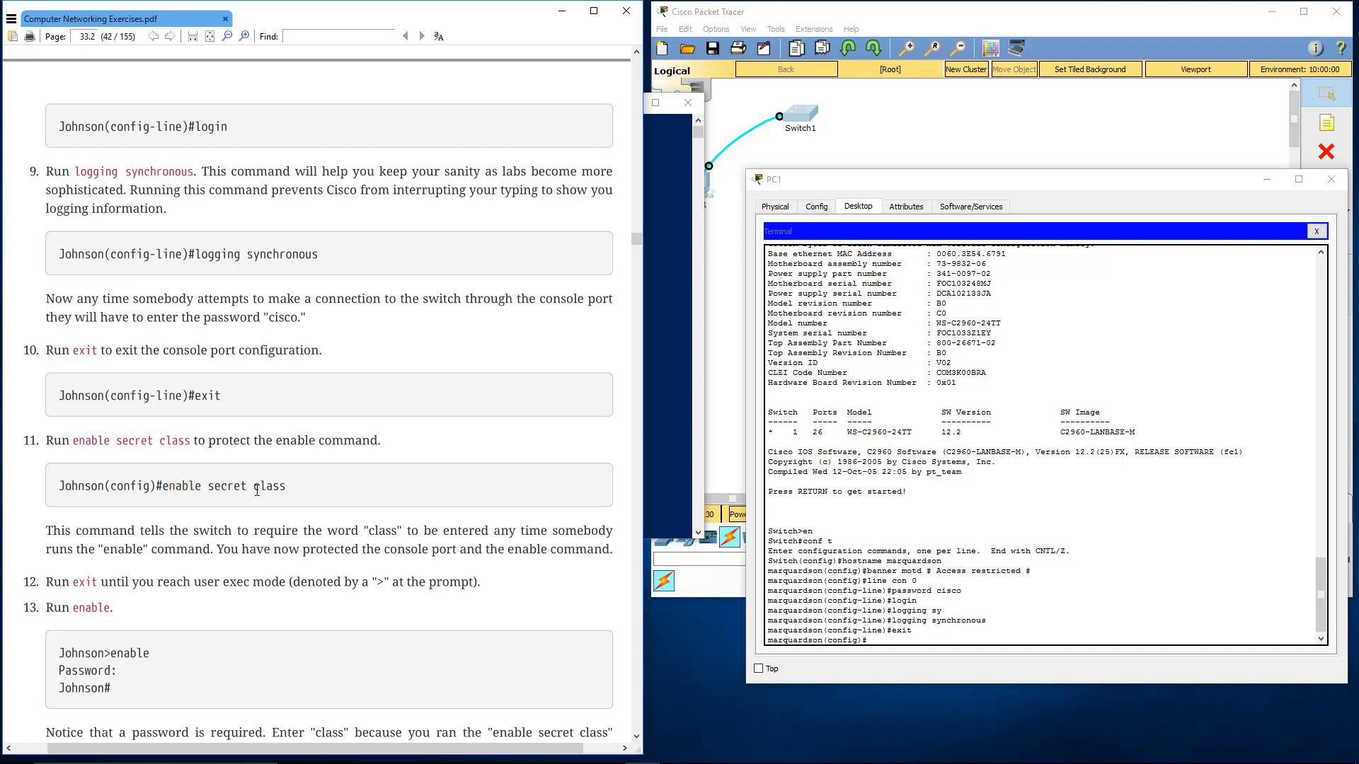
left_click(922, 644)
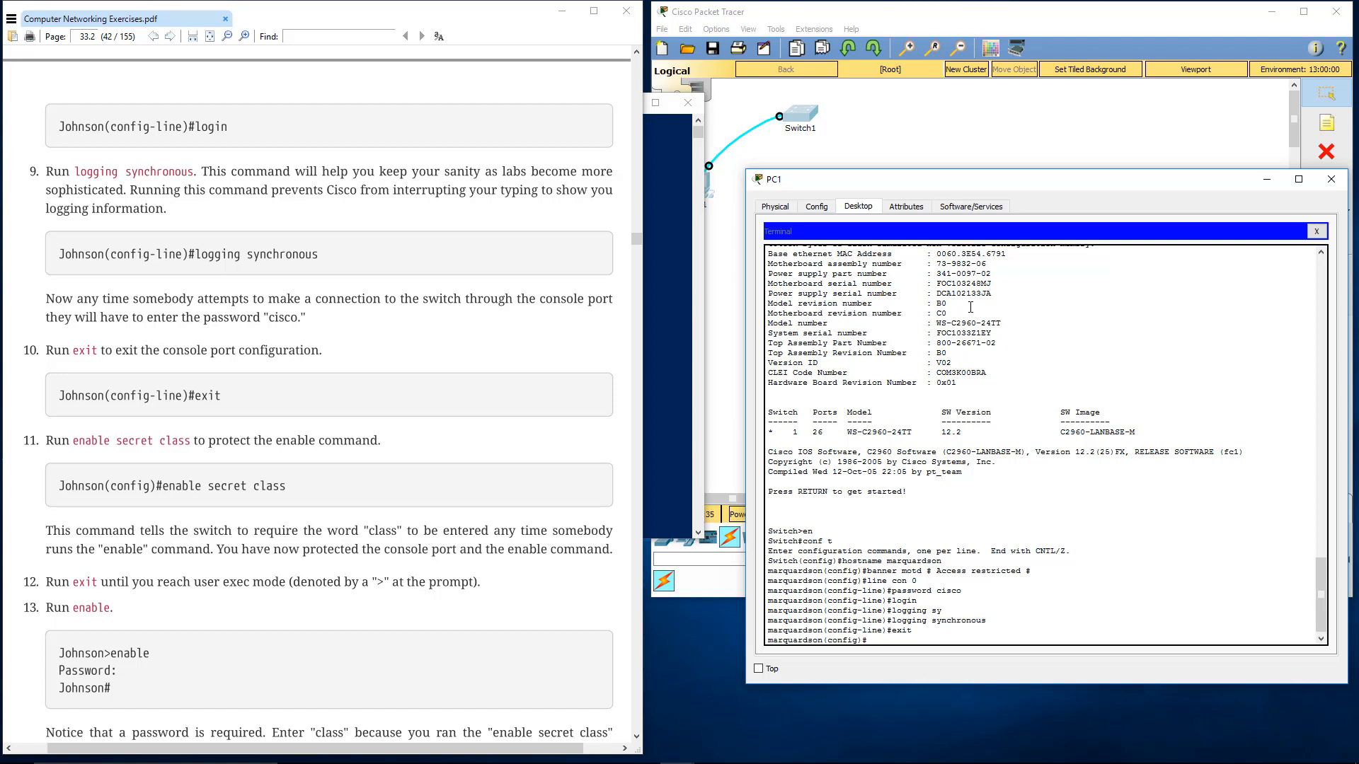
type("able secret class")
key("Return")
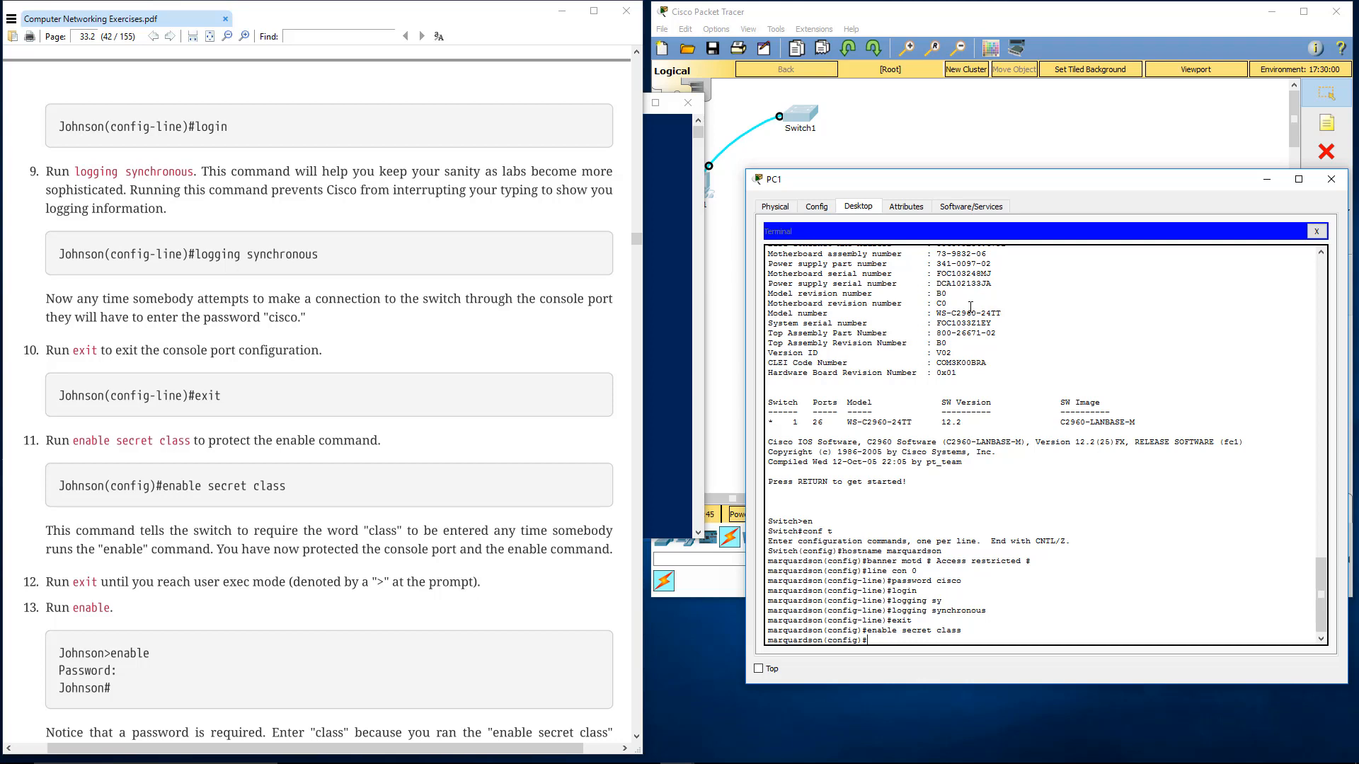
Run exit twice to leave configuration and privileged modes, and start a new console session up to its login prompt
scroll(478, 504, "down", 1)
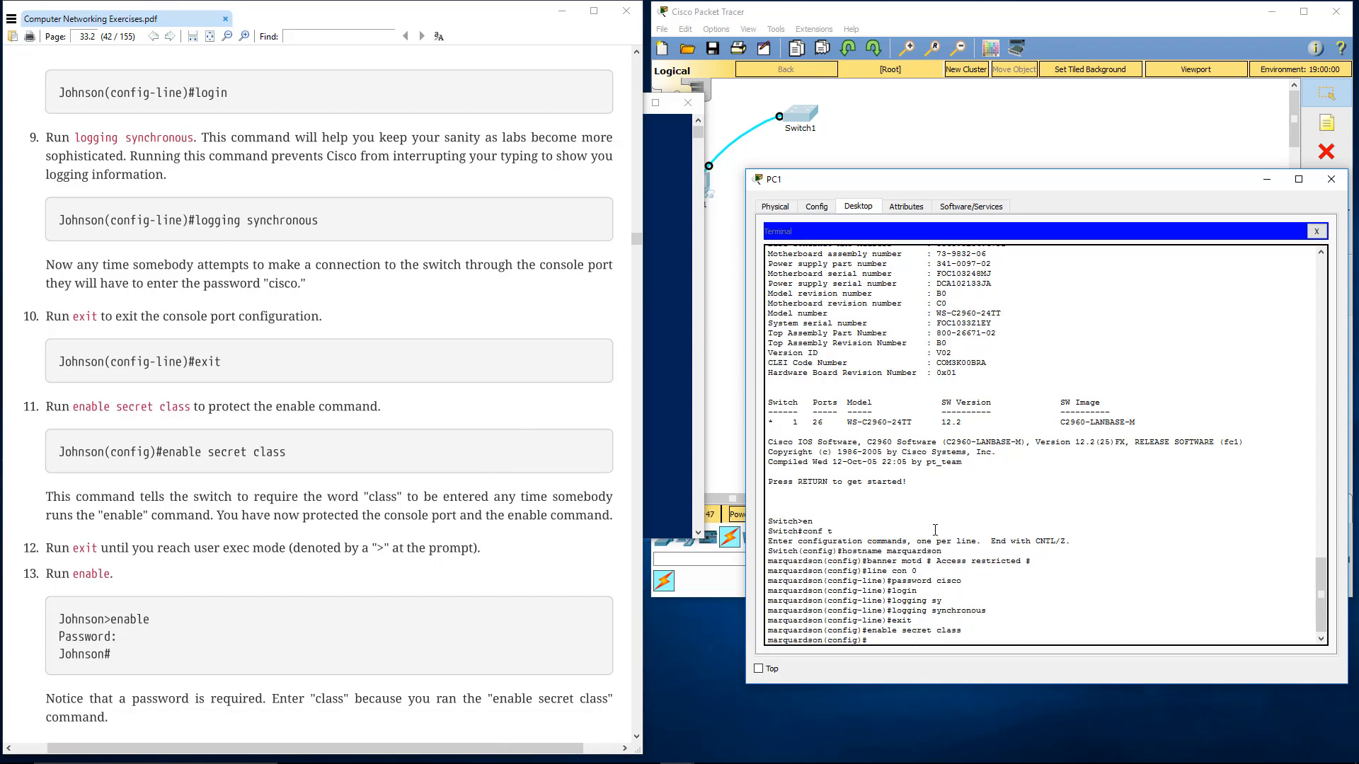
scroll(966, 530, "down", 1)
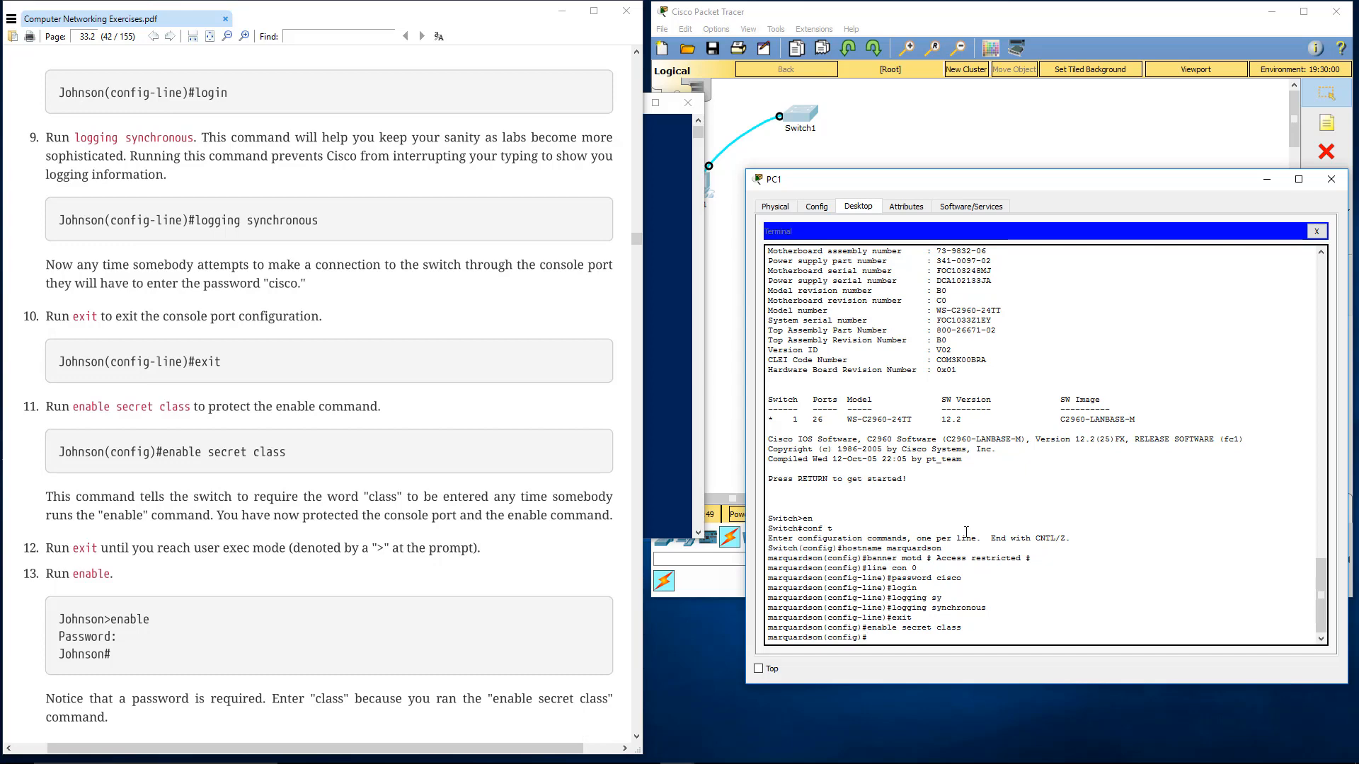
type("exit")
key("Return")
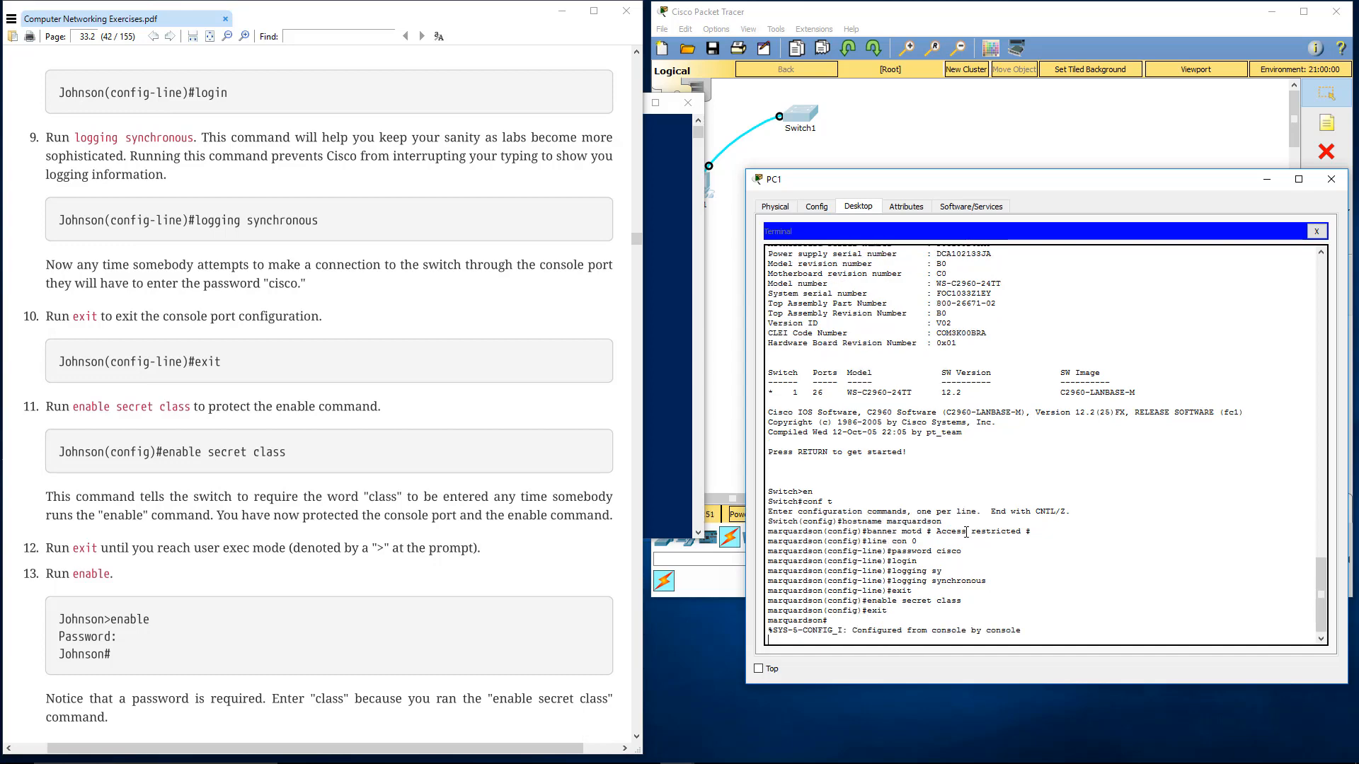
type("exit")
key("Return")
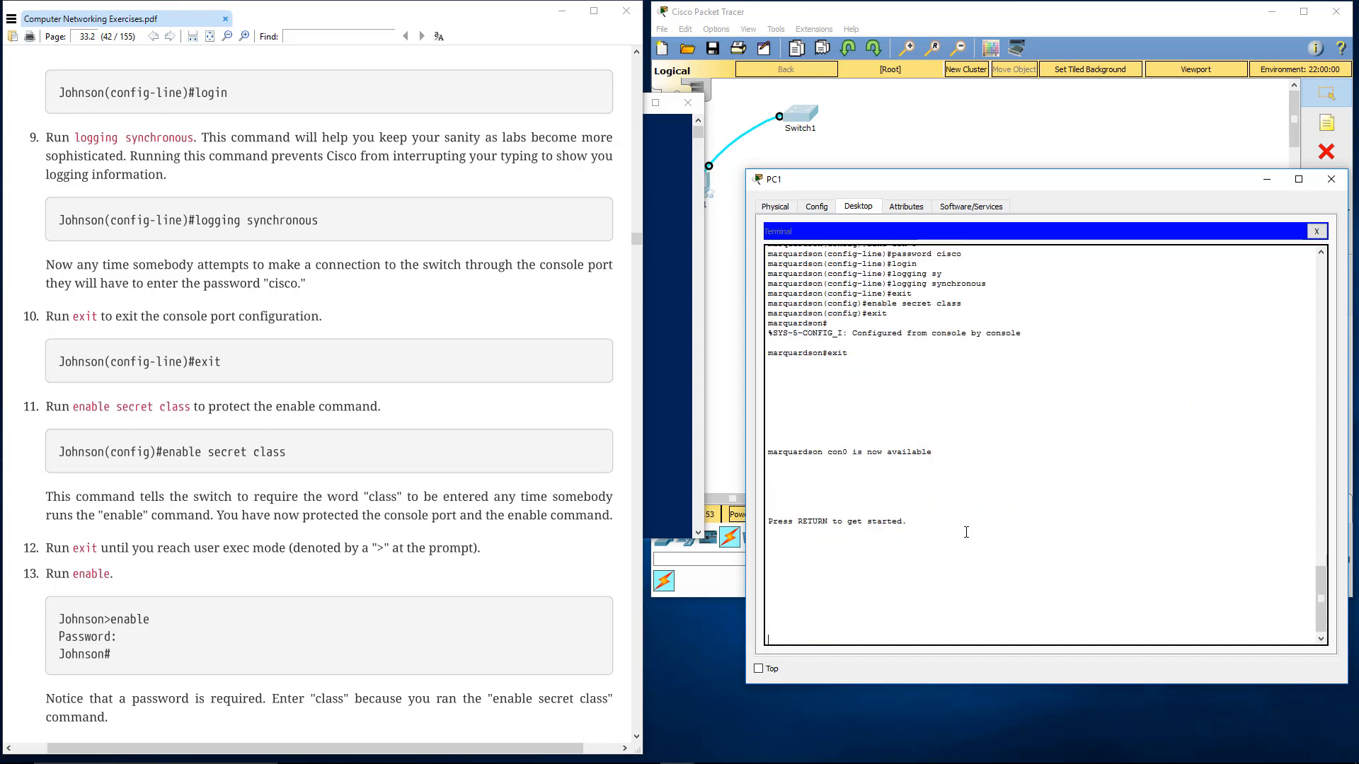
key("Return")
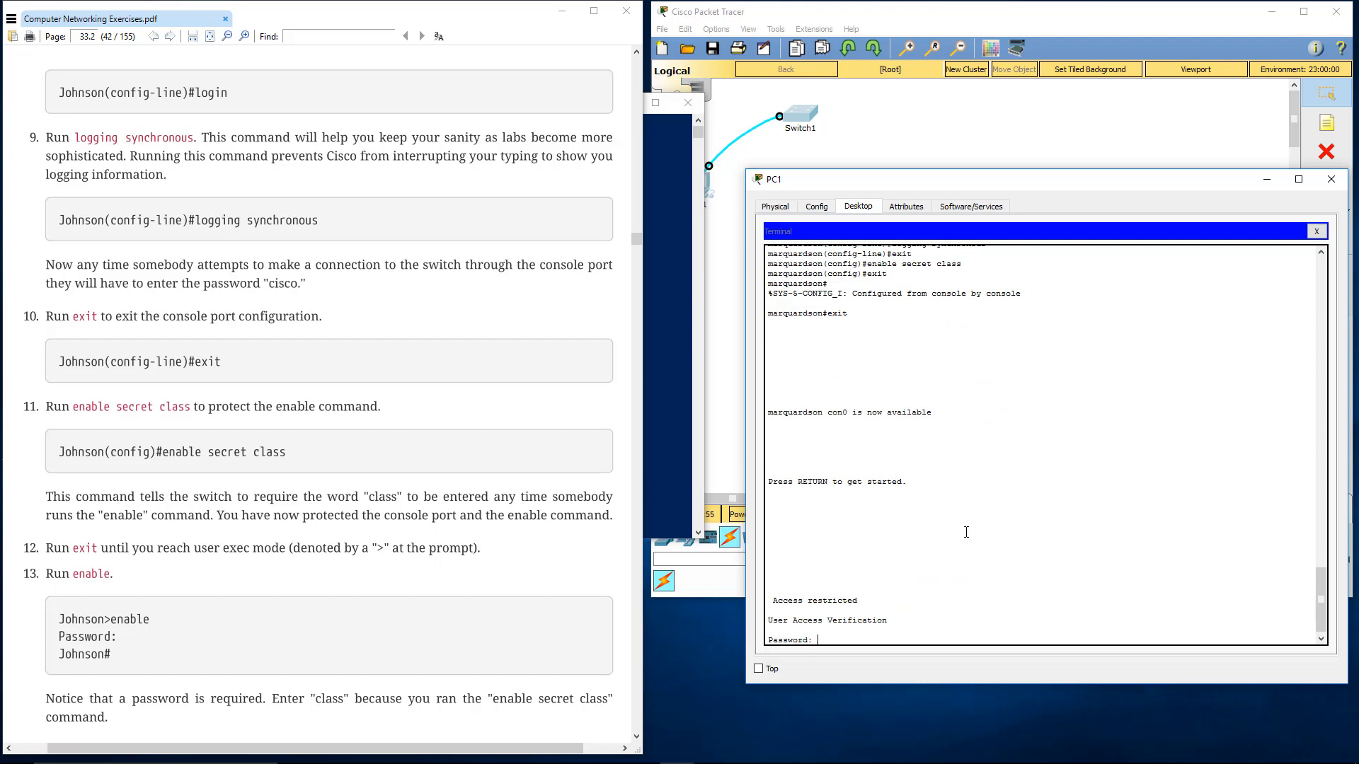
Close PC1's window and reopen its terminal with the default port settings, returning to the switch's password prompt
left_click(1328, 181)
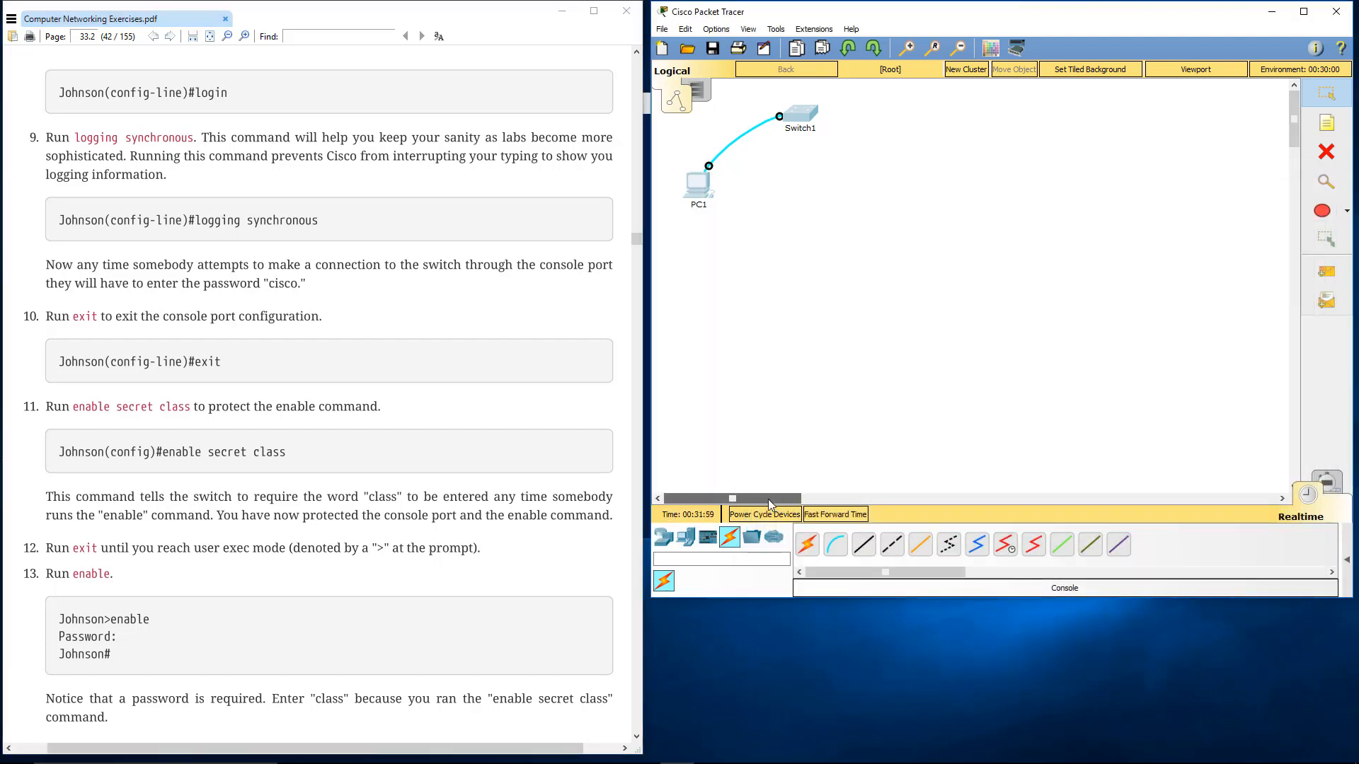
left_click(699, 186)
left_click_drag(763, 156, 960, 154)
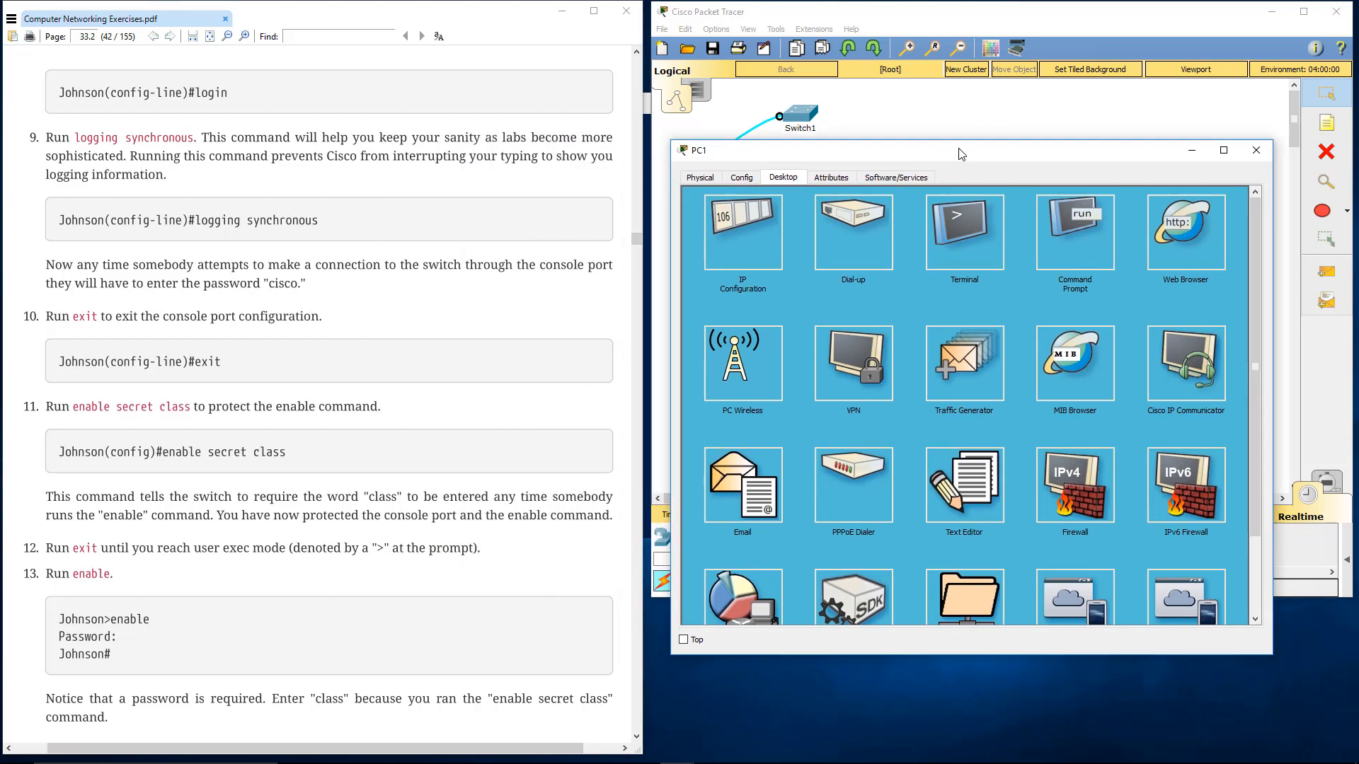
left_click(970, 236)
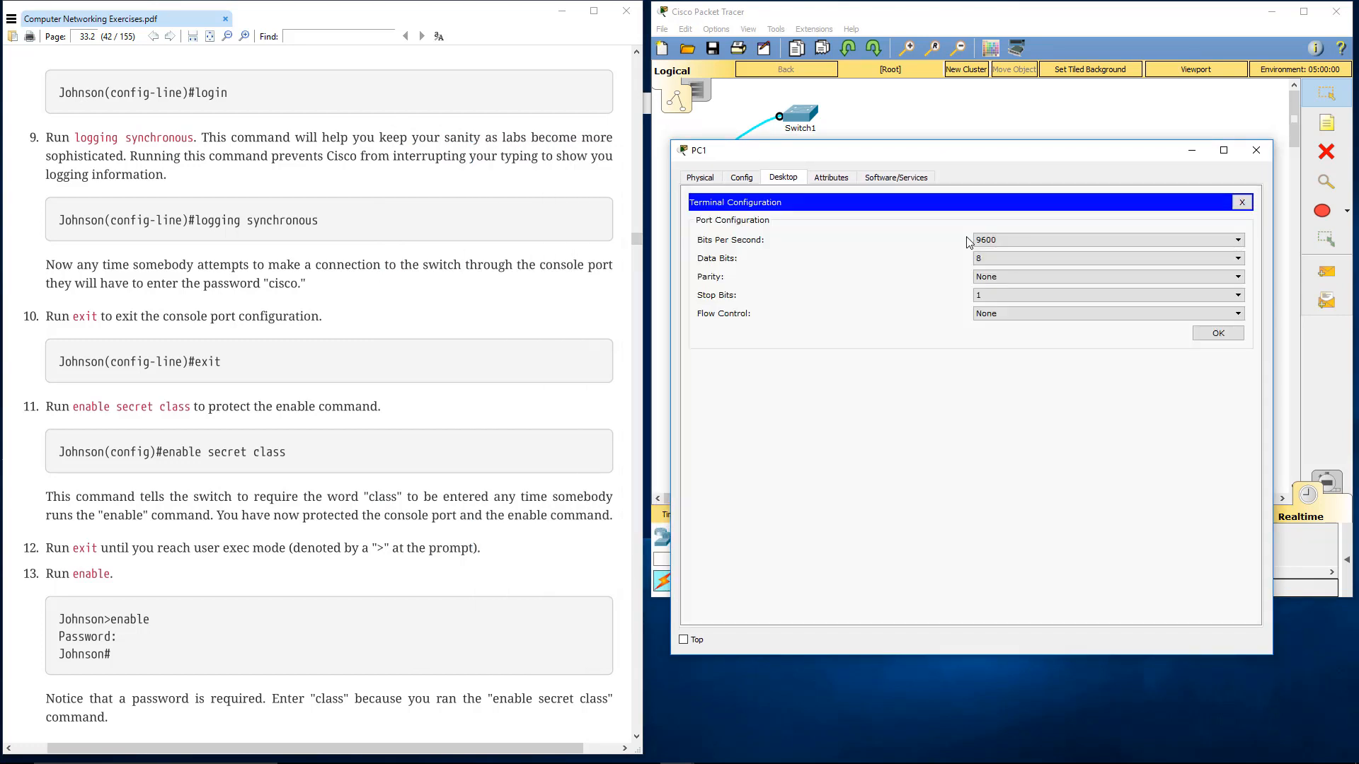
left_click(1218, 333)
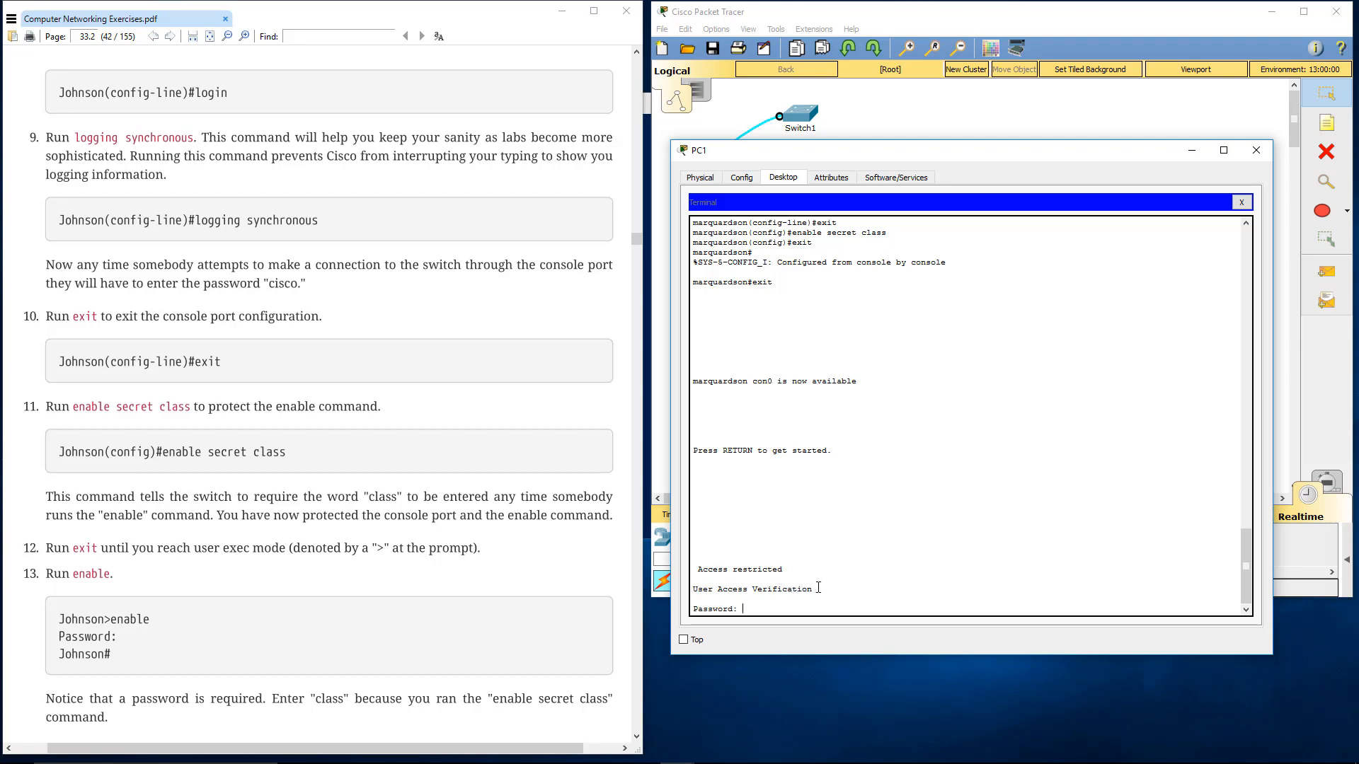
key("Return")
key("Return")
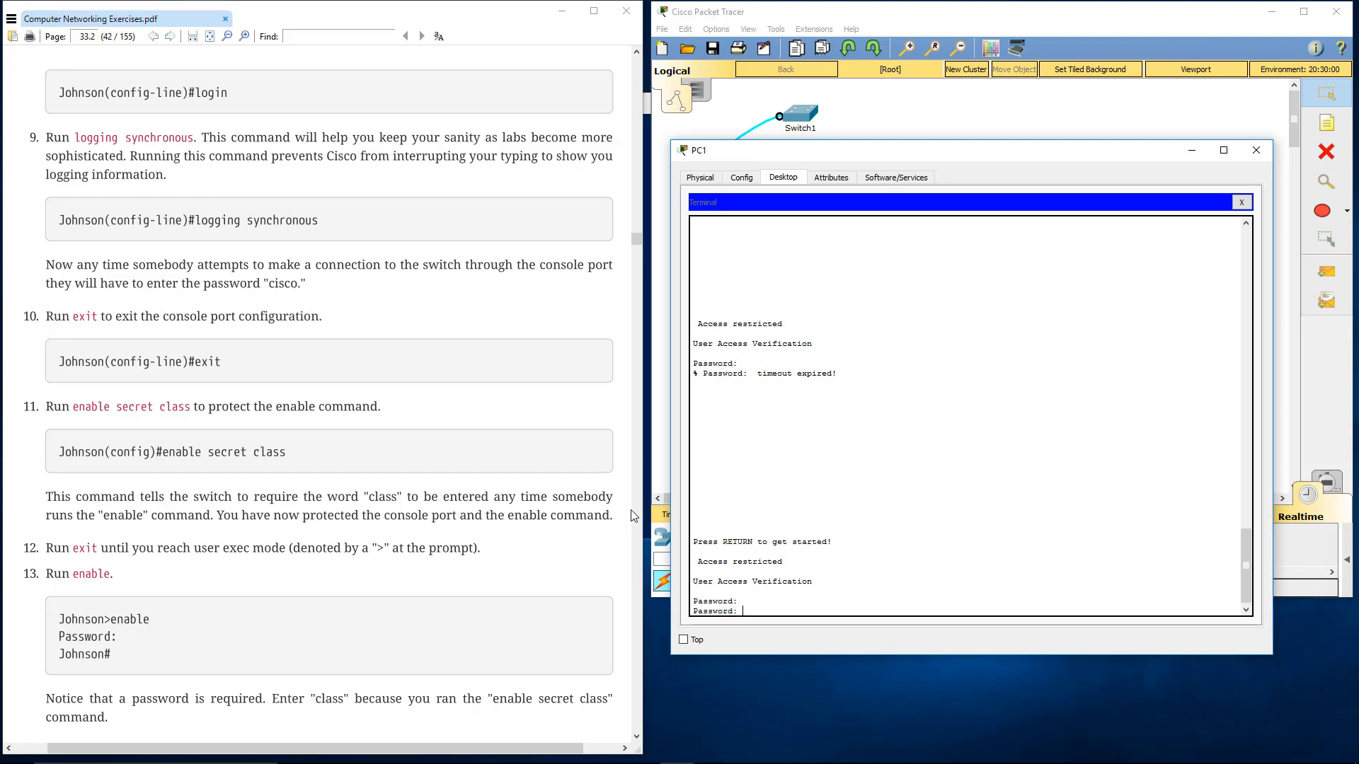
Look up the console password in step 7 of the lab, restart the timed-out console session, and log in with that console password
scroll(603, 498, "up", 1)
scroll(604, 498, "up", 2)
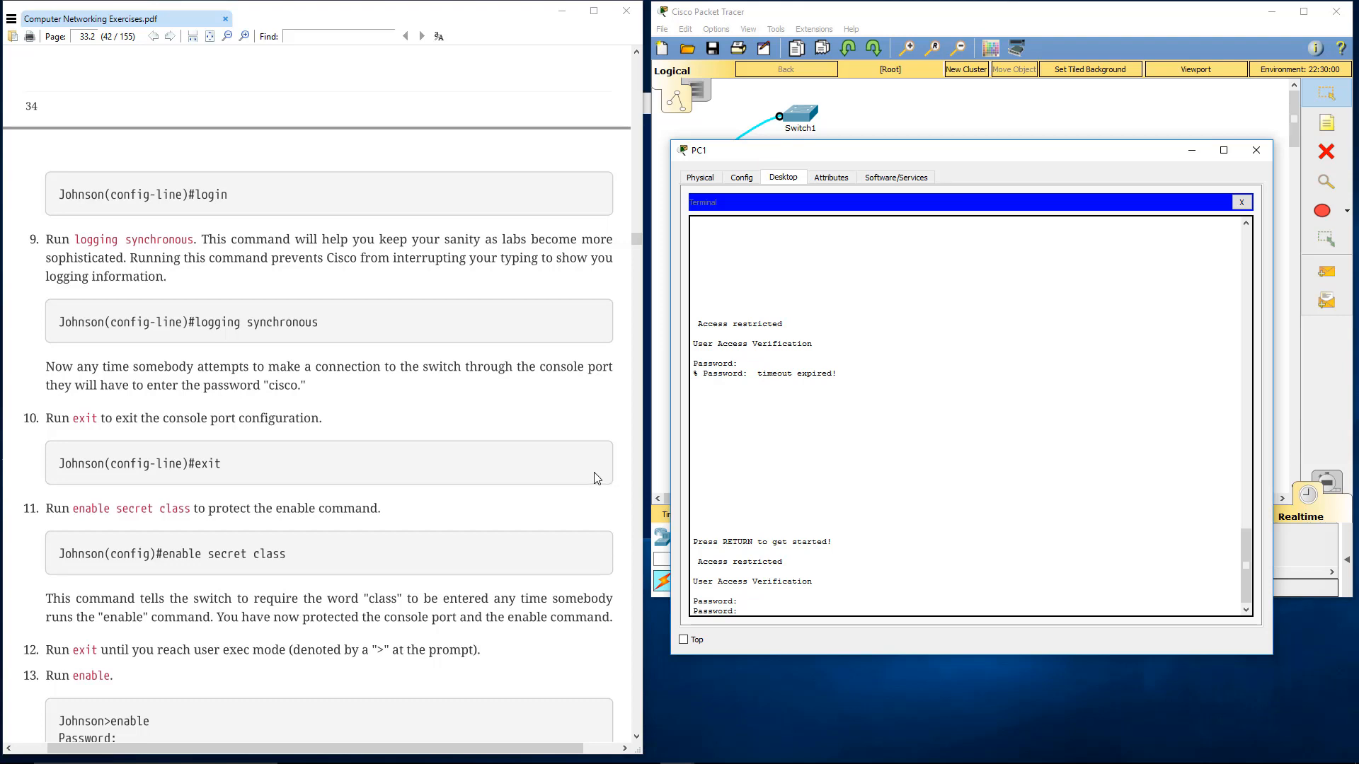
scroll(596, 478, "up", 5)
scroll(597, 479, "down", 3)
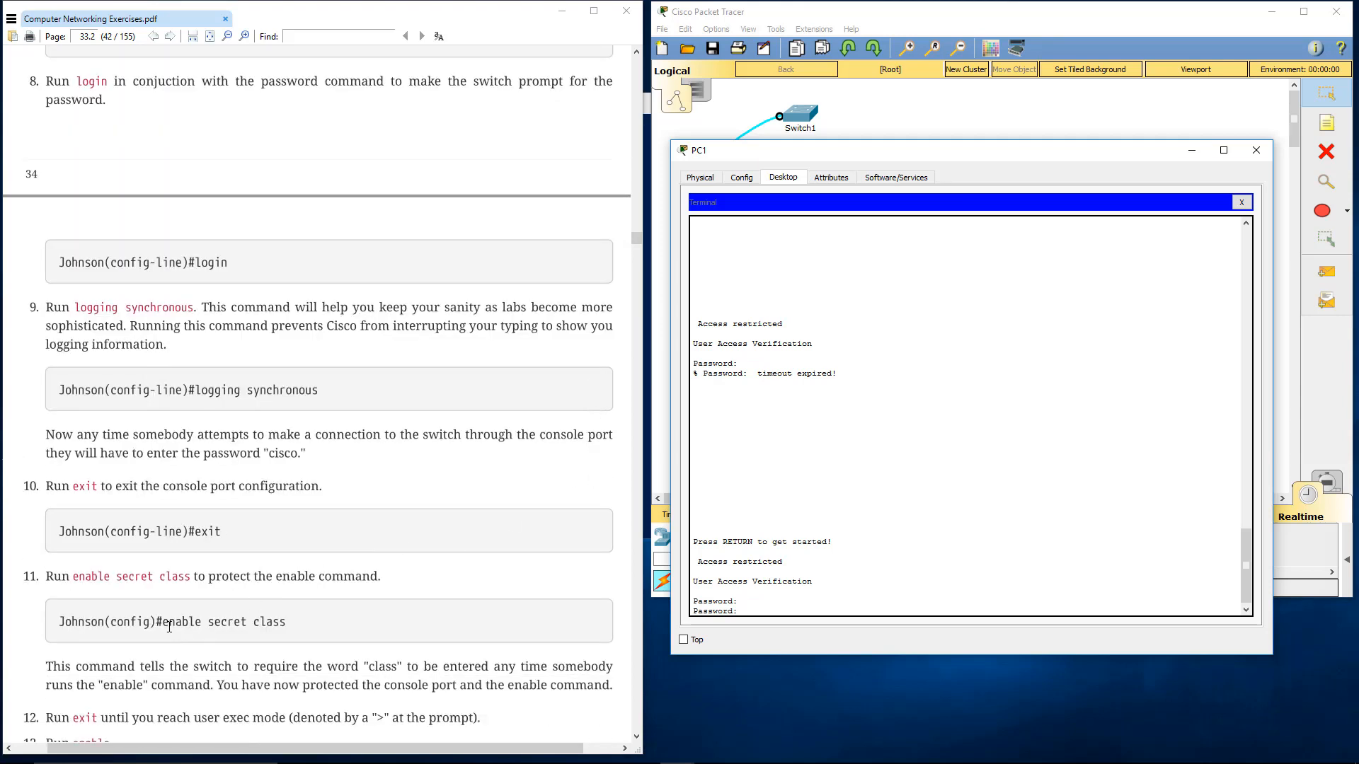
scroll(270, 580, "up", 1)
scroll(271, 580, "up", 4)
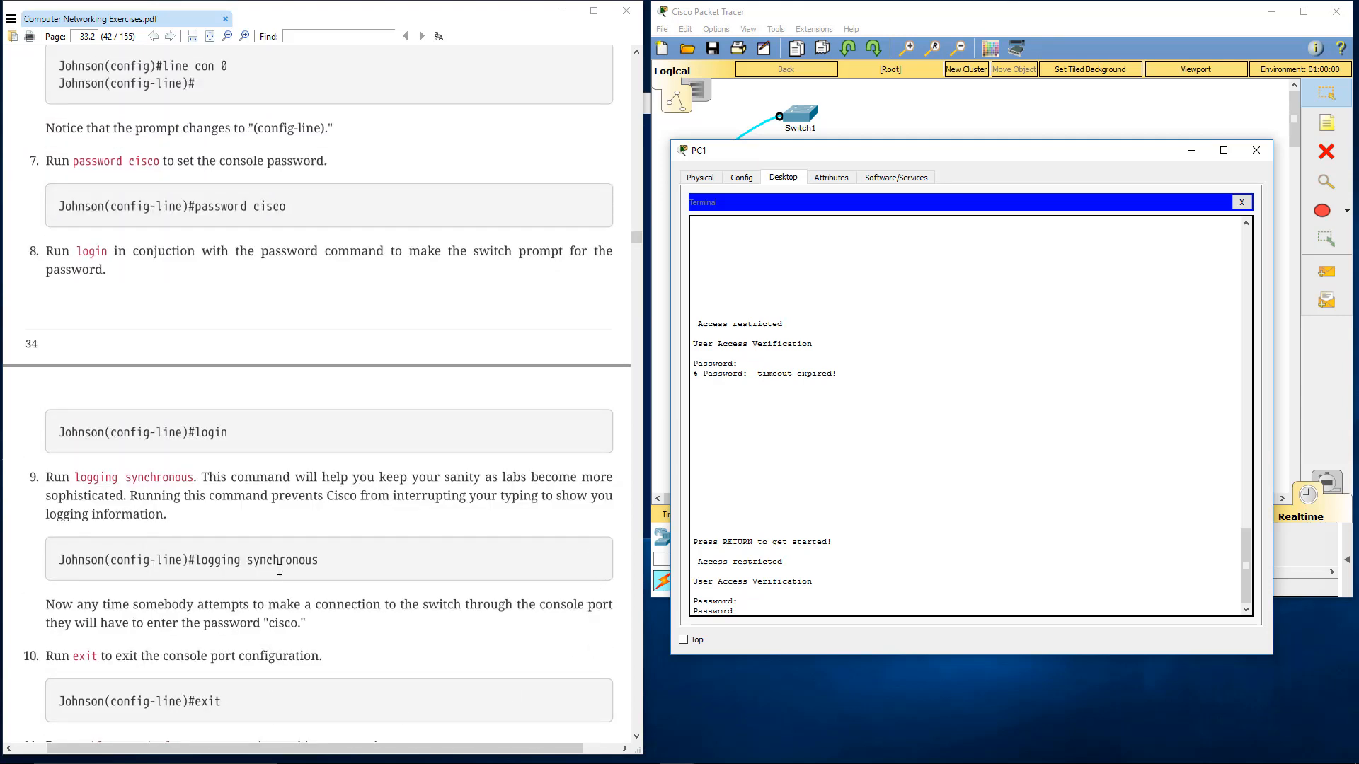
scroll(279, 569, "up", 2)
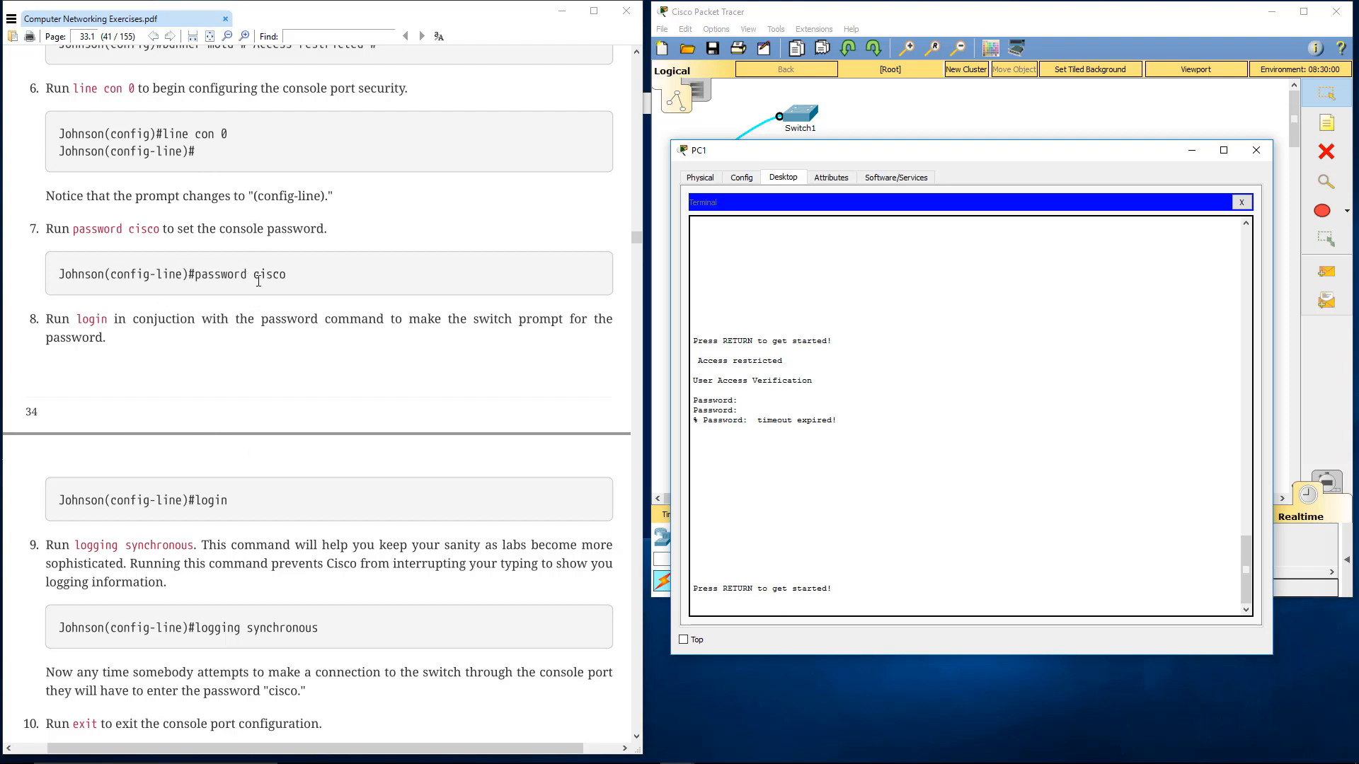
key("Return")
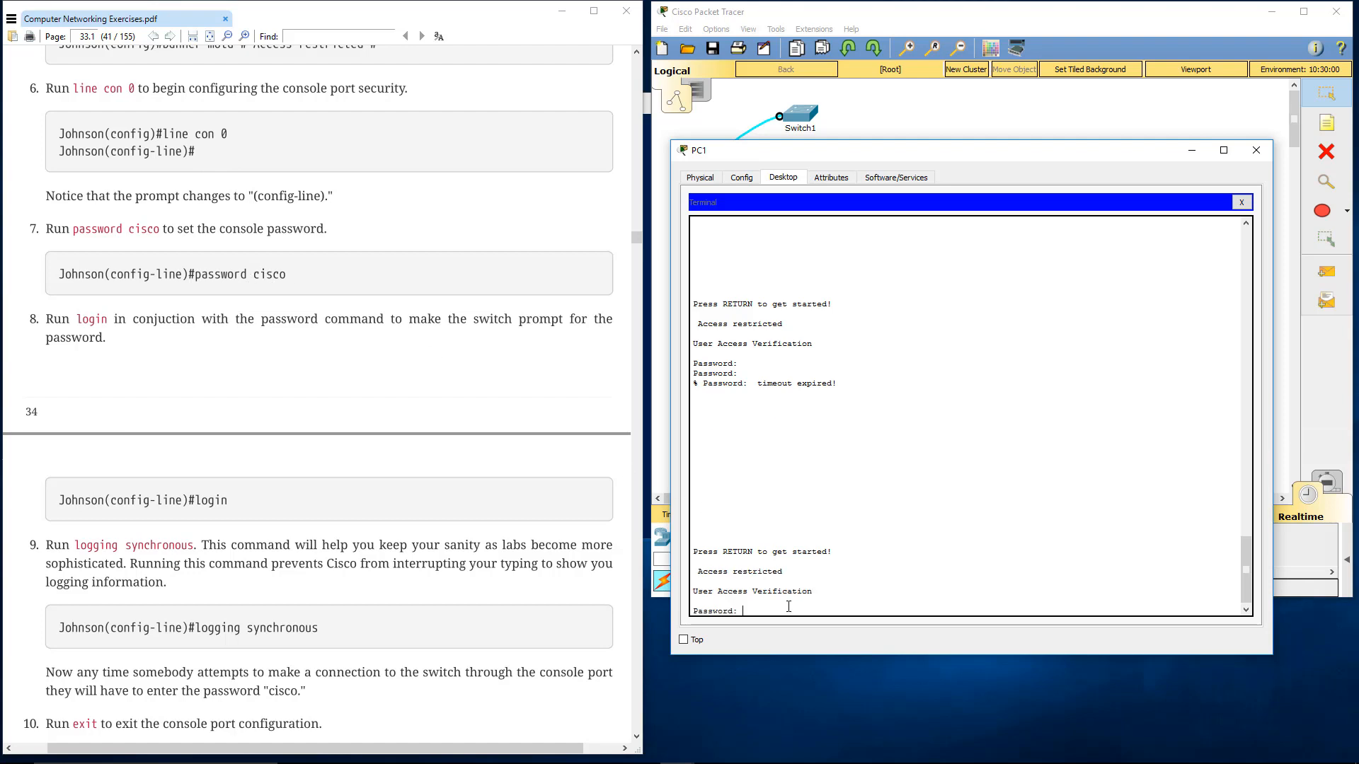
key("Return")
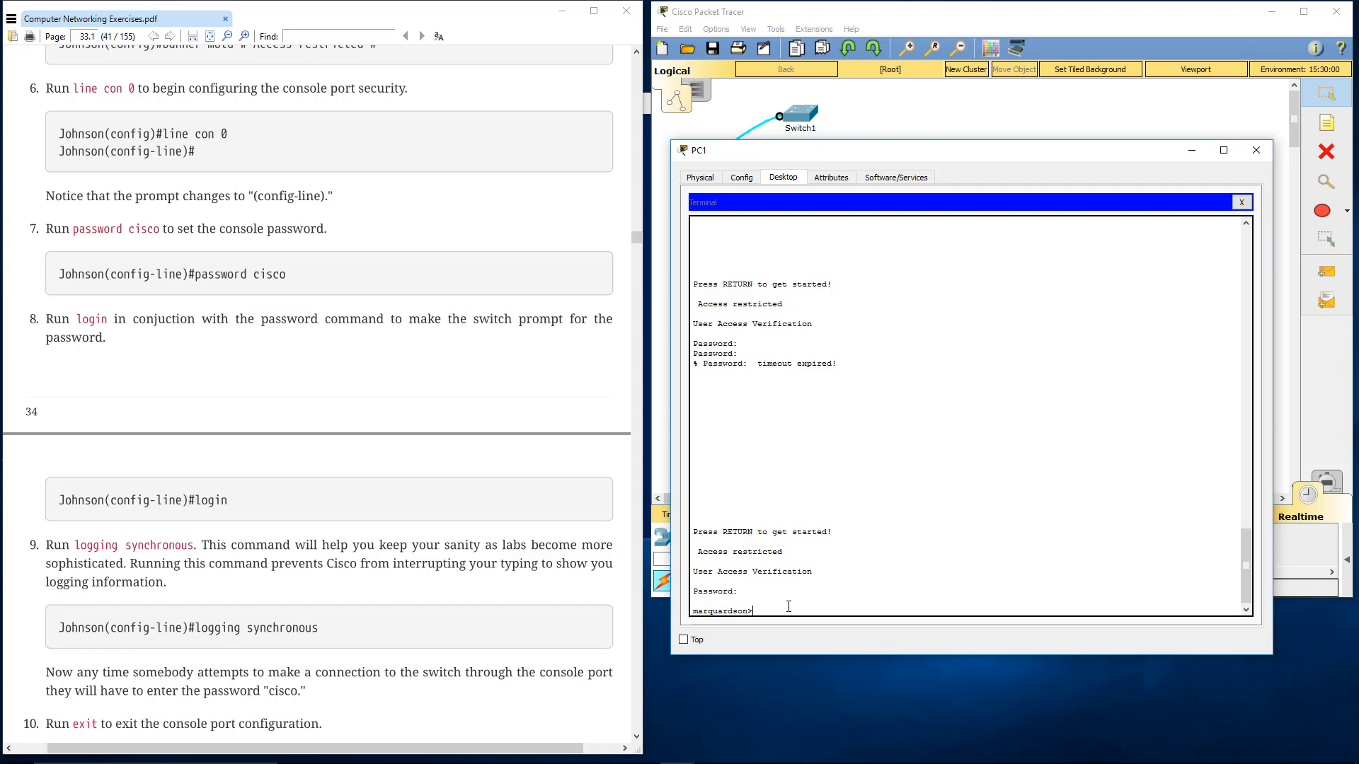
Run enable from the user exec prompt, as directed in step 13 of the lab
scroll(361, 640, "down", 5)
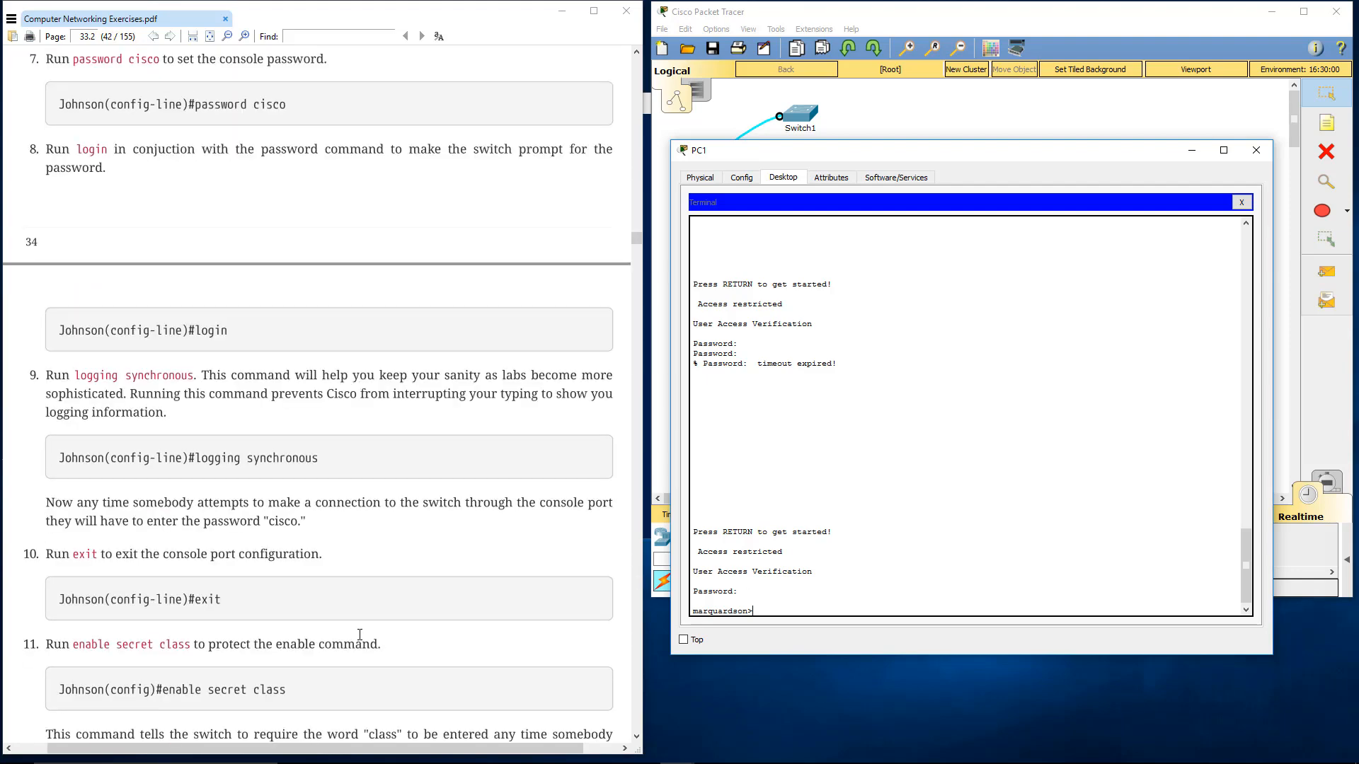
scroll(361, 640, "down", 1)
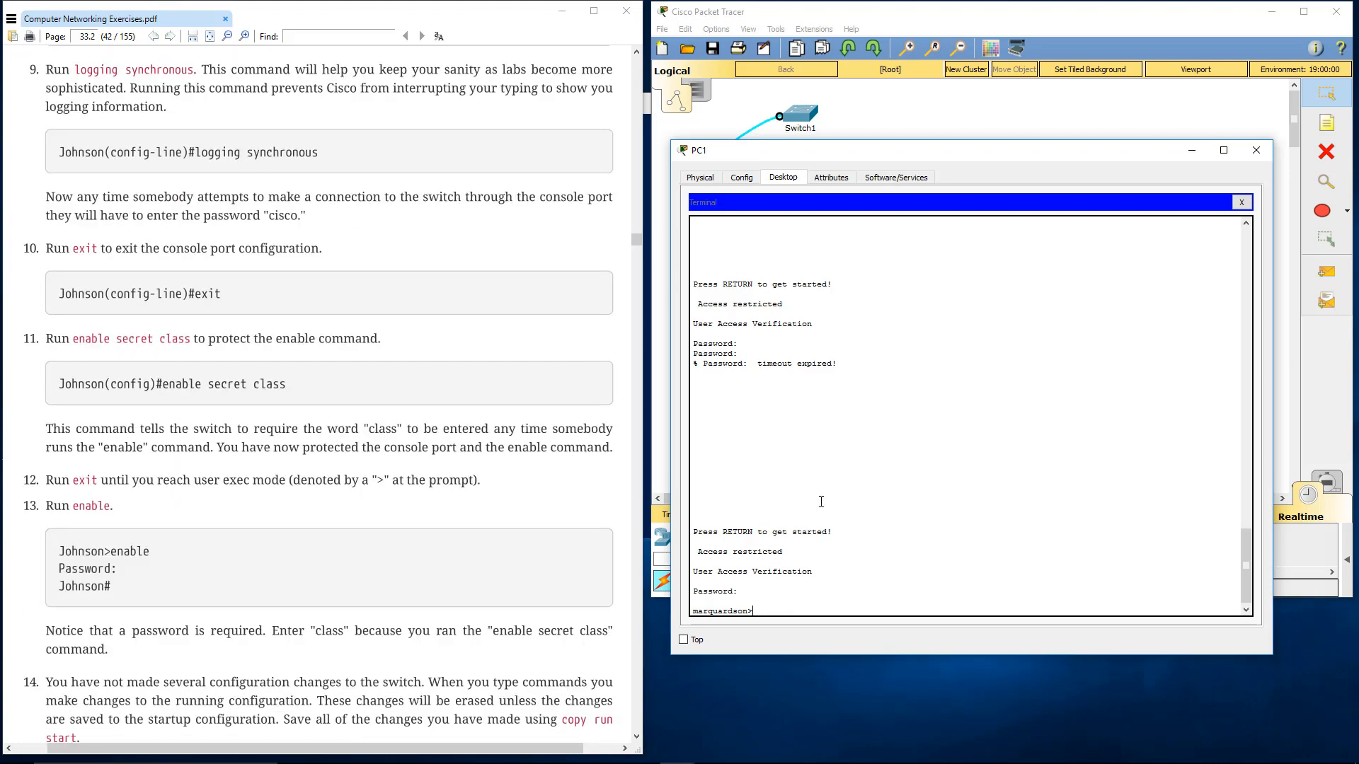
type("enable")
key("Return")
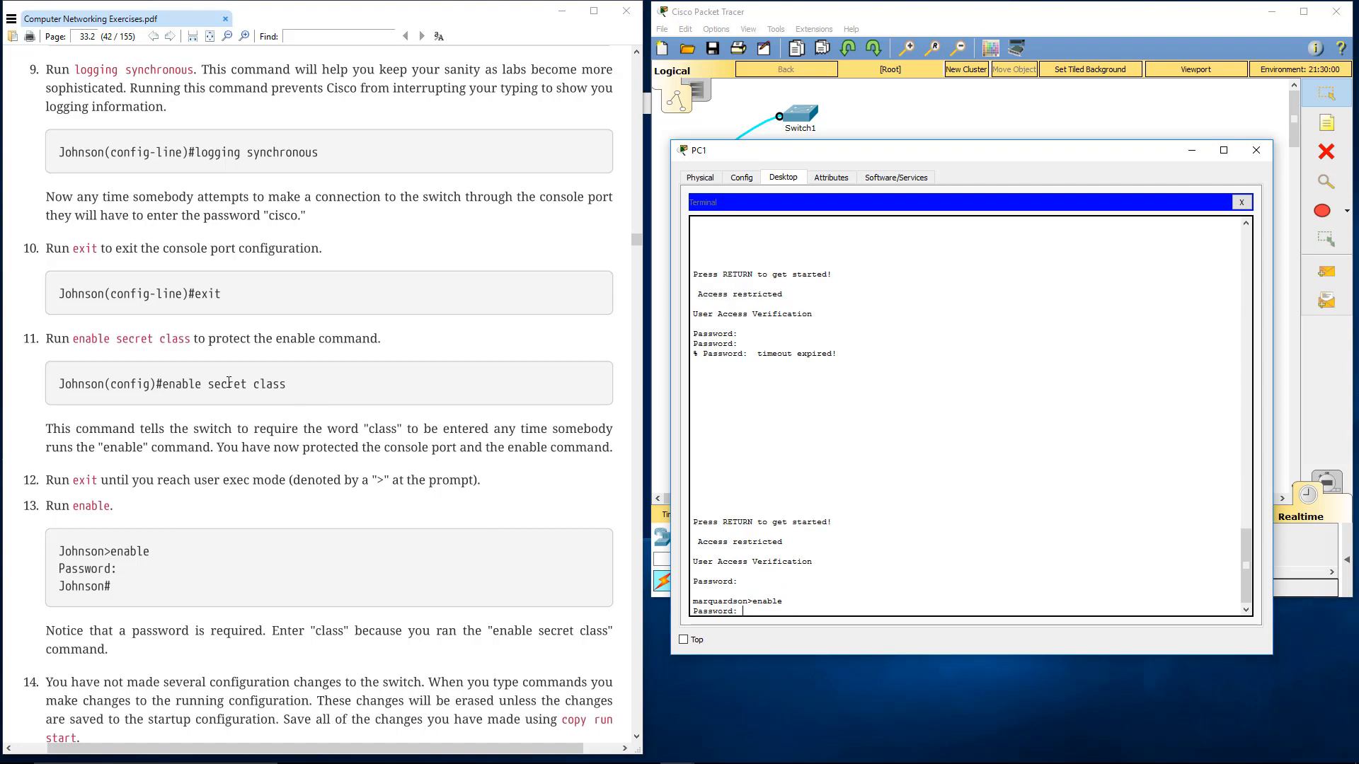
Review the enable secret command in step 11 of the lab and enter the enable secret password to reach privileged mode
left_click_drag(163, 387, 288, 385)
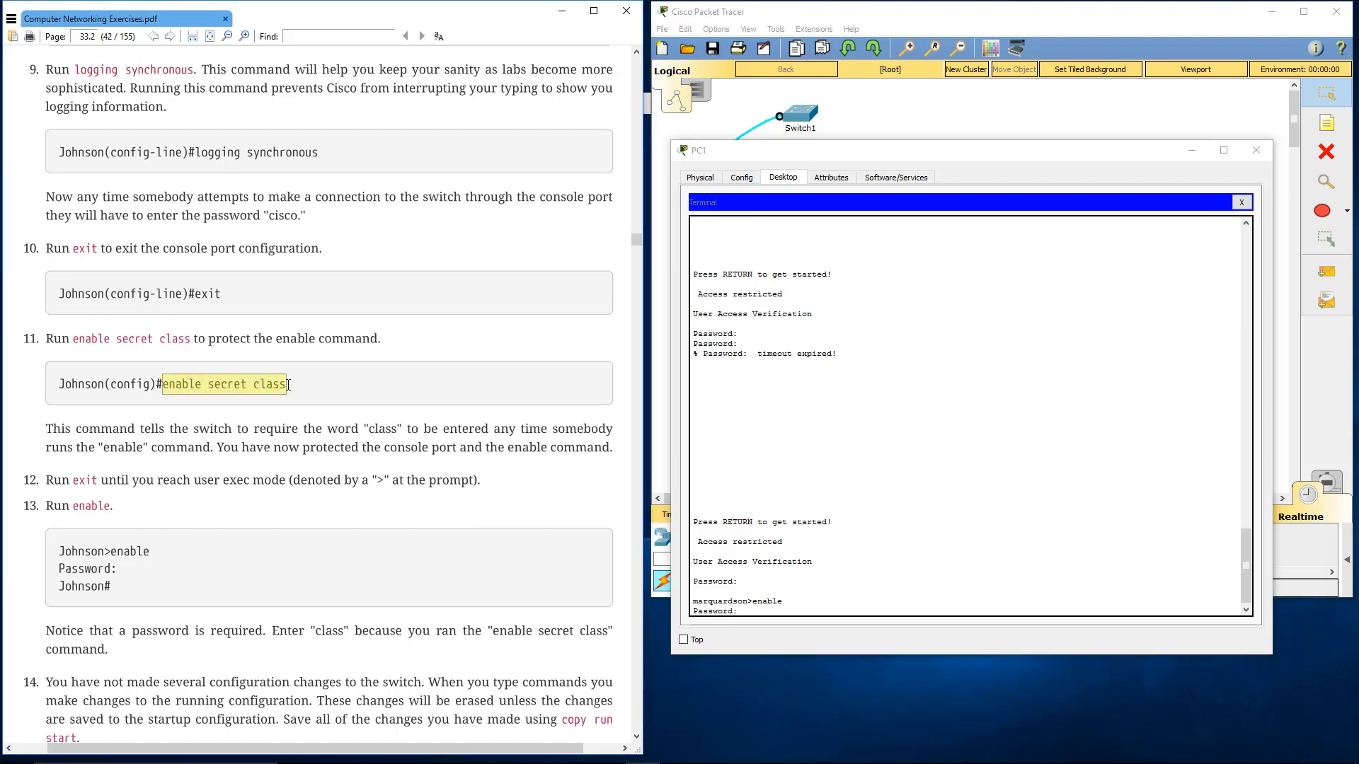
left_click(289, 386)
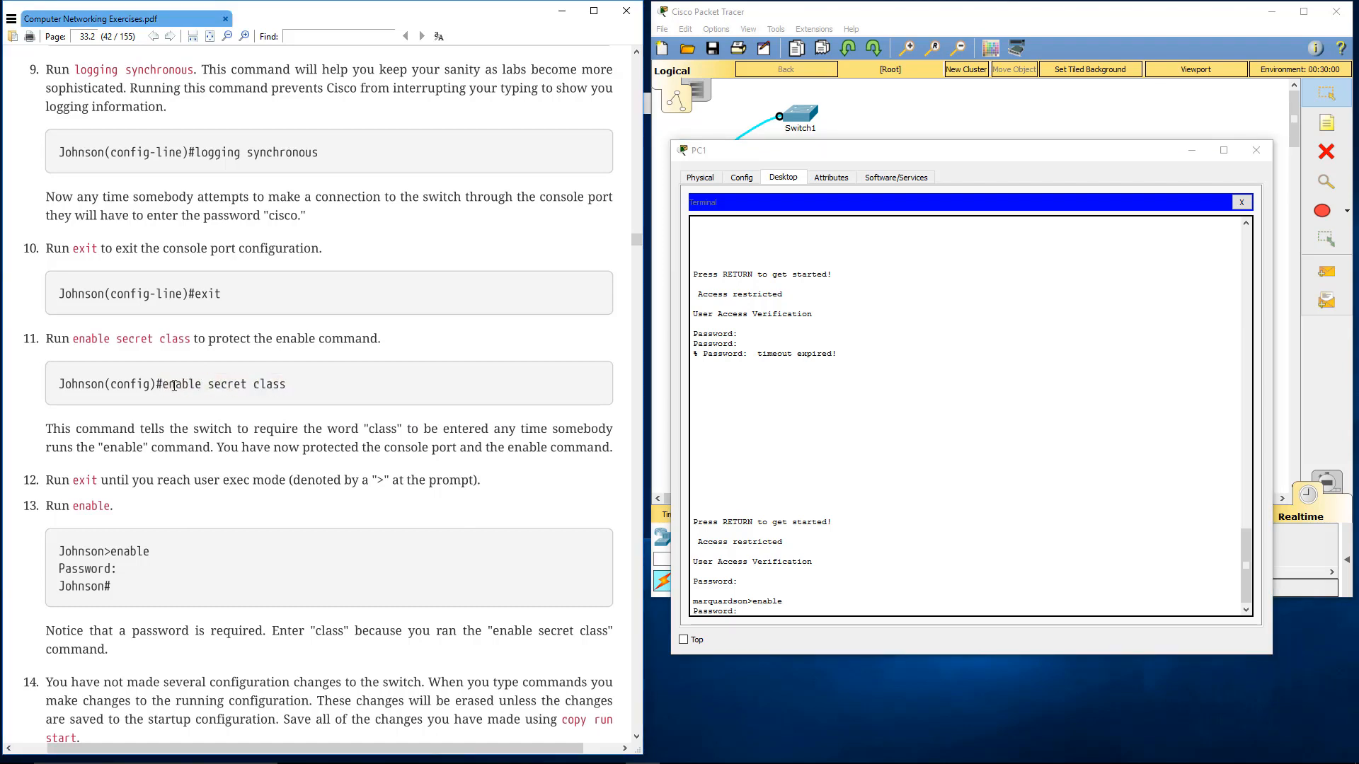
left_click_drag(162, 385, 202, 385)
left_click(221, 386)
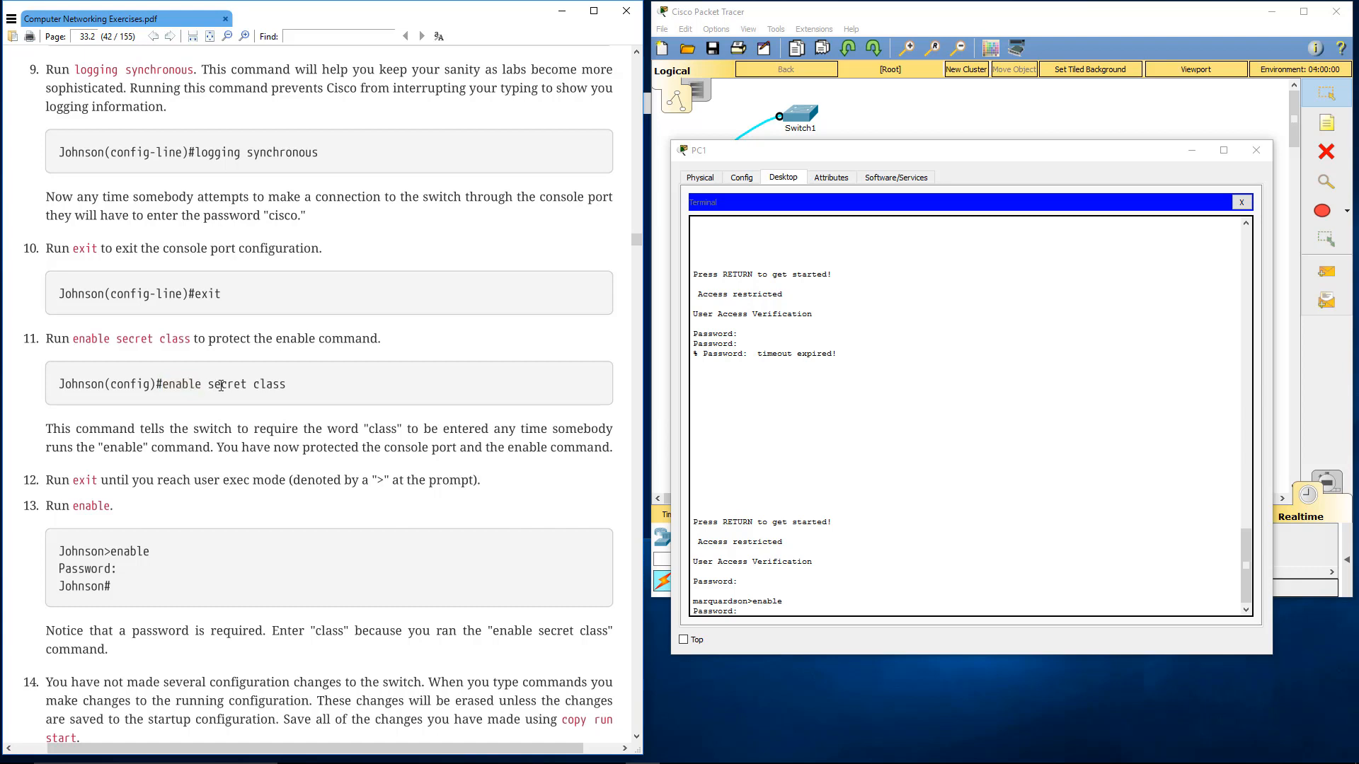
double_click(262, 382)
left_click(802, 569)
left_click(805, 582)
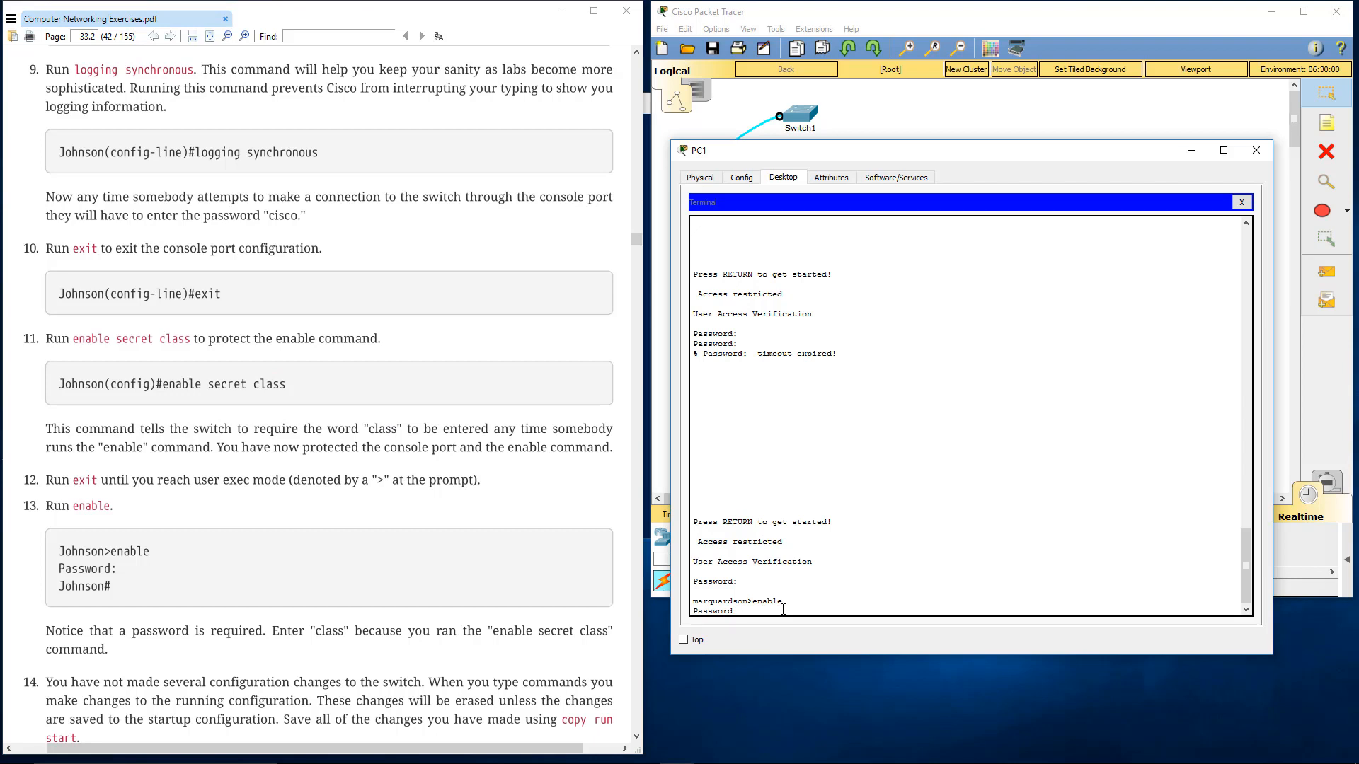
type("class")
key("Return")
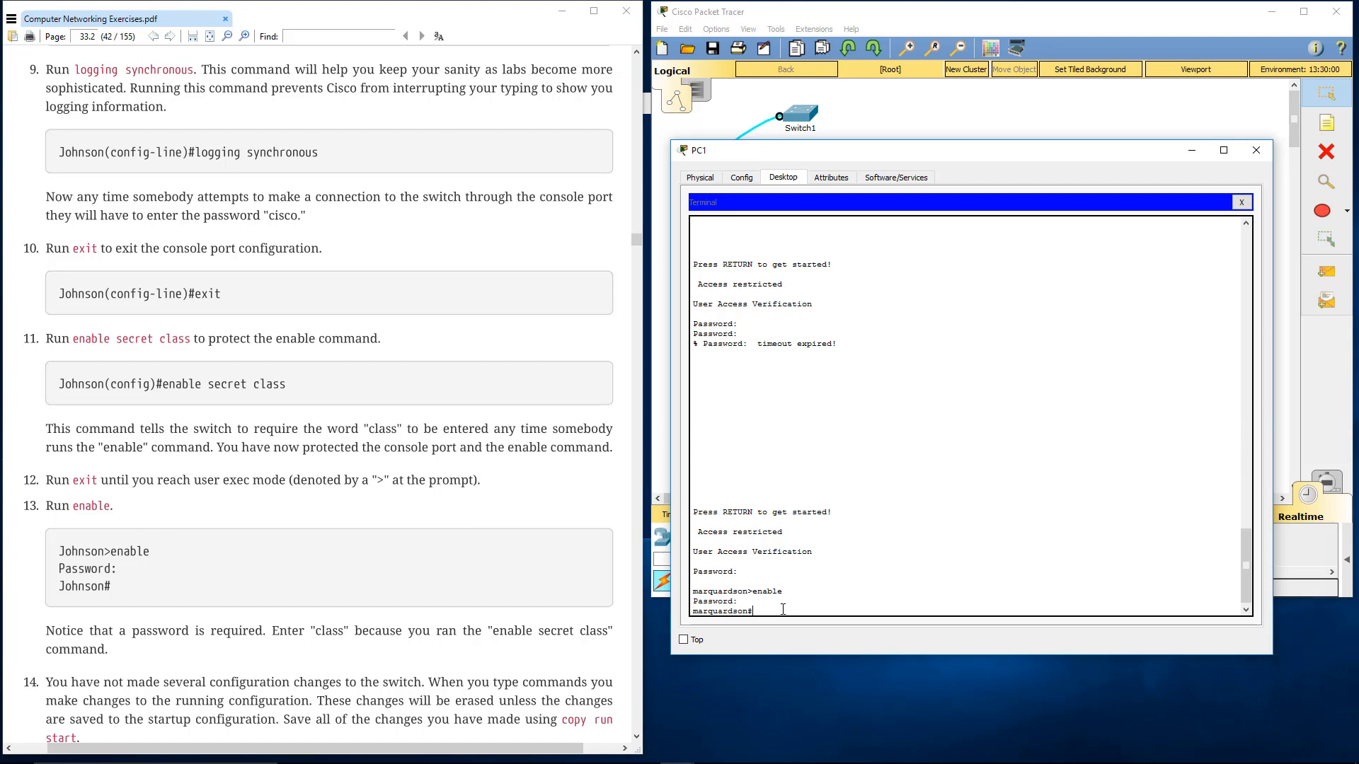
Save the running configuration with copy run start, accepting the default destination filename startup-config
scroll(333, 567, "down", 2)
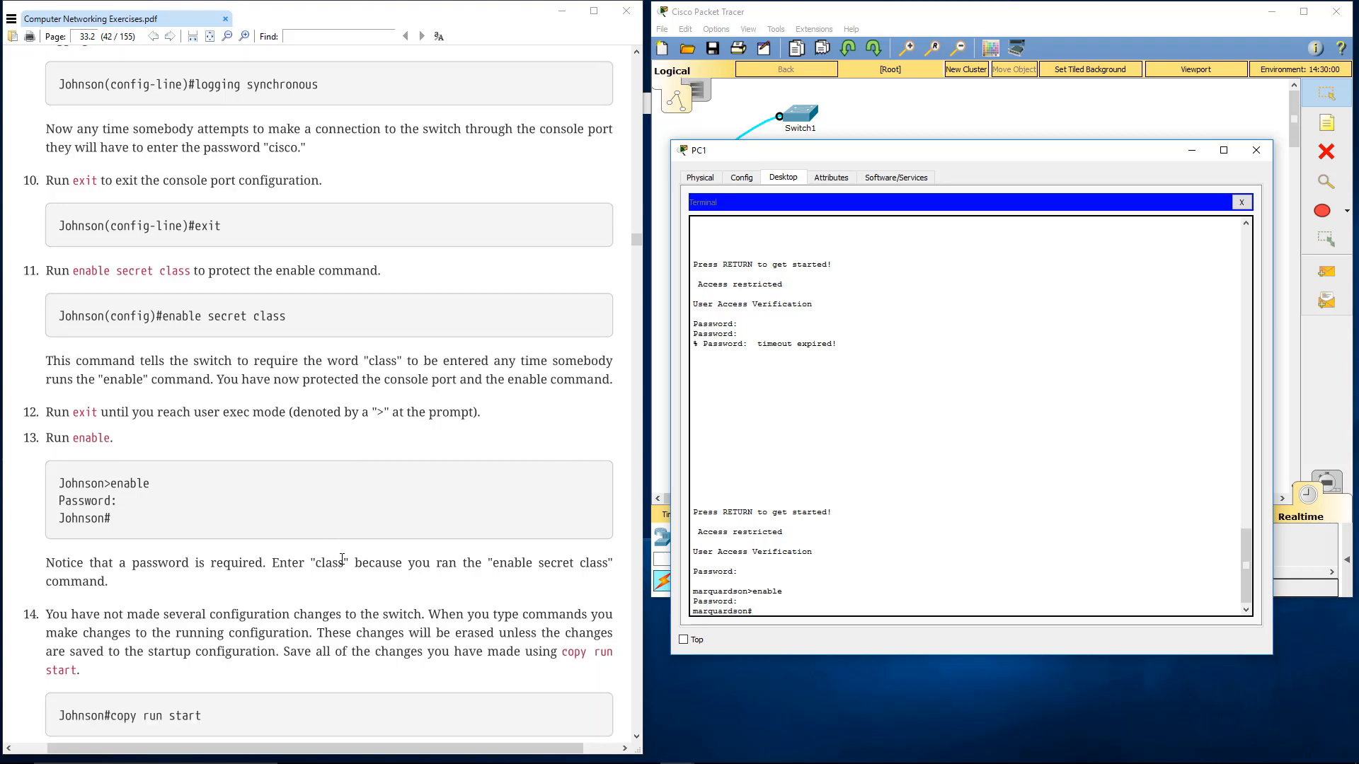
scroll(333, 553, "down", 4)
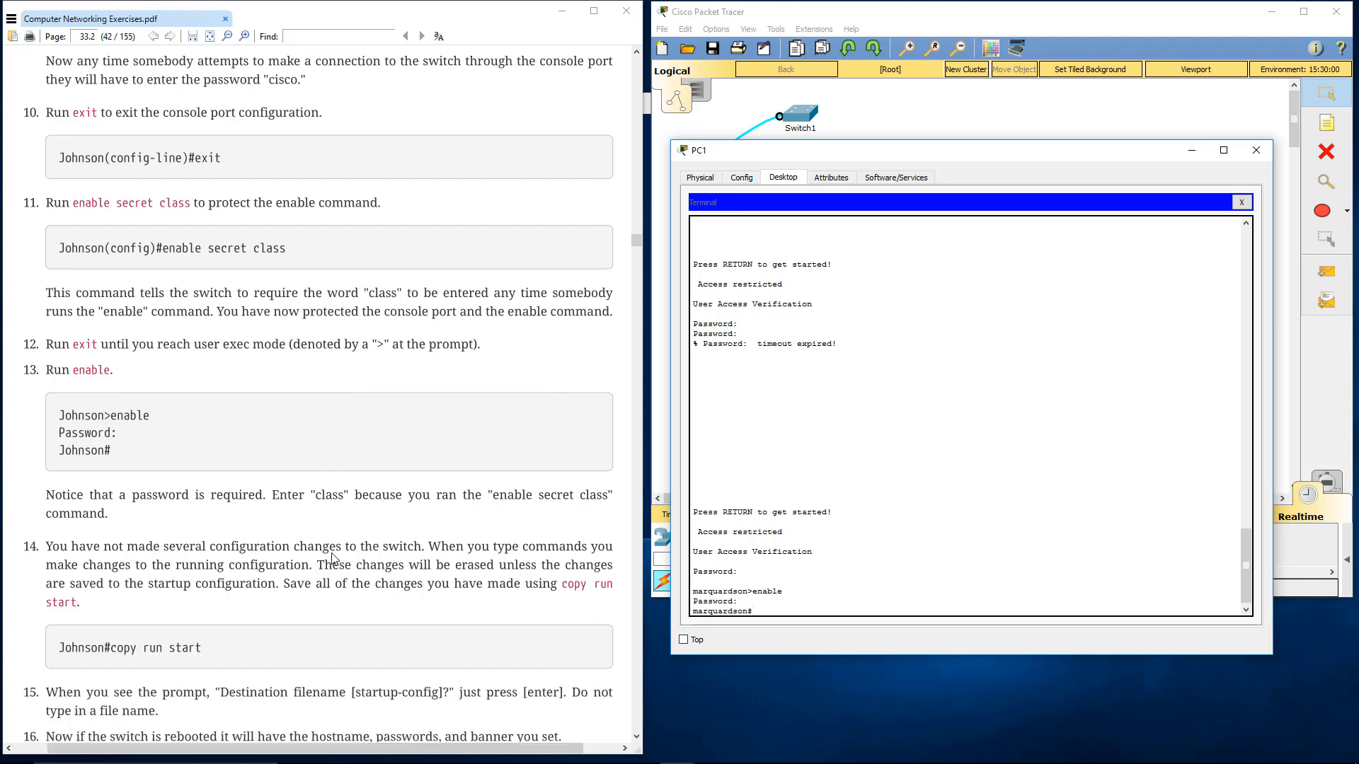
scroll(329, 559, "down", 3)
scroll(327, 558, "down", 4)
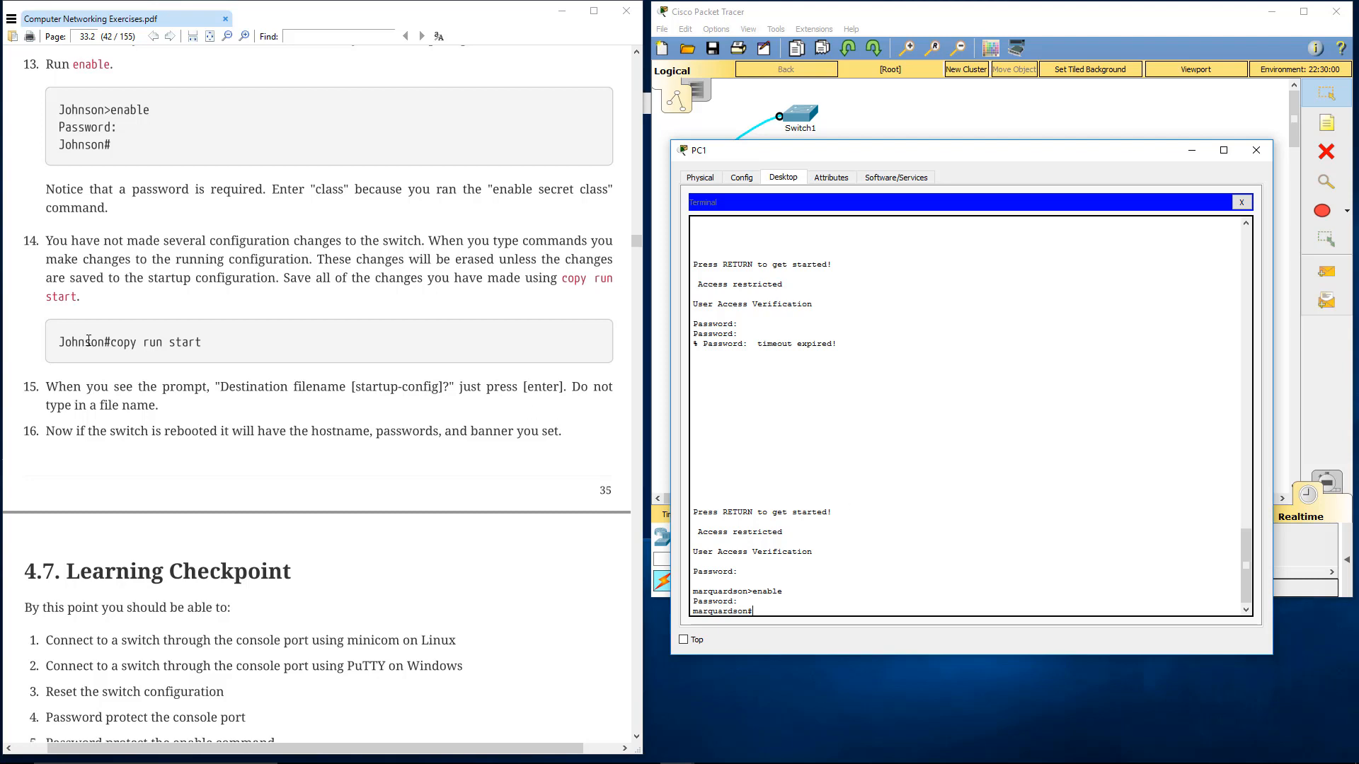
left_click(112, 345)
left_click_drag(111, 344, 203, 345)
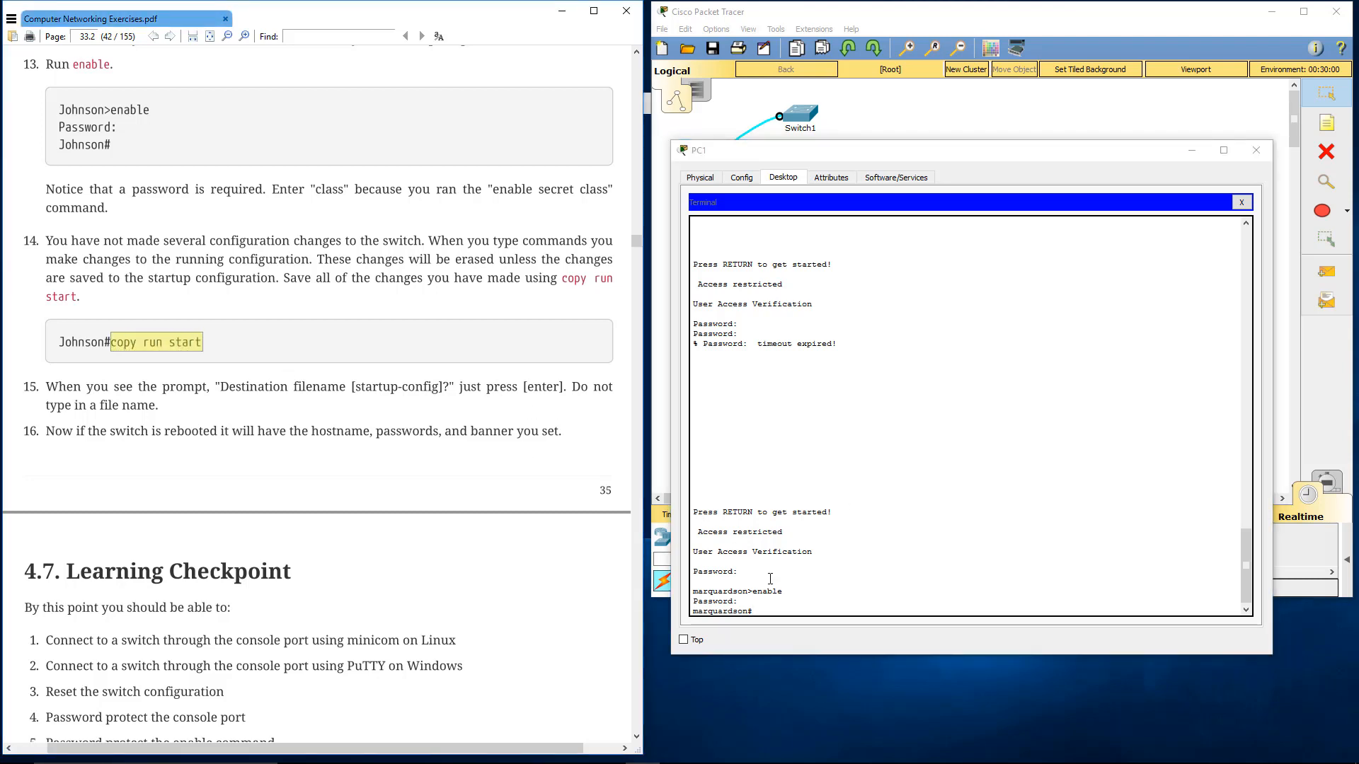
left_click(824, 582)
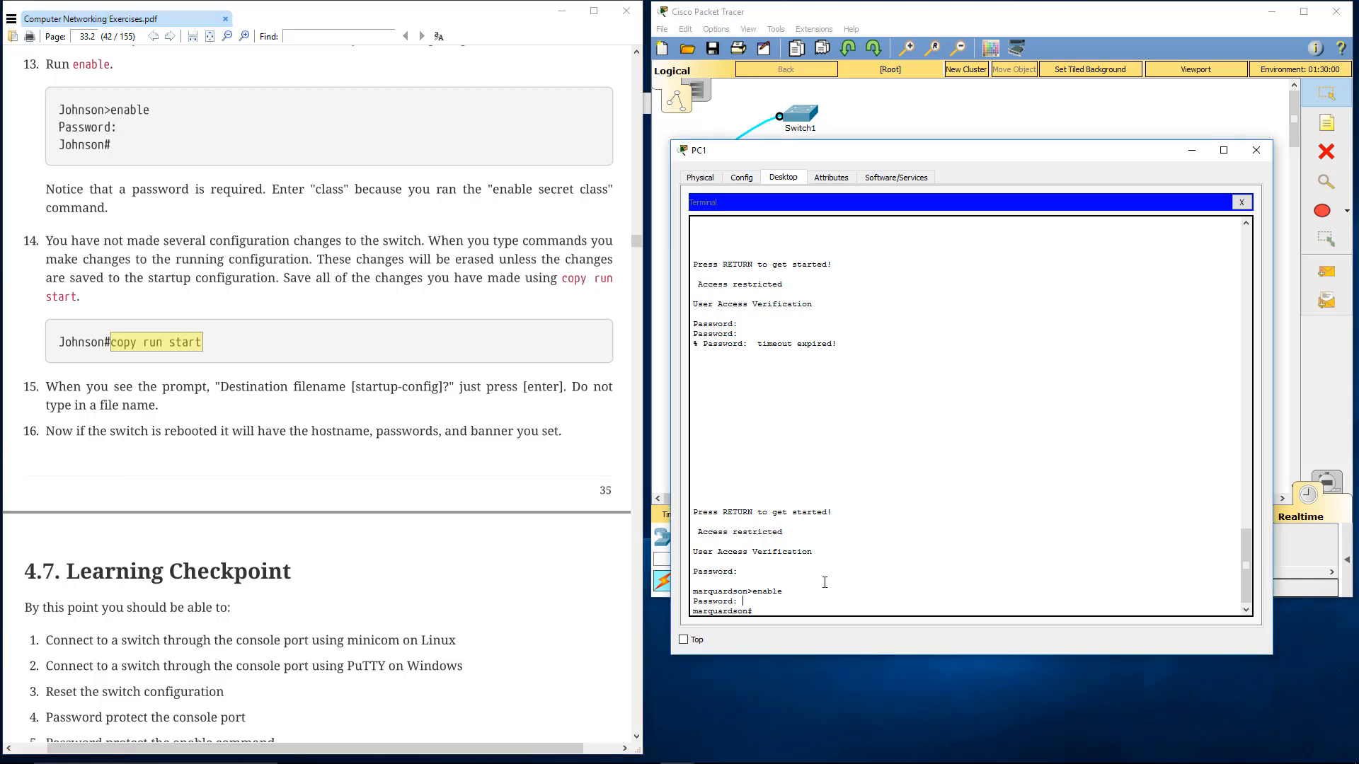
type("copy run start")
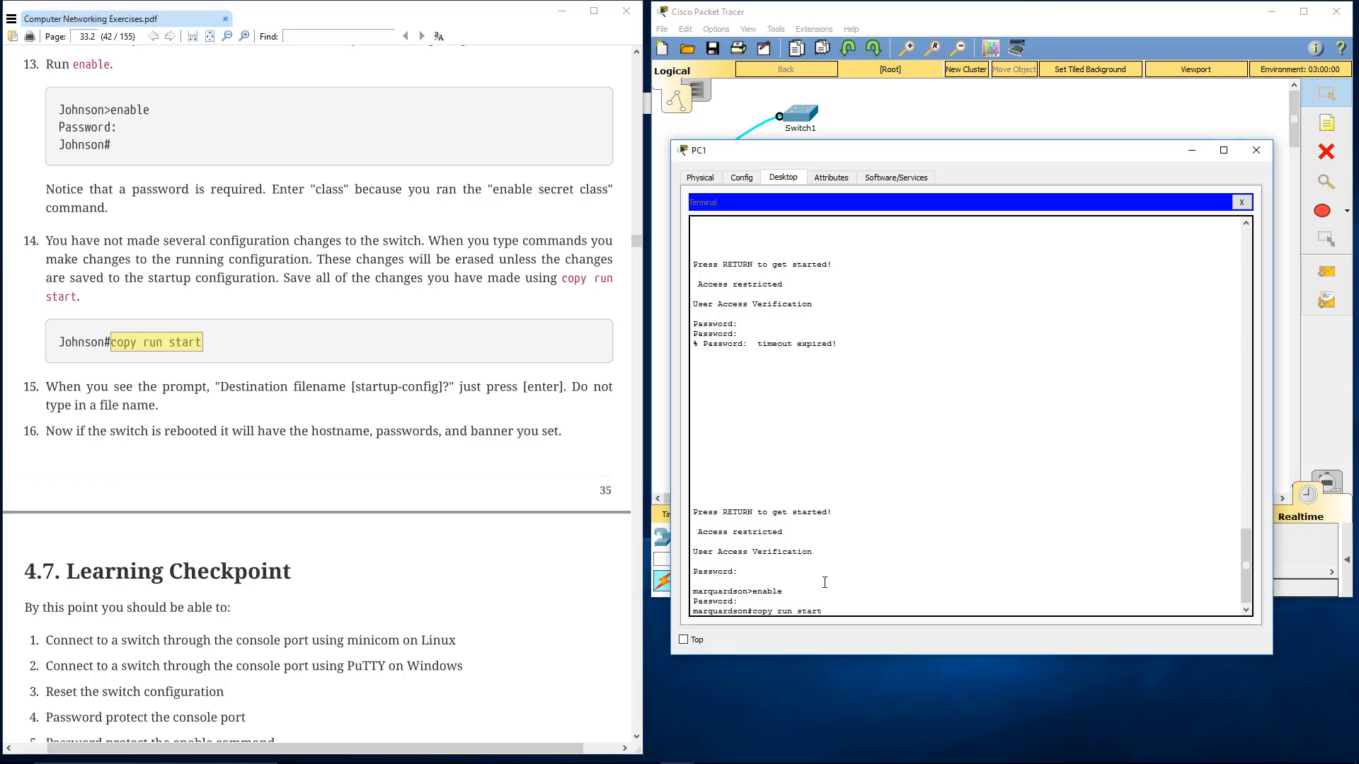
key("Return")
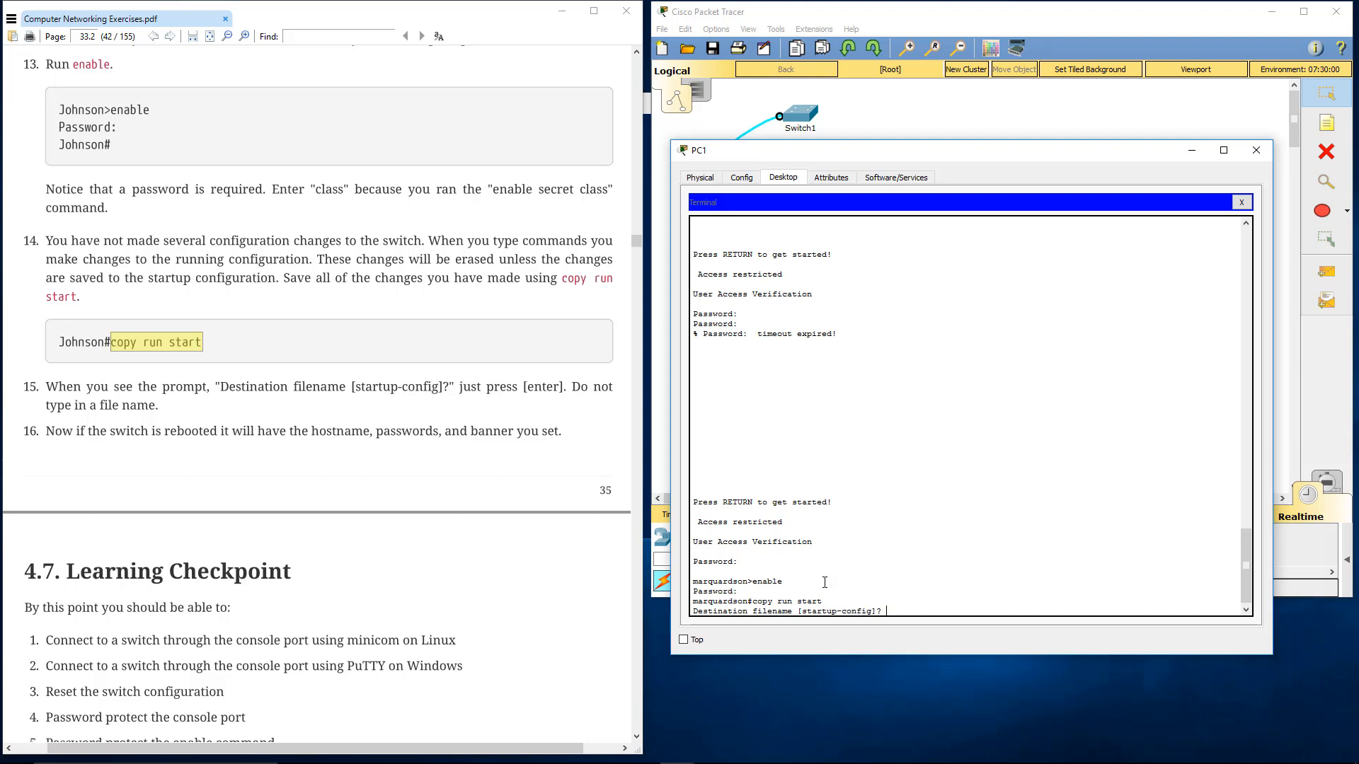
key("Return")
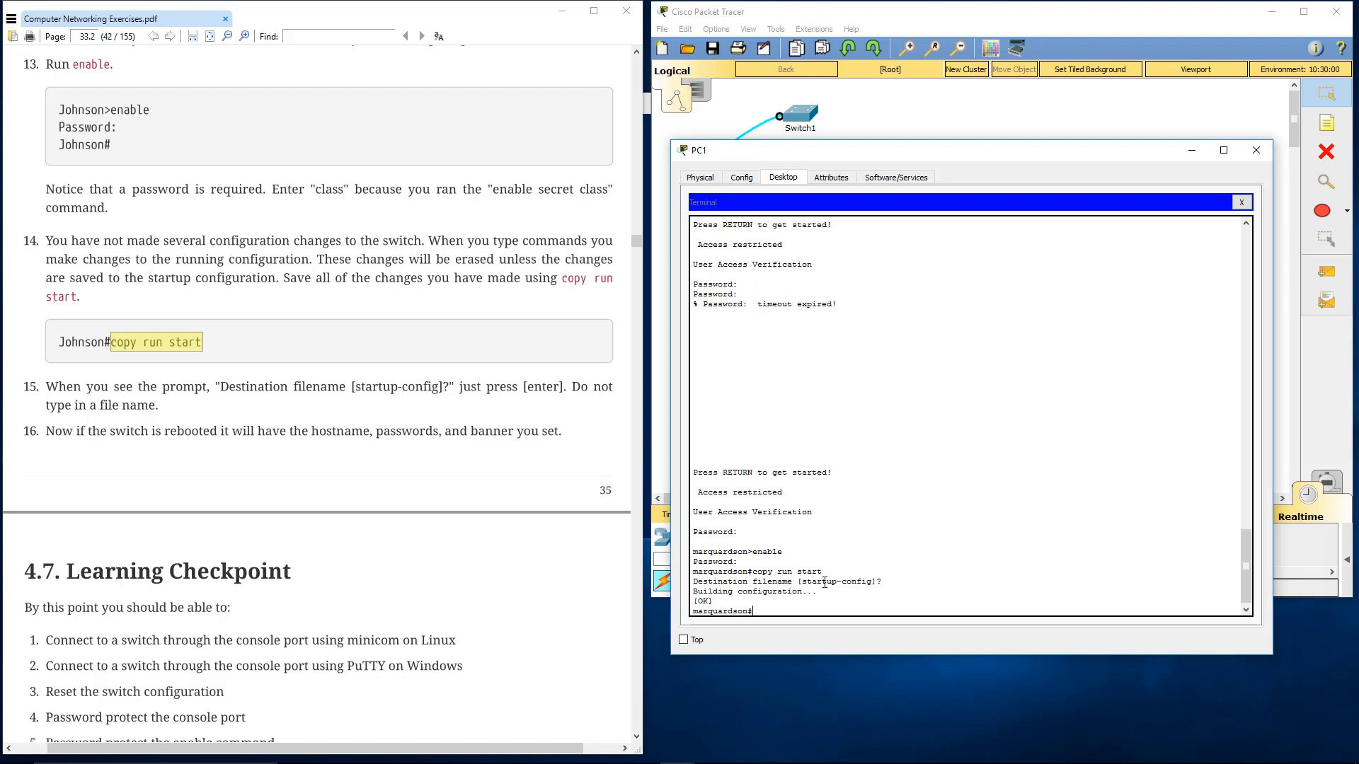
Restart the switch, trying reboot and running reload, confirm the reload, and start a console session up to the password prompt
type("reboot")
key("Return")
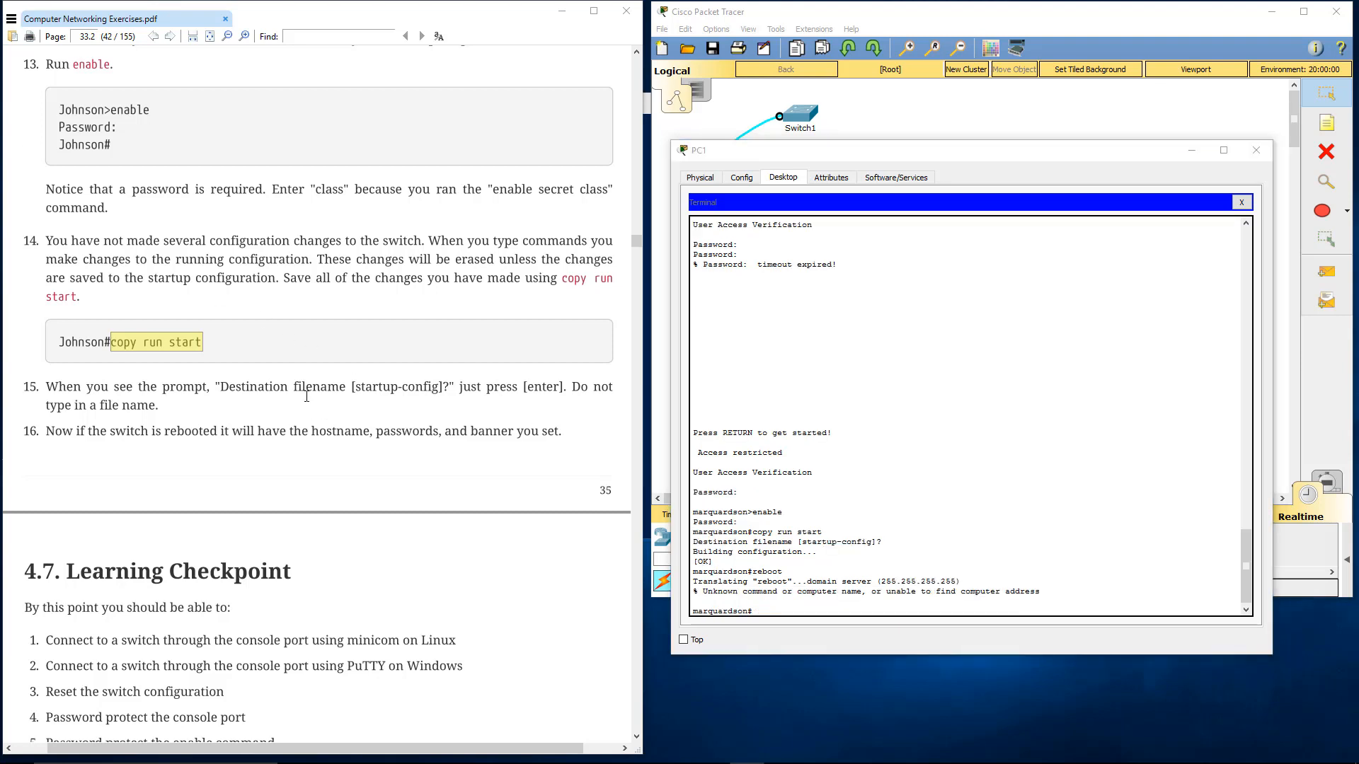
left_click(780, 613)
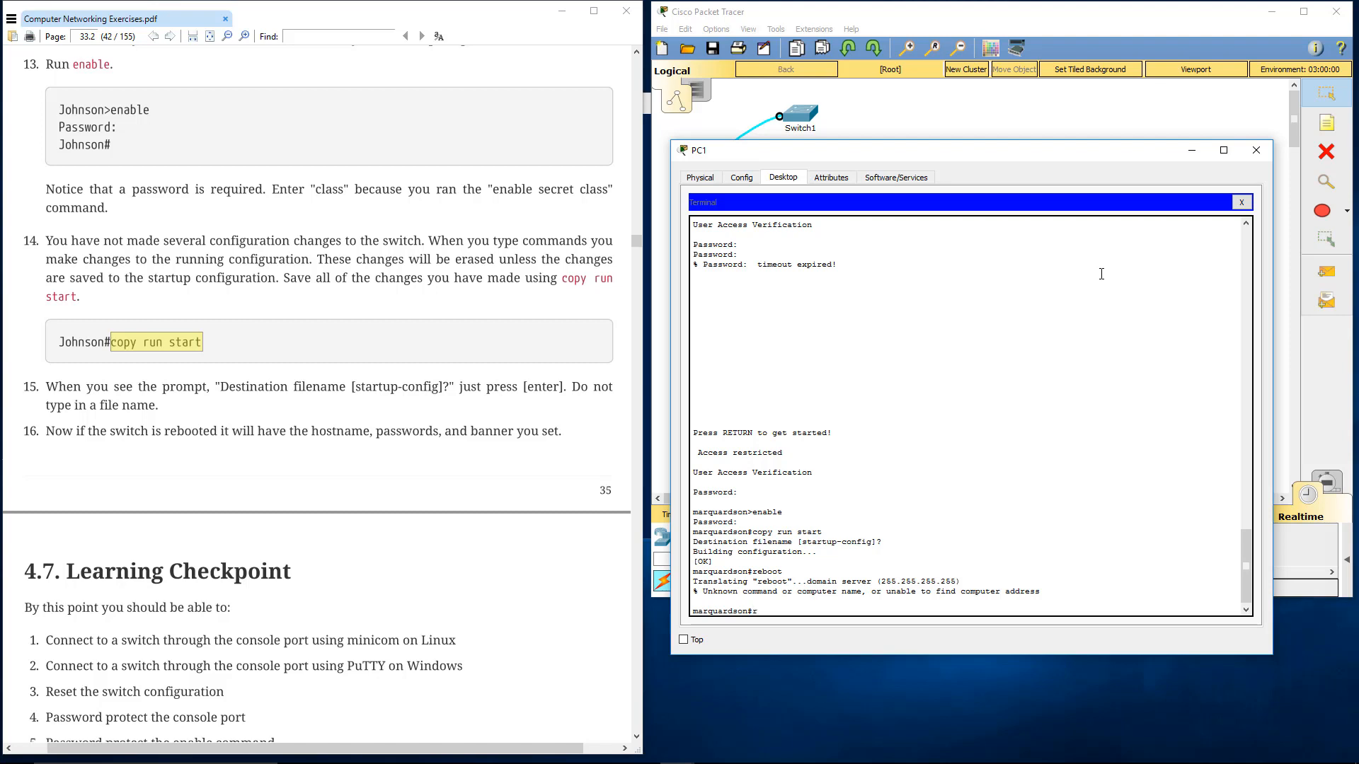
type("eload")
key("Return")
key("Return")
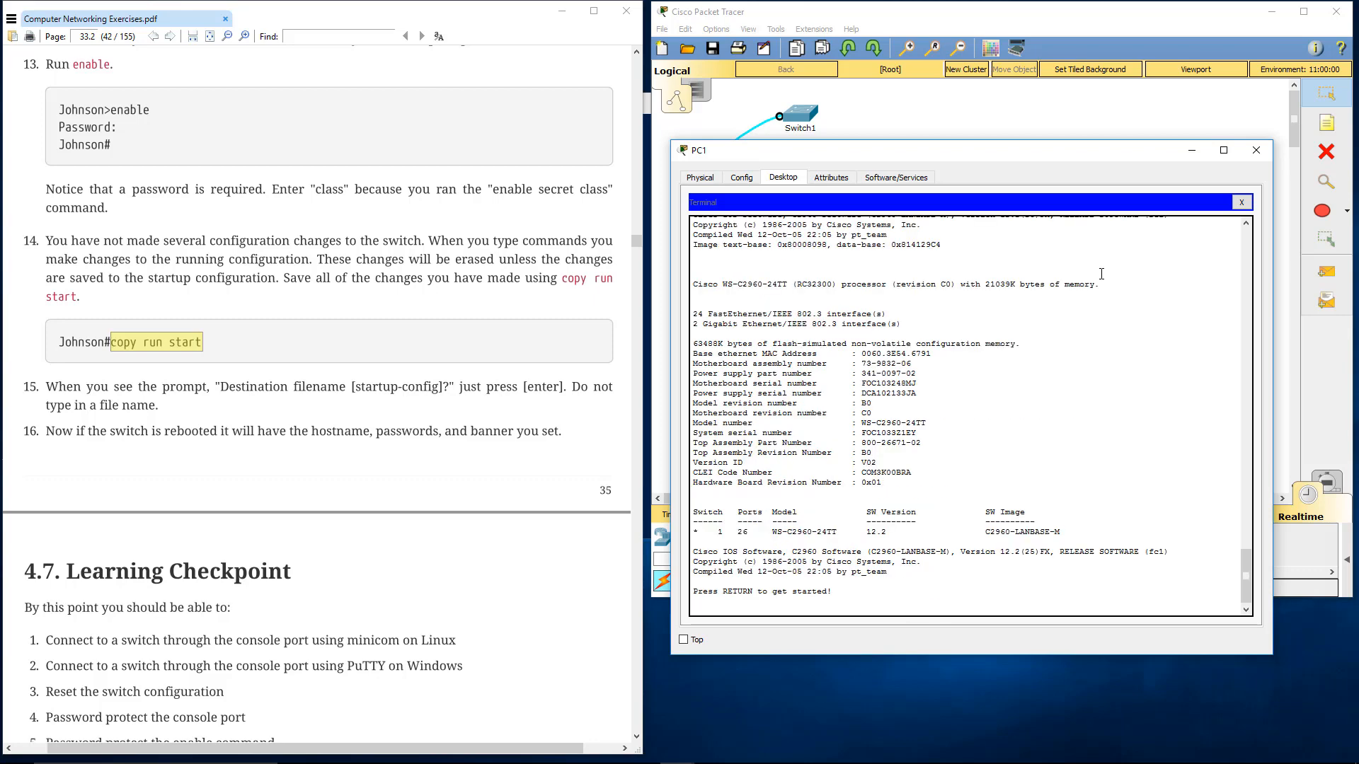
key("Return")
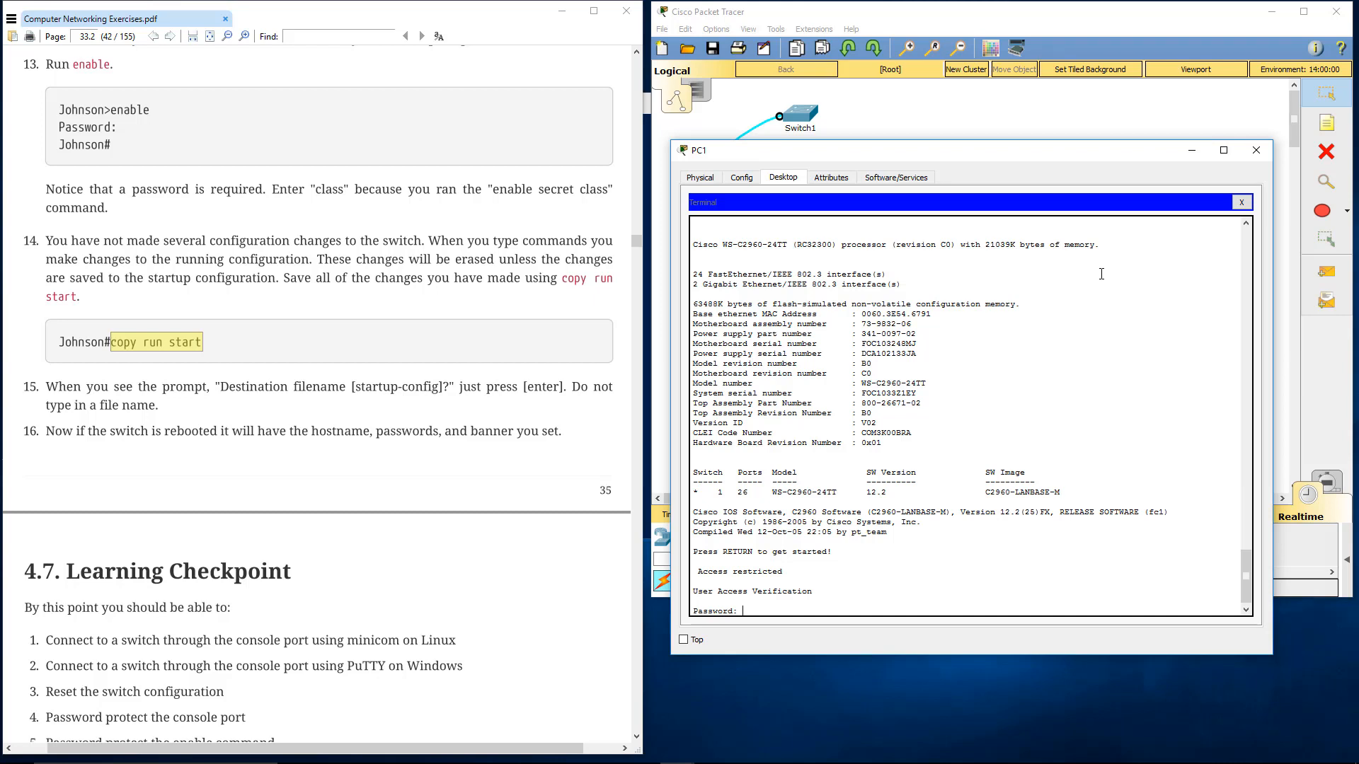
Find the console password in step 7 of the lab again and log in to the restarted switch with it
left_click(433, 180)
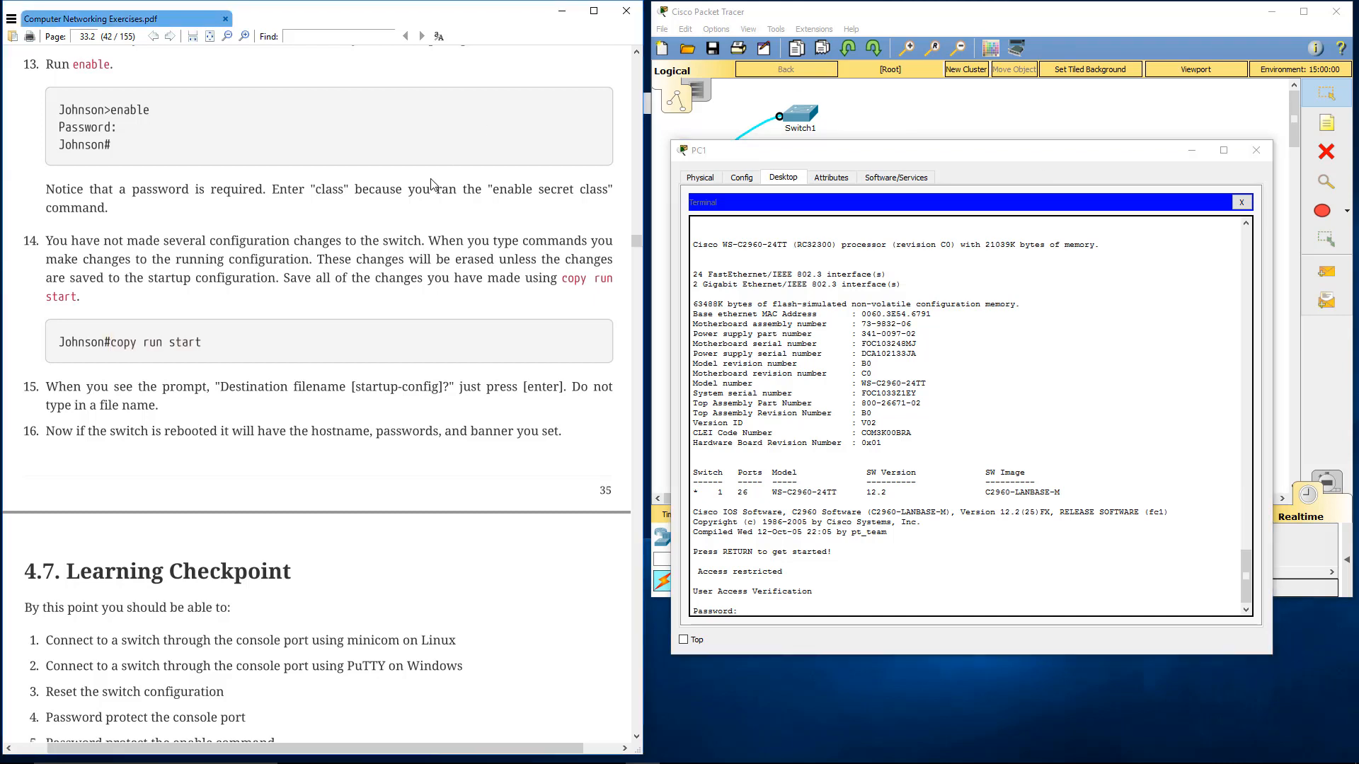
scroll(434, 182, "up", 6)
scroll(433, 184, "up", 8)
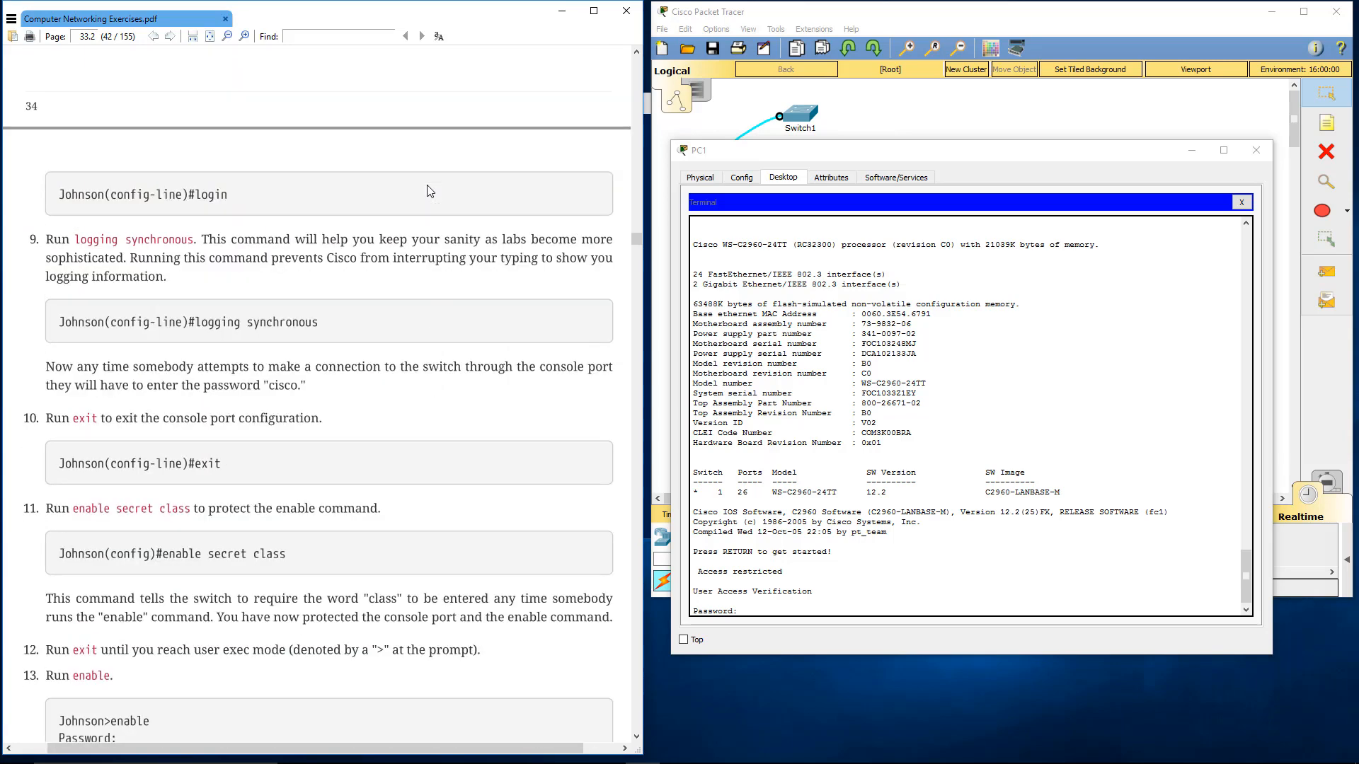
scroll(427, 191, "up", 2)
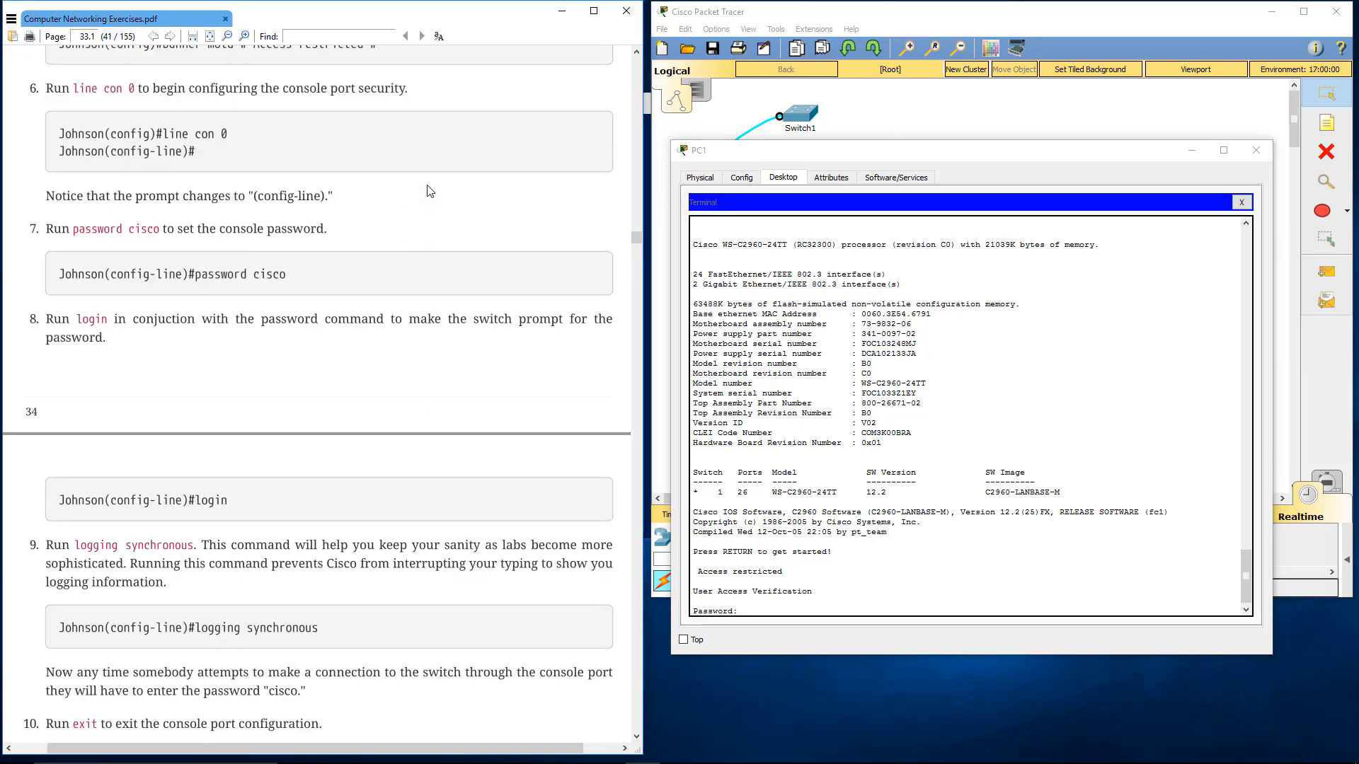
left_click(778, 616)
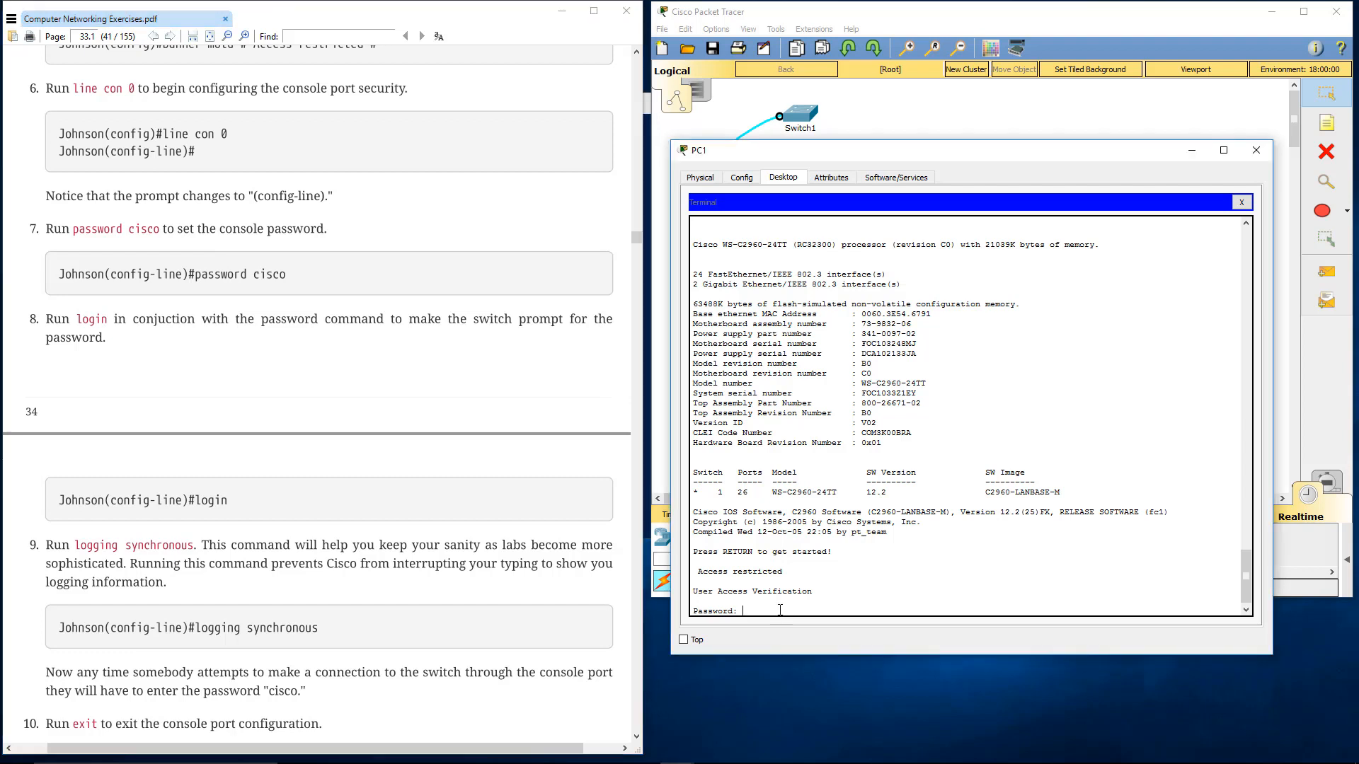
key("Return")
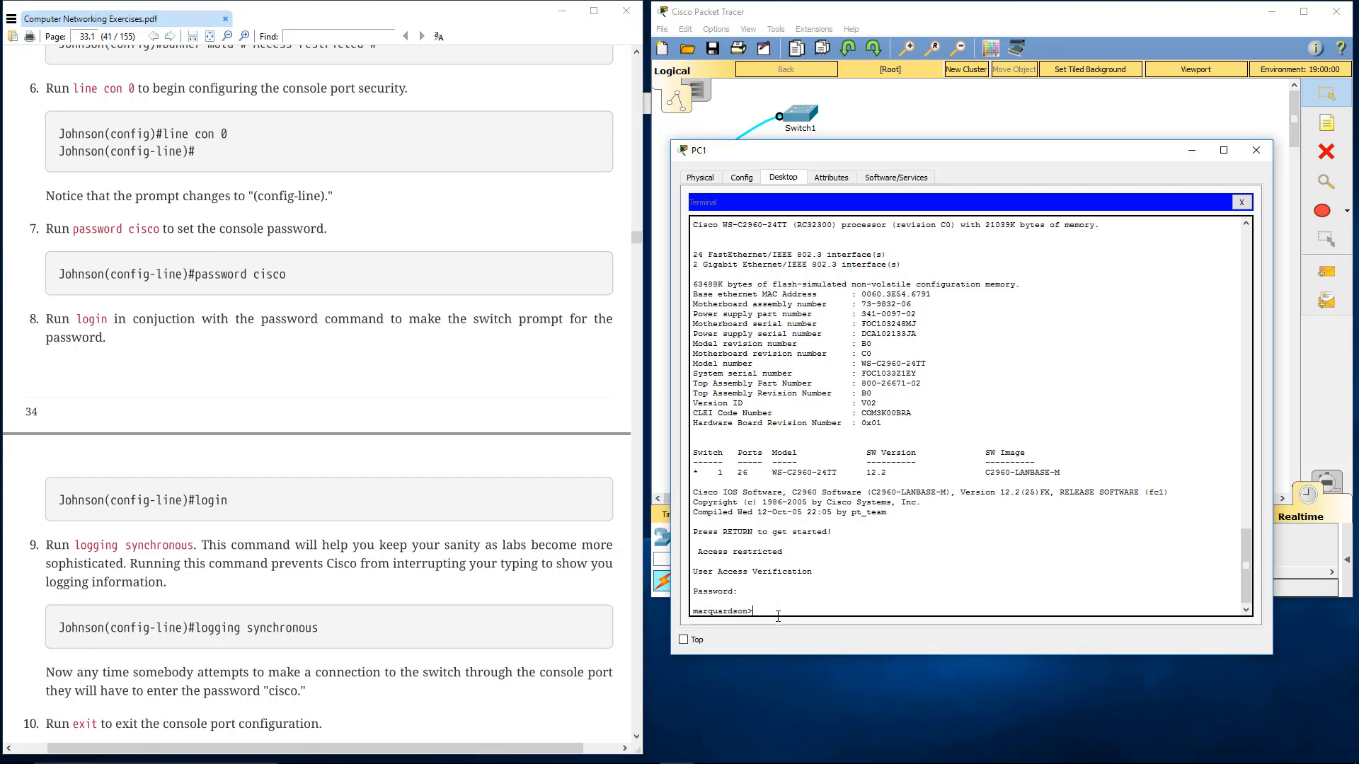
Run enable on the restarted switch and enter the enable secret password to reach privileged mode
type("enable")
key("Return")
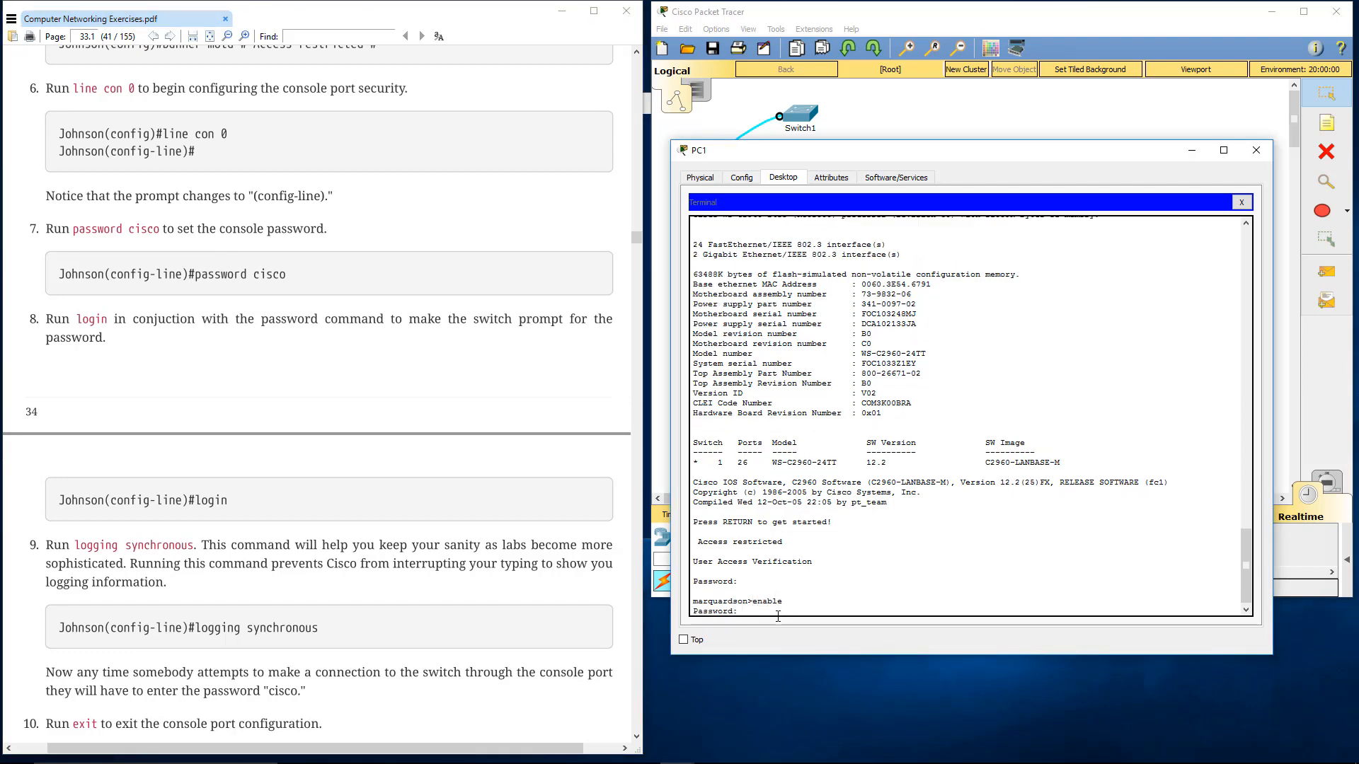
key("Return")
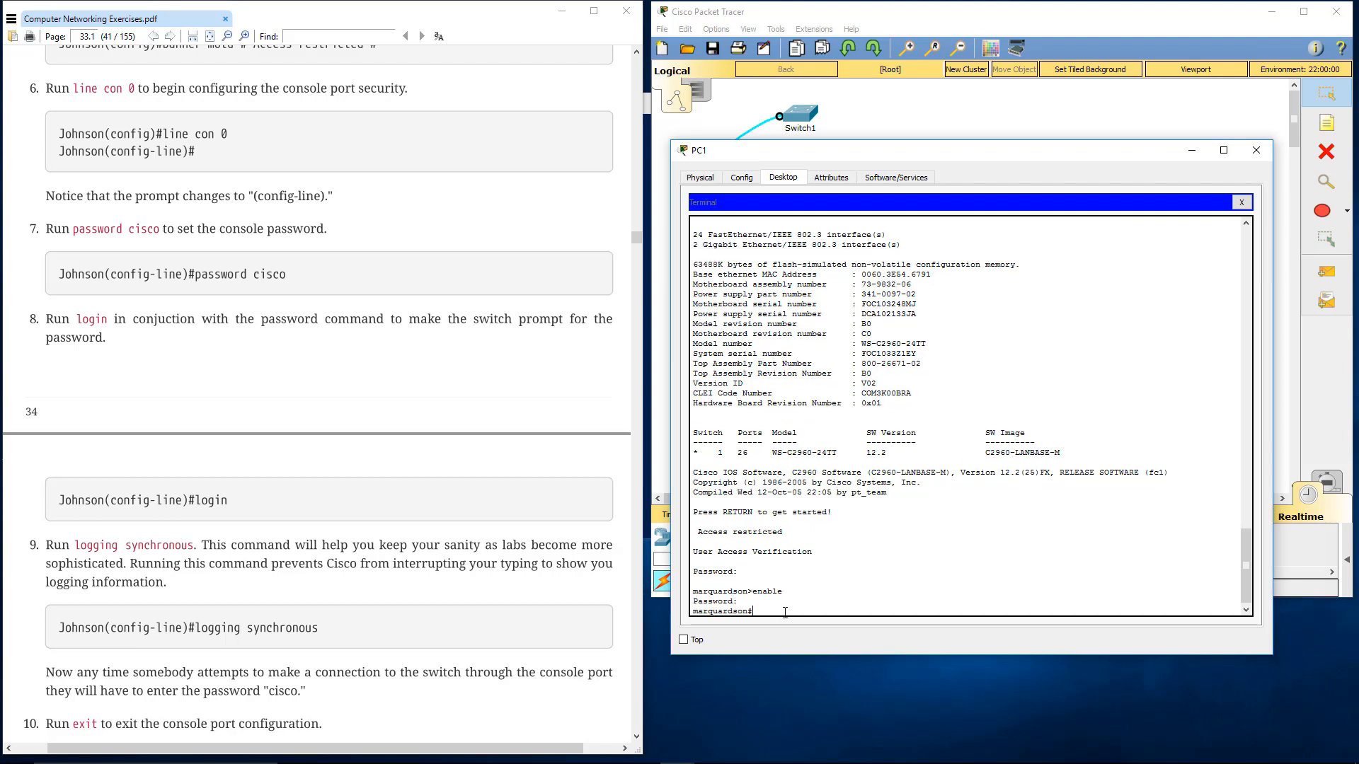
scroll(275, 516, "down", 2)
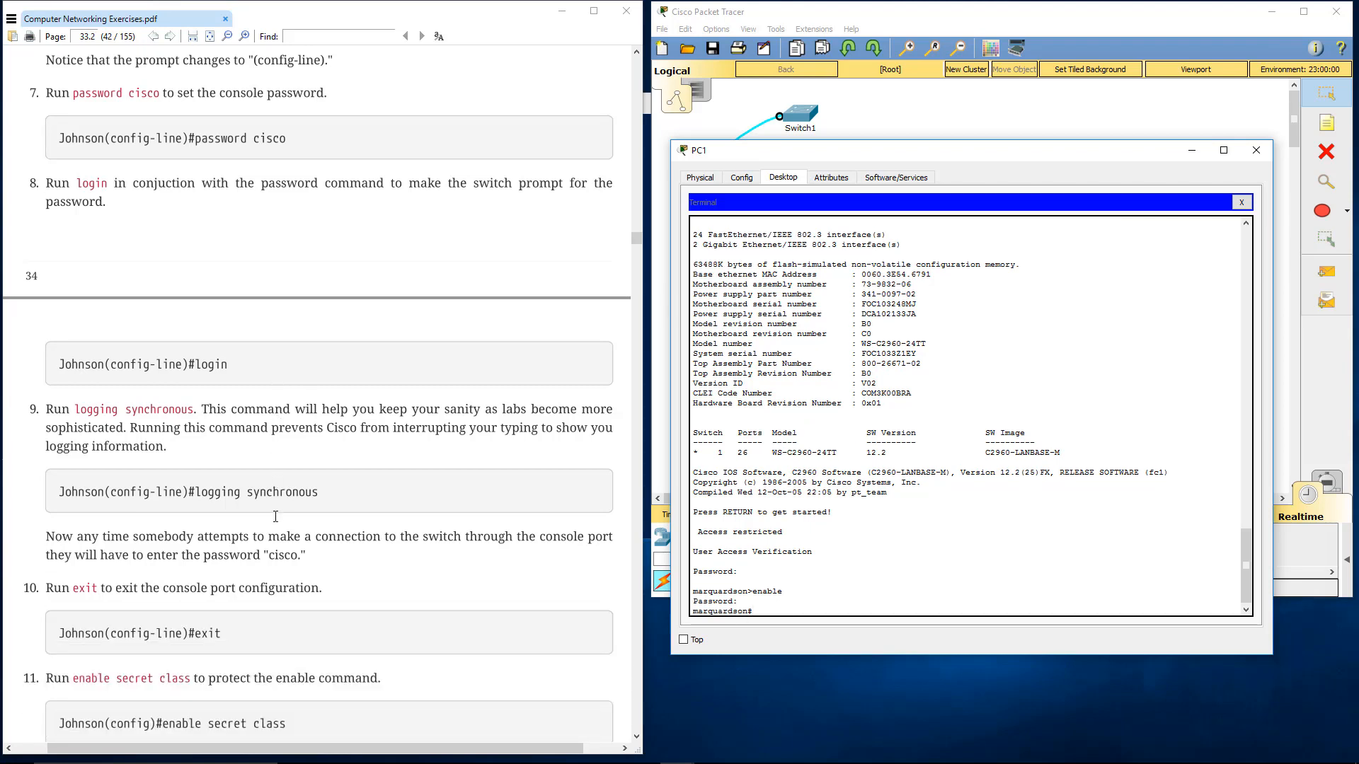
scroll(275, 517, "down", 1)
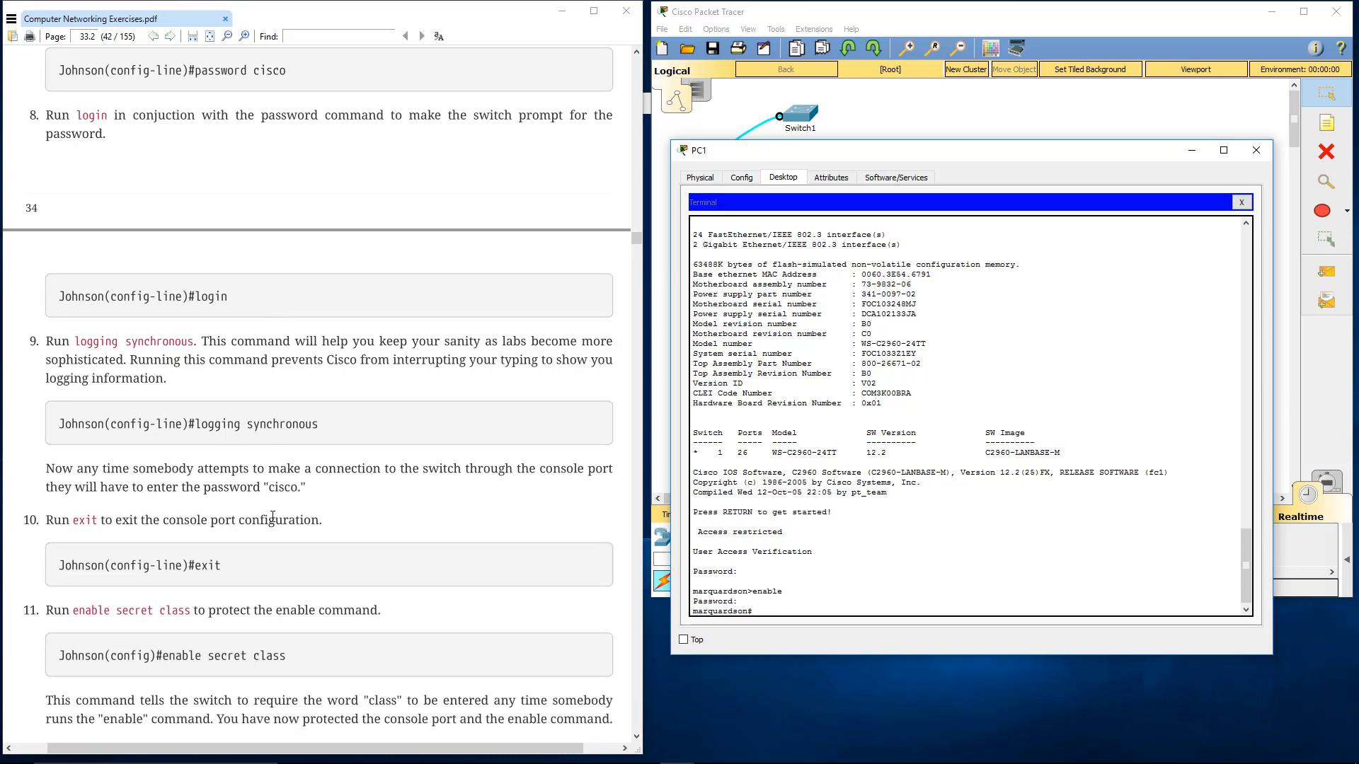
Review the lab's section 4.7 Learning Checkpoint skills, the list of switch reset commands and the start of section 4.8
scroll(273, 516, "down", 3)
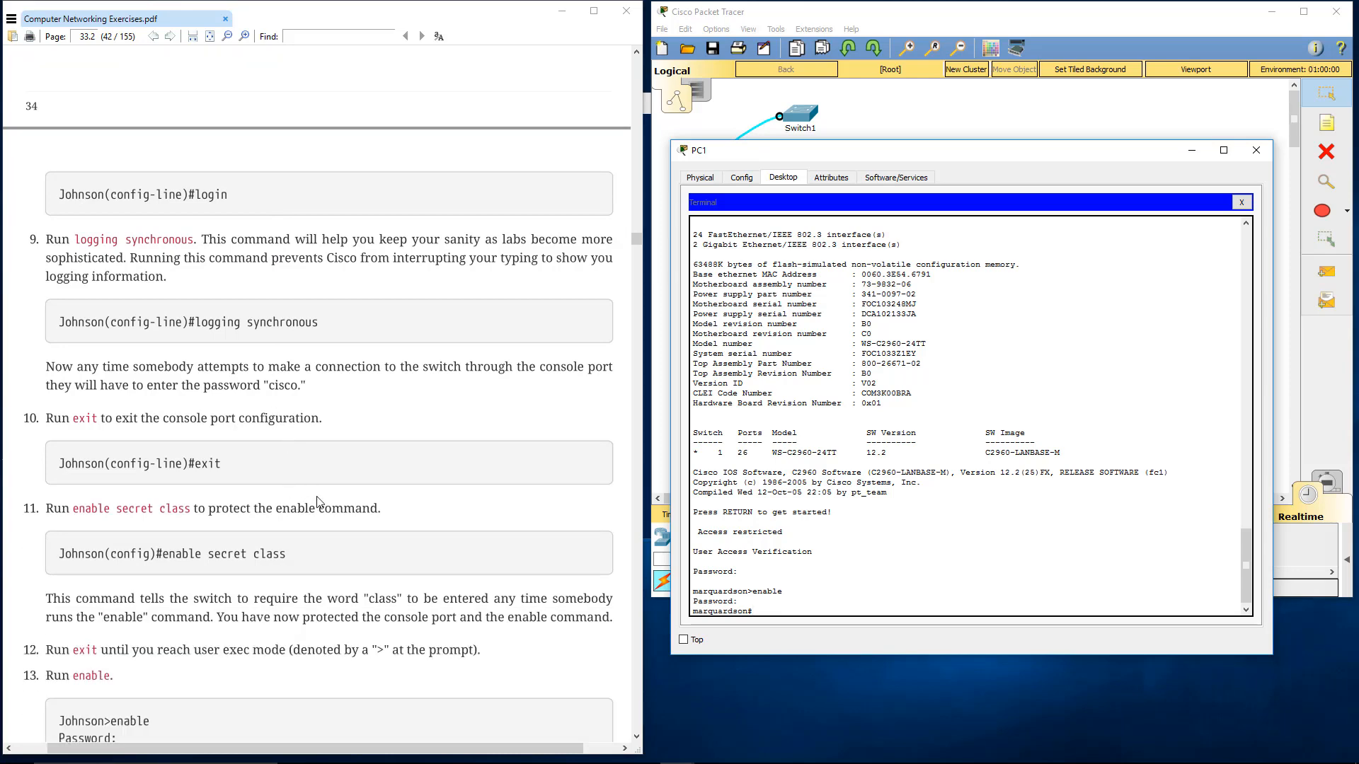
scroll(326, 473, "down", 8)
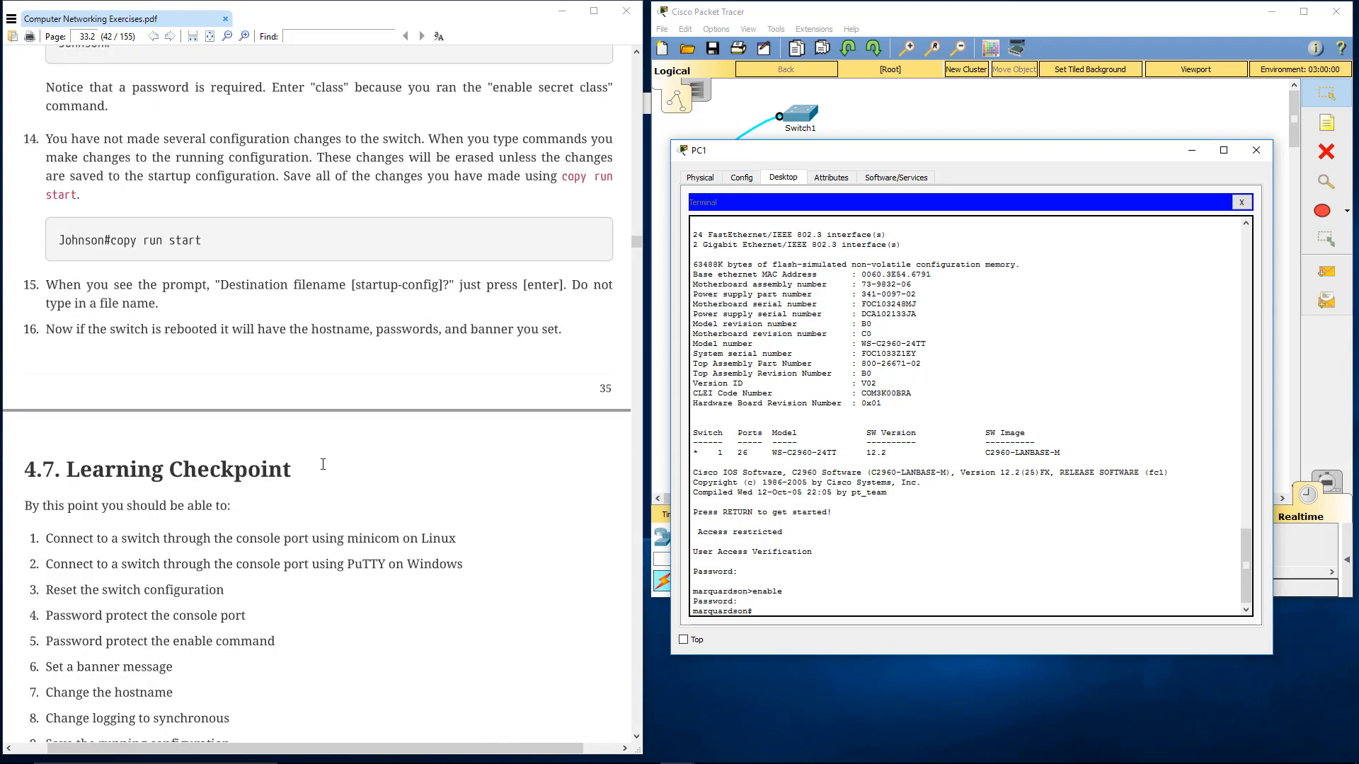
scroll(323, 460, "down", 3)
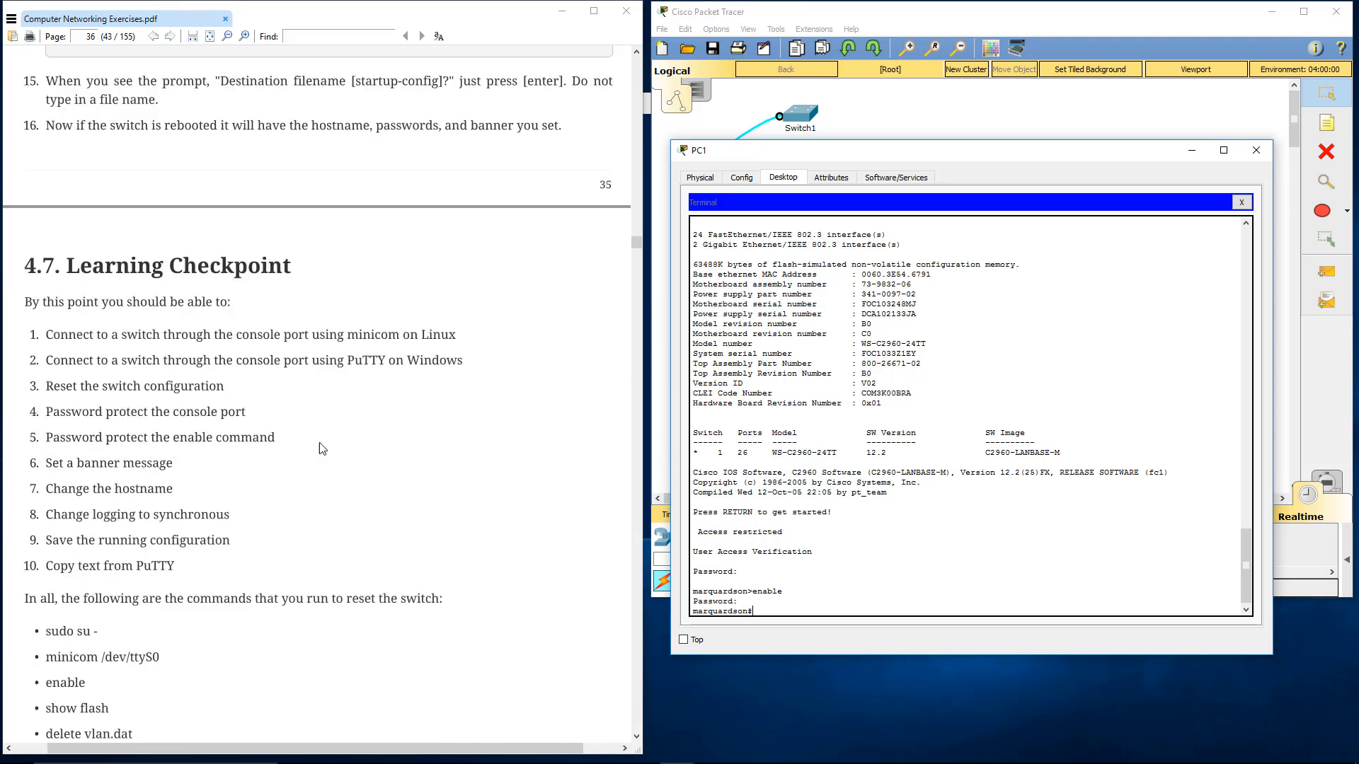
scroll(323, 448, "down", 2)
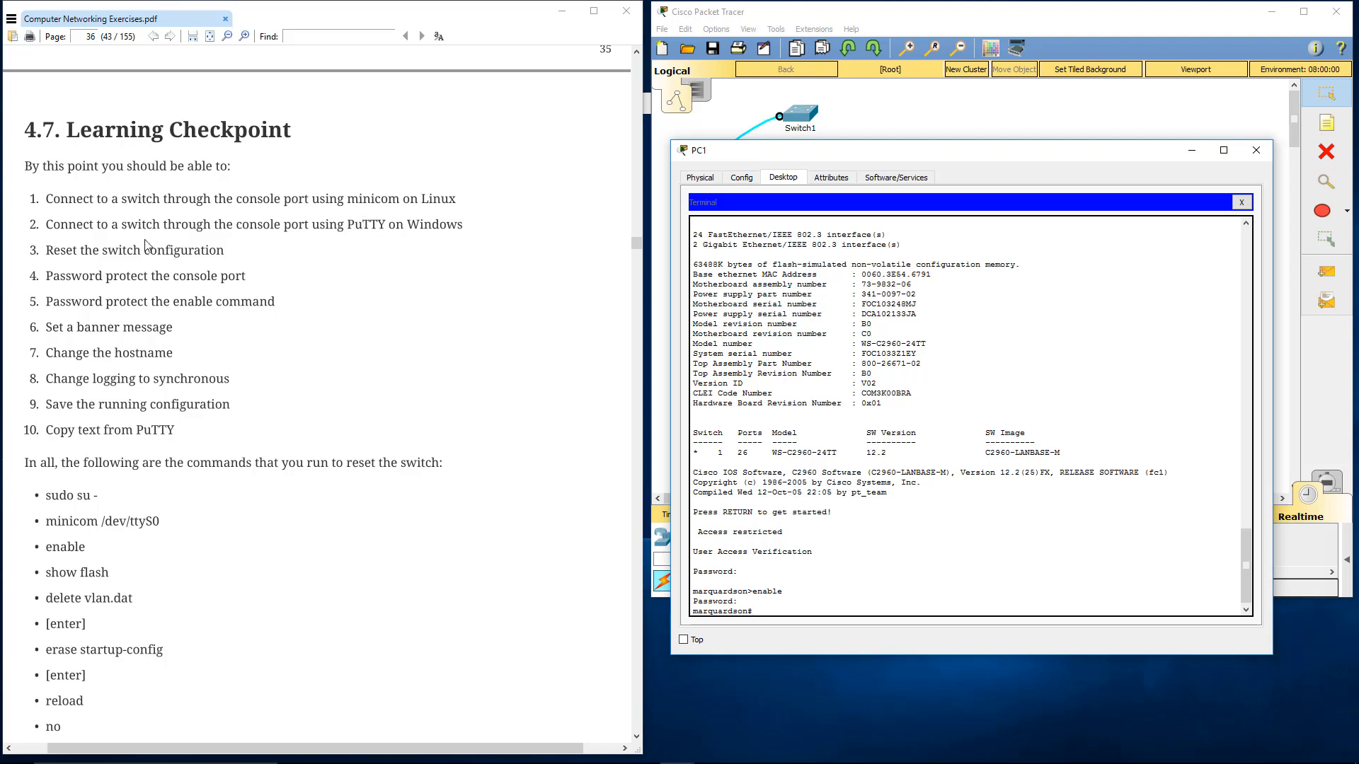
left_click_drag(45, 252, 229, 256)
left_click(226, 254)
left_click_drag(61, 254, 242, 255)
left_click(272, 260)
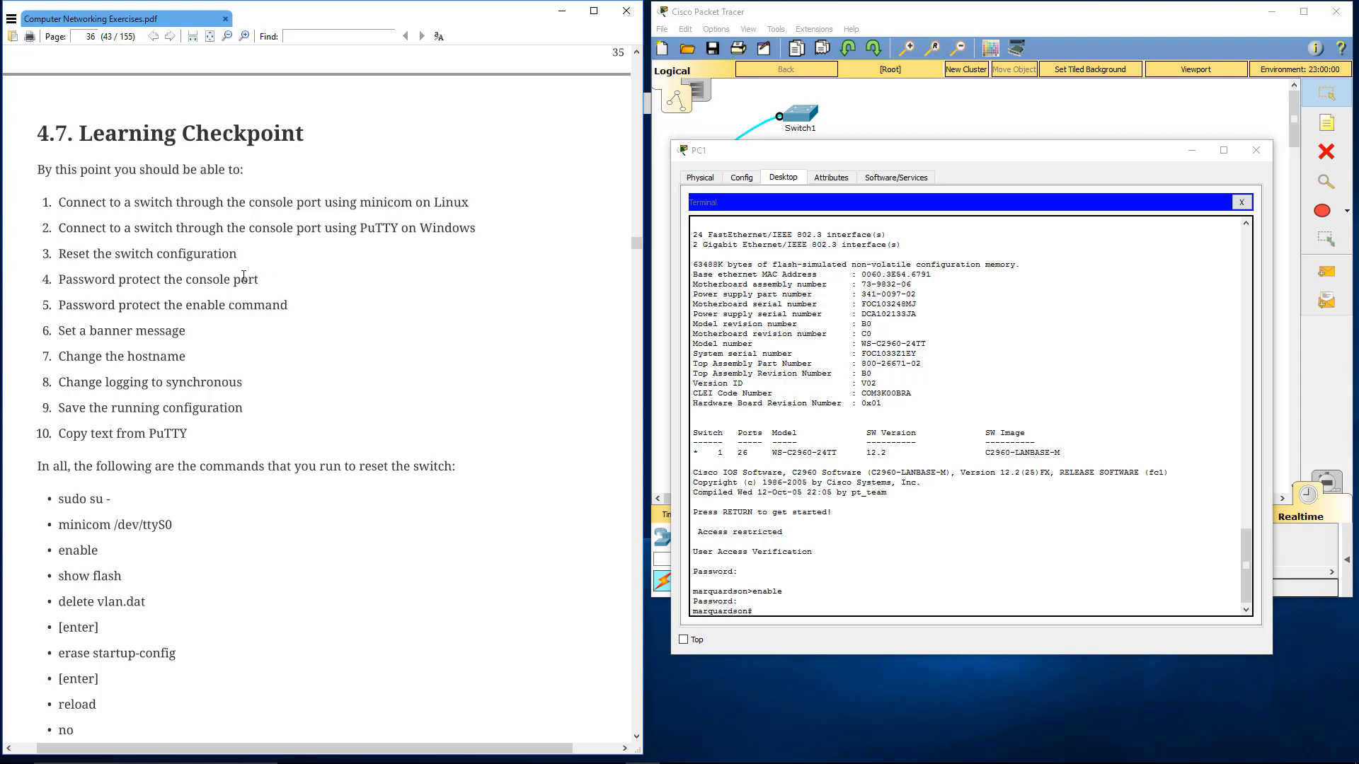
left_click_drag(61, 280, 212, 280)
left_click_drag(77, 308, 235, 311)
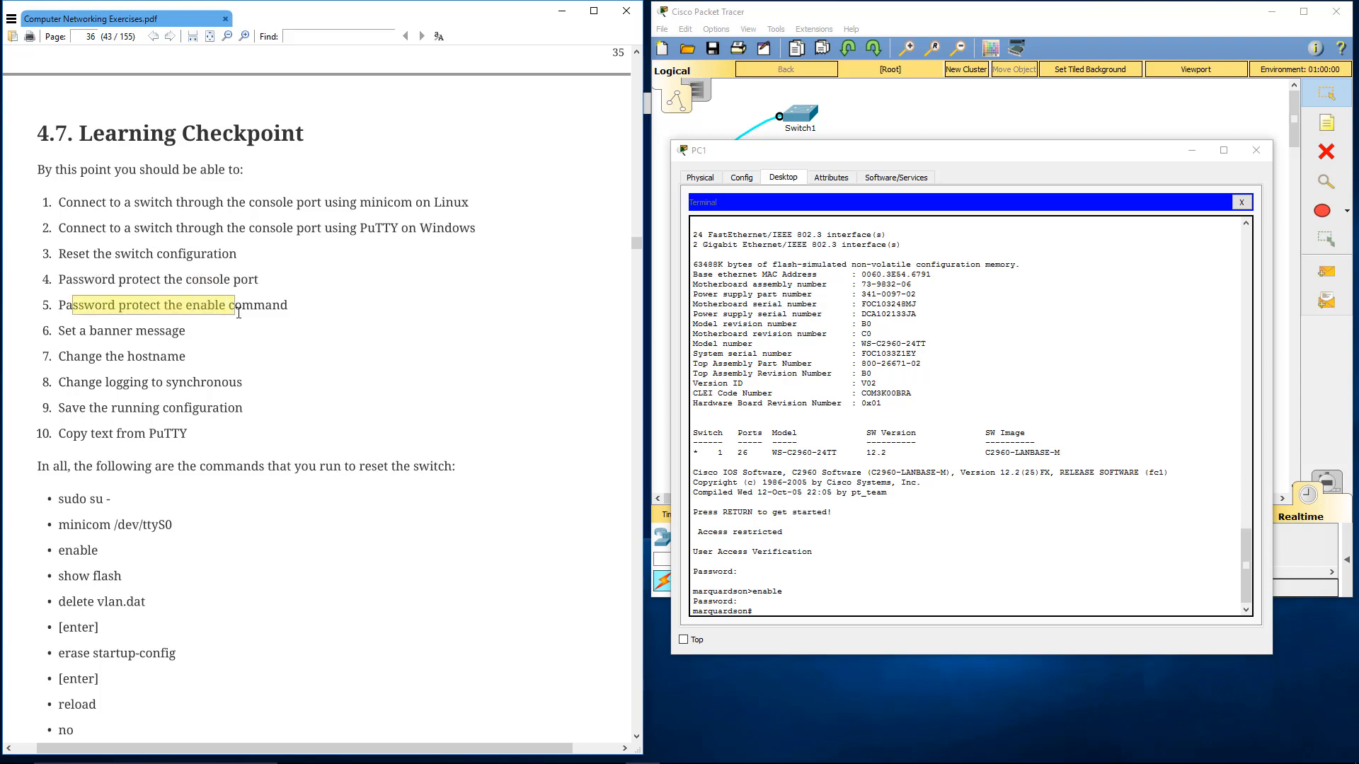
left_click(234, 312)
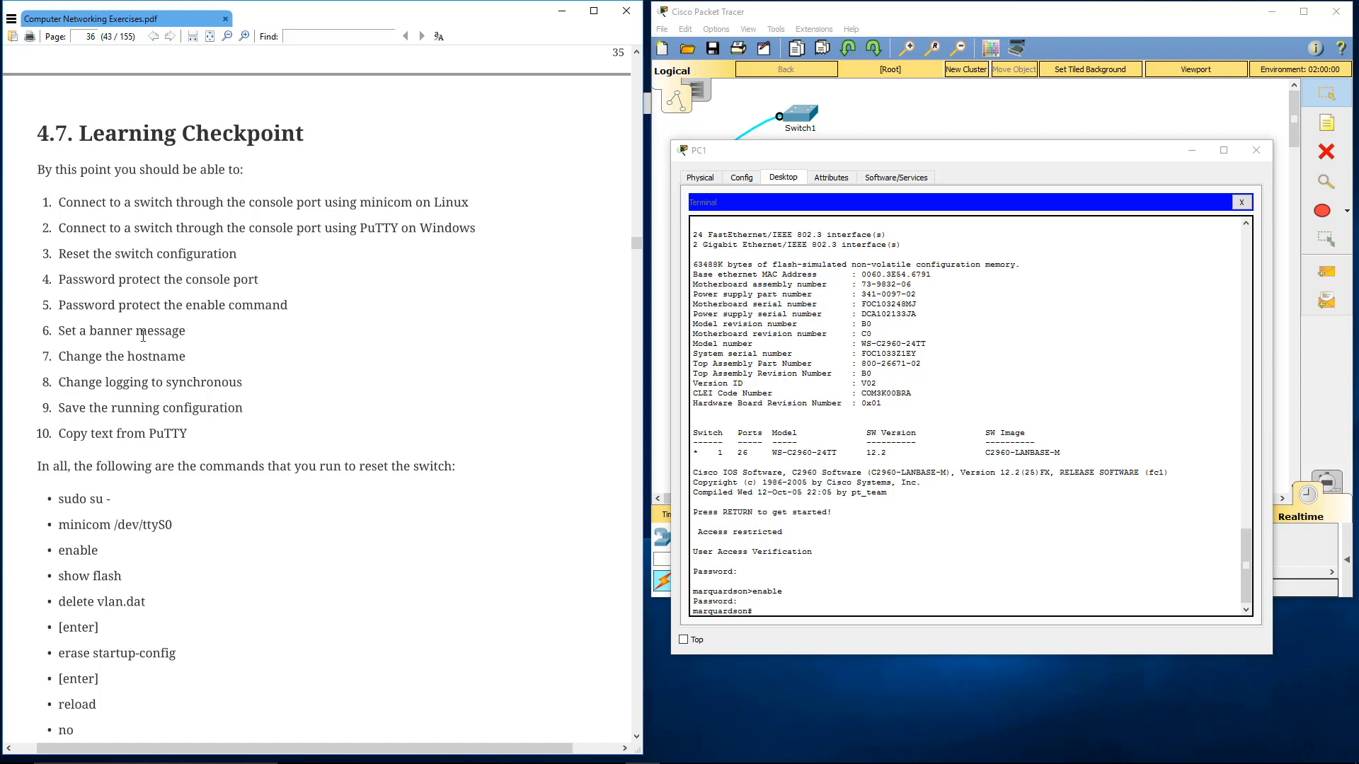
scroll(264, 379, "down", 1)
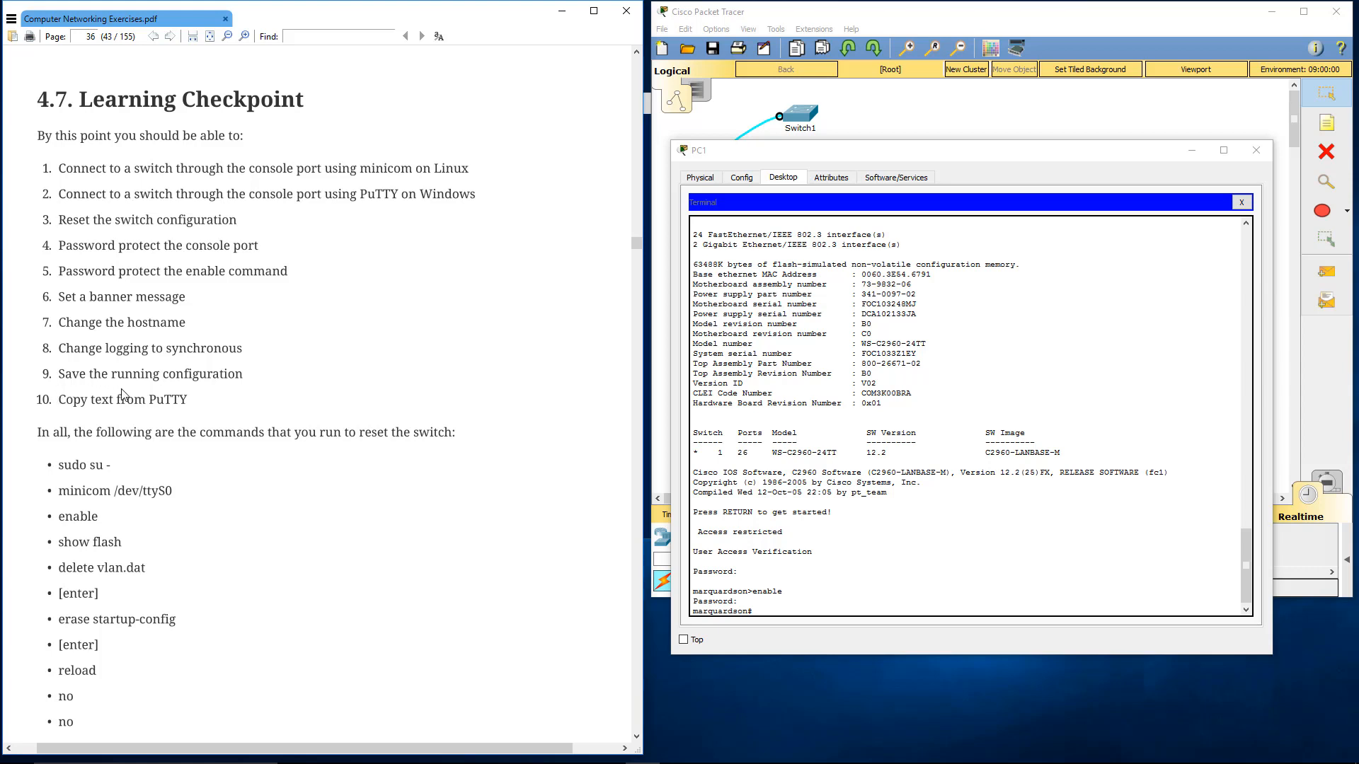
scroll(124, 393, "down", 4)
scroll(124, 394, "down", 3)
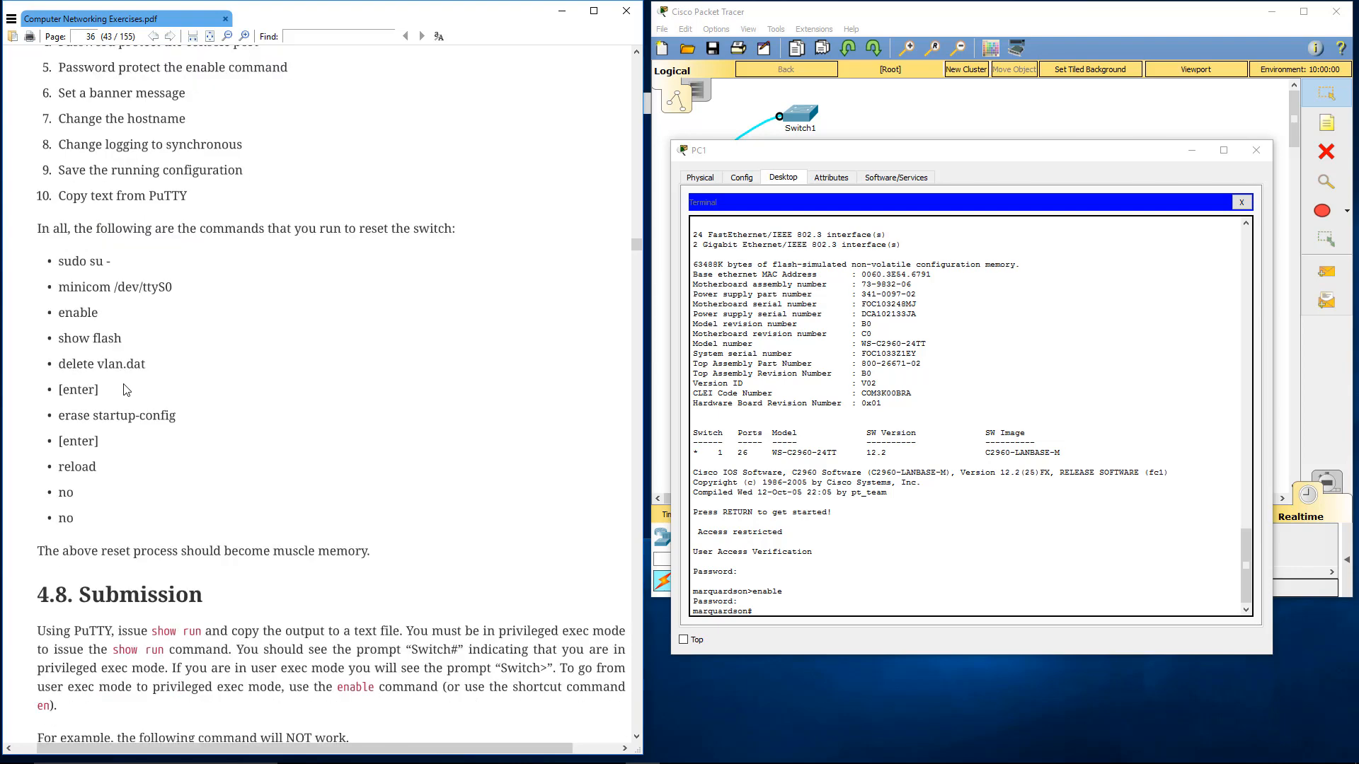
scroll(124, 390, "down", 1)
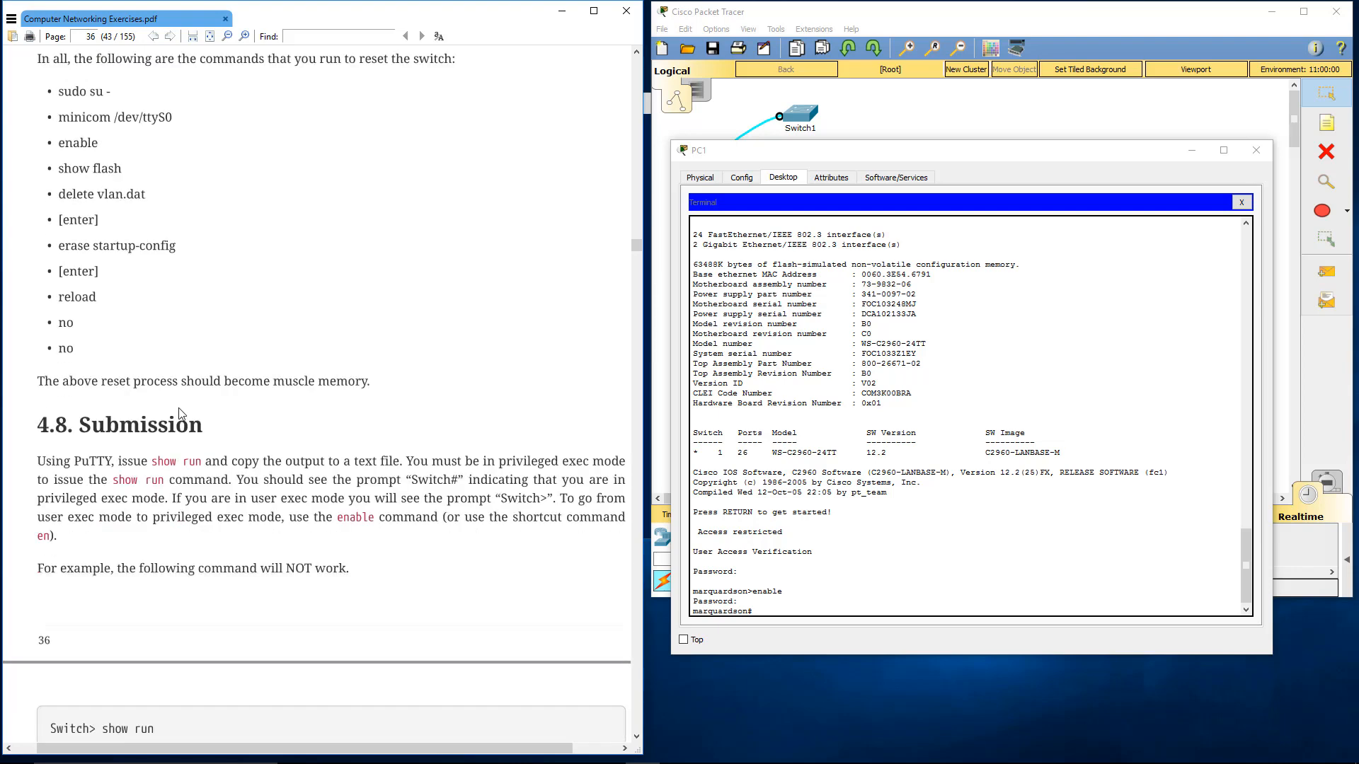
Display the full running configuration with show run and select the output from the final "end" back to "Current configuration"
left_click(839, 606)
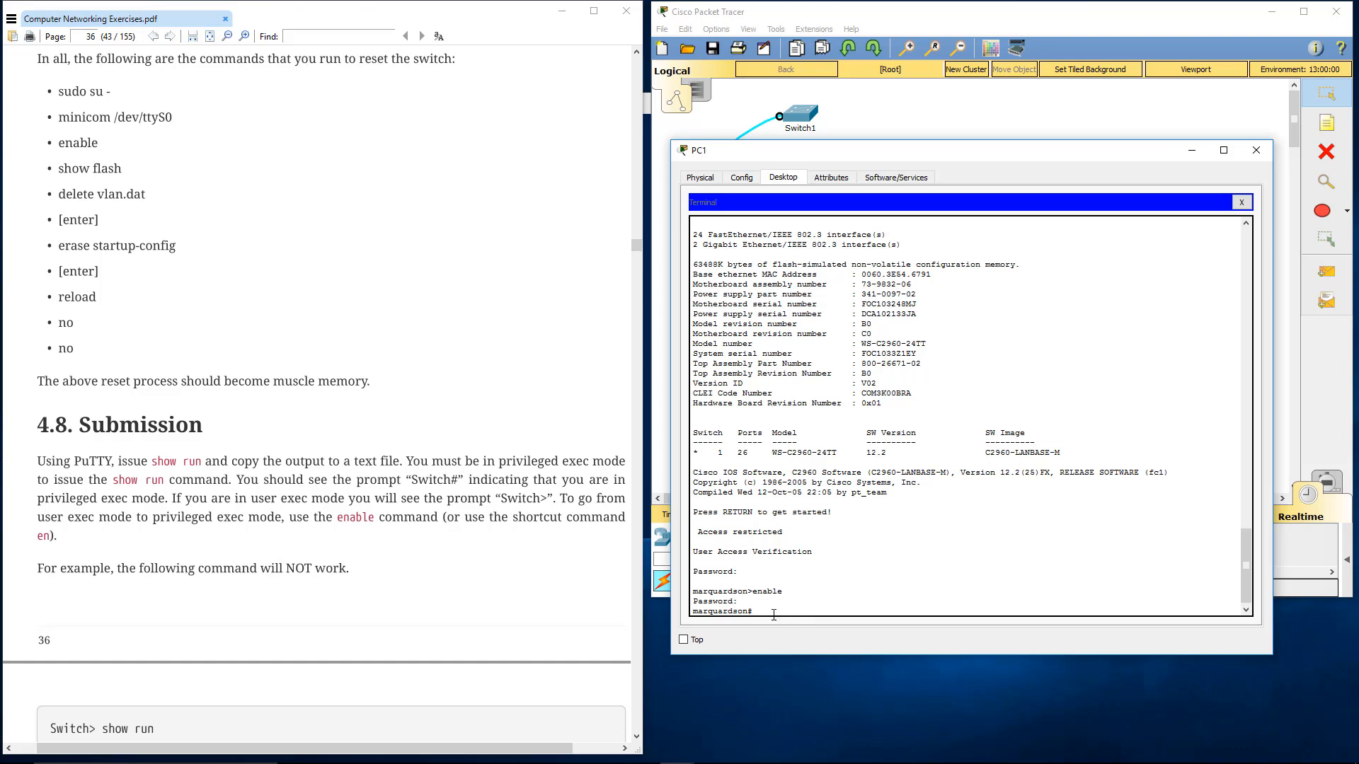
type("show ")
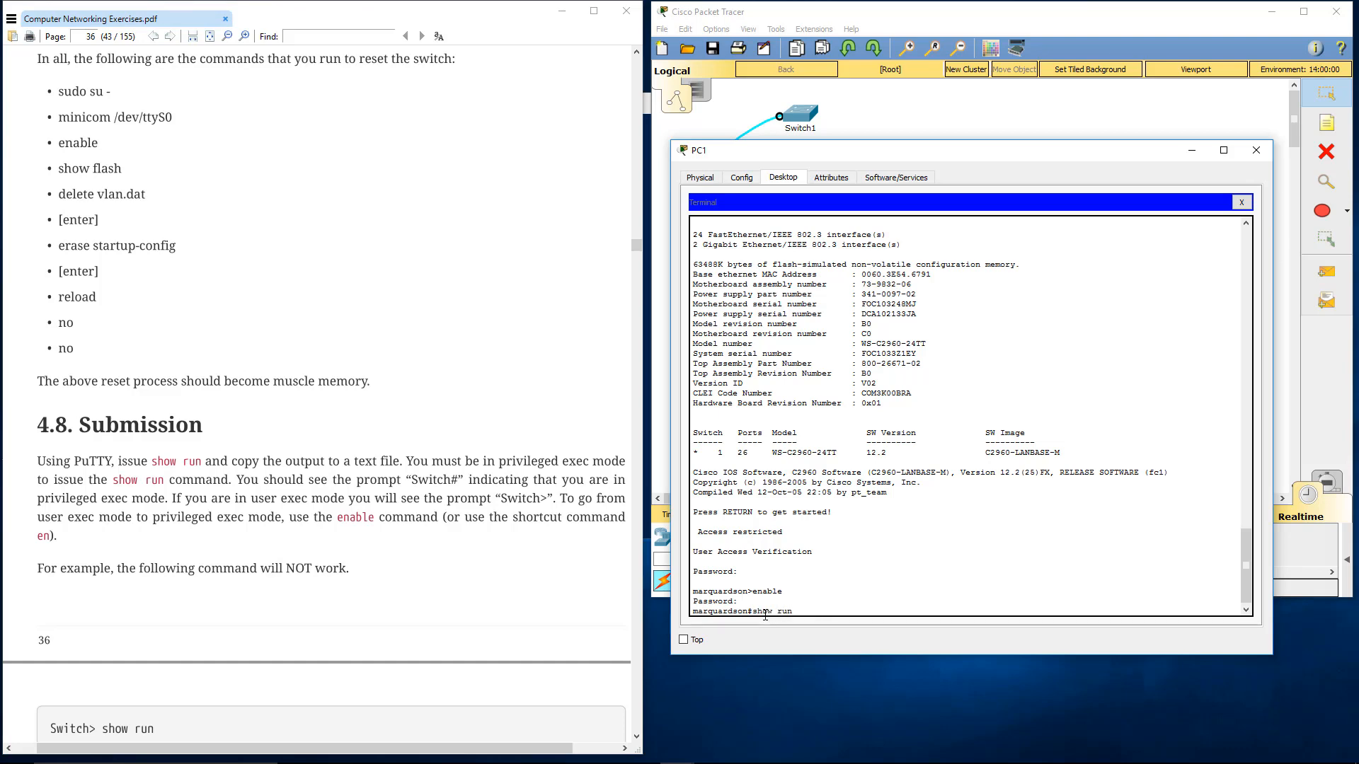
type("run")
key("Return")
key("space")
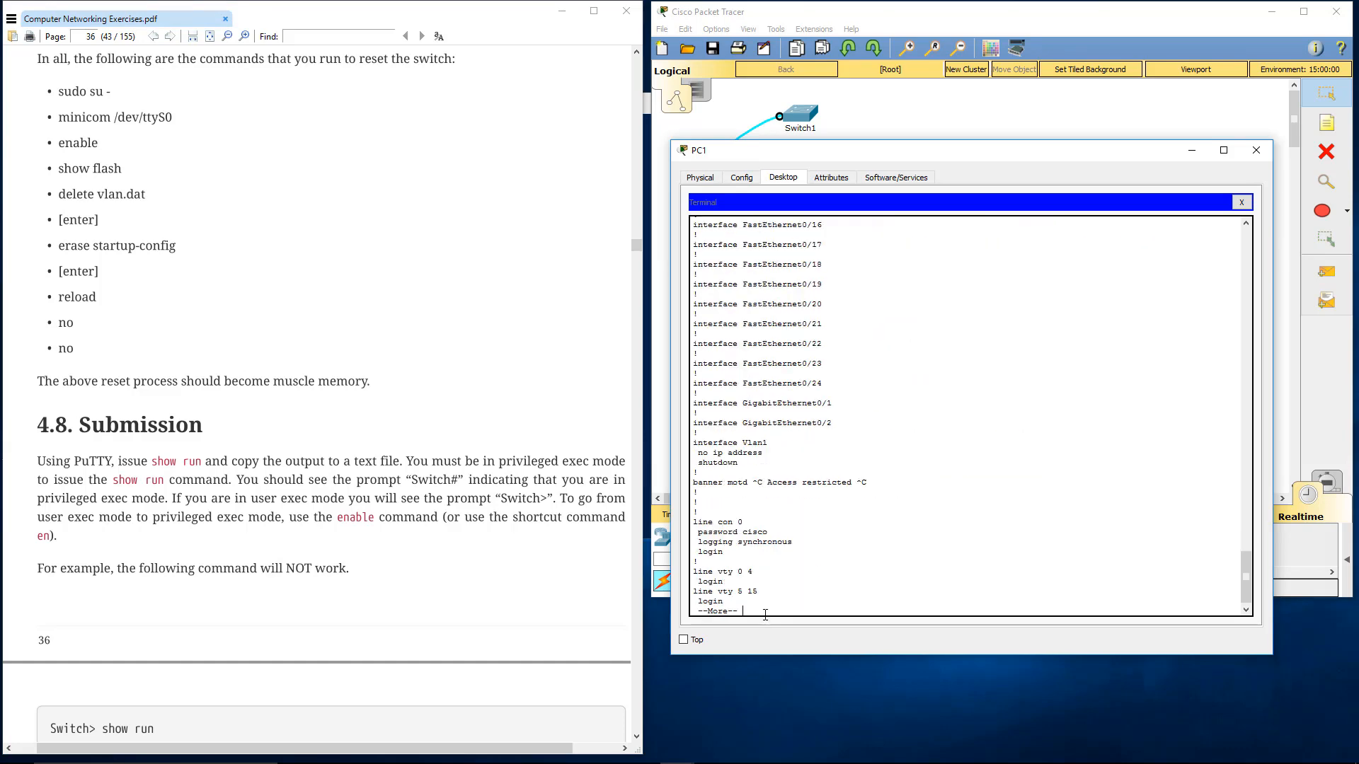
key("space")
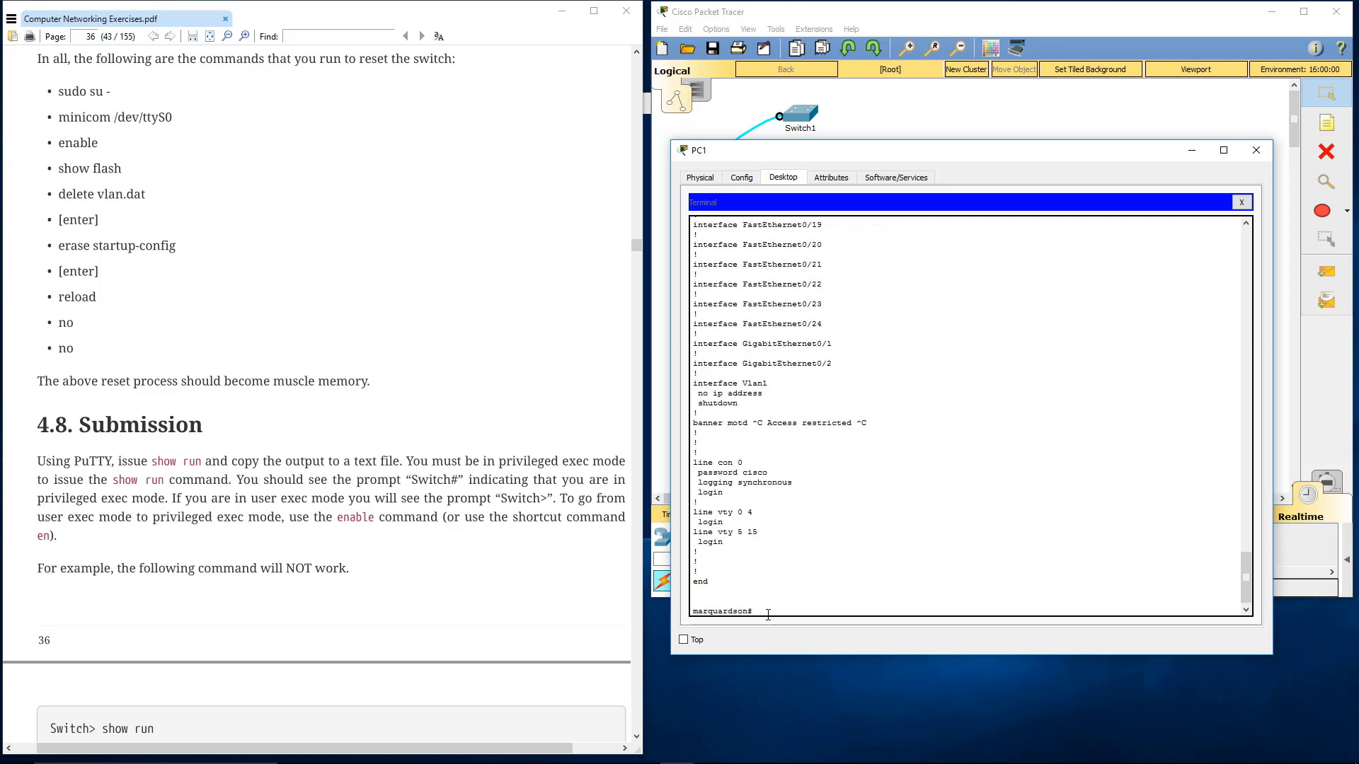
left_click_drag(706, 579, 693, 493)
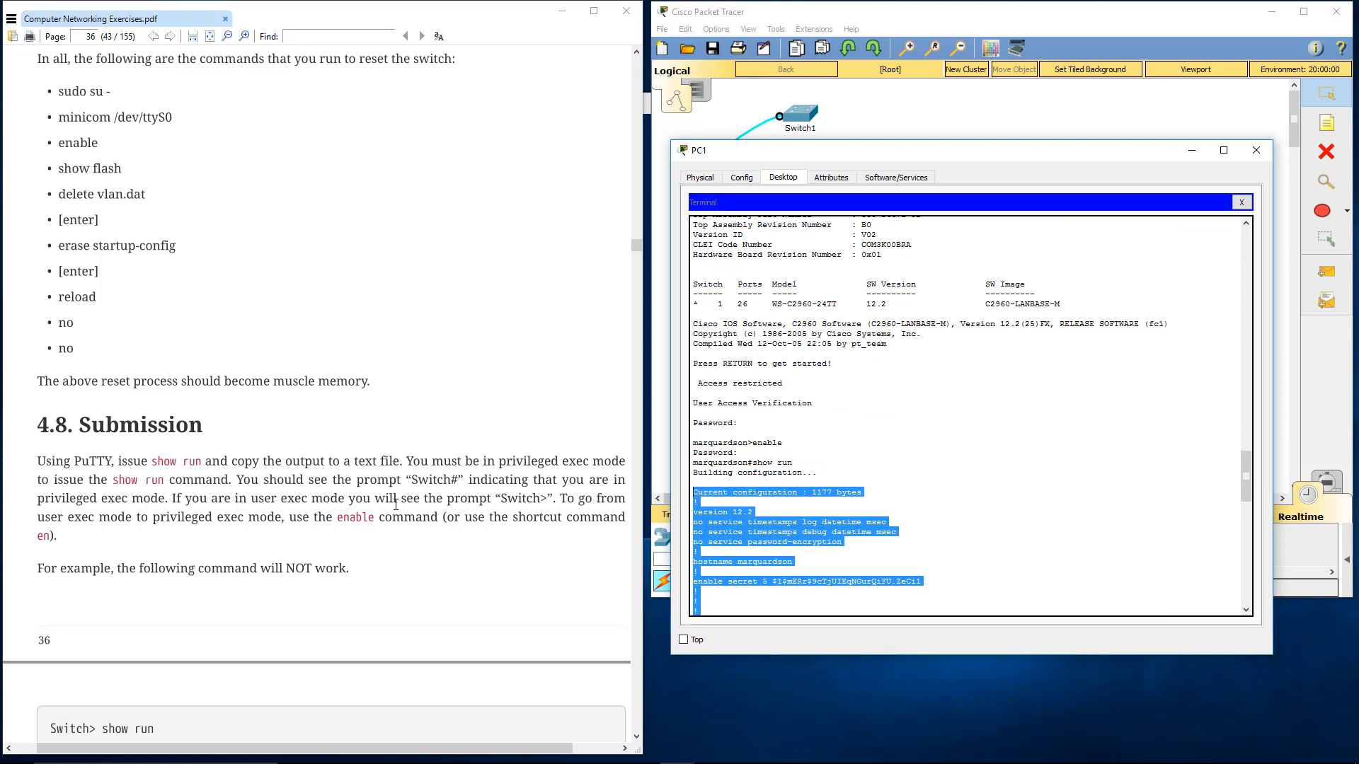
Read the lab's Submission and Cleanup instructions, and list the files in the switch's flash with show flash
scroll(395, 509, "down", 7)
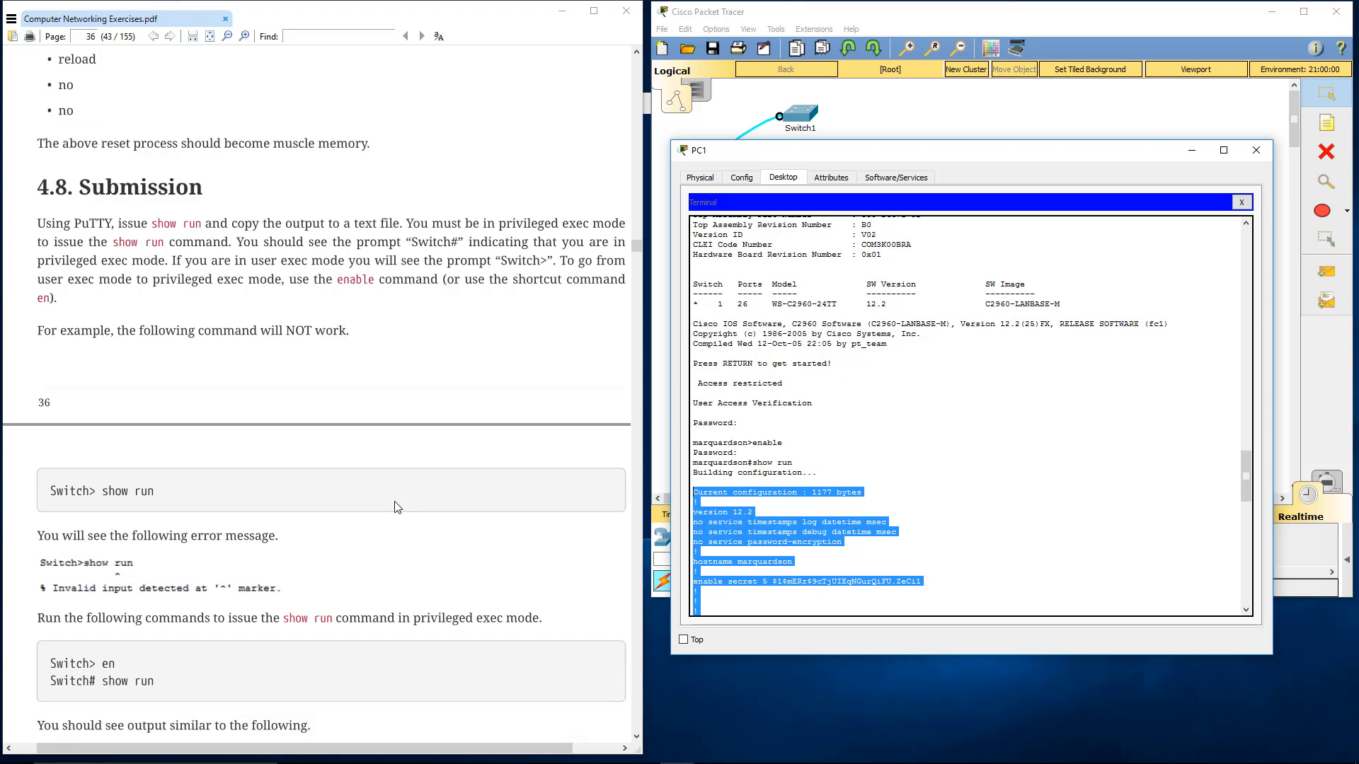
scroll(395, 510, "down", 2)
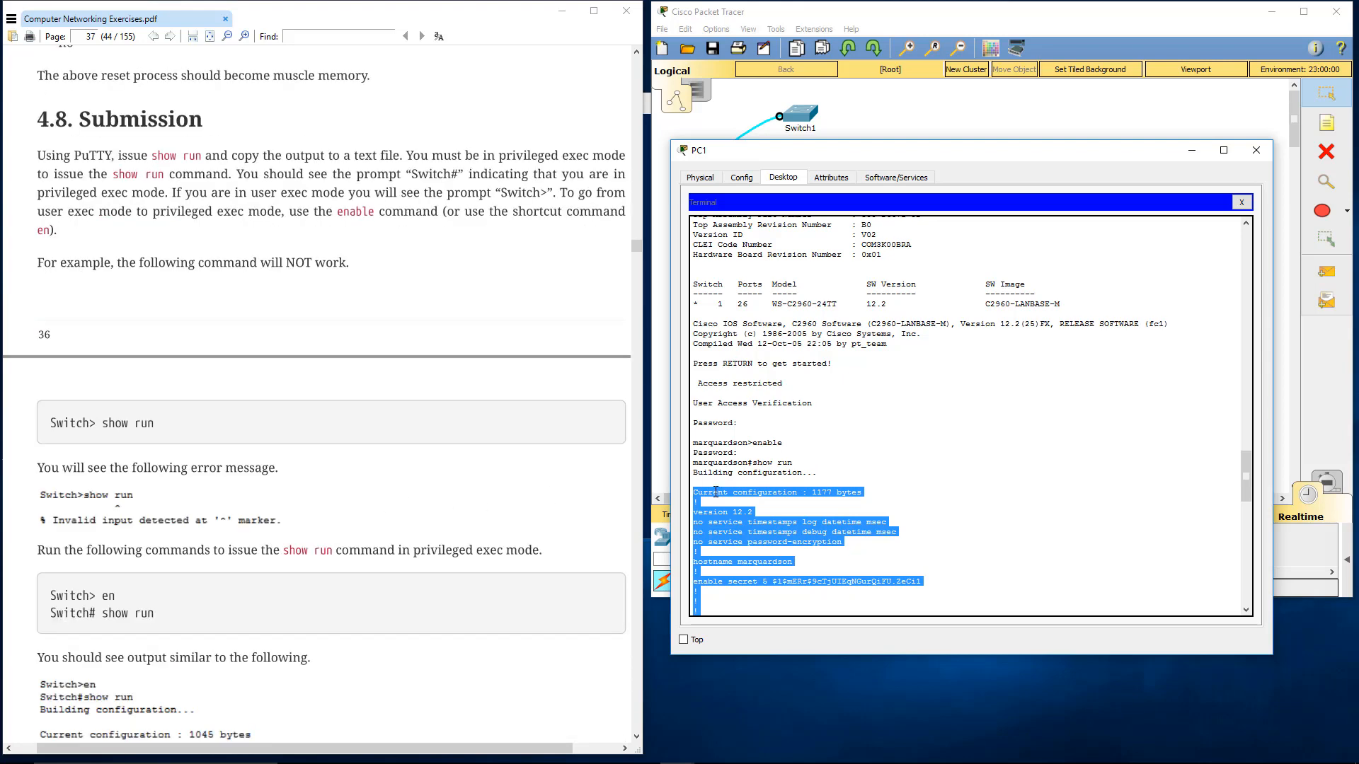
left_click(421, 306)
scroll(362, 325, "down", 9)
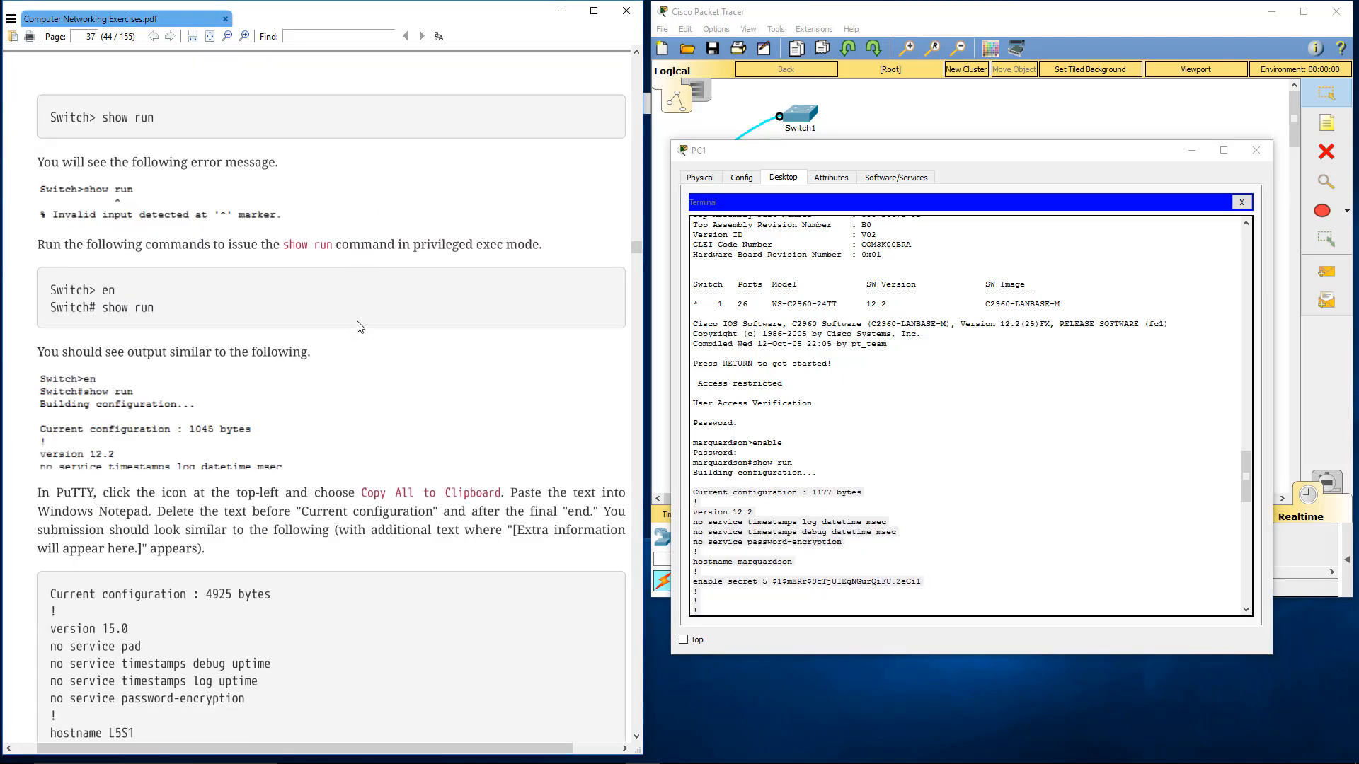
scroll(358, 326, "down", 15)
left_click(797, 436)
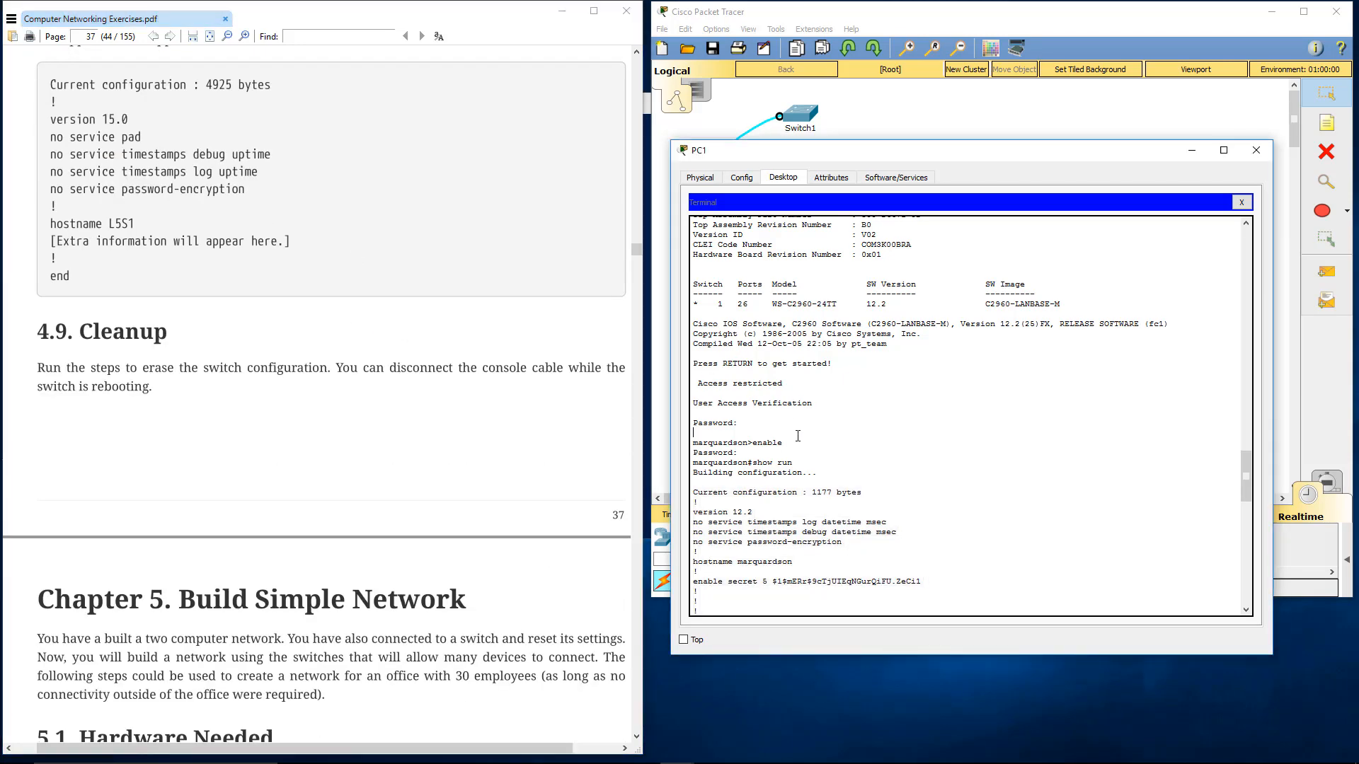
scroll(806, 439, "down", 20)
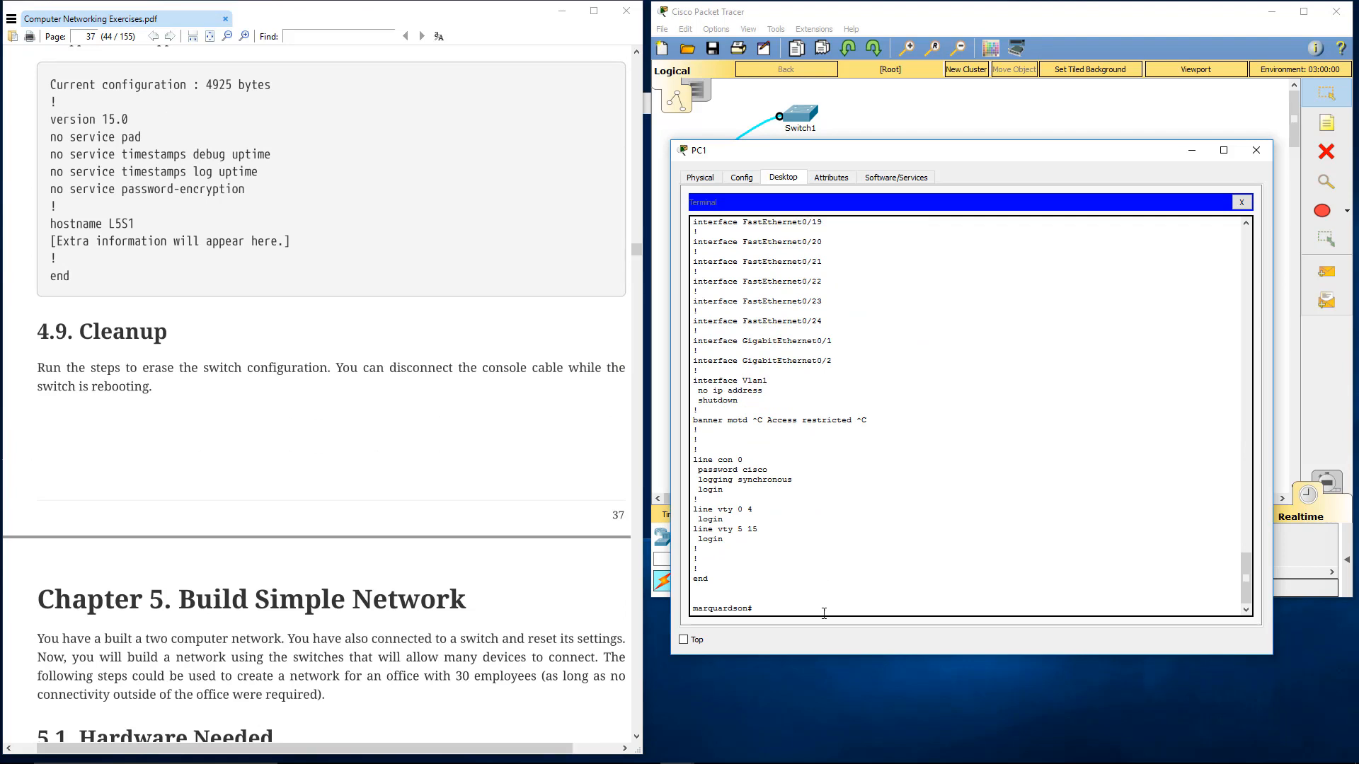
type("show flash")
key("Return")
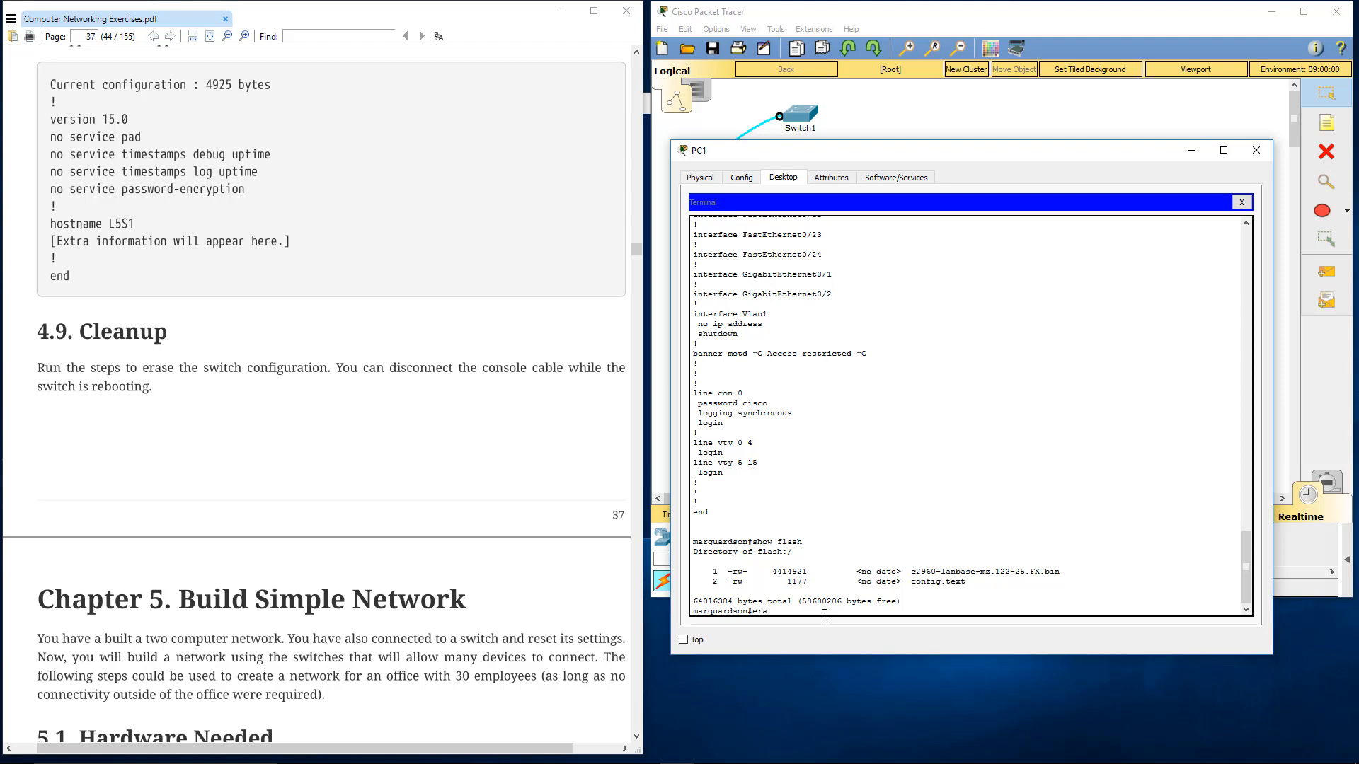
Erase the switch's saved configuration with erase startup-config and confirm the erasure
type("tart")
key("Tab")
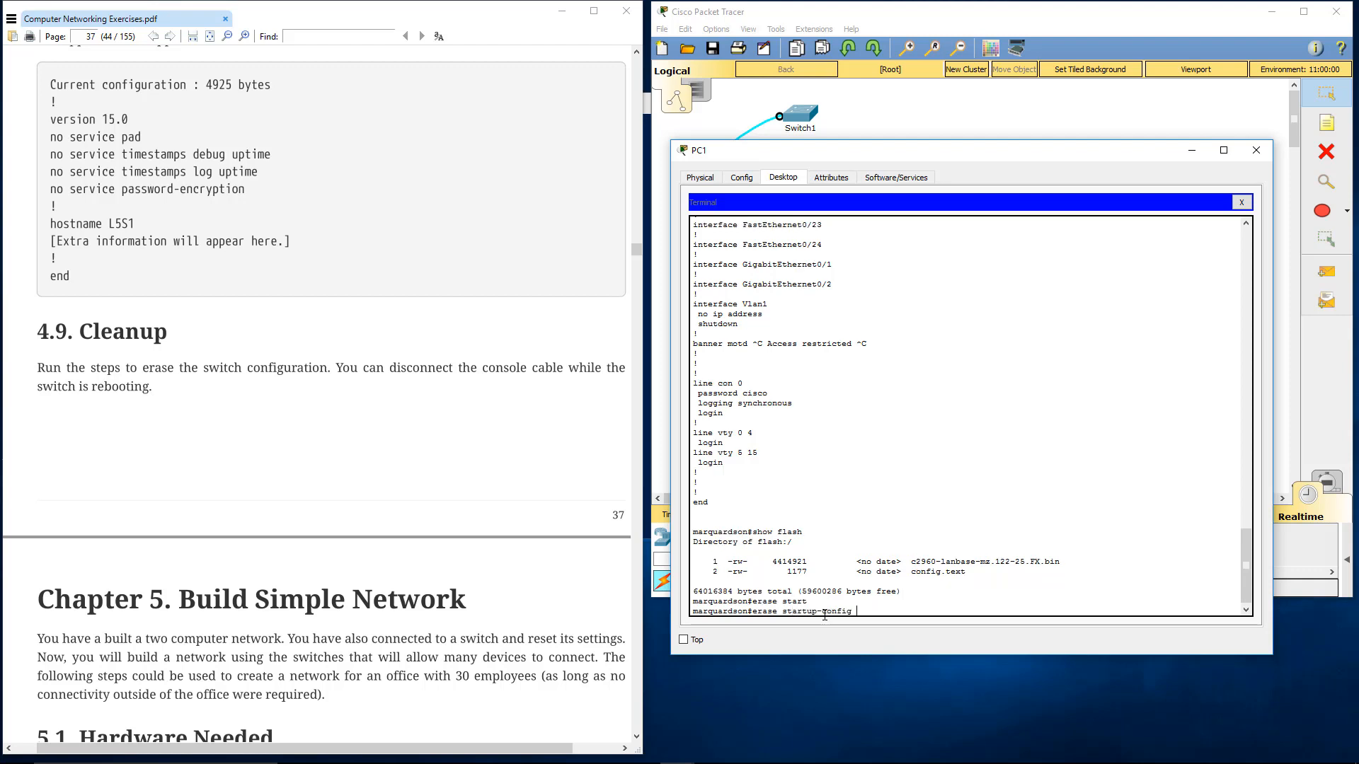
key("Return")
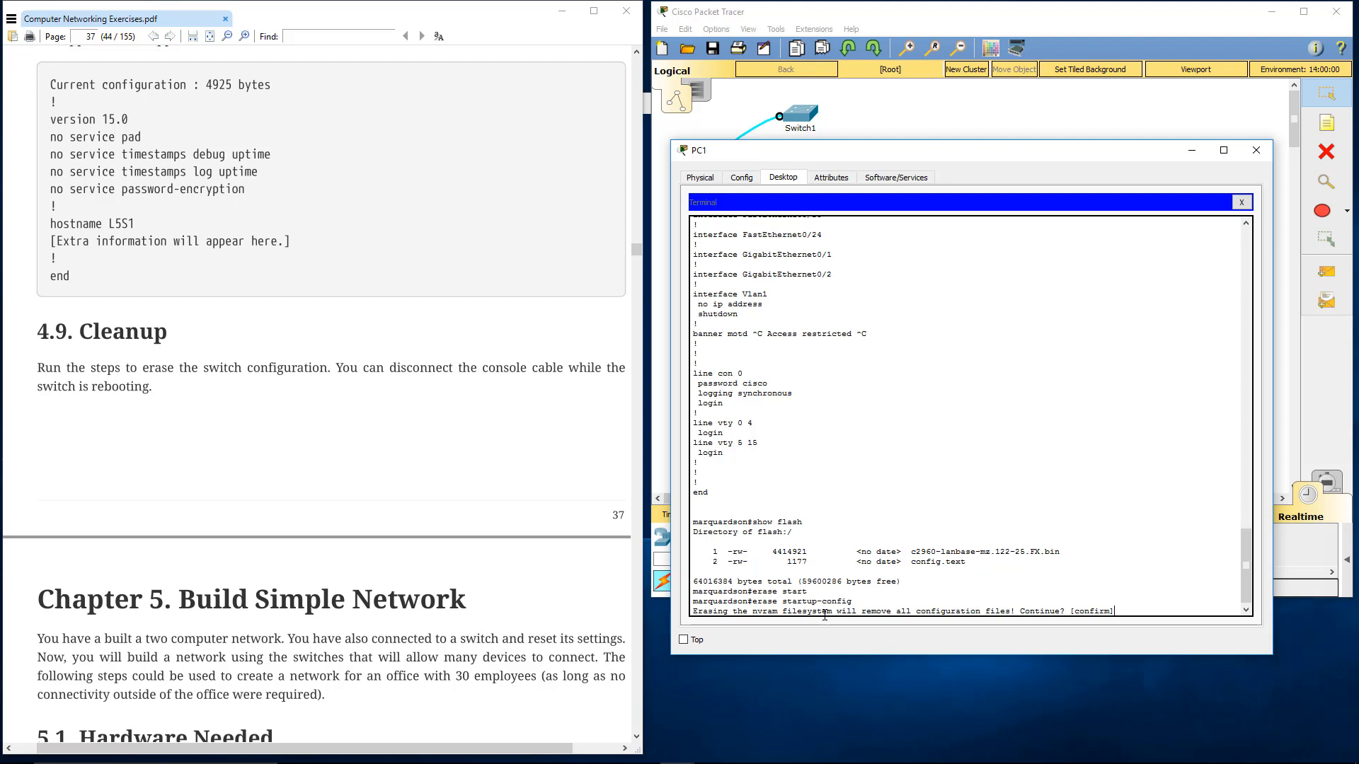
key("Return")
Restart the switch with reload, confirm it, and start a console session at the user exec prompt once booting finishes
type("reload")
key("Return")
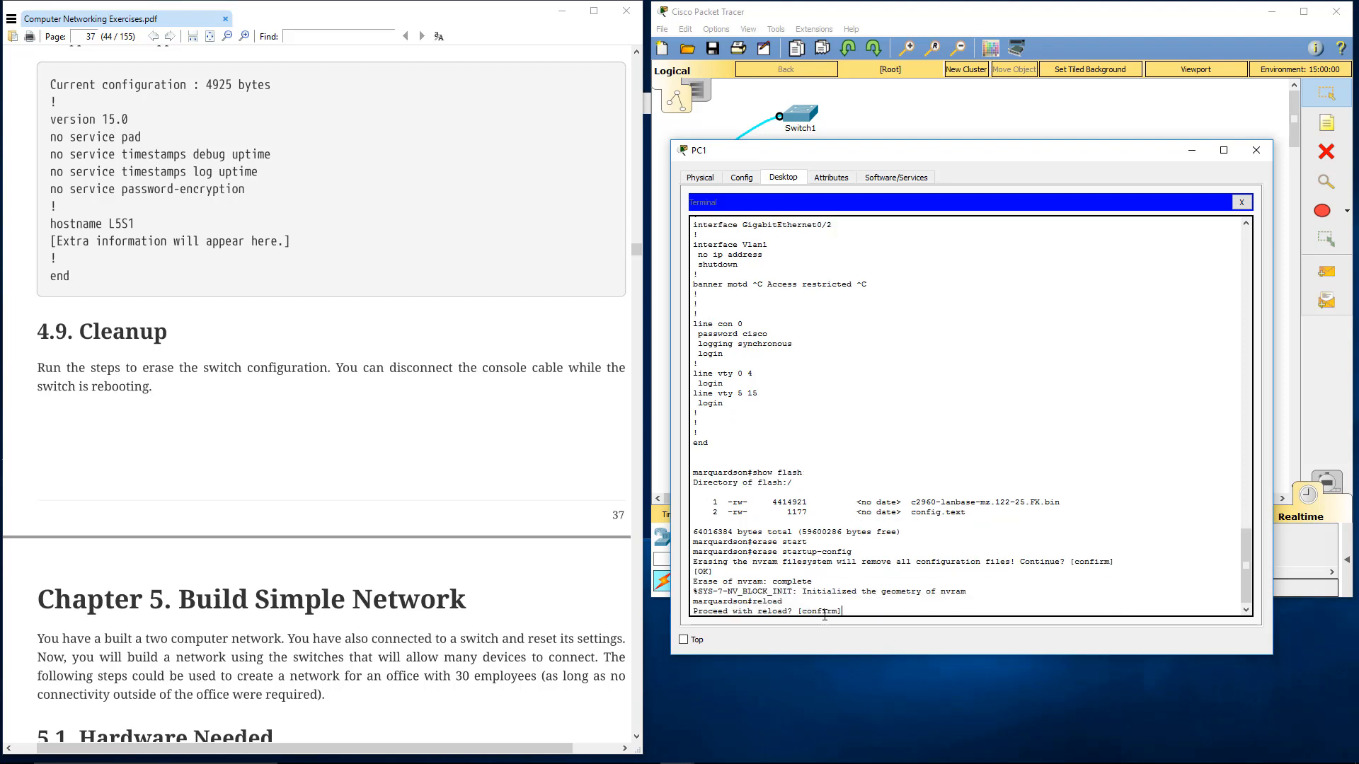
key("Return")
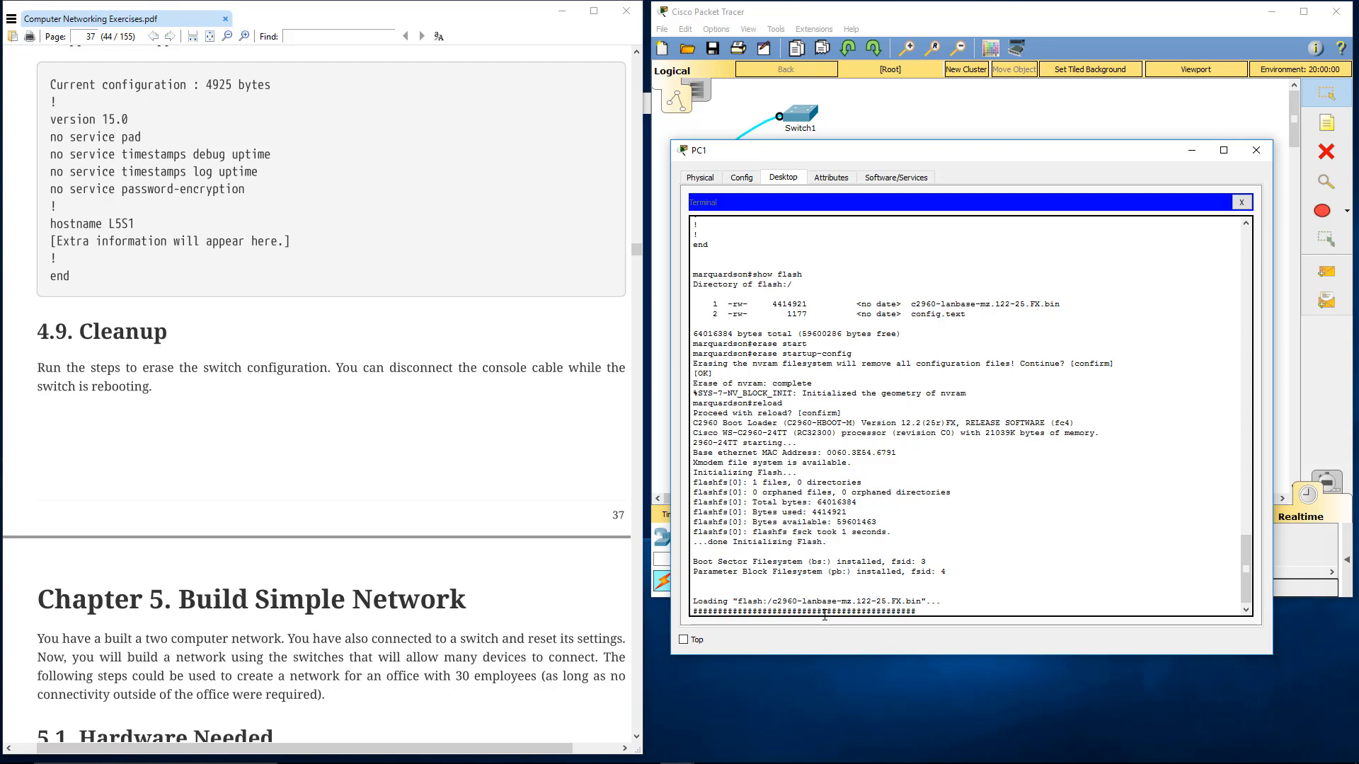
left_click(1247, 140)
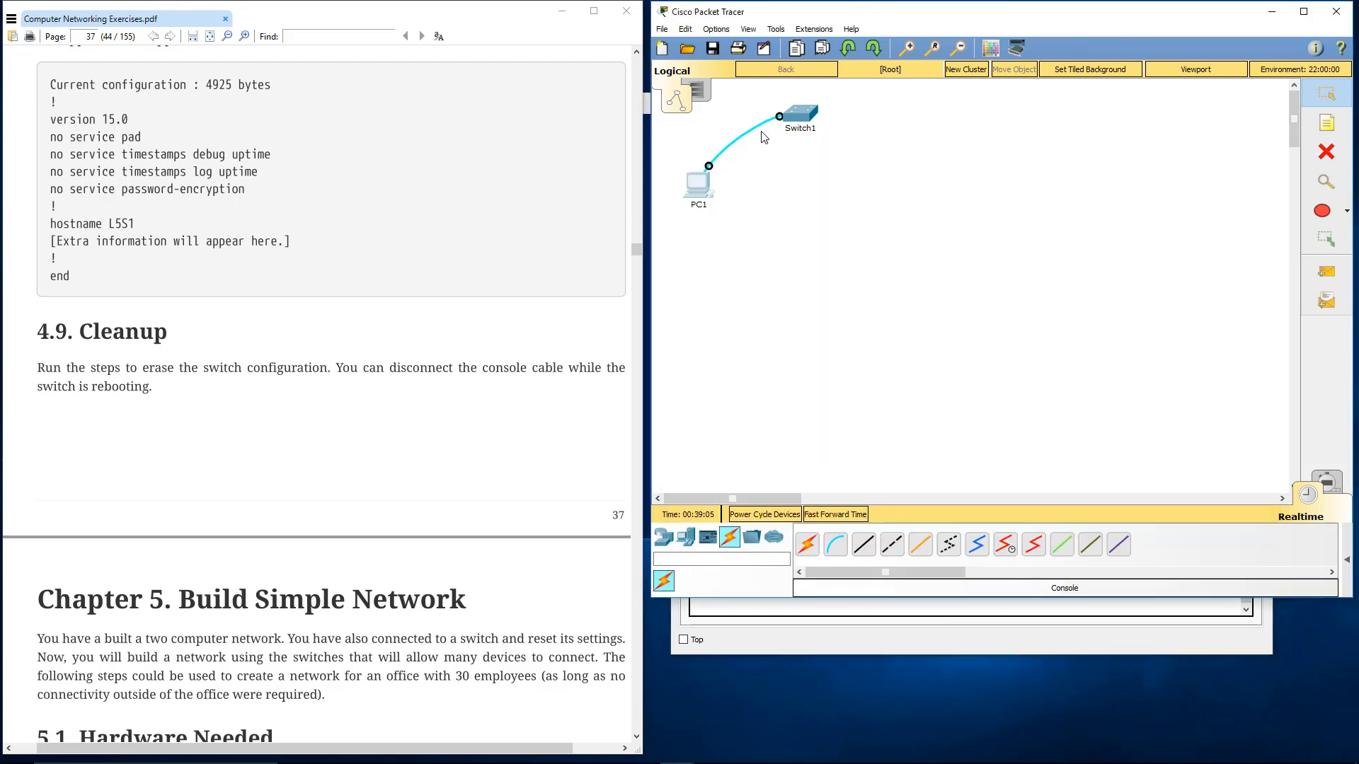
left_click(884, 644)
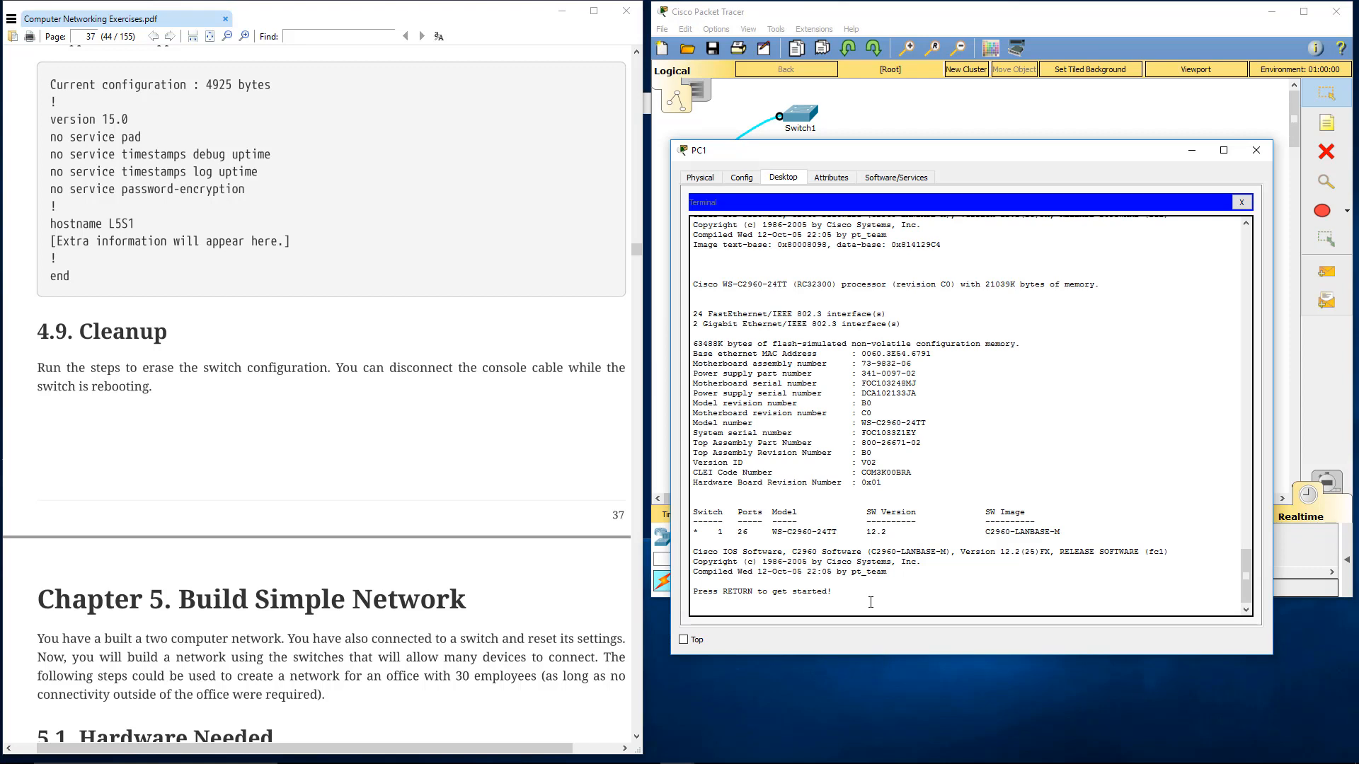
key("Return")
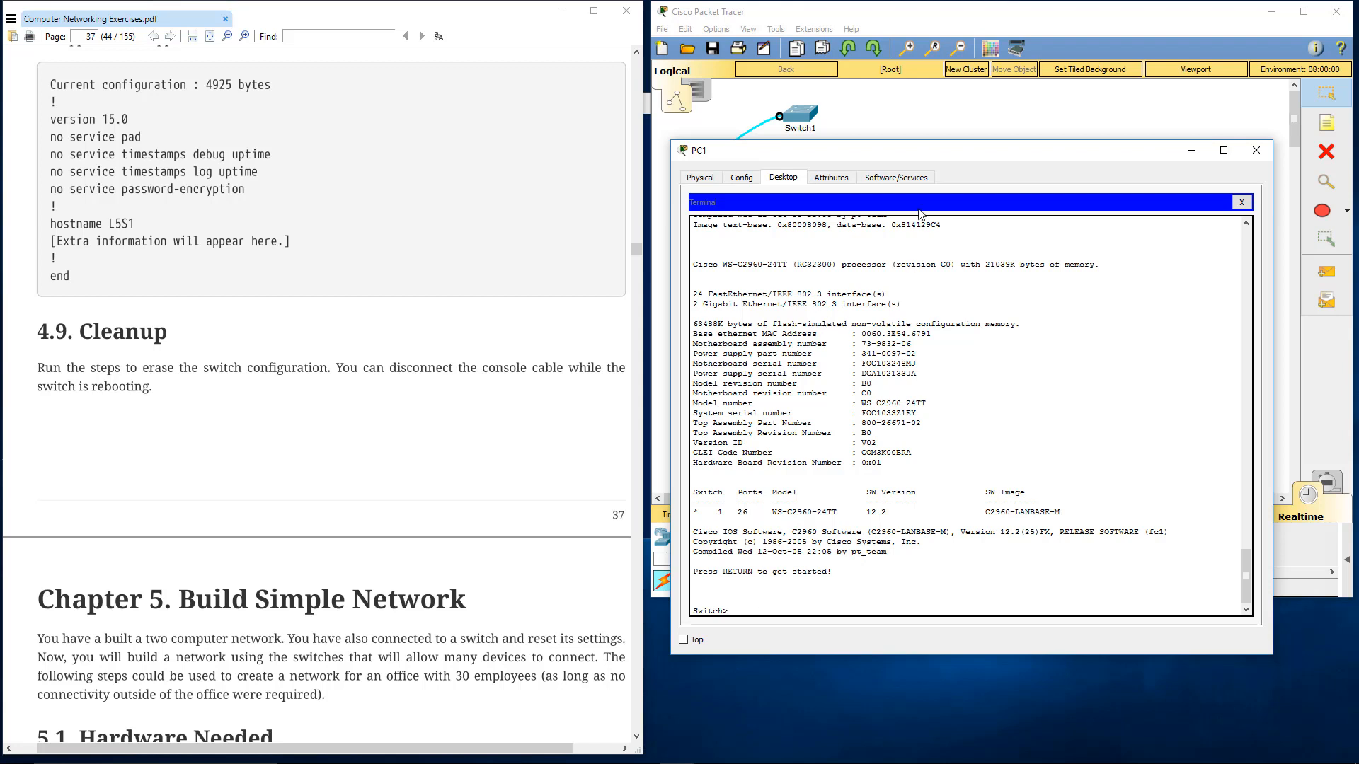
left_click_drag(919, 160, 929, 147)
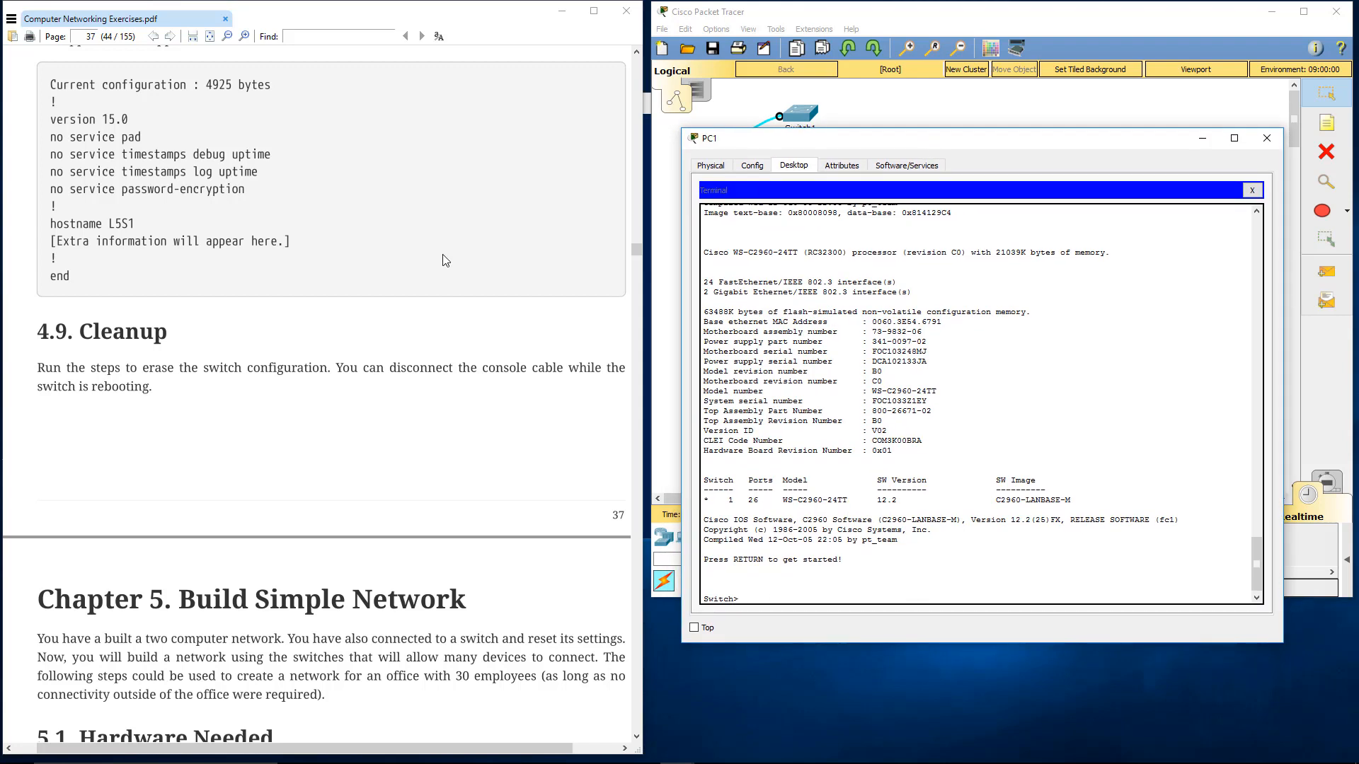
scroll(395, 273, "up", 1)
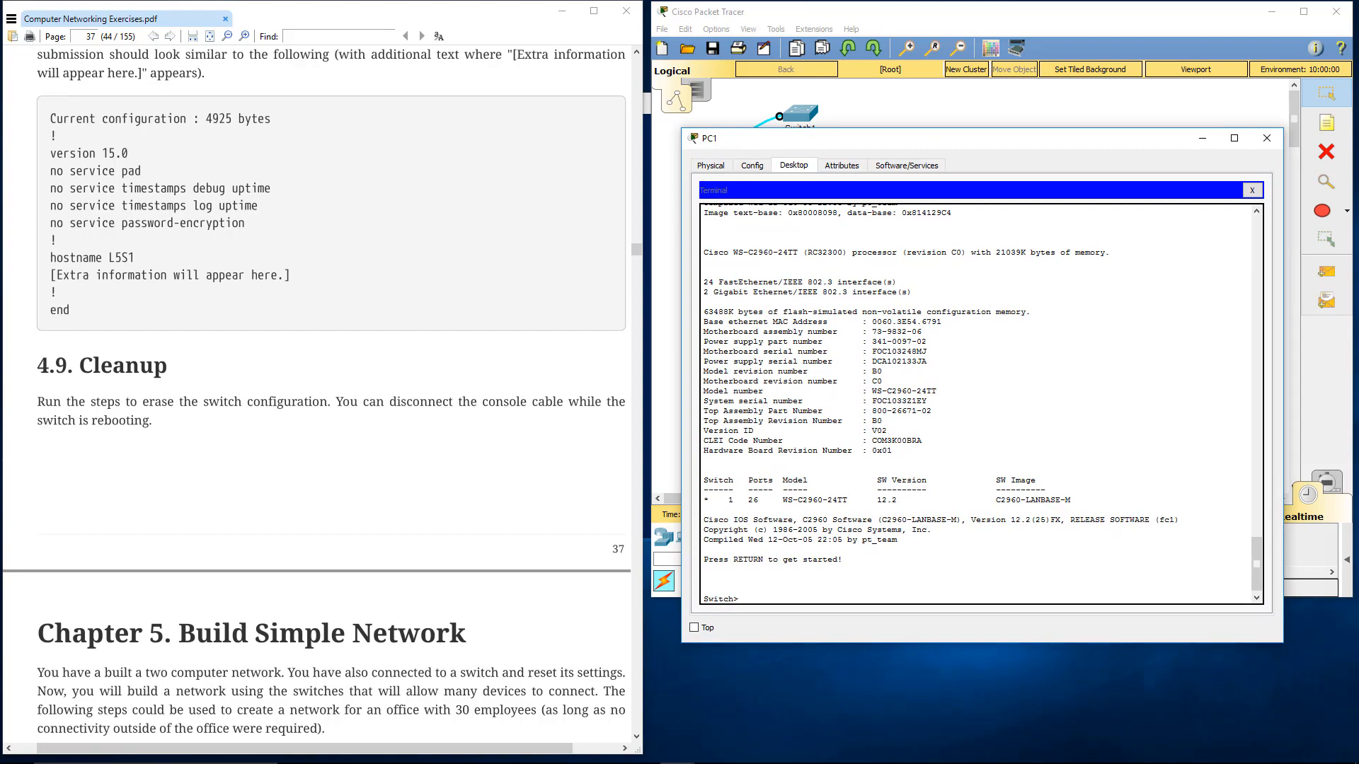